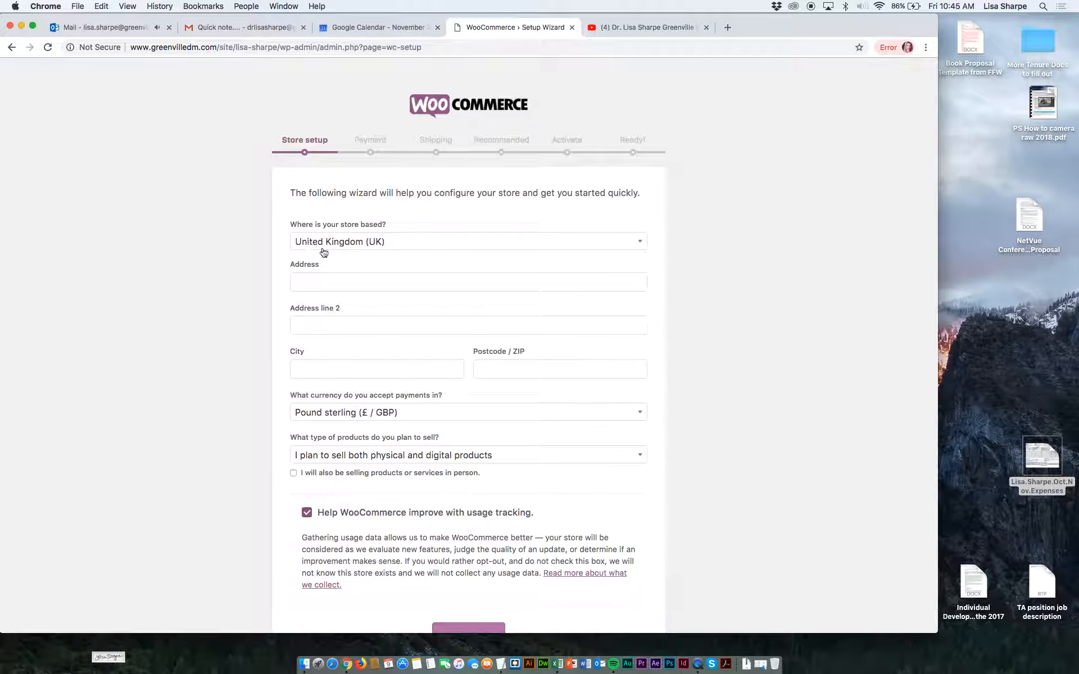
# Set the store's base country to United States (US) and fill in its street address, city, state and ZIP code.
pyautogui.click(343, 248)
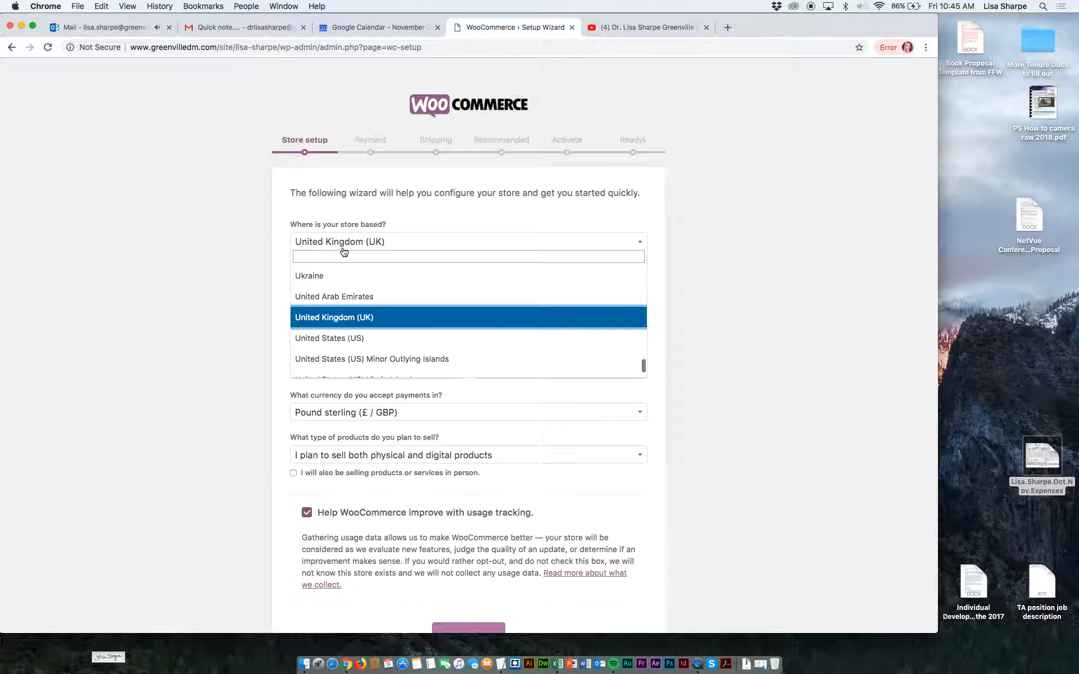
pyautogui.click(344, 246)
pyautogui.click(393, 241)
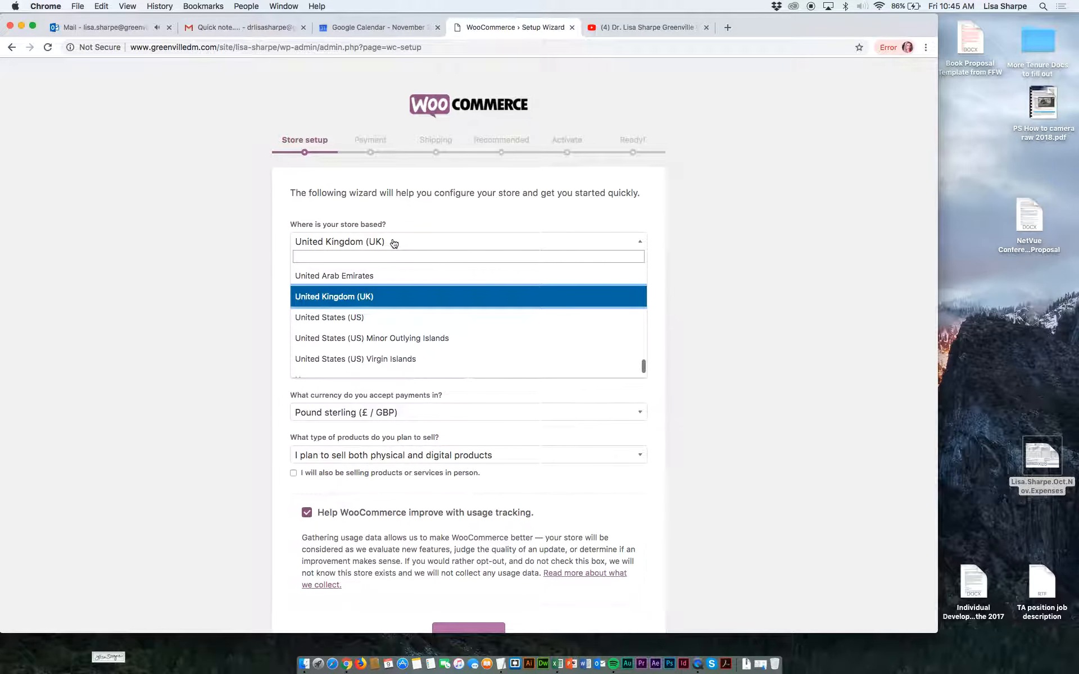
pyautogui.click(348, 316)
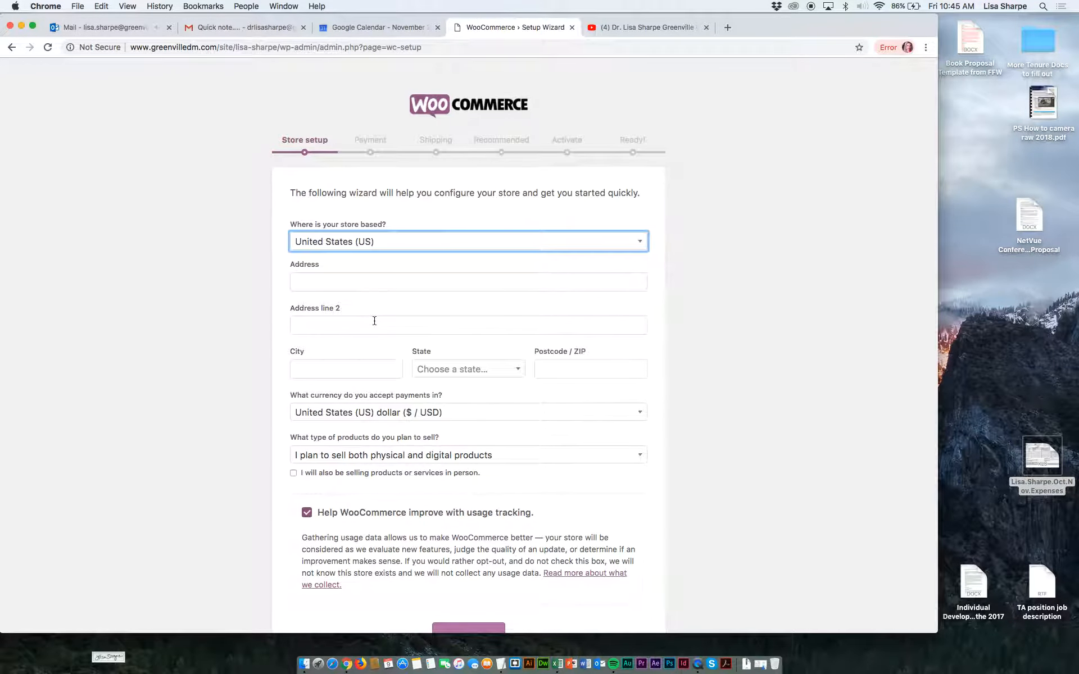
pyautogui.click(352, 284)
pyautogui.click(338, 327)
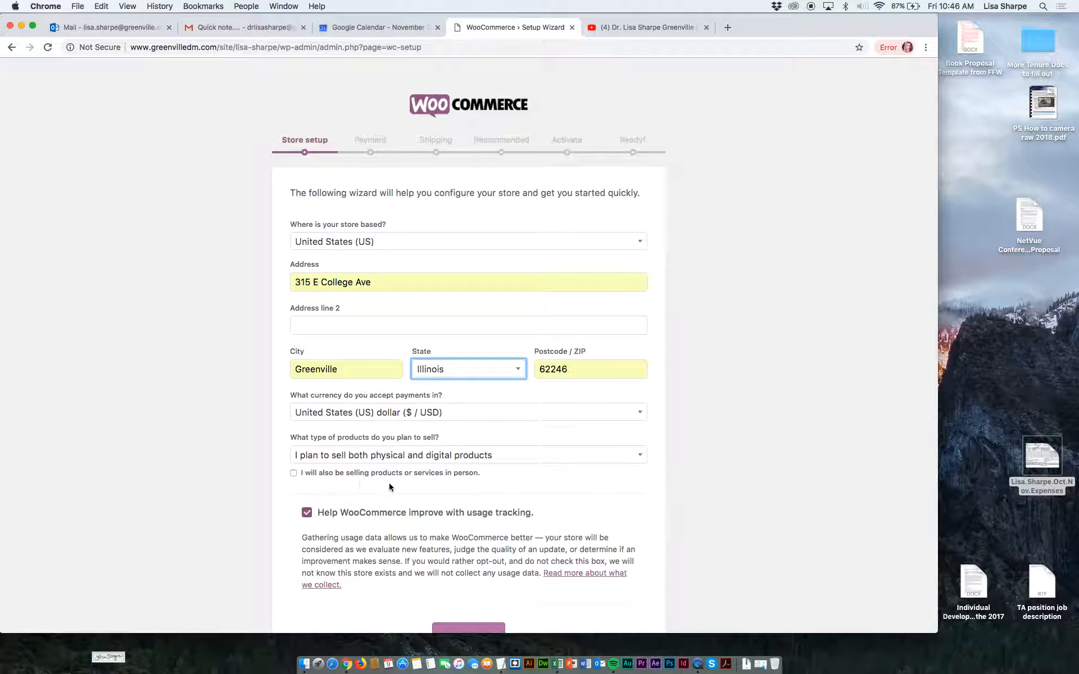
# Indicate that products or services will also be sold in person, and continue to the Payment stage of the setup wizard.
pyautogui.scroll(-2, 395, 472)
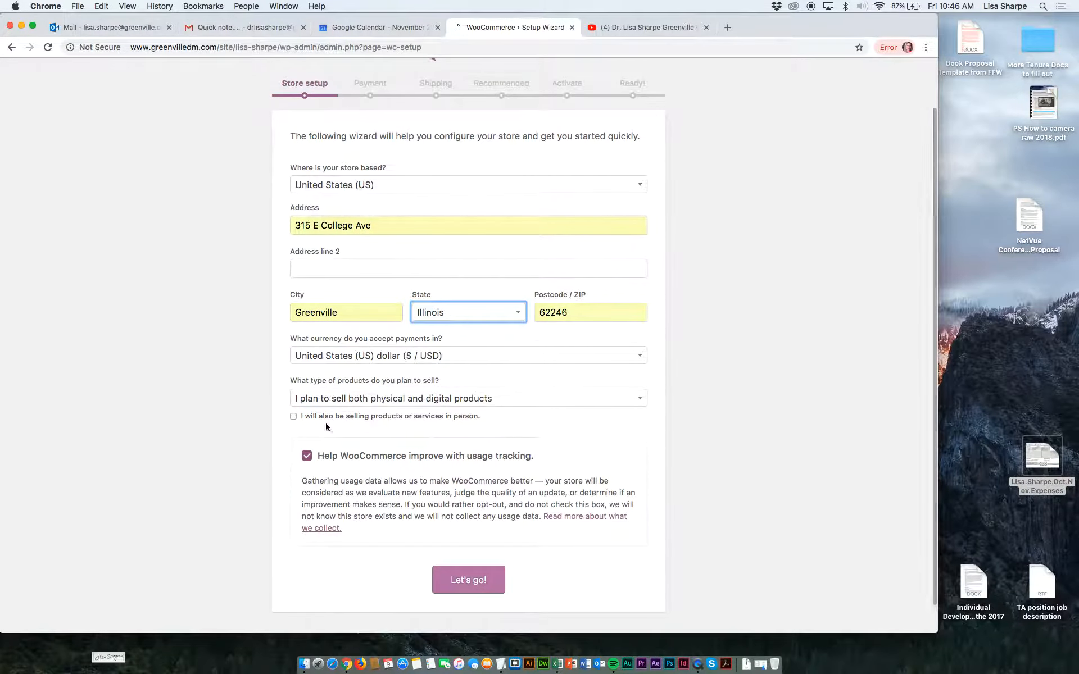
pyautogui.click(293, 416)
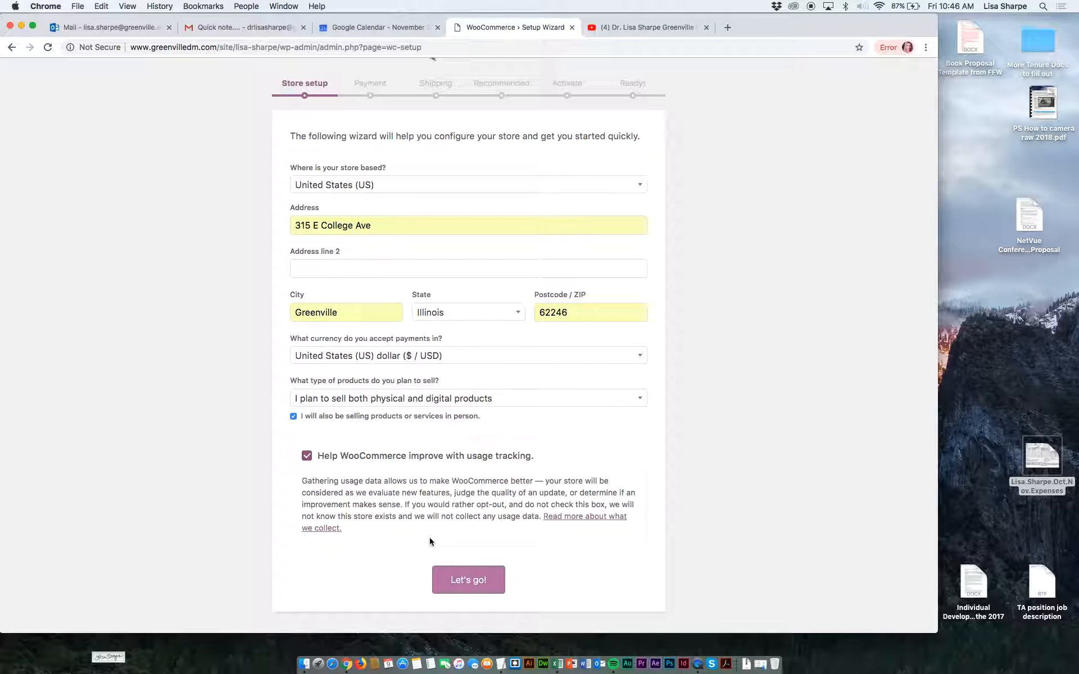
pyautogui.click(464, 582)
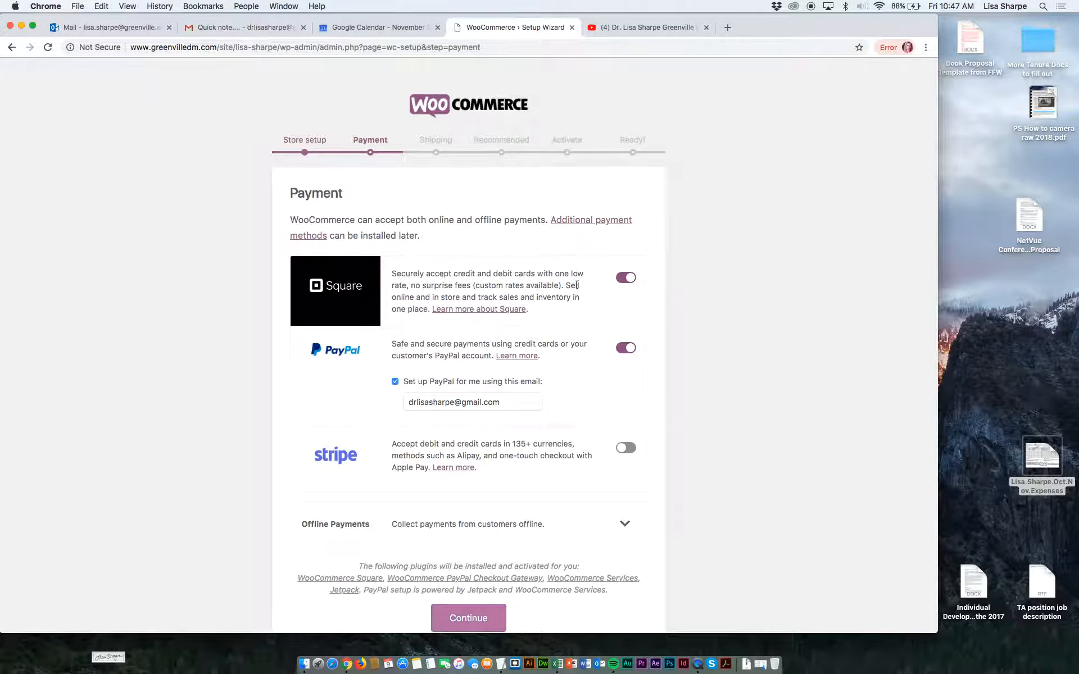
# Disable Square as a payment method and select the e-mail address entered for the PayPal setup.
pyautogui.click(618, 279)
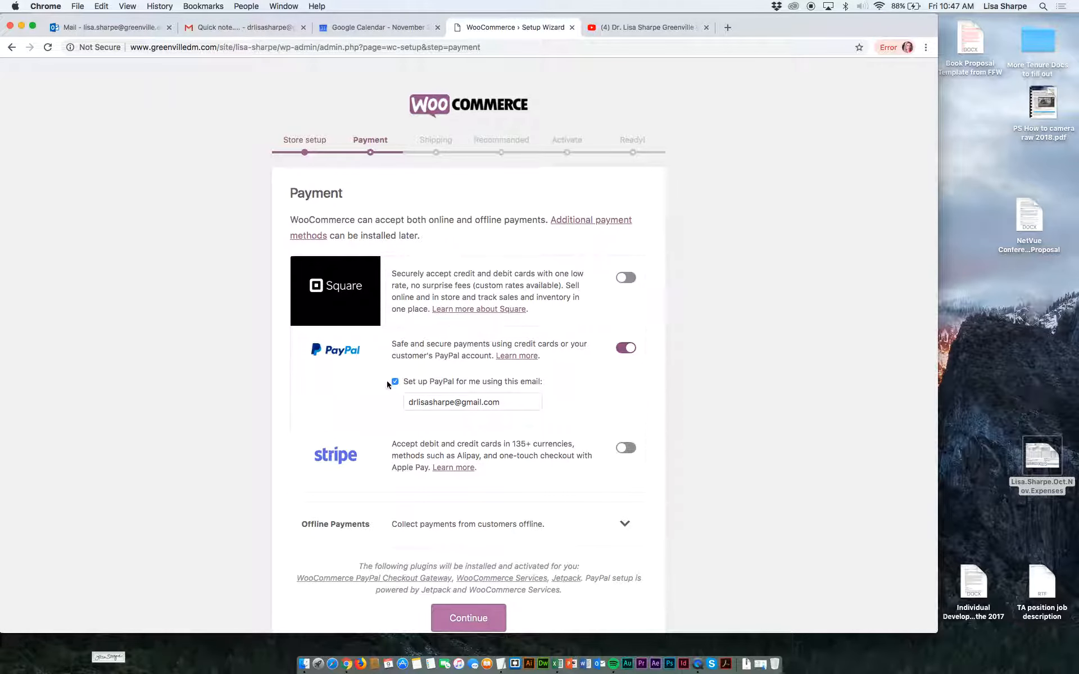
pyautogui.click(515, 405)
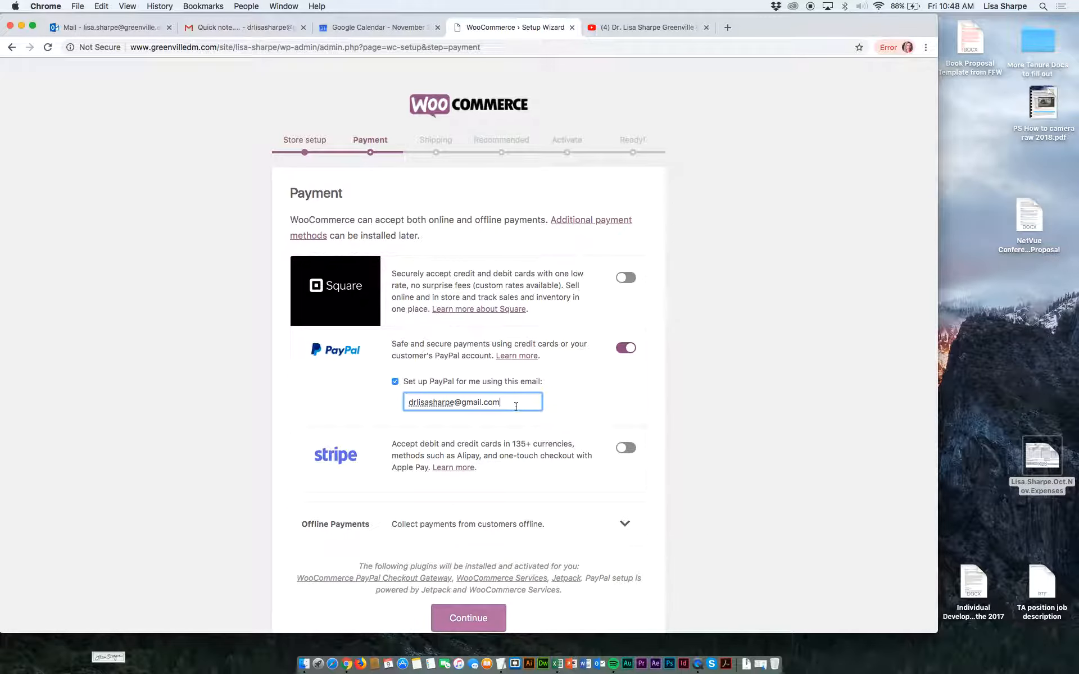
pyautogui.moveTo(502, 402); pyautogui.dragTo(406, 400)
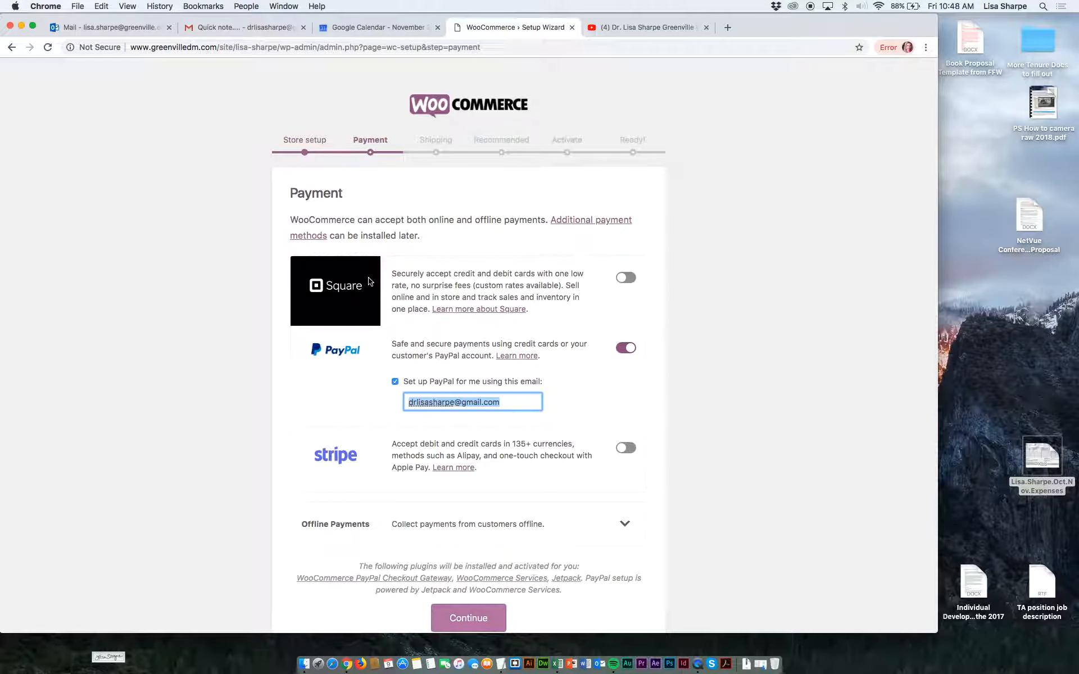
# Search the web for "square" in a new tab and open Square's official site.
pyautogui.click(727, 28)
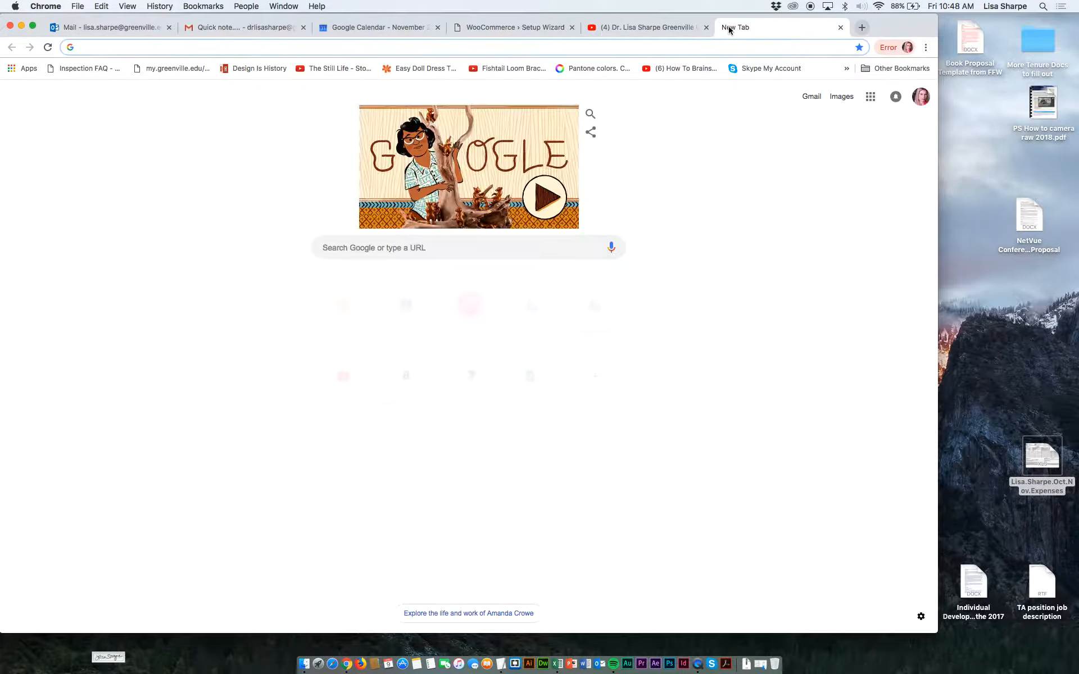
pyautogui.write('square')
pyautogui.press('Return')
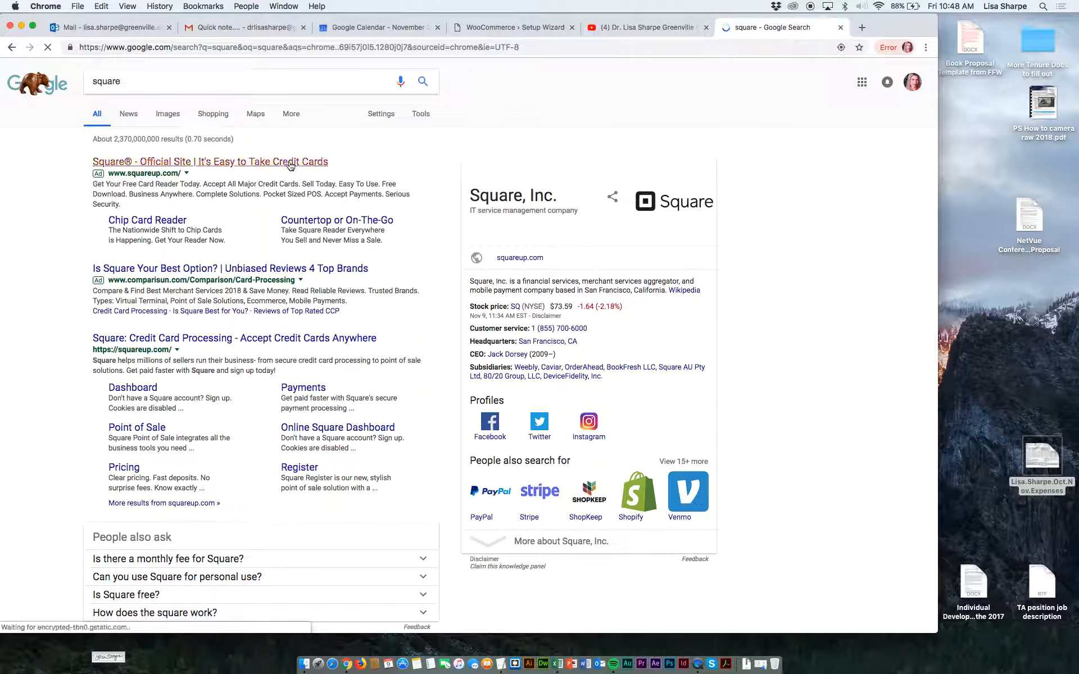
pyautogui.click(290, 165)
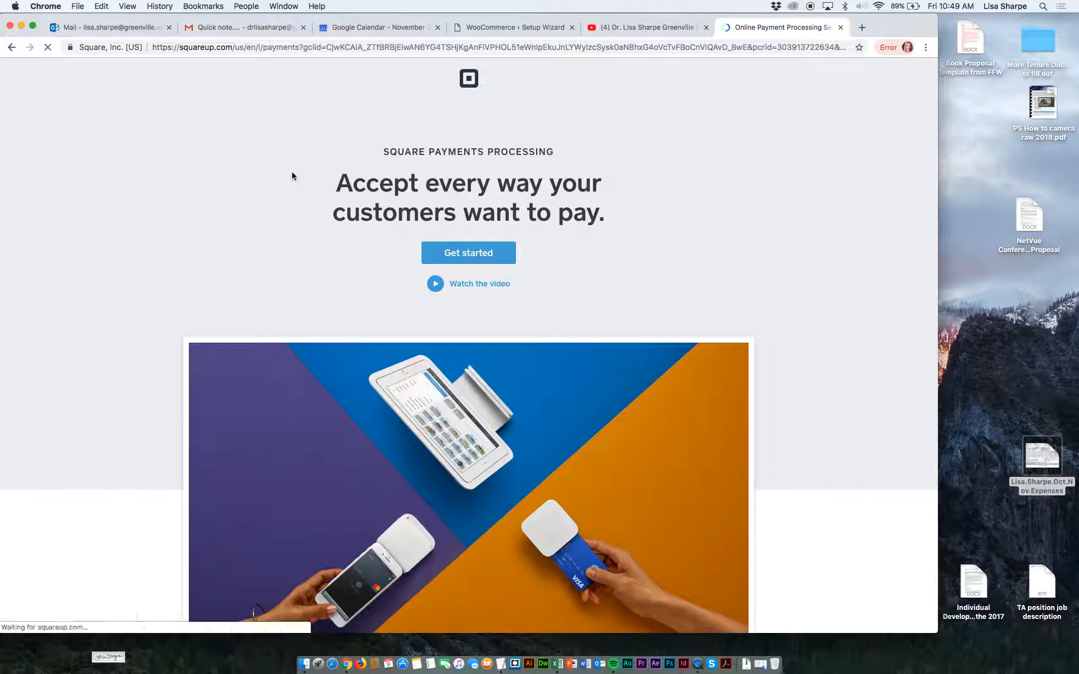
# Examine Square's payments processing page, including the account creation form, the service benefits and the card reader and point-of-sale offerings.
pyautogui.scroll(-3, 349, 352)
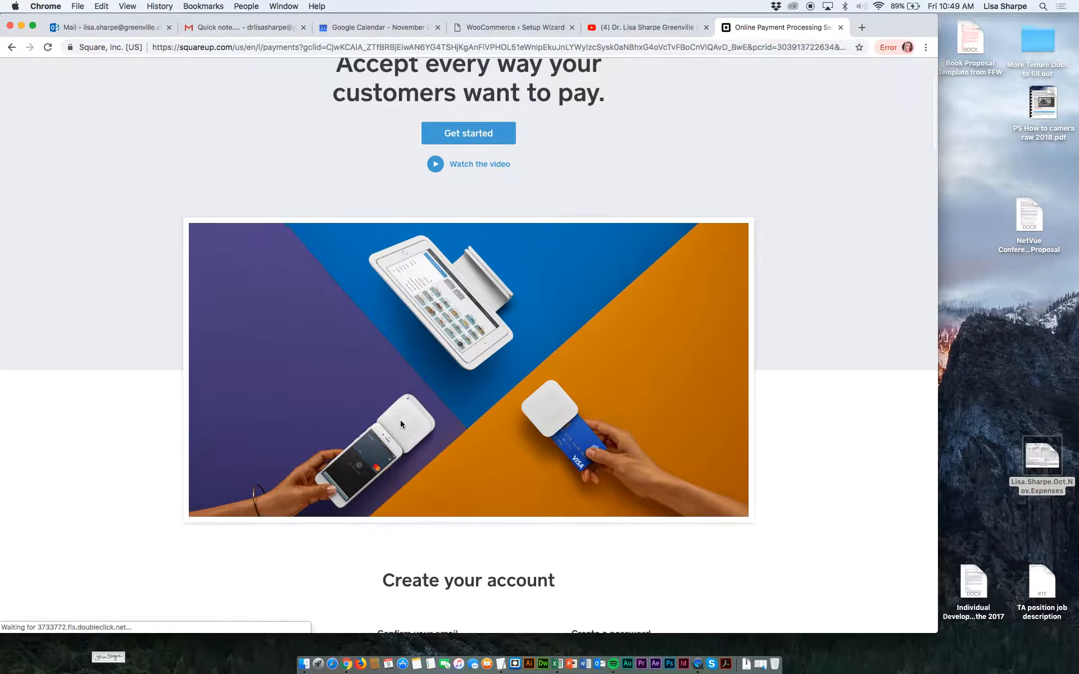
pyautogui.scroll(-6, 401, 424)
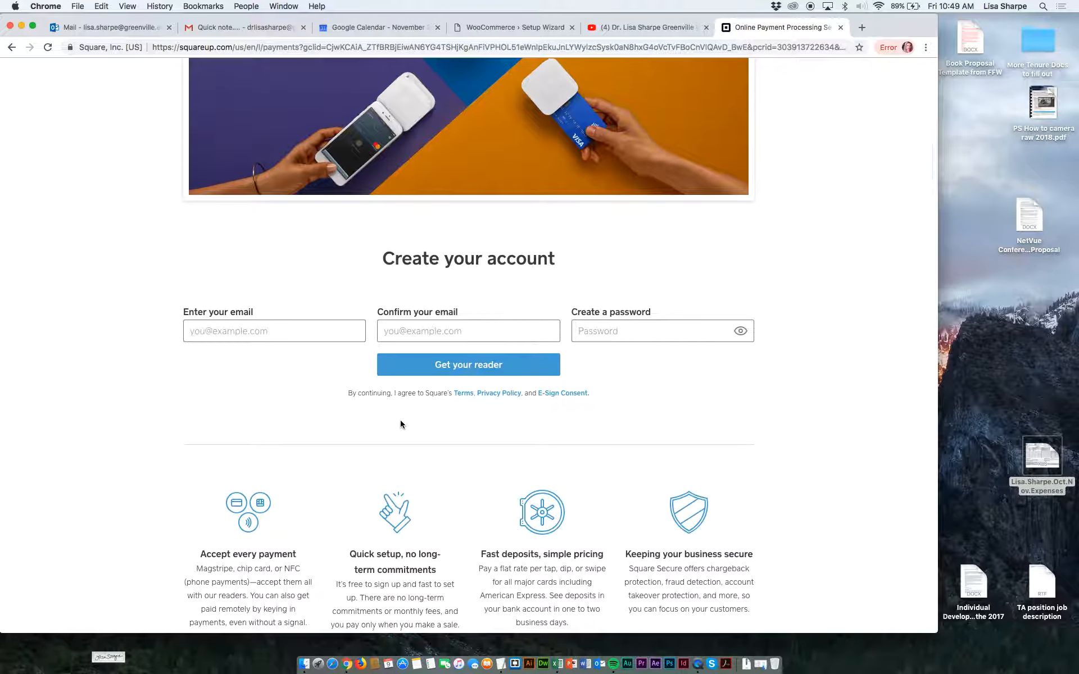
pyautogui.scroll(4, 400, 423)
pyautogui.scroll(3, 401, 424)
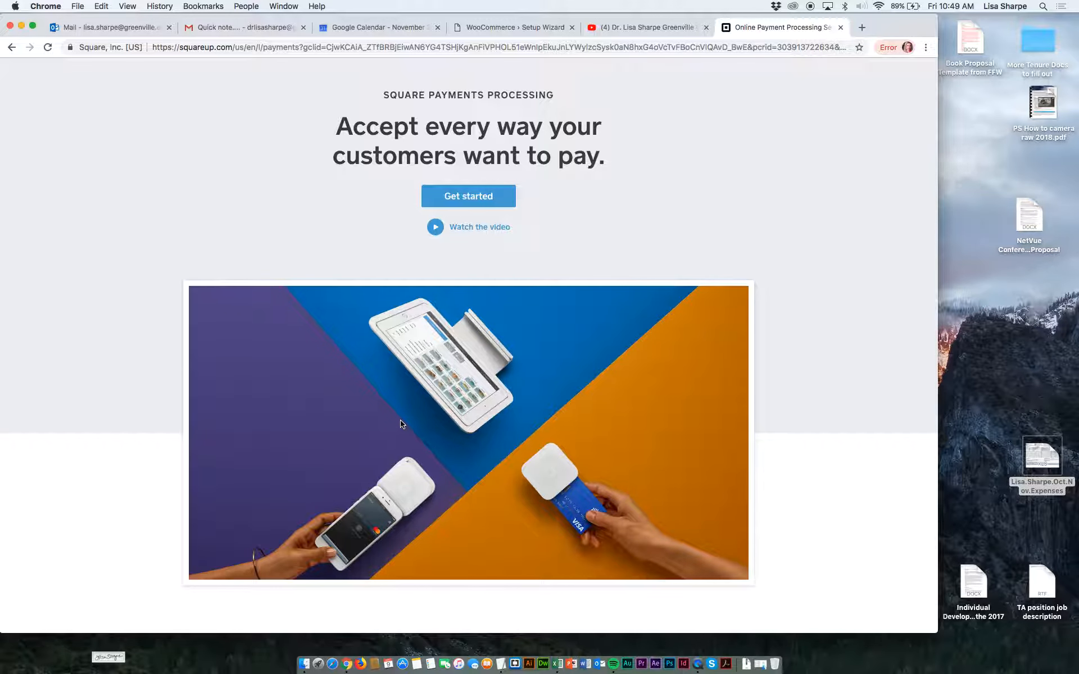
pyautogui.scroll(-7, 401, 424)
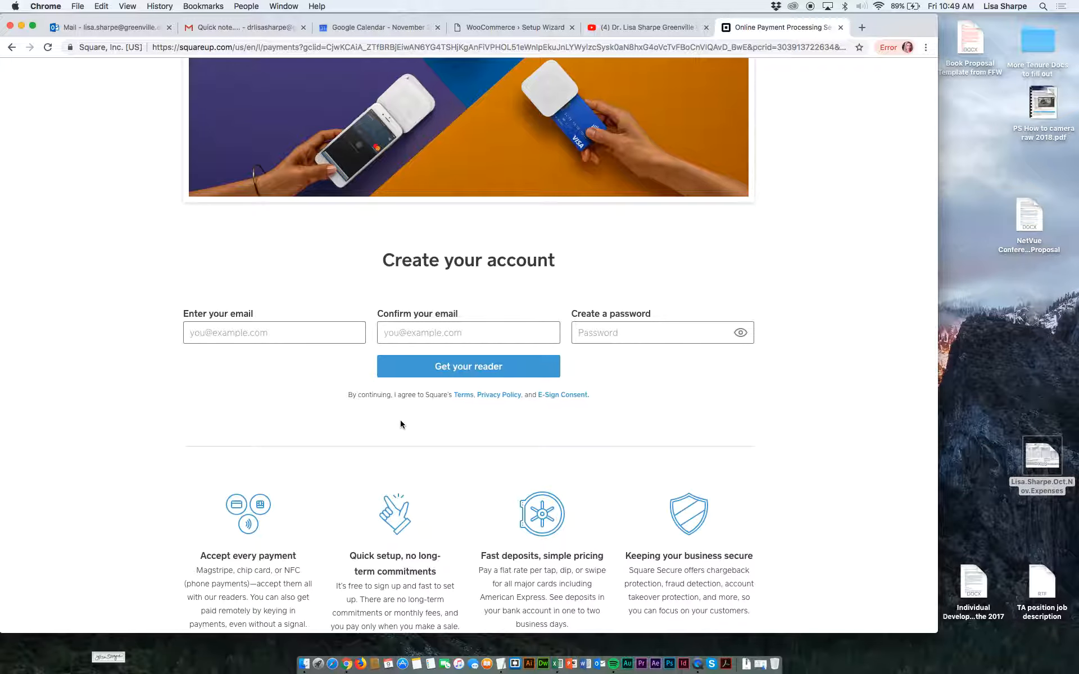
pyautogui.scroll(-7, 400, 424)
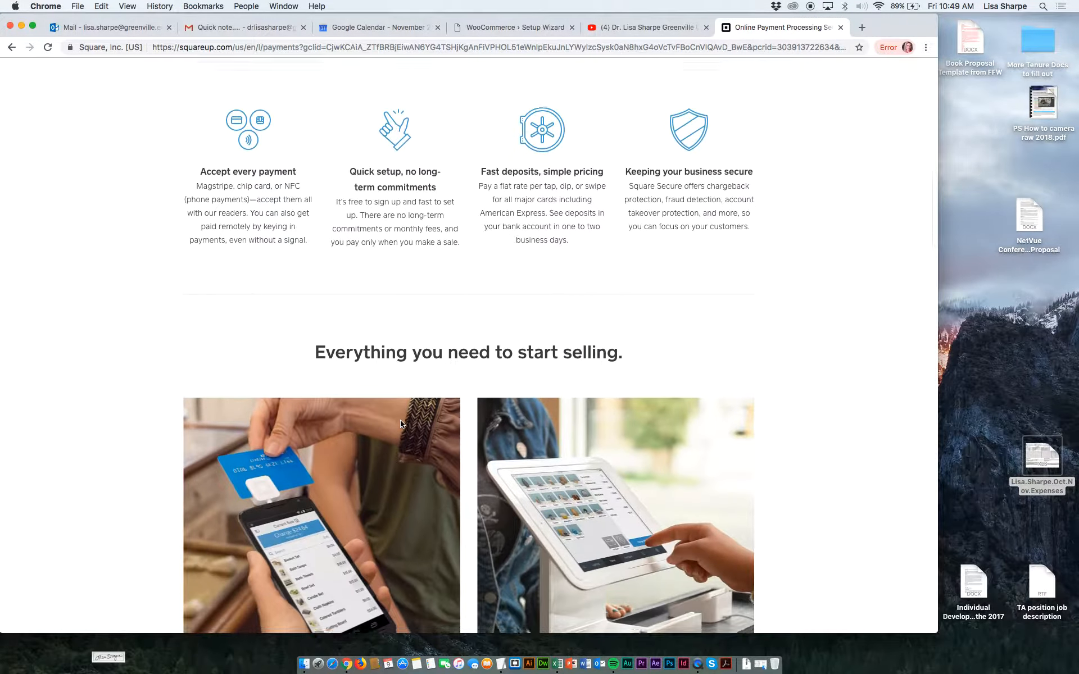
pyautogui.scroll(-5, 400, 421)
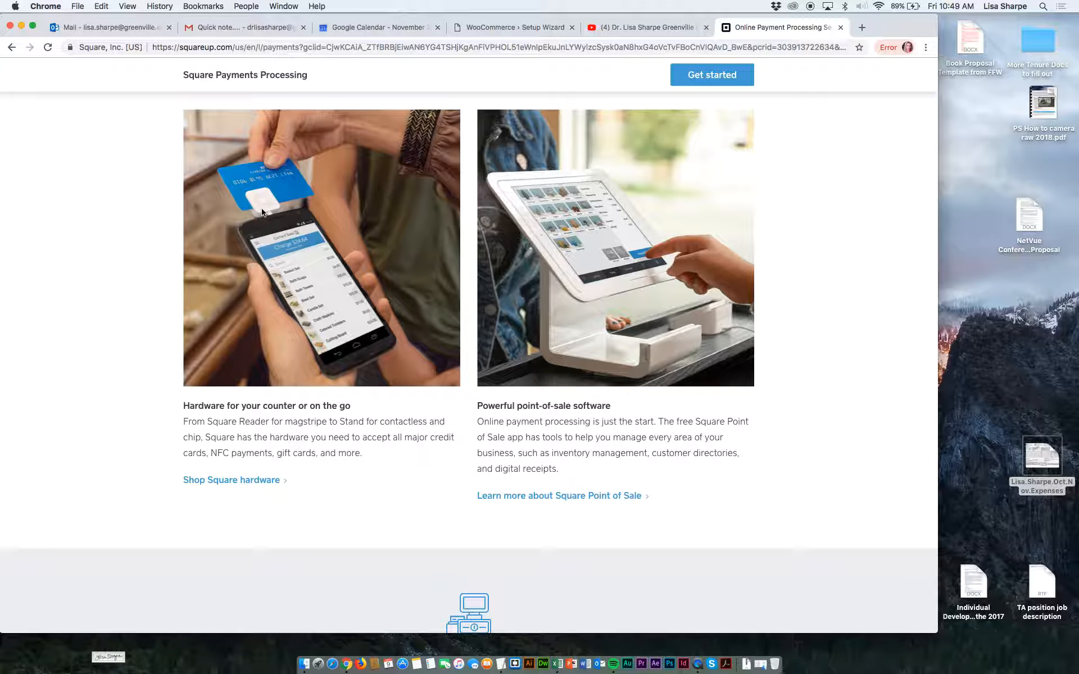
pyautogui.scroll(15, 262, 212)
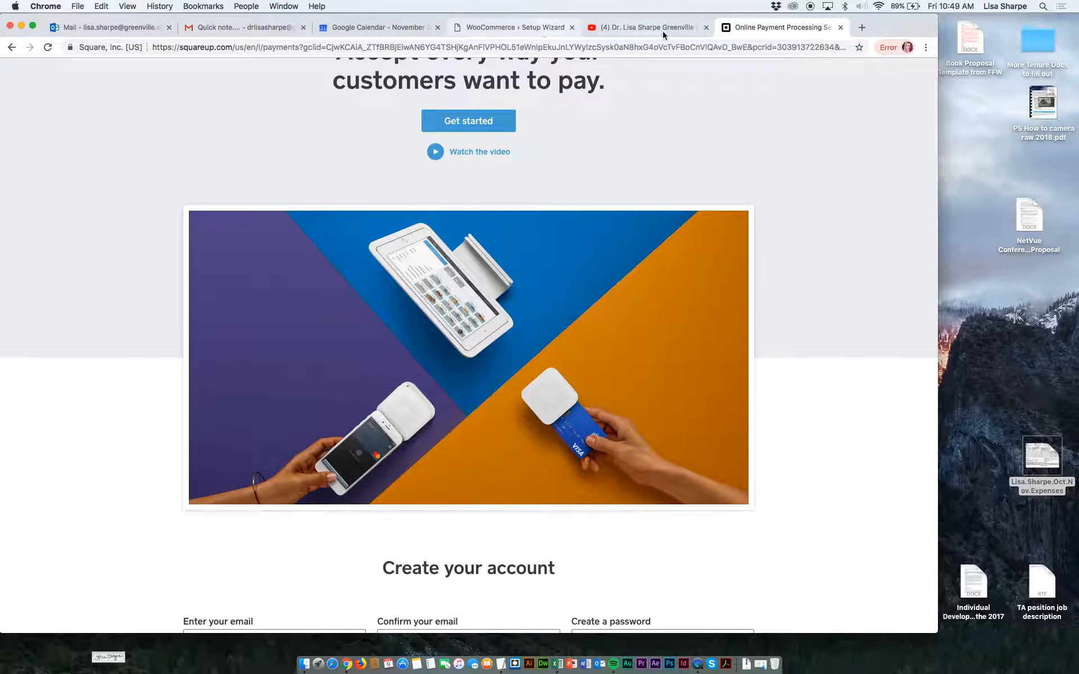
# Return briefly to the WooCommerce payment setup and open paypal.com in a new tab.
pyautogui.click(495, 27)
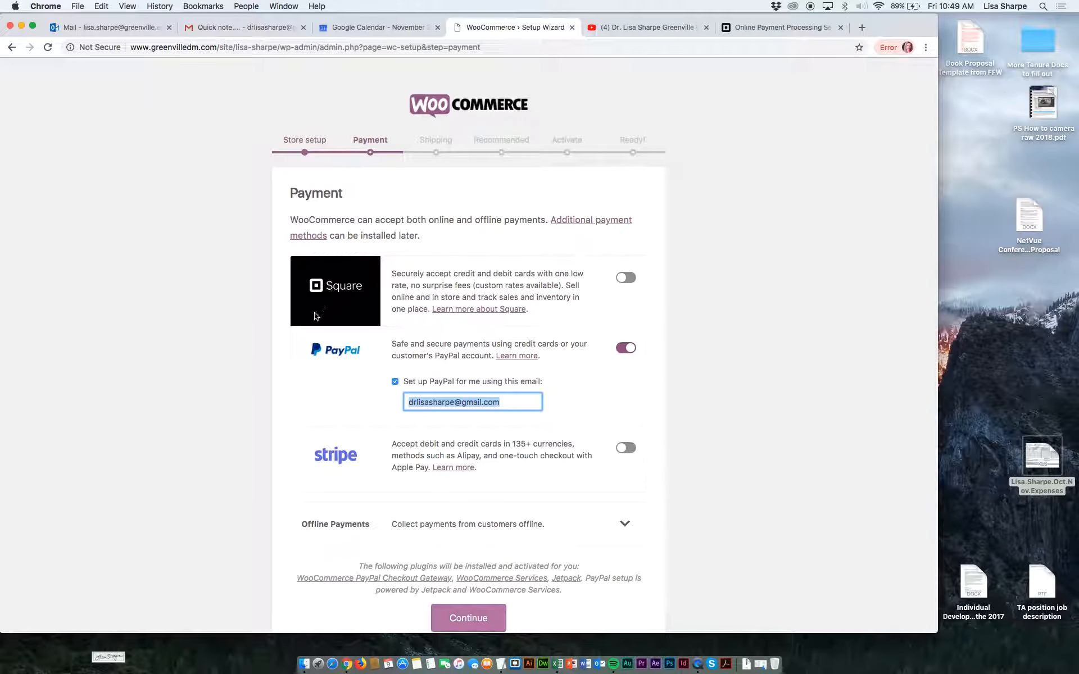
pyautogui.click(863, 28)
pyautogui.write('payp')
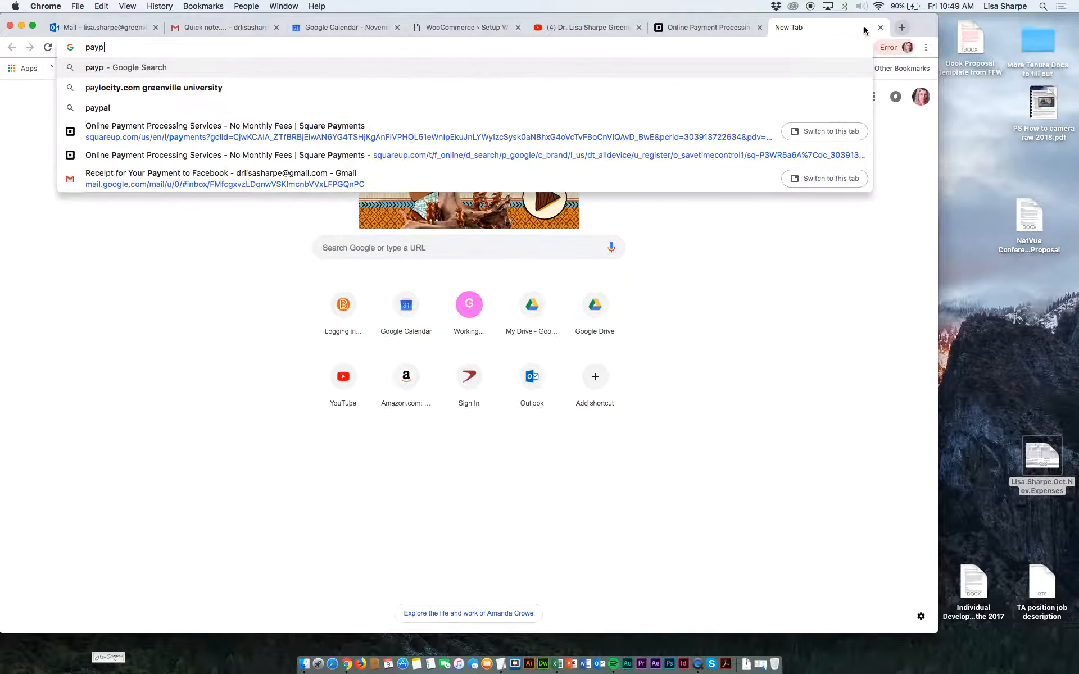
pyautogui.write('al.co')
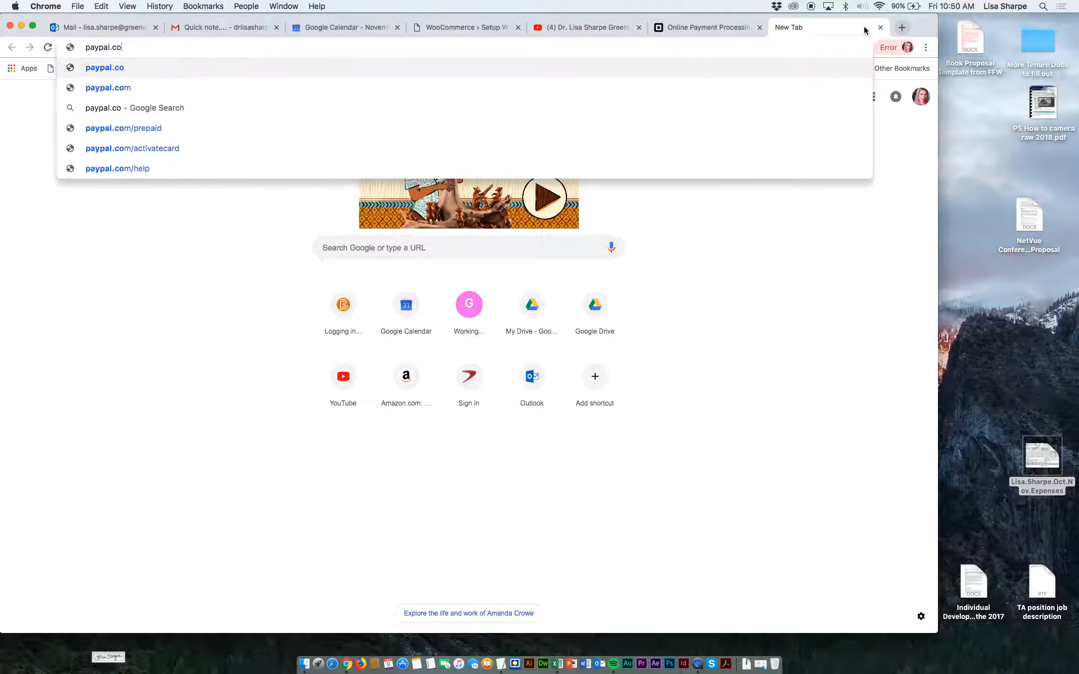
pyautogui.write('m')
pyautogui.press('Return')
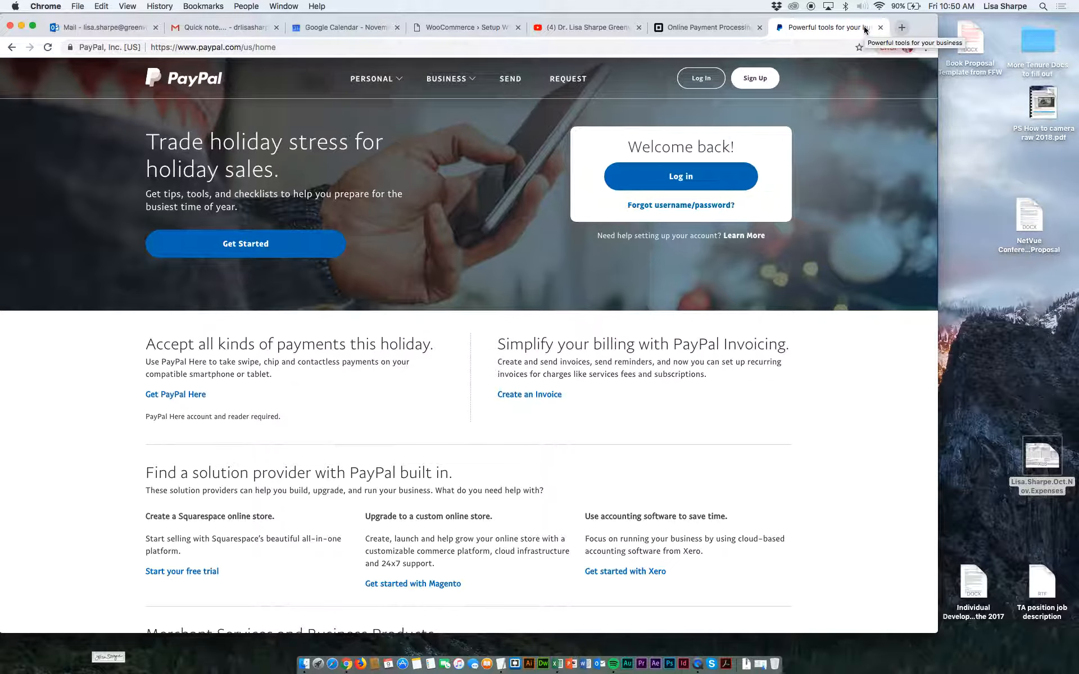
# Open PayPal's holiday sales page for merchants and look through its checklists, business tools and partner offers.
pyautogui.click(241, 245)
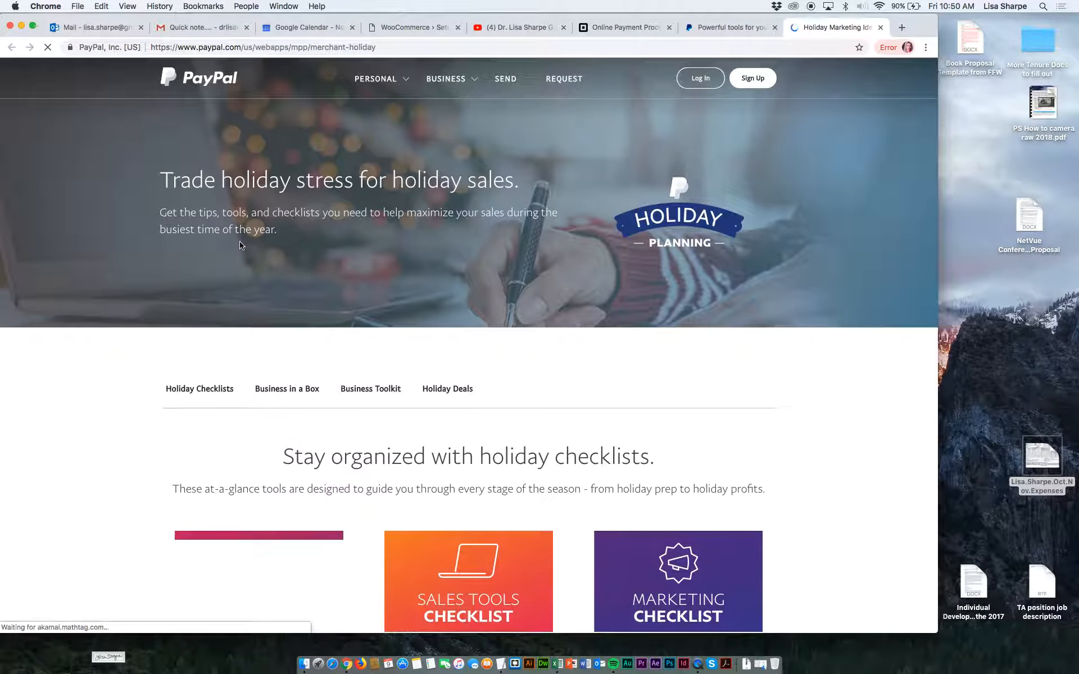
pyautogui.scroll(-10, 301, 373)
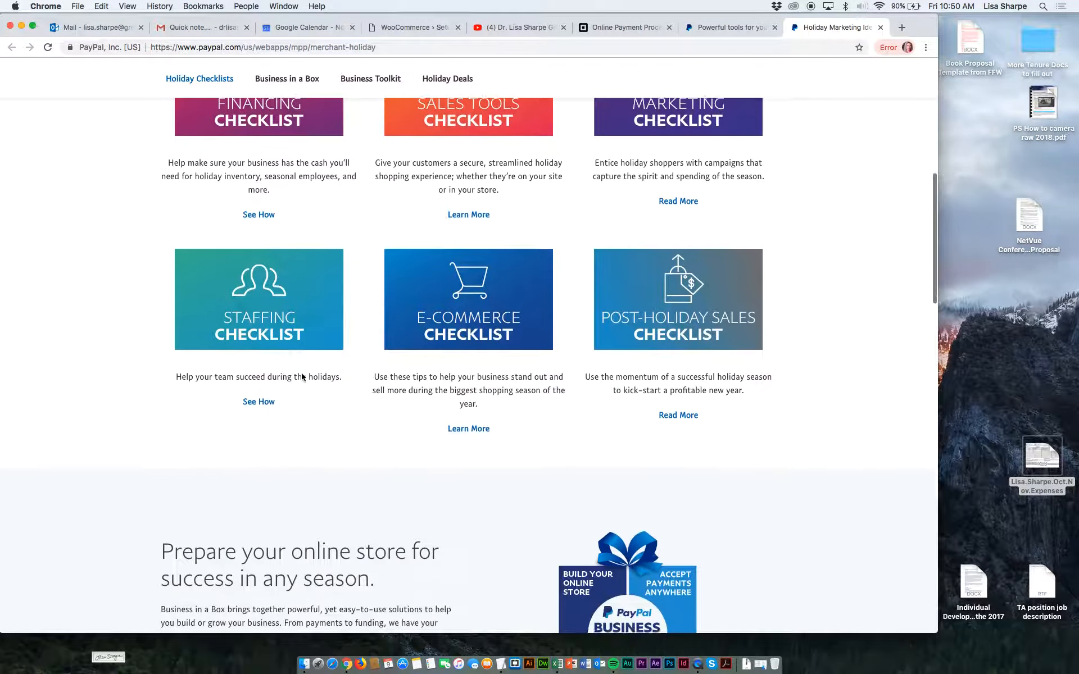
pyautogui.scroll(-13, 301, 372)
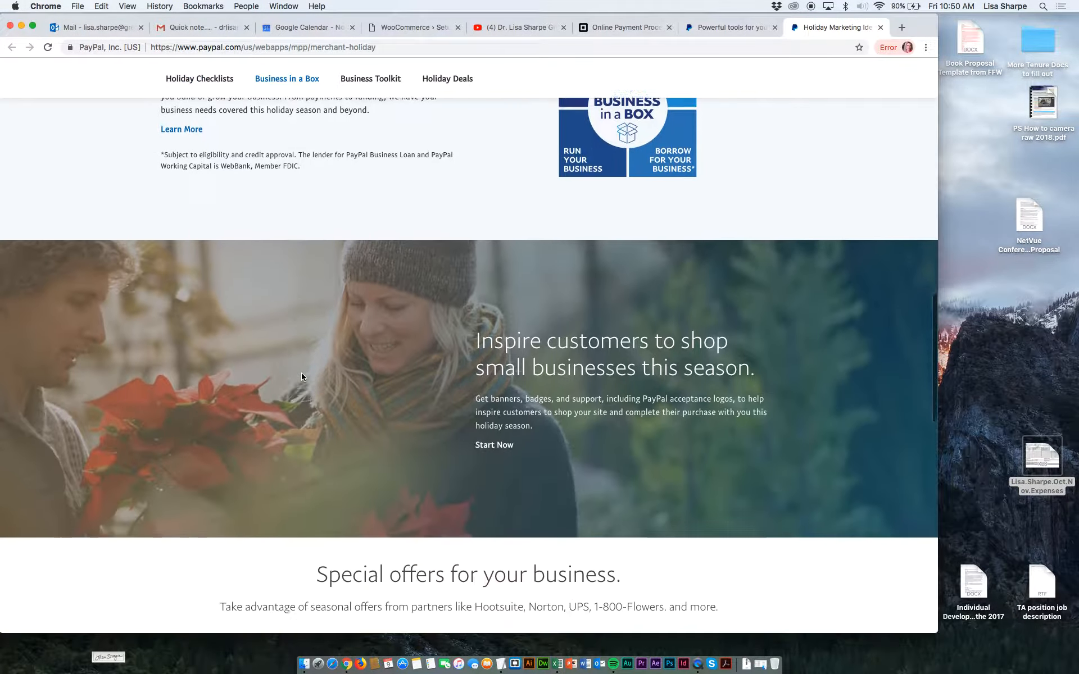
pyautogui.scroll(-5, 301, 377)
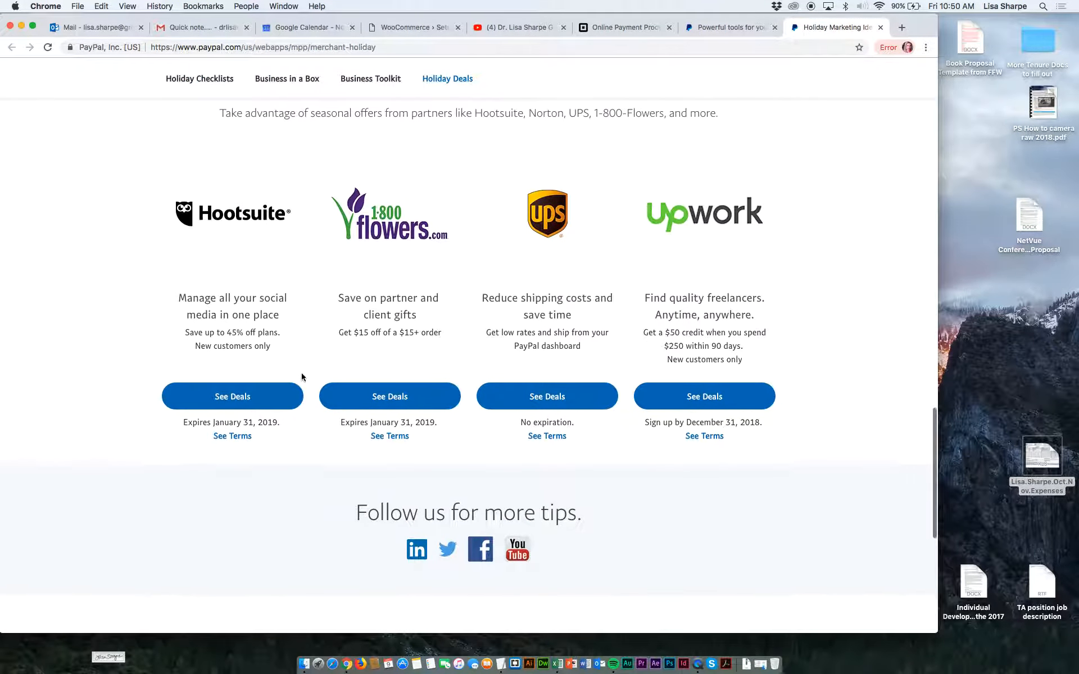
pyautogui.scroll(-8, 301, 377)
pyautogui.scroll(20, 302, 377)
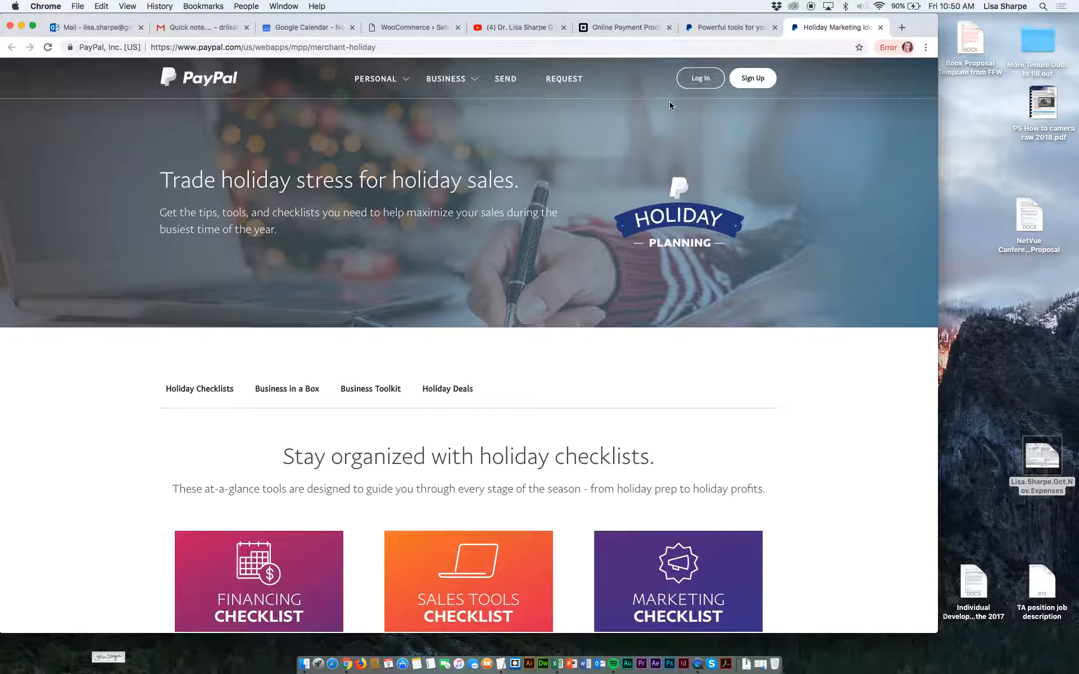
# Start a PayPal sign-up and choose the Business Account type.
pyautogui.click(746, 79)
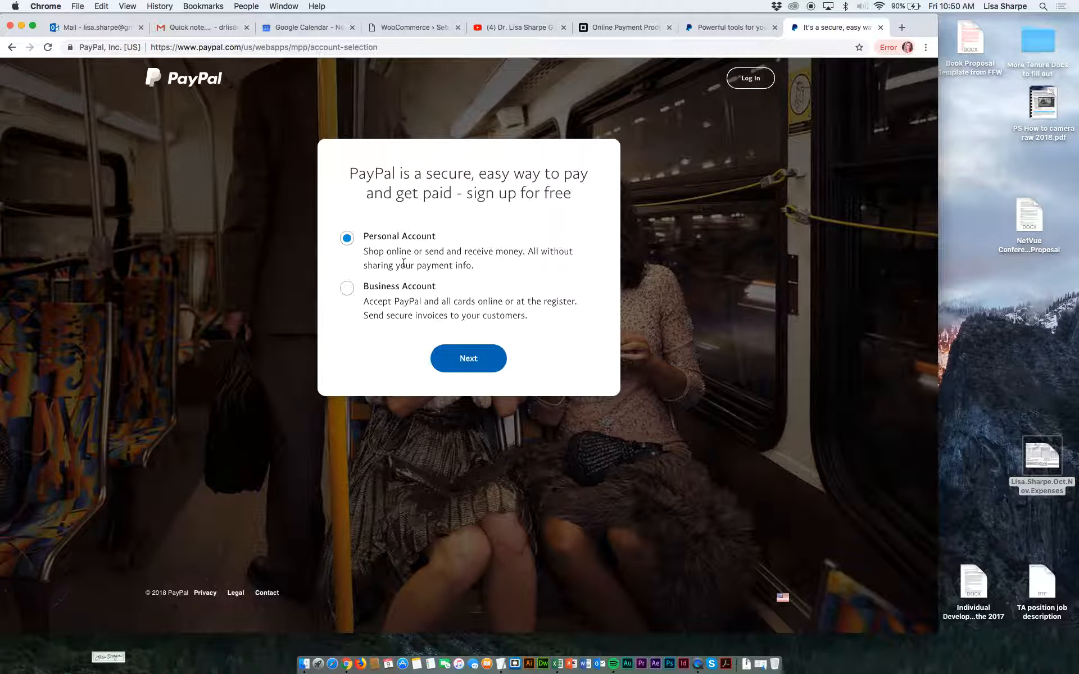
pyautogui.click(347, 287)
pyautogui.click(468, 362)
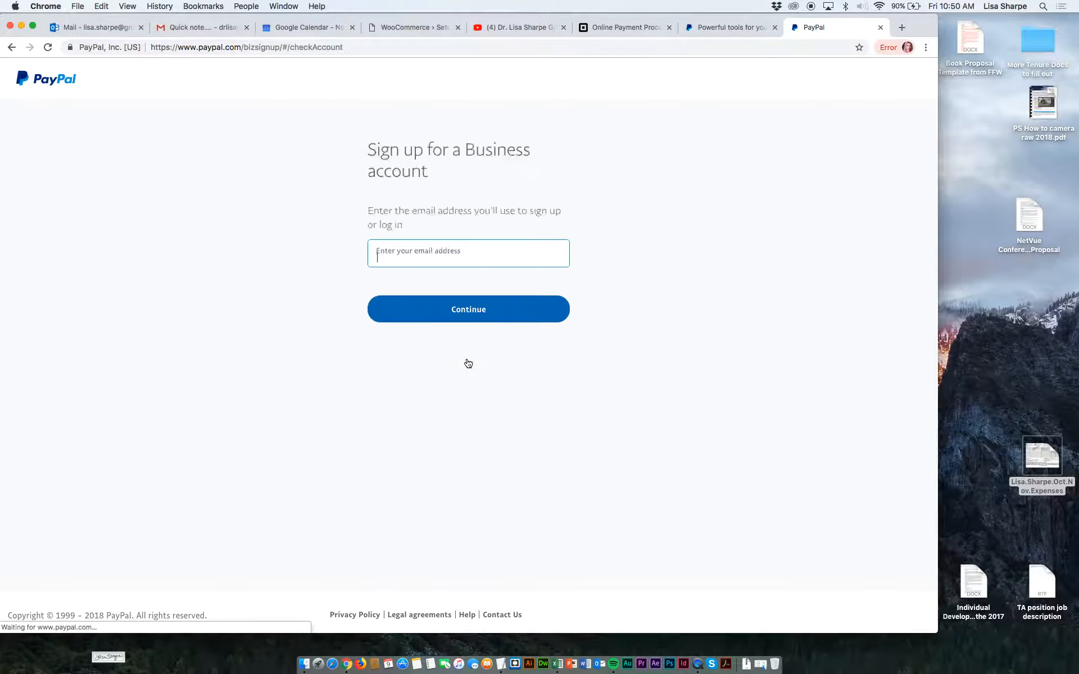
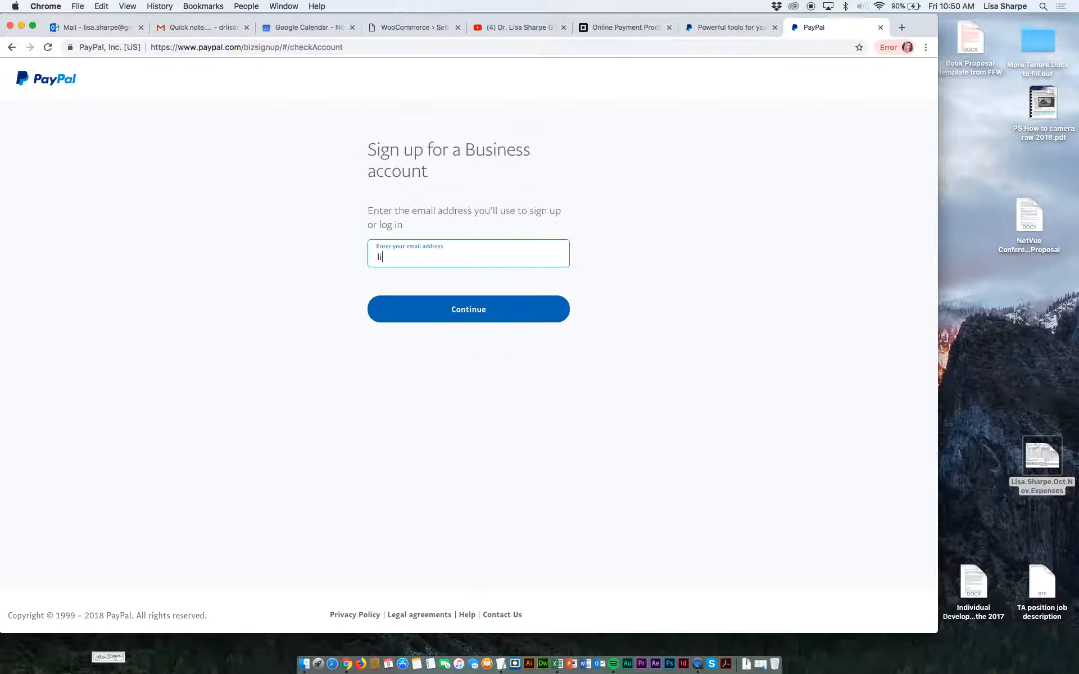
# Enter the sign-up e-mail address and the account password, and continue to the business details form.
pyautogui.click(451, 314)
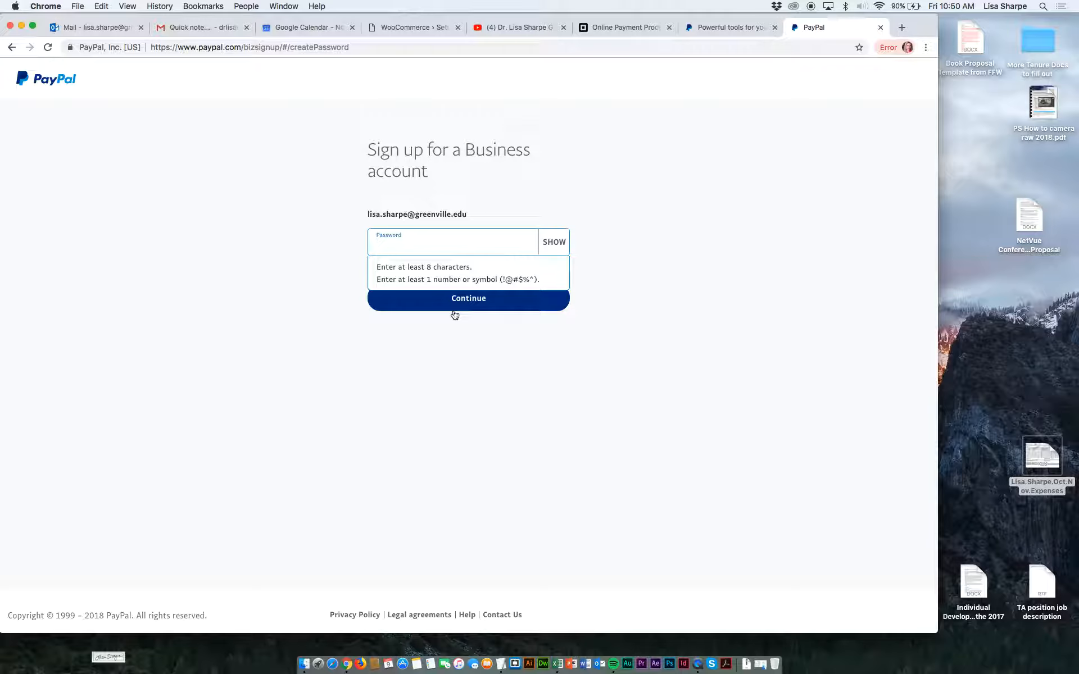
pyautogui.write('•')
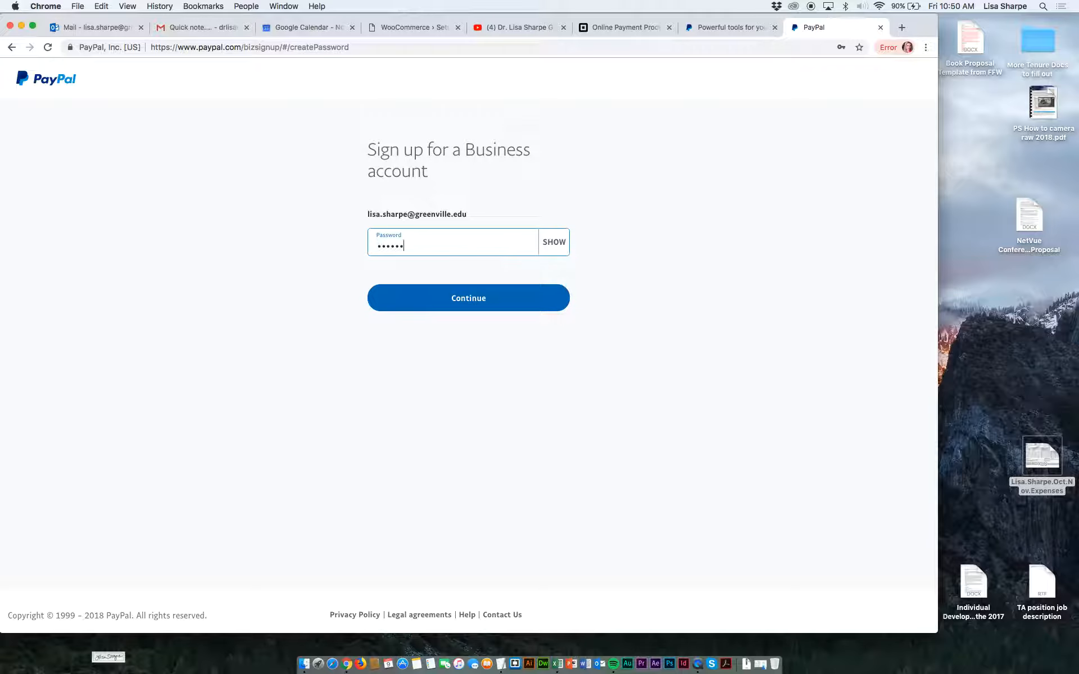
pyautogui.click(438, 301)
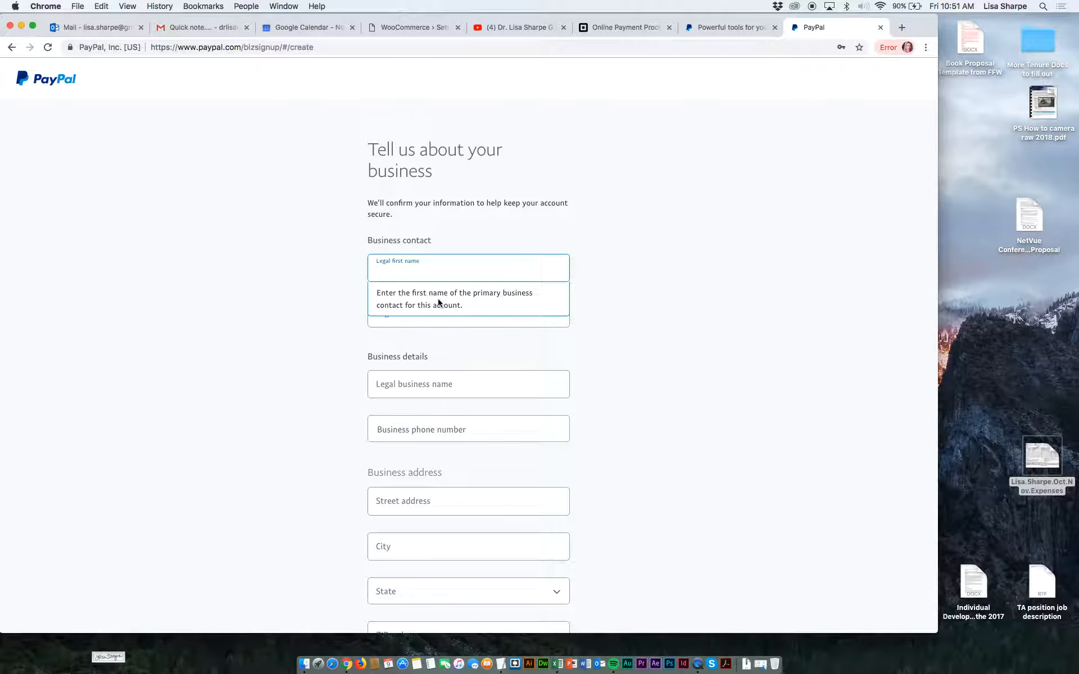
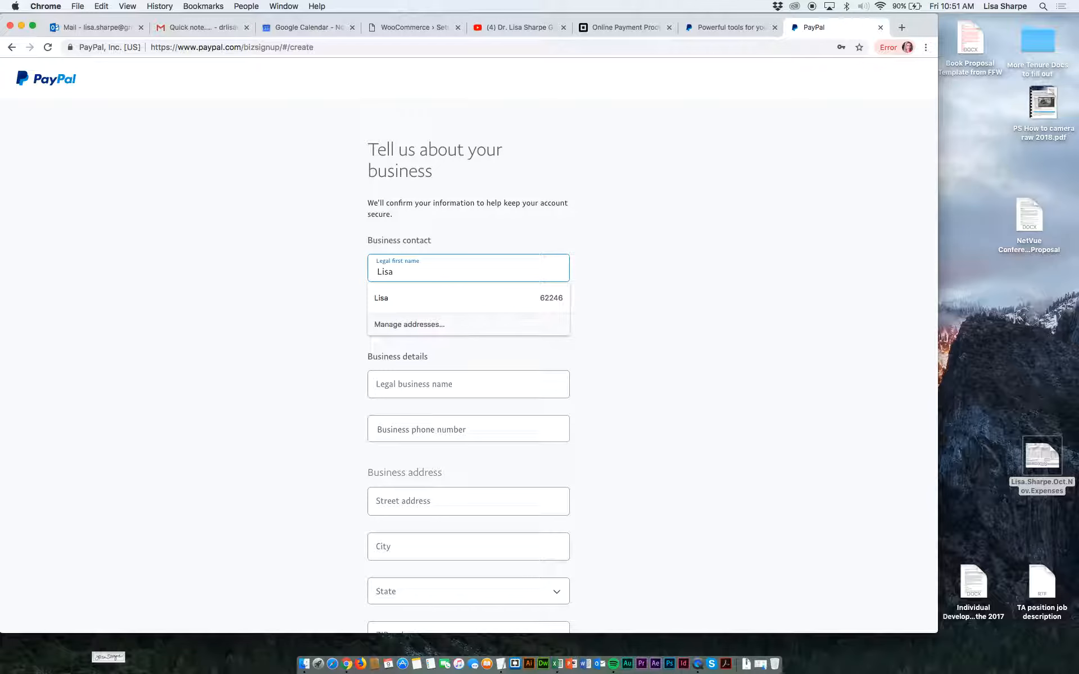
# Fill in the business contact's legal first and last name and enter "web services" as the legal business name.
pyautogui.press('Tab')
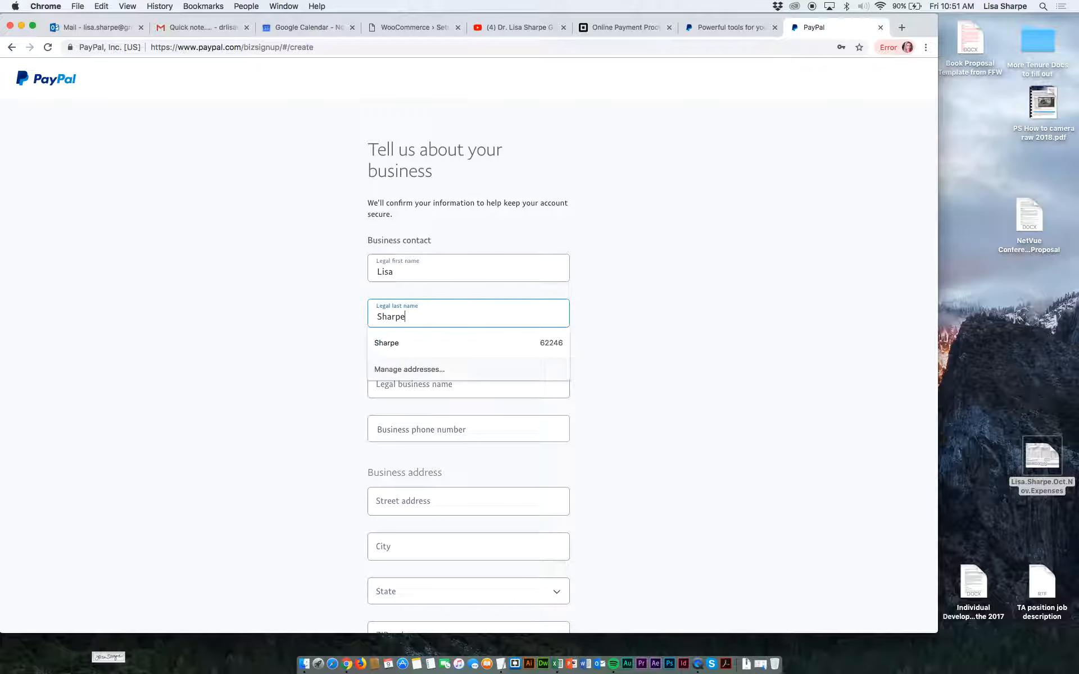
pyautogui.press('Tab')
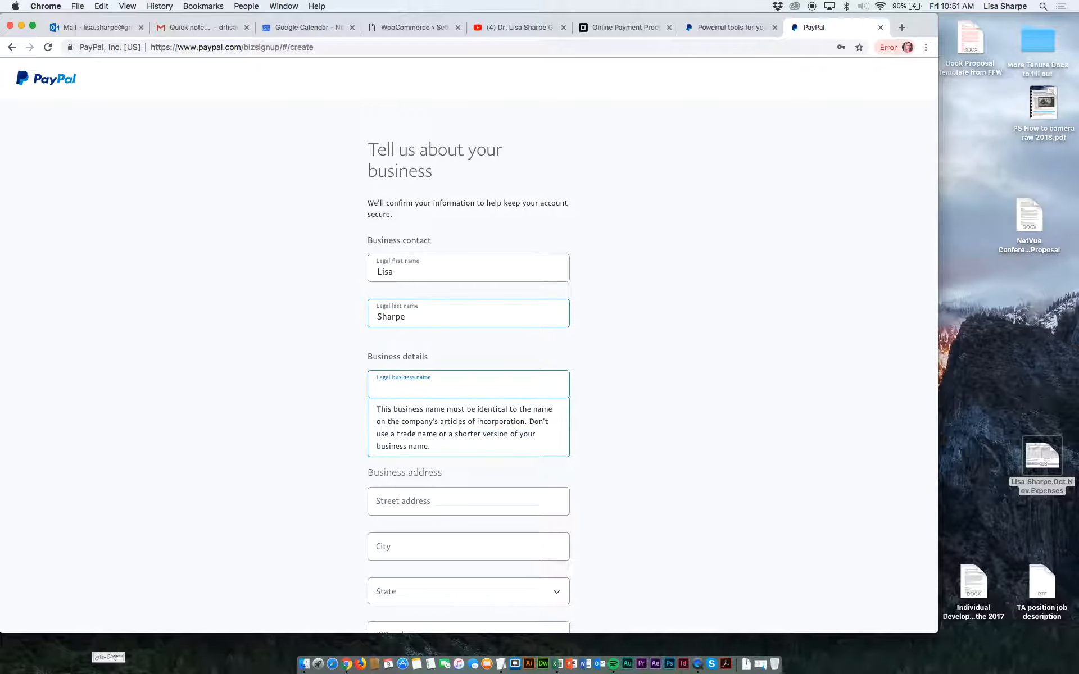
pyautogui.write('web se')
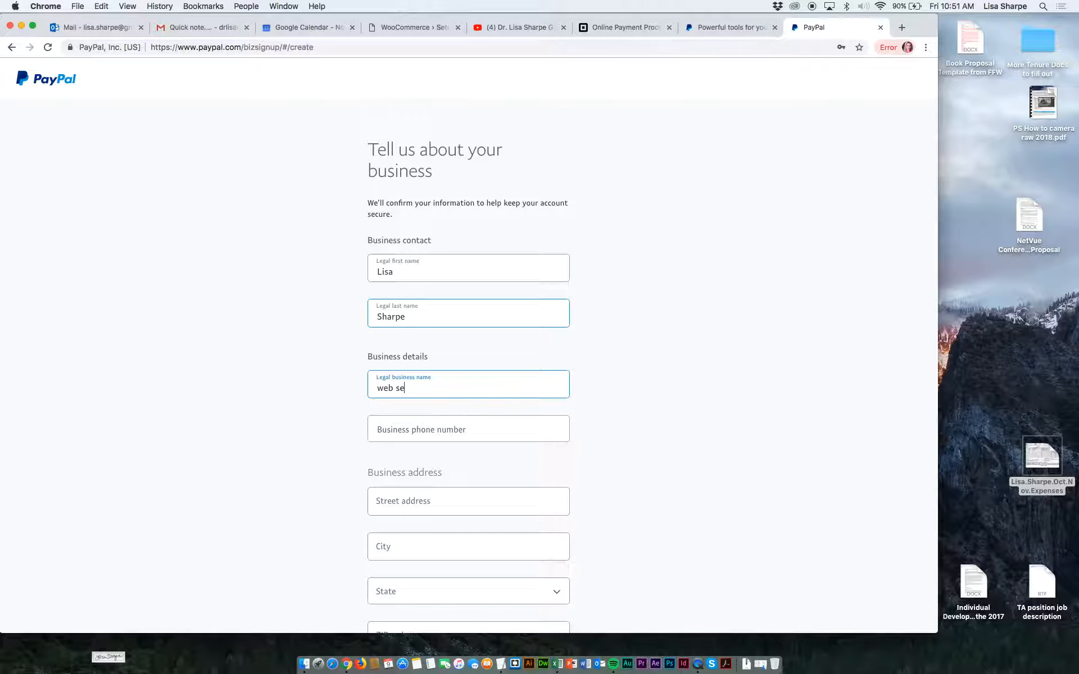
pyautogui.write('rvices')
# Fill in the business phone number and business street address using the saved autofill suggestions.
pyautogui.click(413, 420)
pyautogui.click(413, 458)
pyautogui.scroll(-1, 413, 466)
pyautogui.moveTo(444, 488); pyautogui.dragTo(357, 485)
pyautogui.write('315')
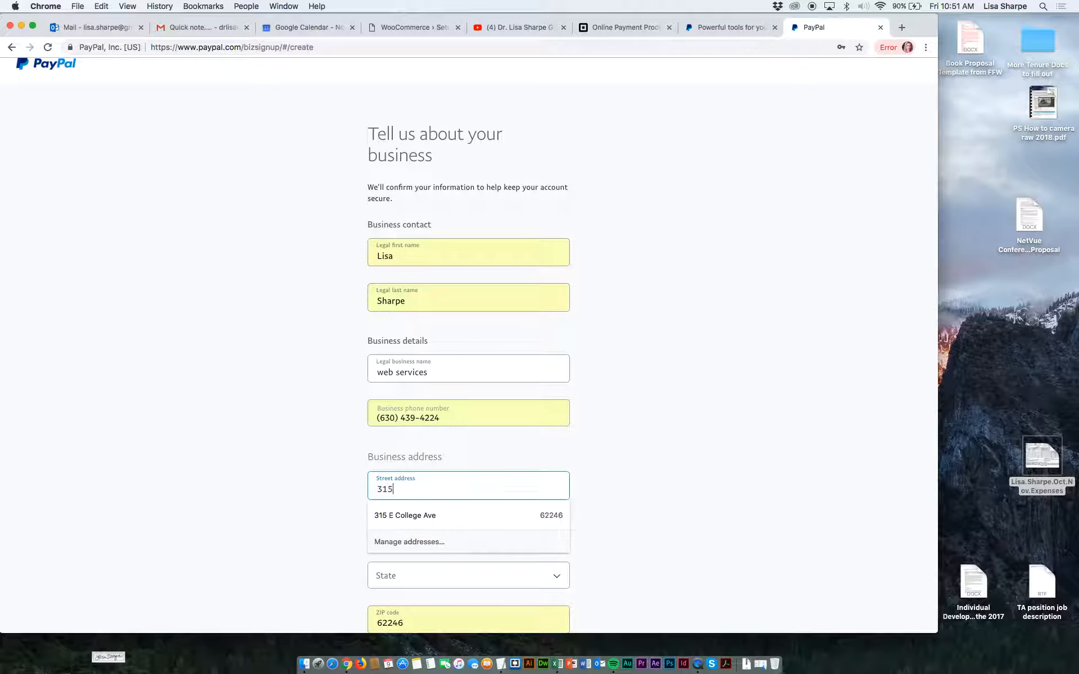
pyautogui.press('Down')
pyautogui.press('Return')
# Accept the E-Communication Delivery Policy and user agreements, set the state to Illinois, and create the account.
pyautogui.scroll(-5, 359, 518)
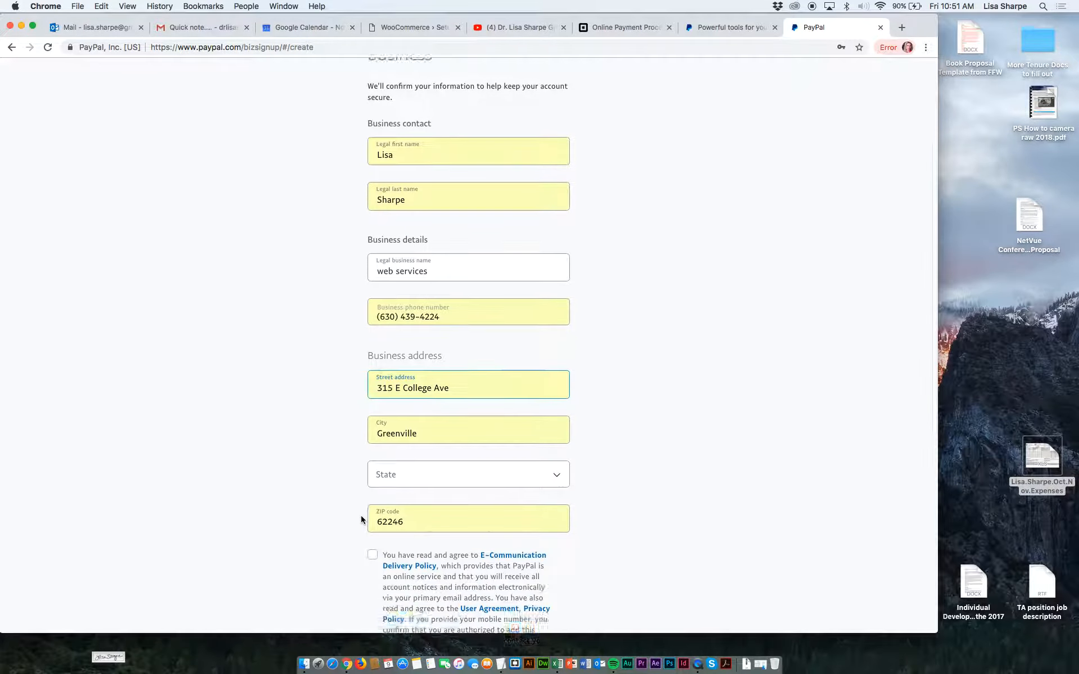
pyautogui.scroll(-3, 361, 520)
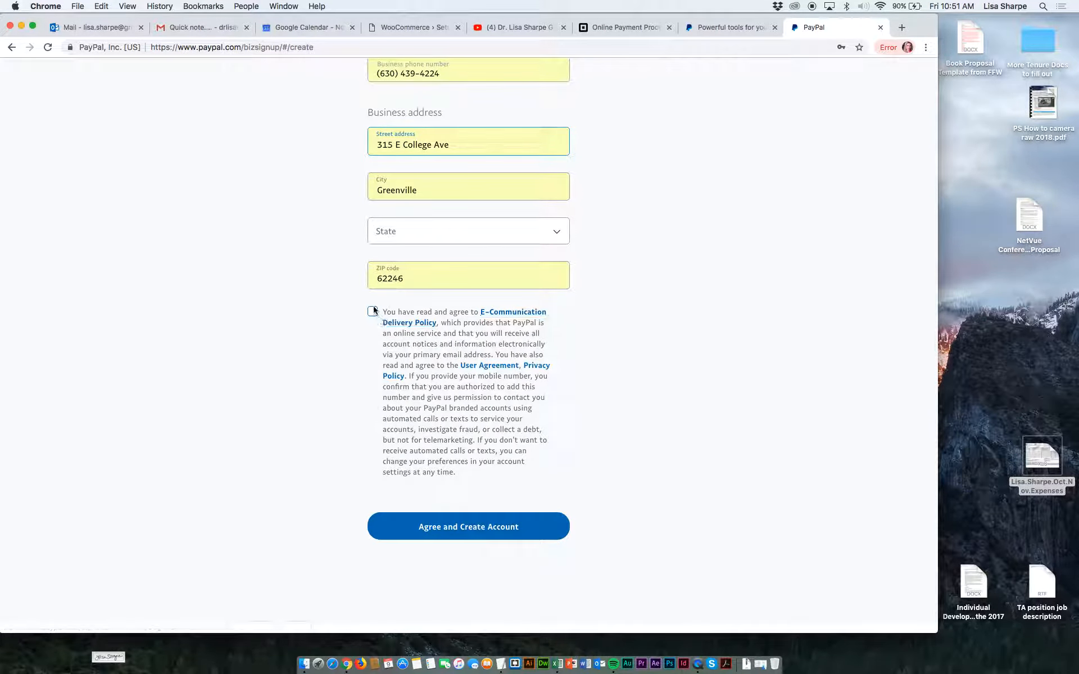
pyautogui.click(373, 312)
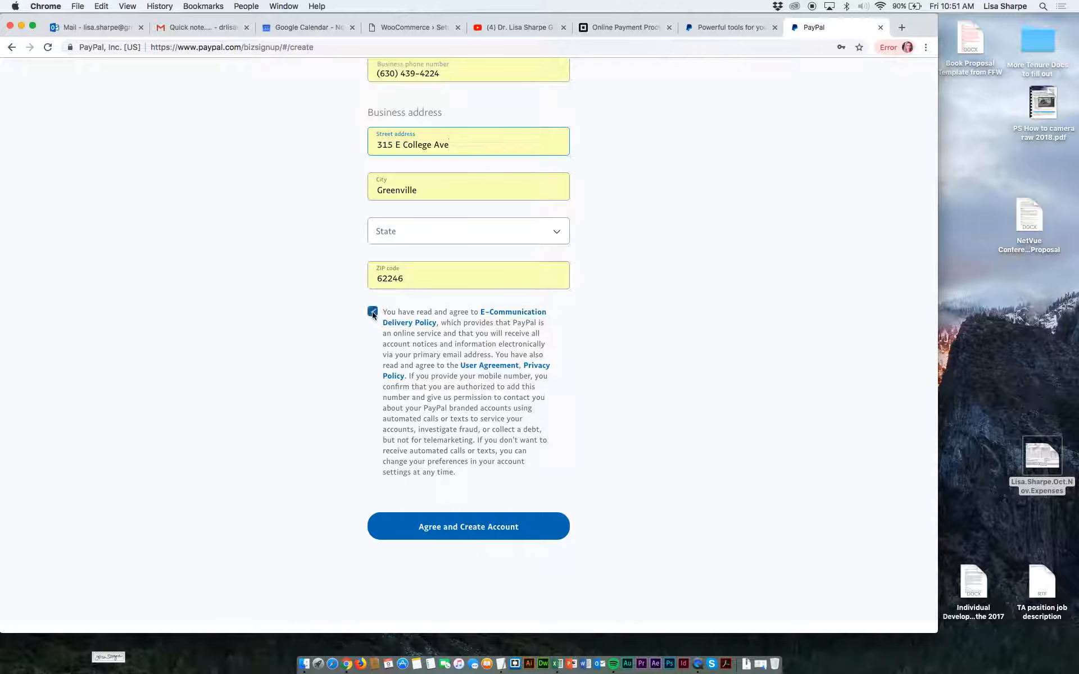
pyautogui.click(459, 529)
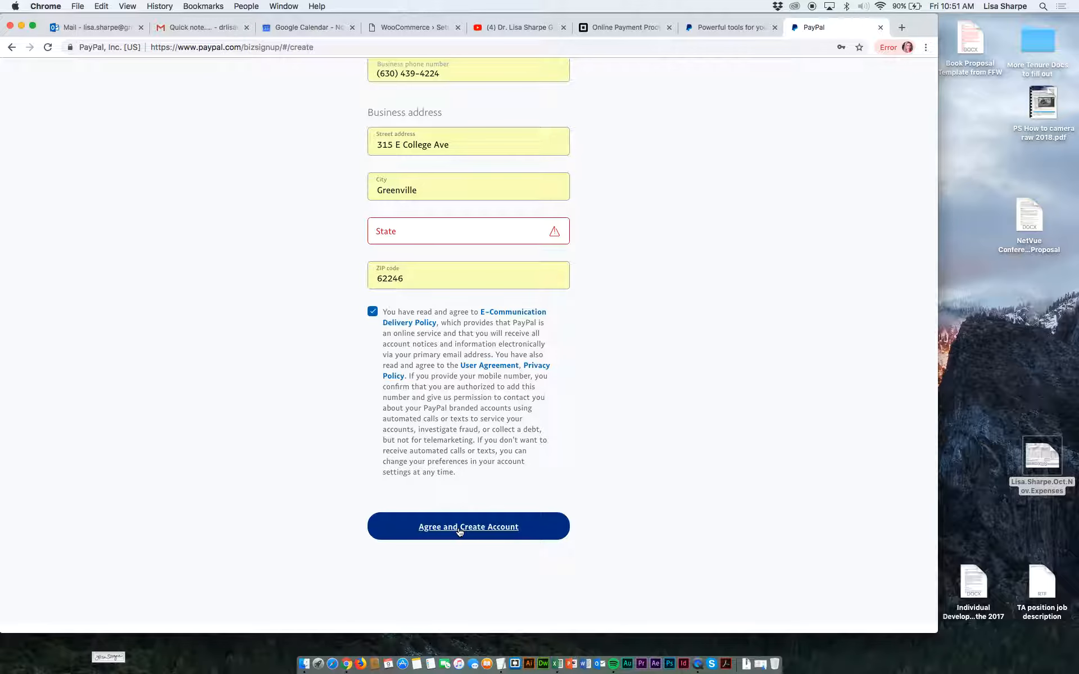
pyautogui.click(393, 230)
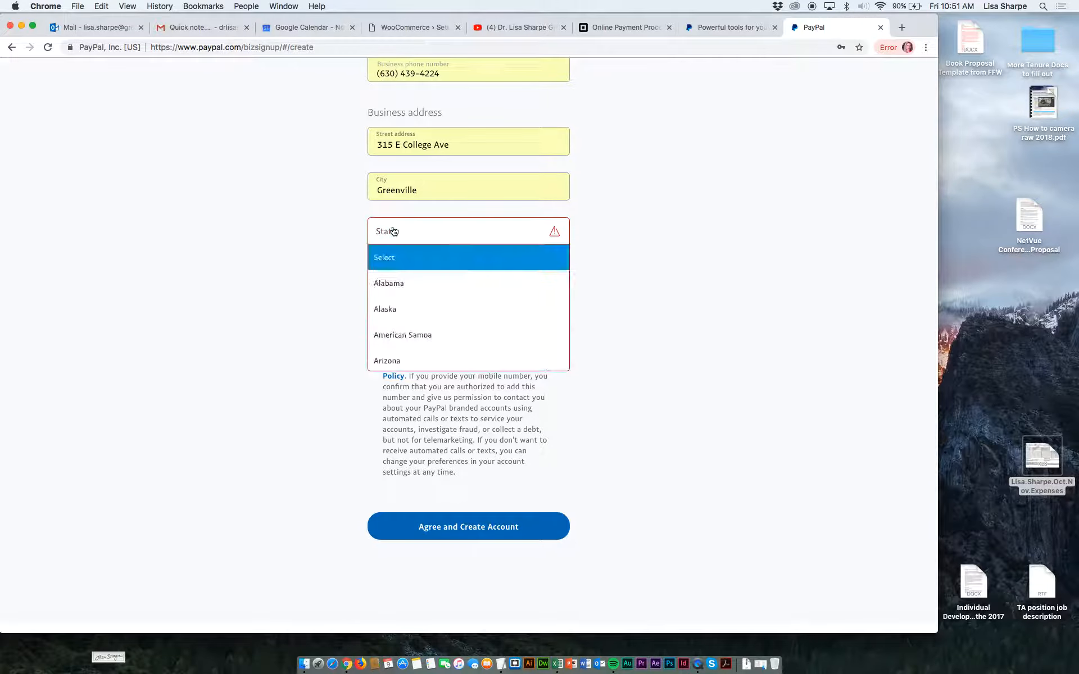
pyautogui.write('il')
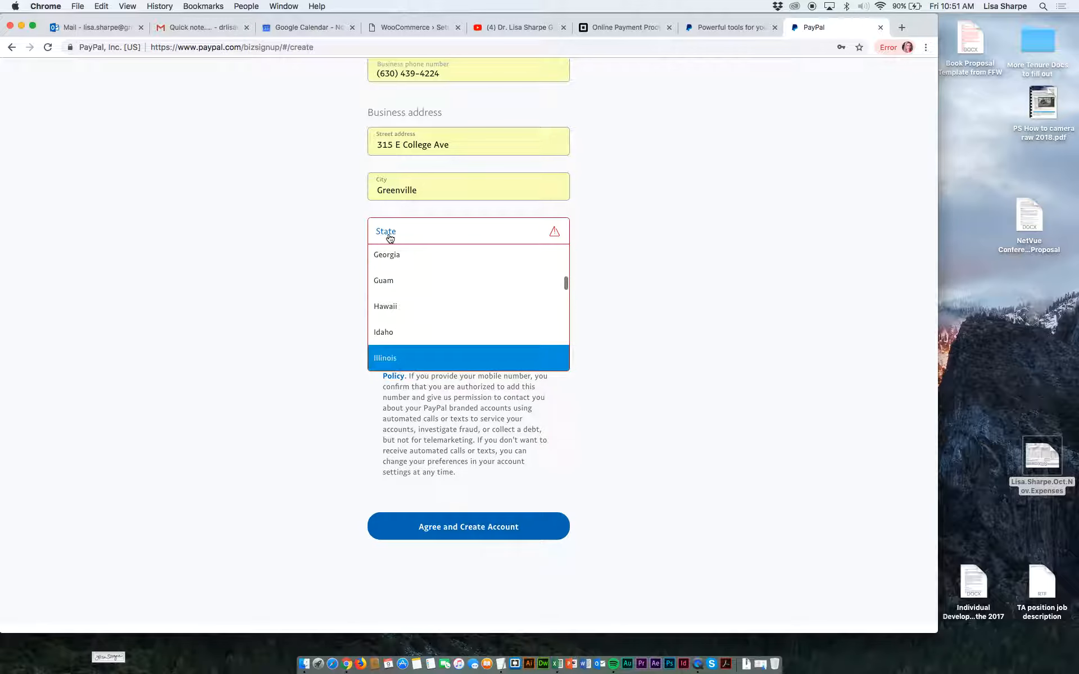
pyautogui.click(387, 357)
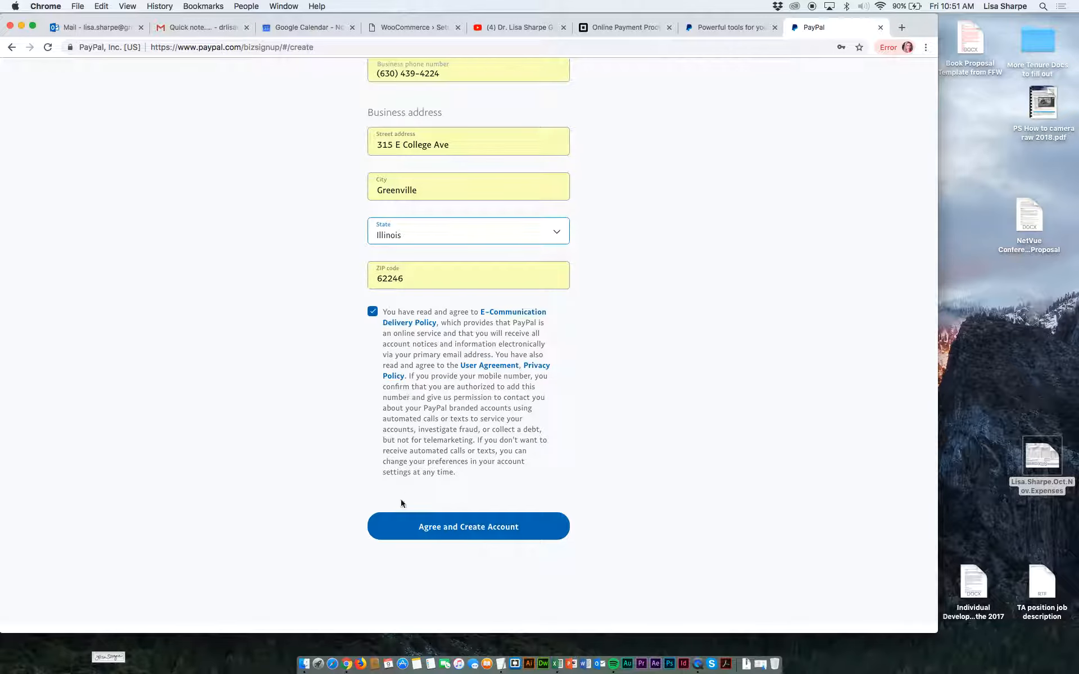
pyautogui.click(428, 527)
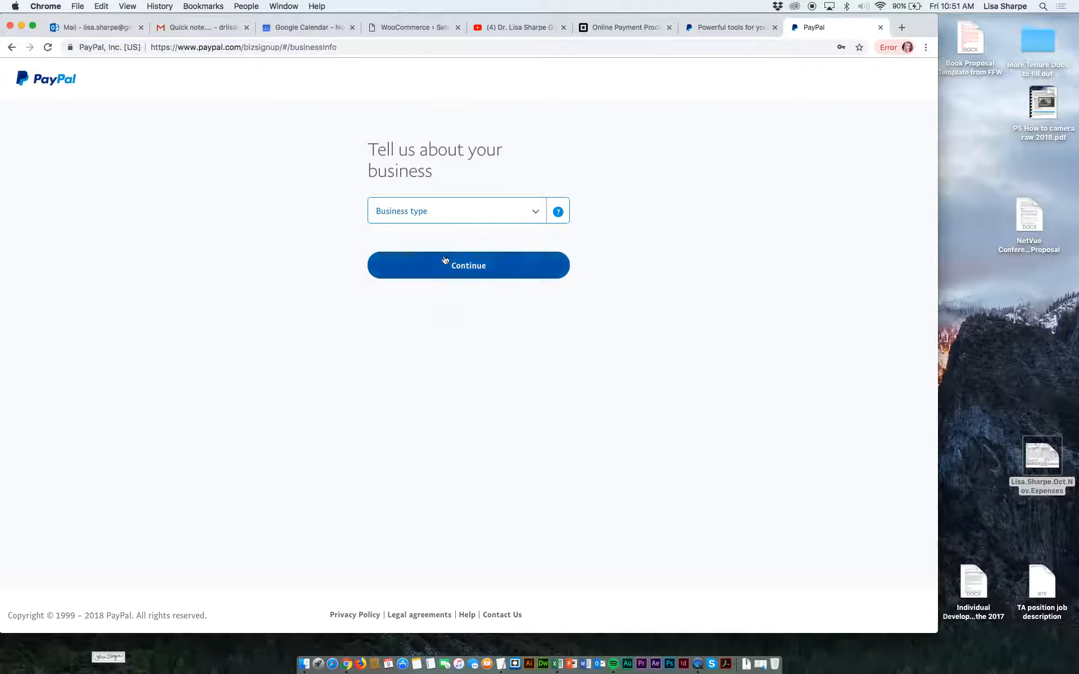
# Set the business type to Individual and activate the product or service keywords field.
pyautogui.click(526, 210)
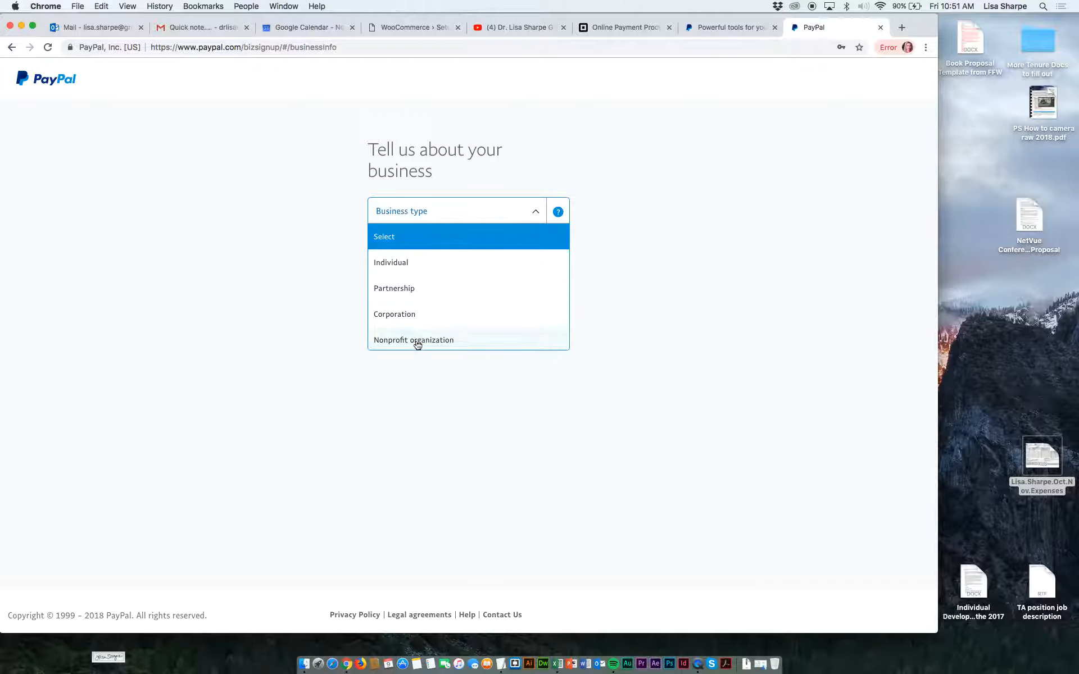
pyautogui.click(409, 262)
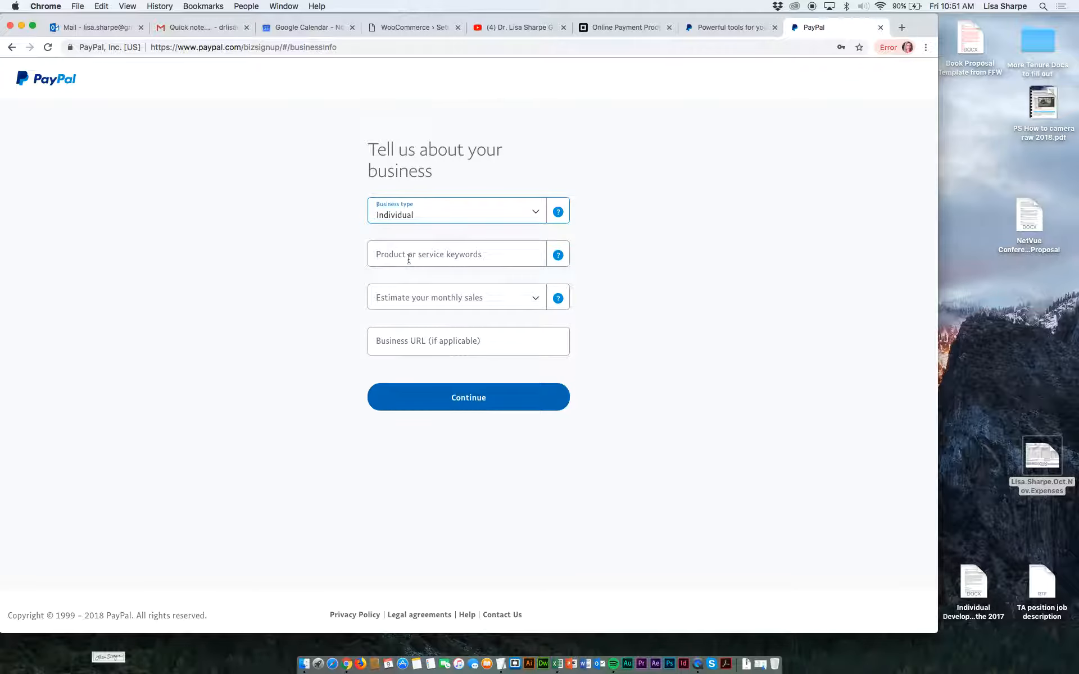
pyautogui.click(474, 254)
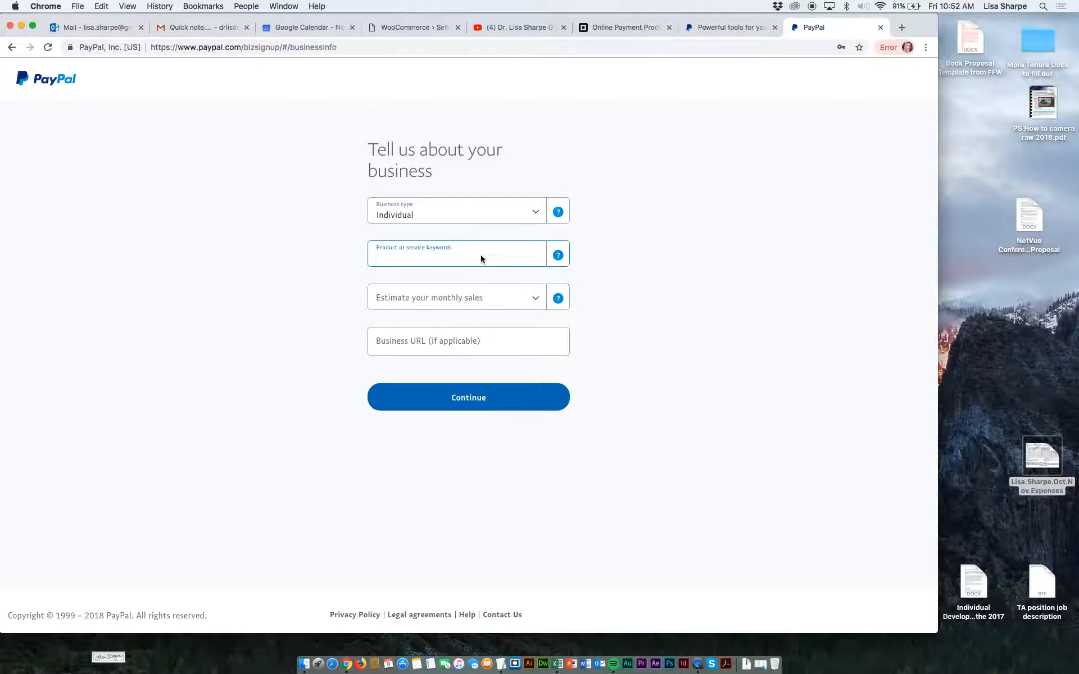
pyautogui.write('web')
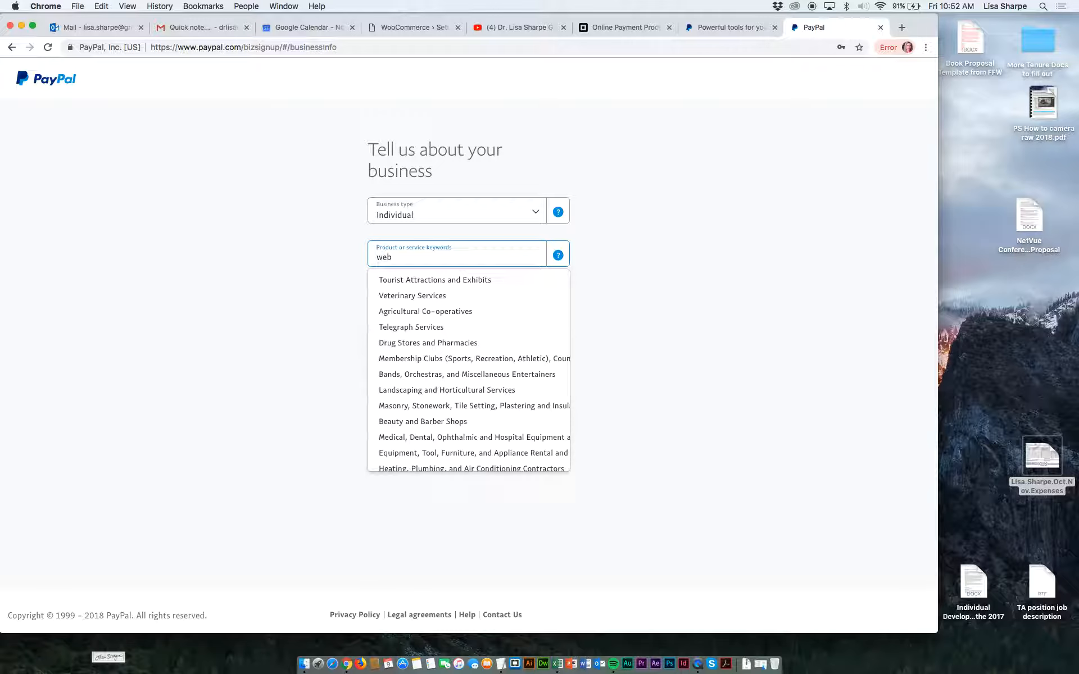
pyautogui.press('BackSpace')
pyautogui.press('BackSpace')
pyautogui.press('BackSpace')
pyautogui.press('BackSpace')
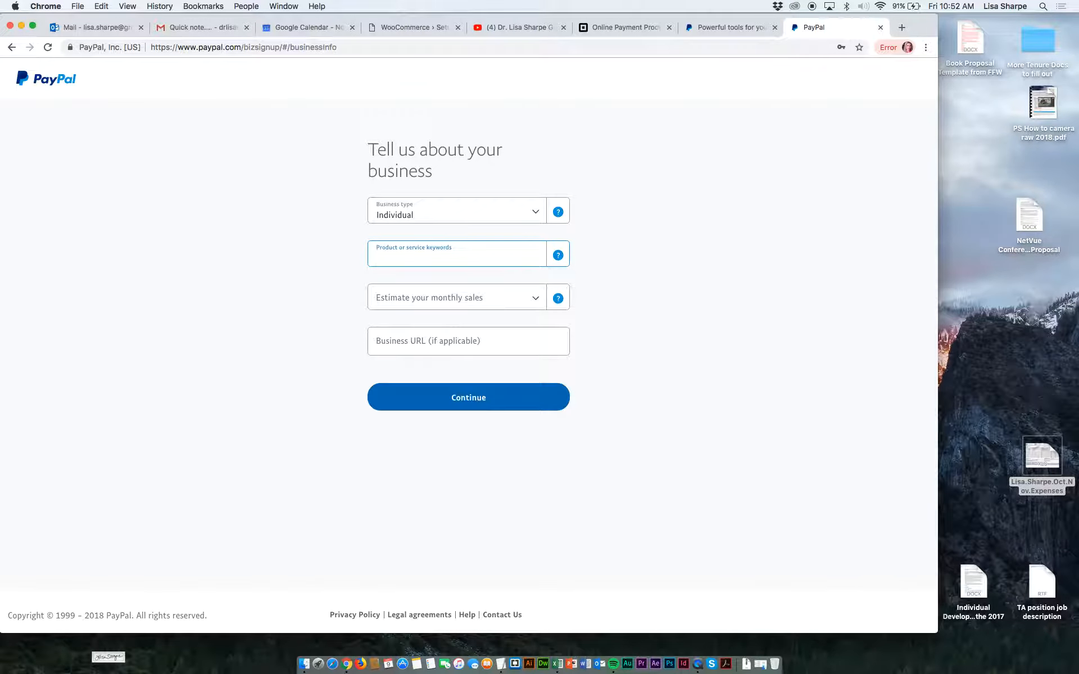
# Choose Professional Services for the keyword "design", set estimated monthly sales to Up to USD $4,999, and submit without a business URL.
pyautogui.write('design')
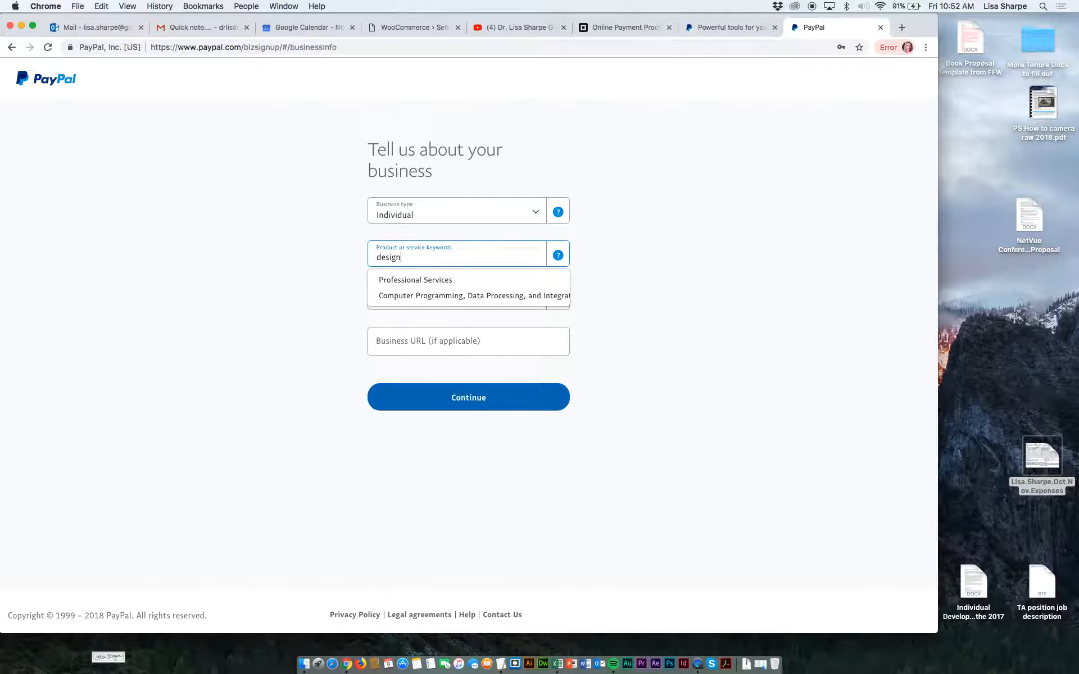
pyautogui.click(428, 283)
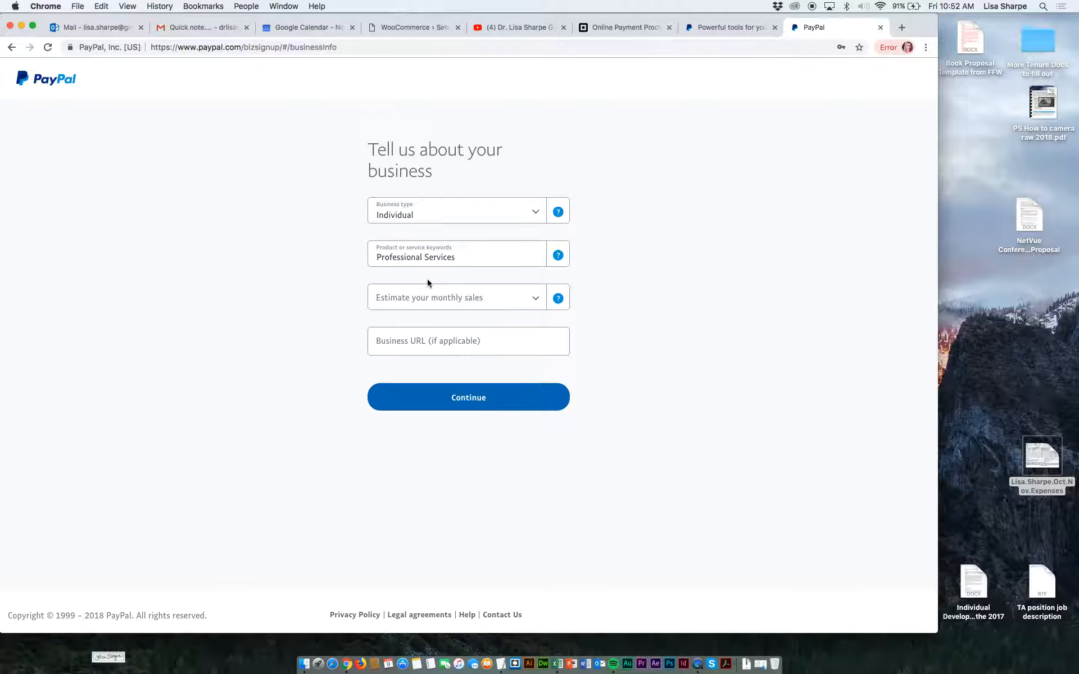
pyautogui.click(443, 300)
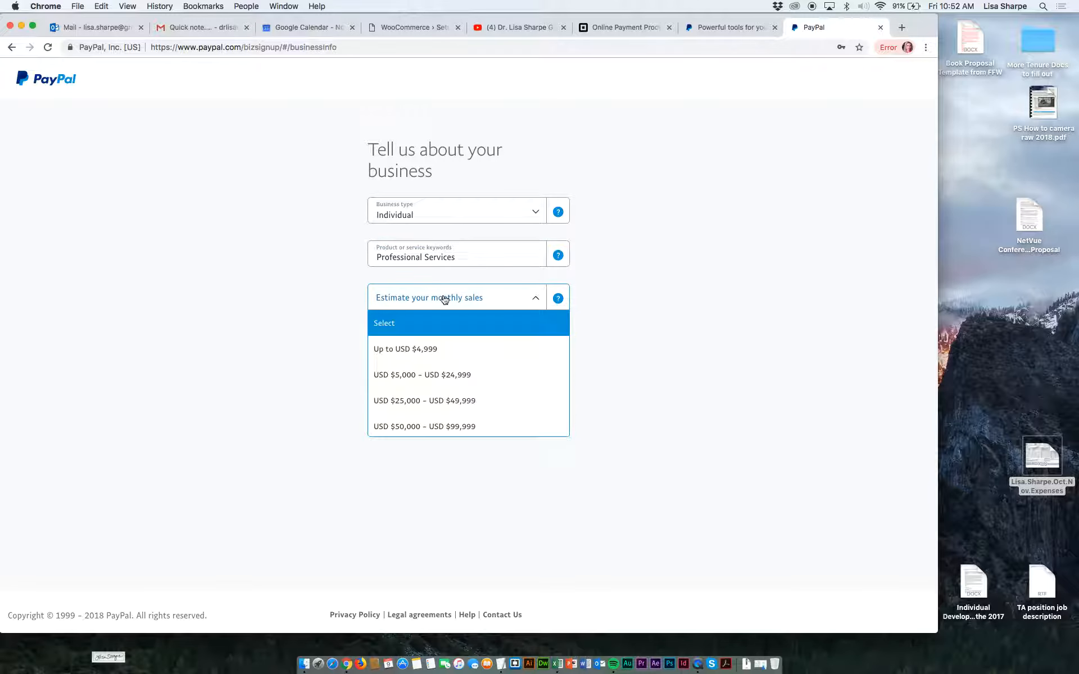
pyautogui.click(429, 354)
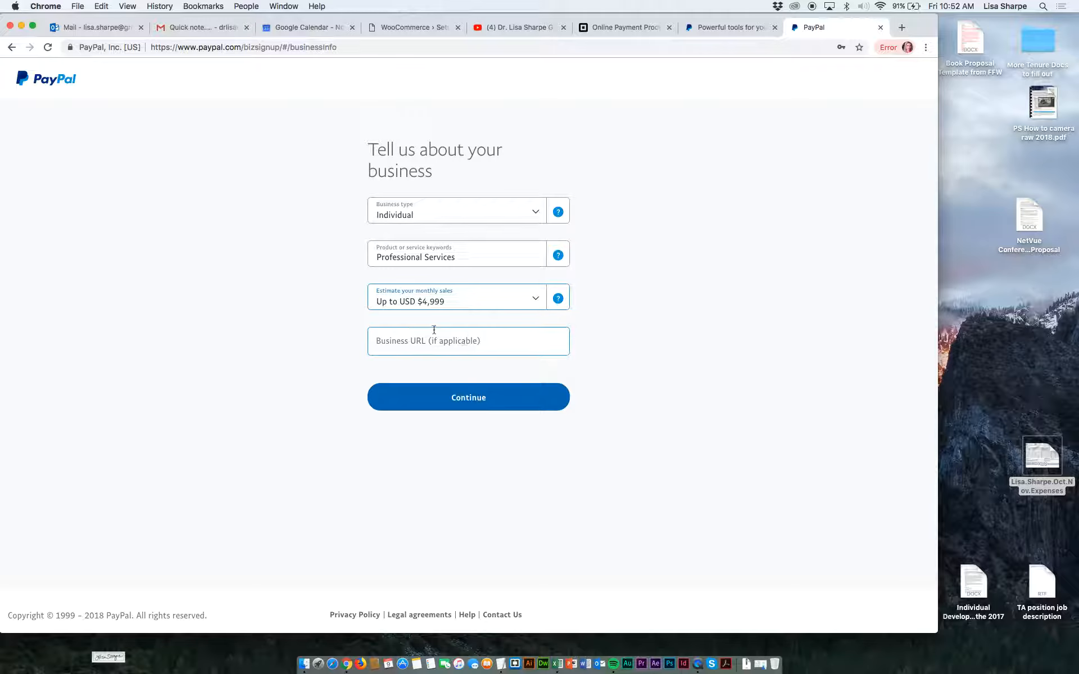
pyautogui.click(477, 400)
pyautogui.click(454, 400)
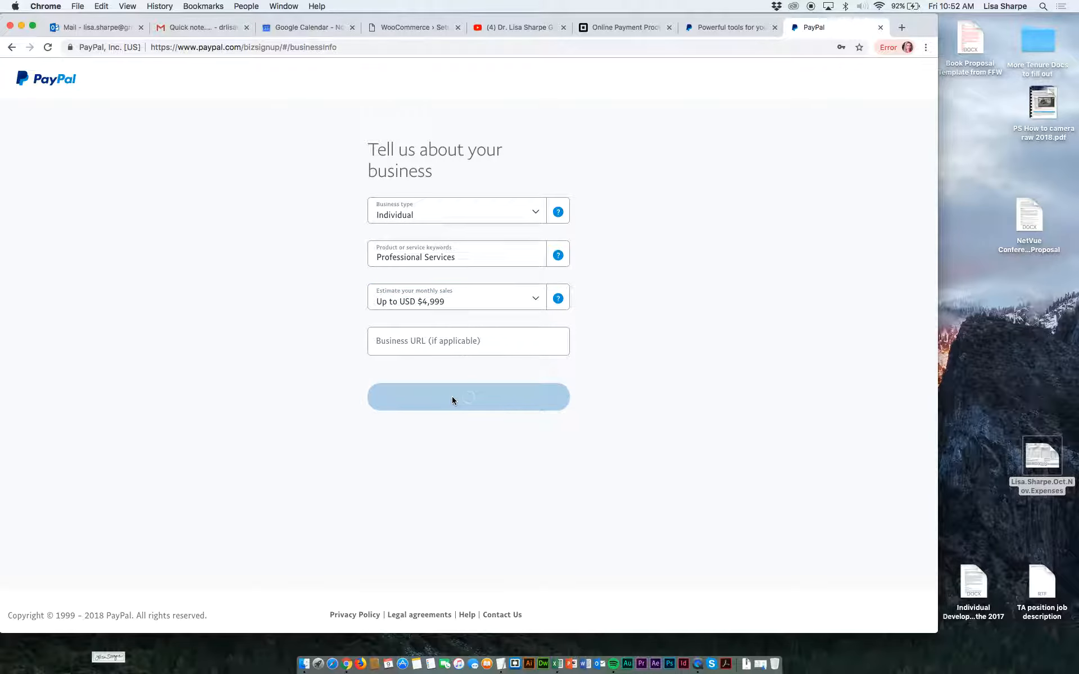
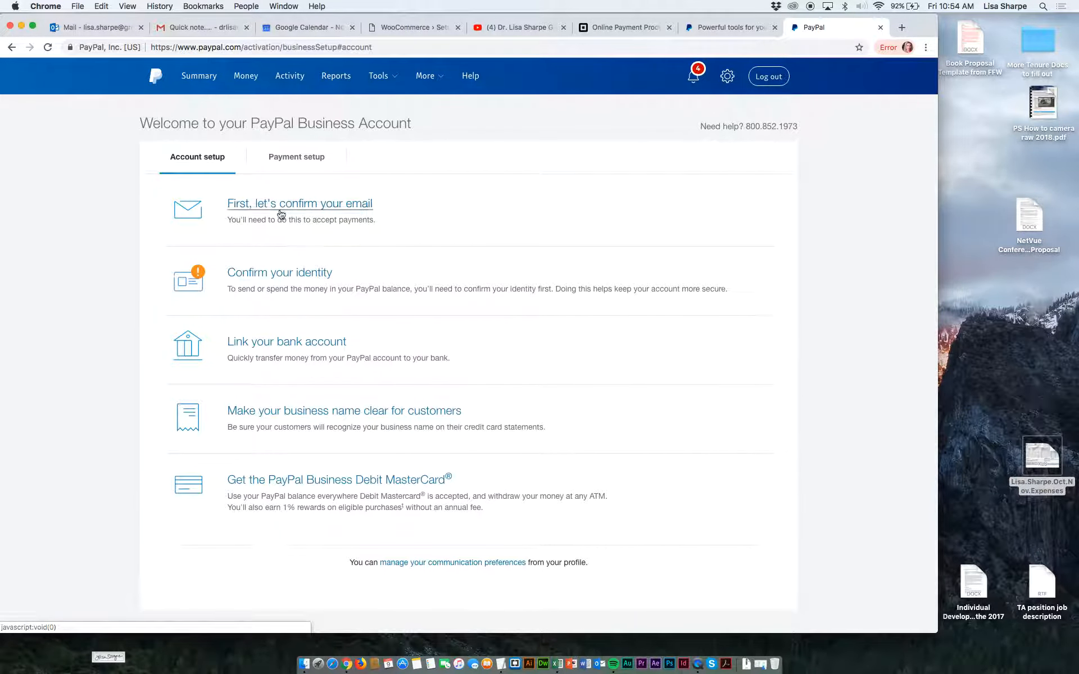
# Open the email confirmation task, check the PayPal messages in the Outlook inbox, and start the setup linked in the business account email.
pyautogui.click(281, 208)
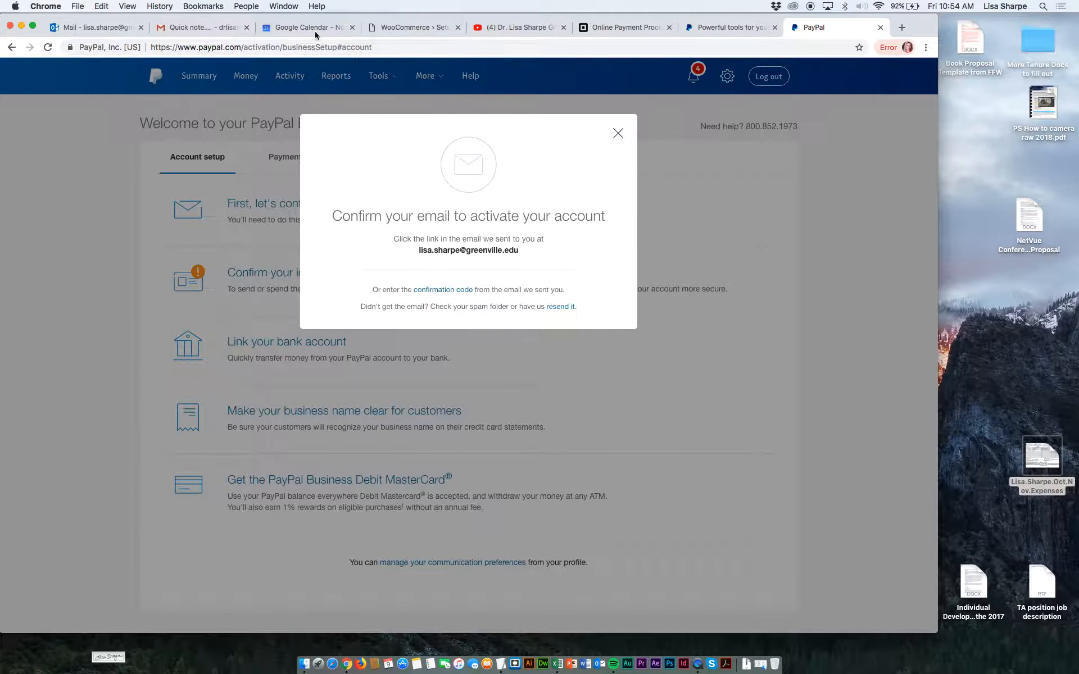
pyautogui.click(118, 30)
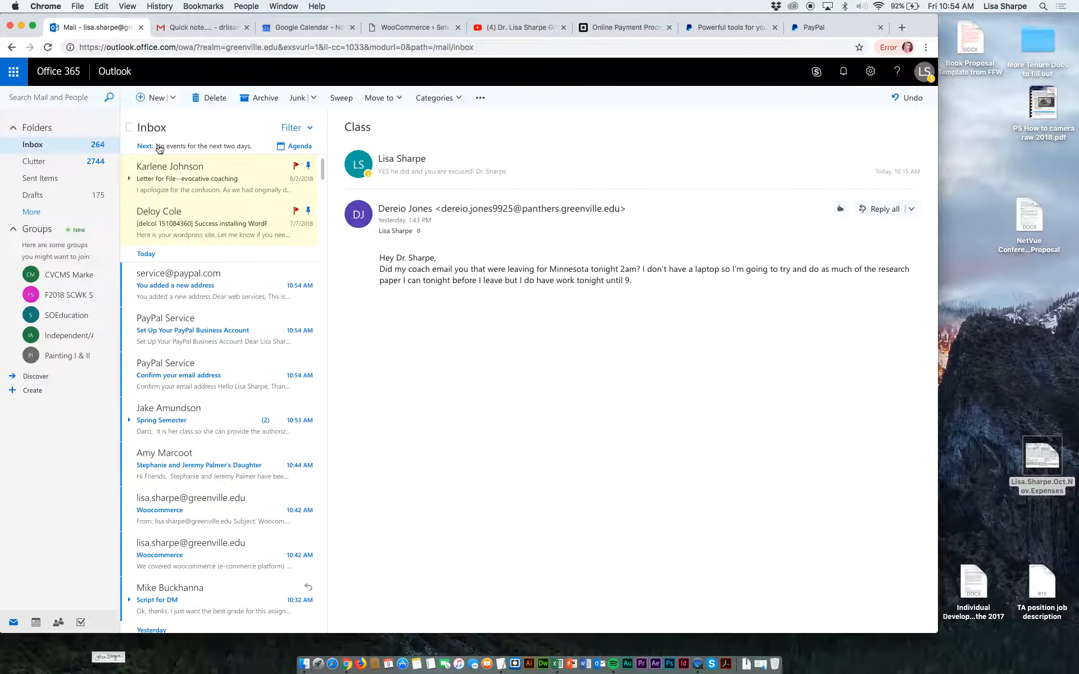
pyautogui.click(166, 290)
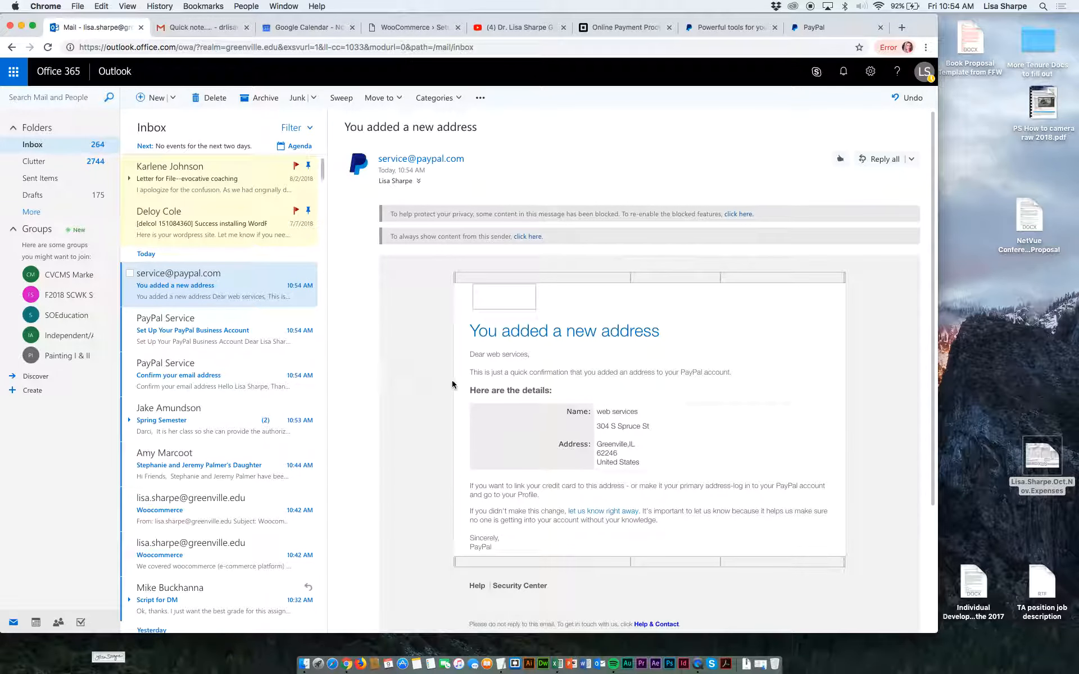
pyautogui.click(239, 333)
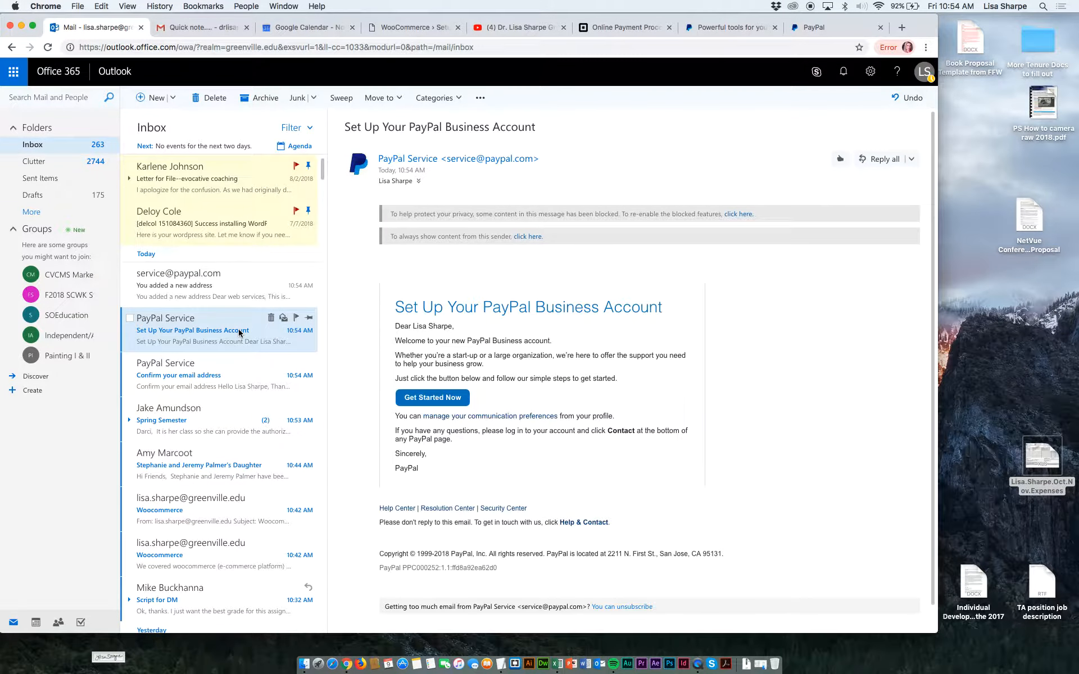
pyautogui.click(427, 399)
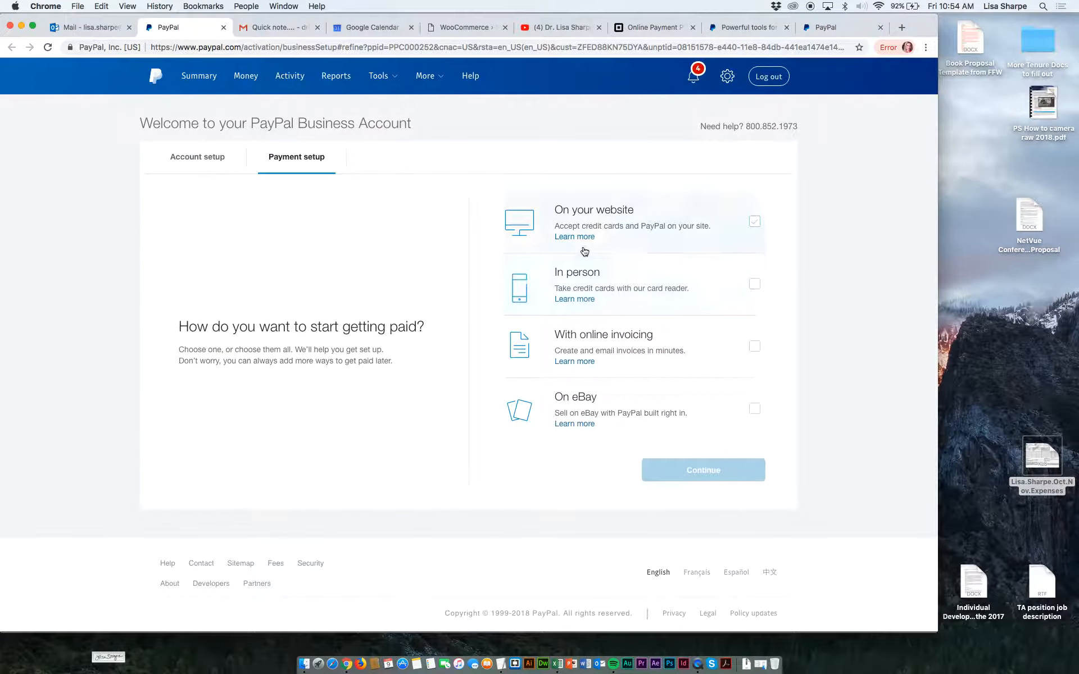
# Choose to get paid on your website and process all payments, including debit and credit cards, through PayPal.
pyautogui.click(753, 223)
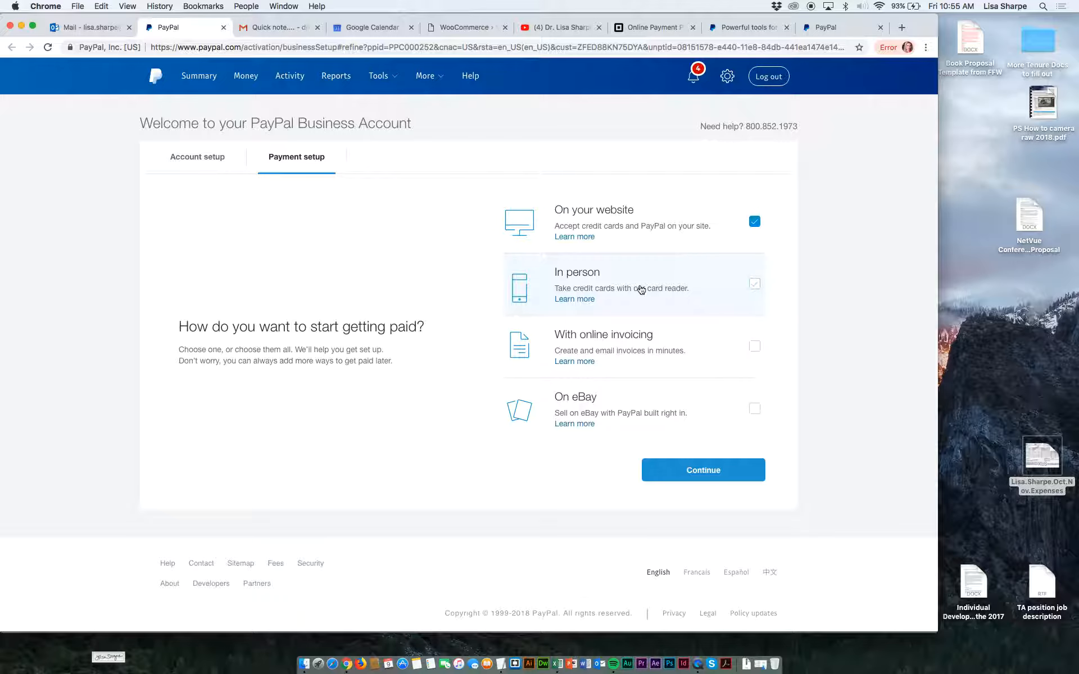
pyautogui.click(680, 475)
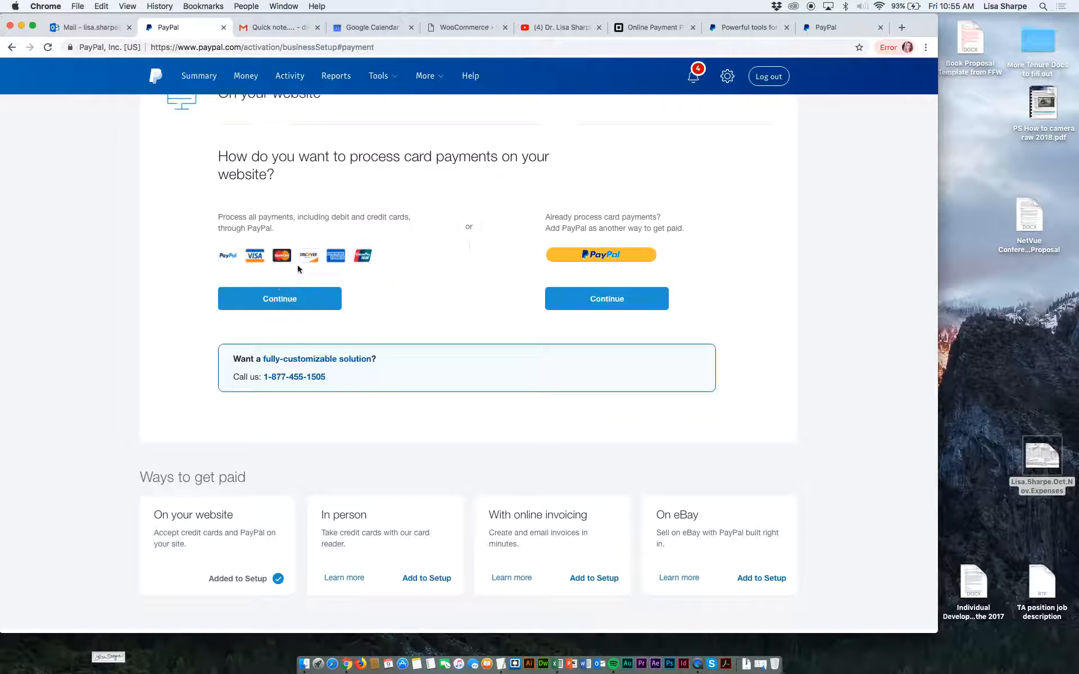
pyautogui.click(286, 301)
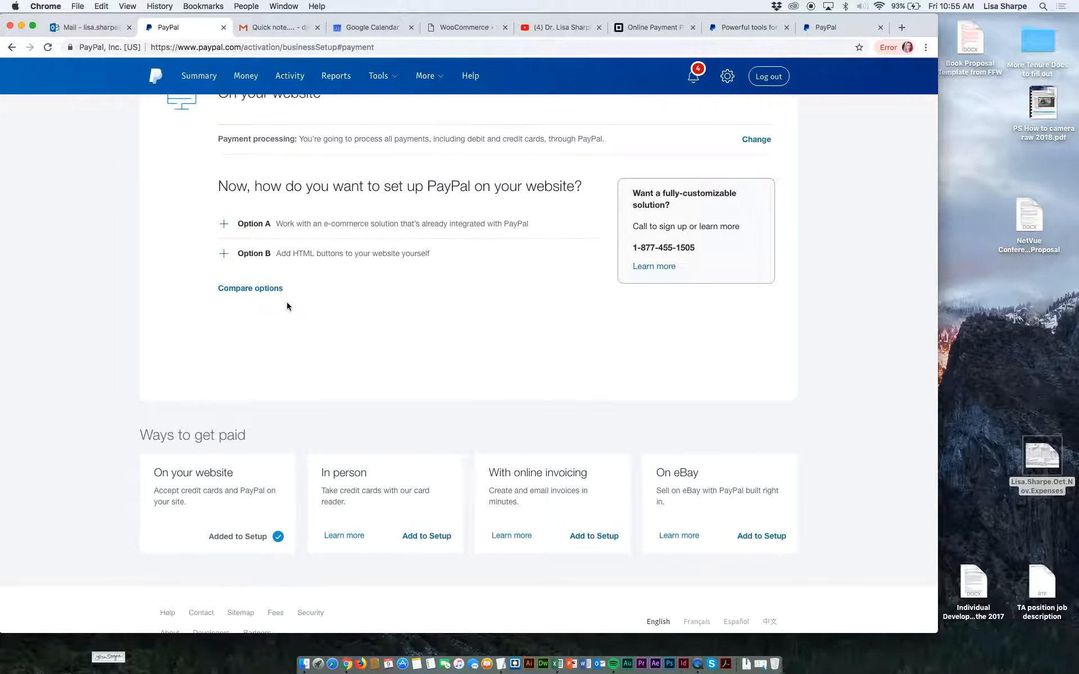
# Examine Option A for an integrated e-commerce solution and review the ways to get paid.
pyautogui.click(224, 225)
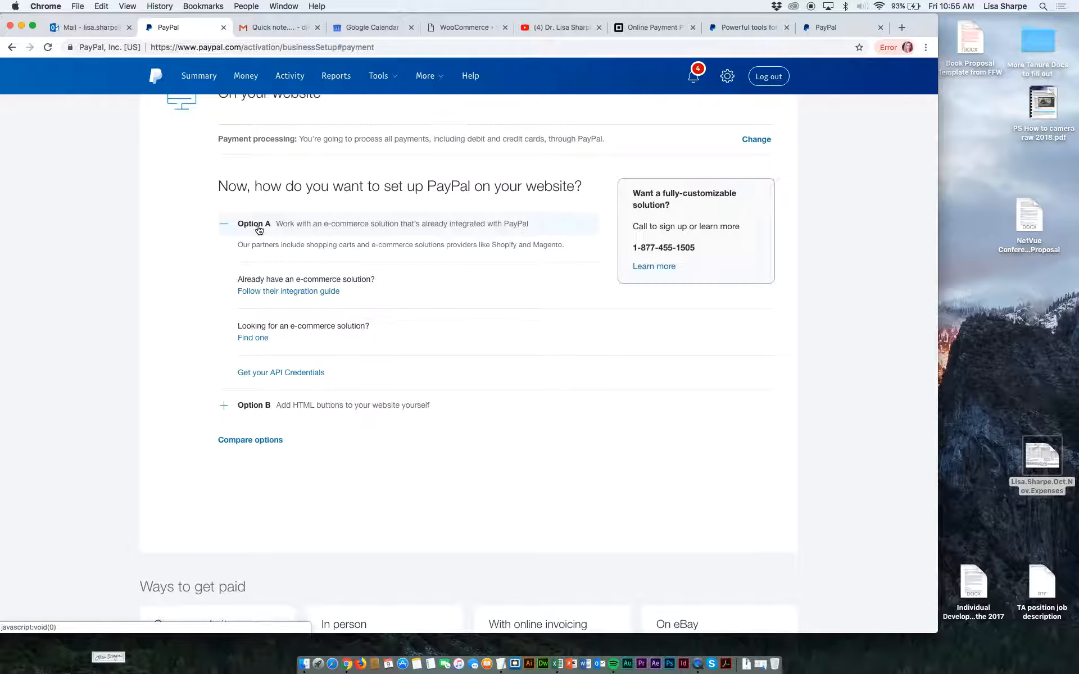
pyautogui.click(378, 224)
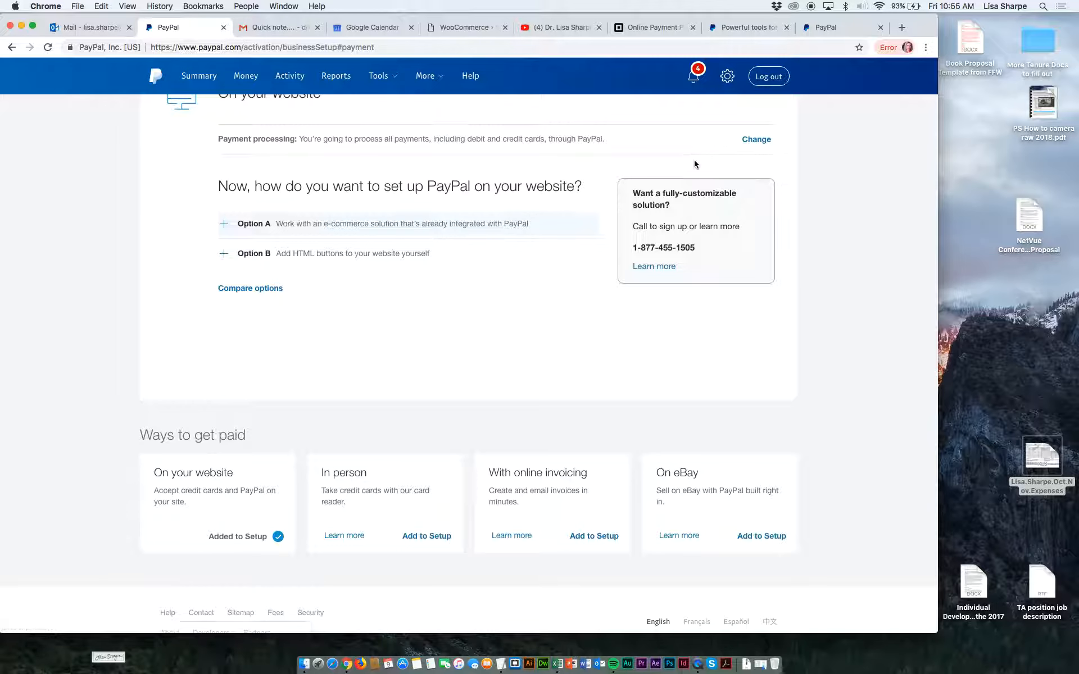
pyautogui.scroll(3, 574, 162)
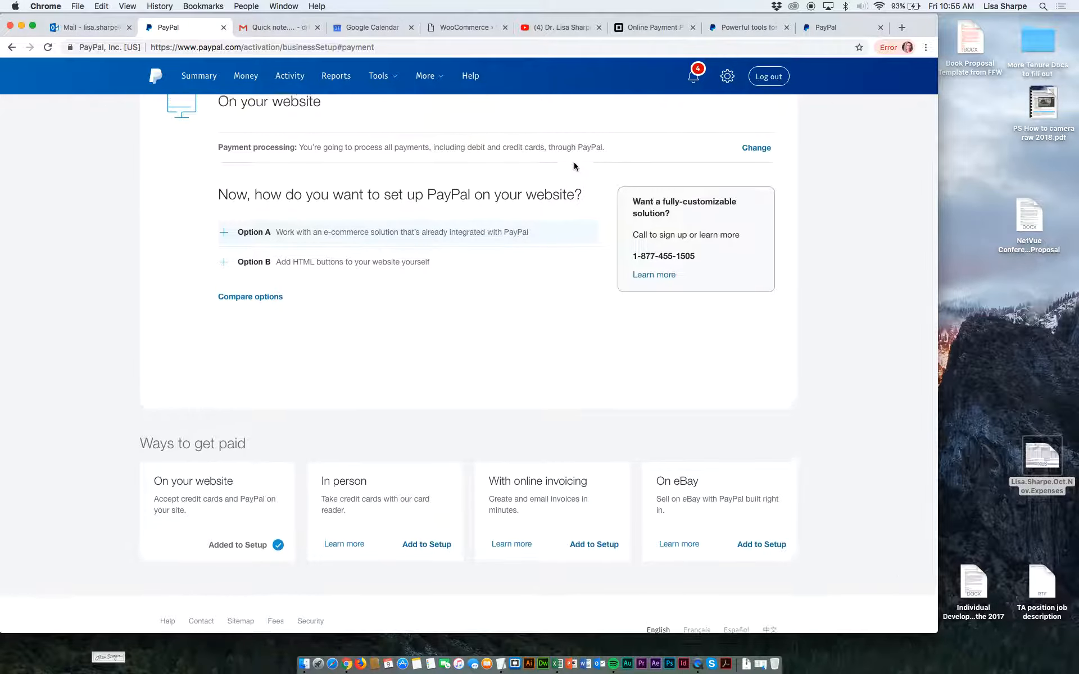
pyautogui.scroll(-4, 574, 166)
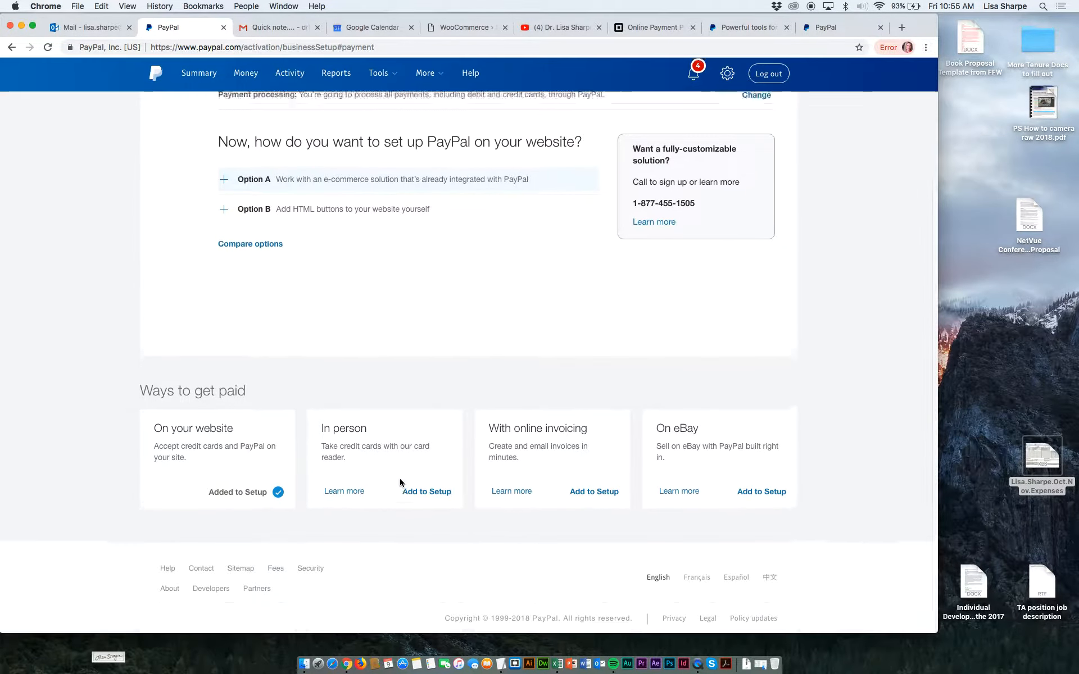
pyautogui.scroll(5, 399, 482)
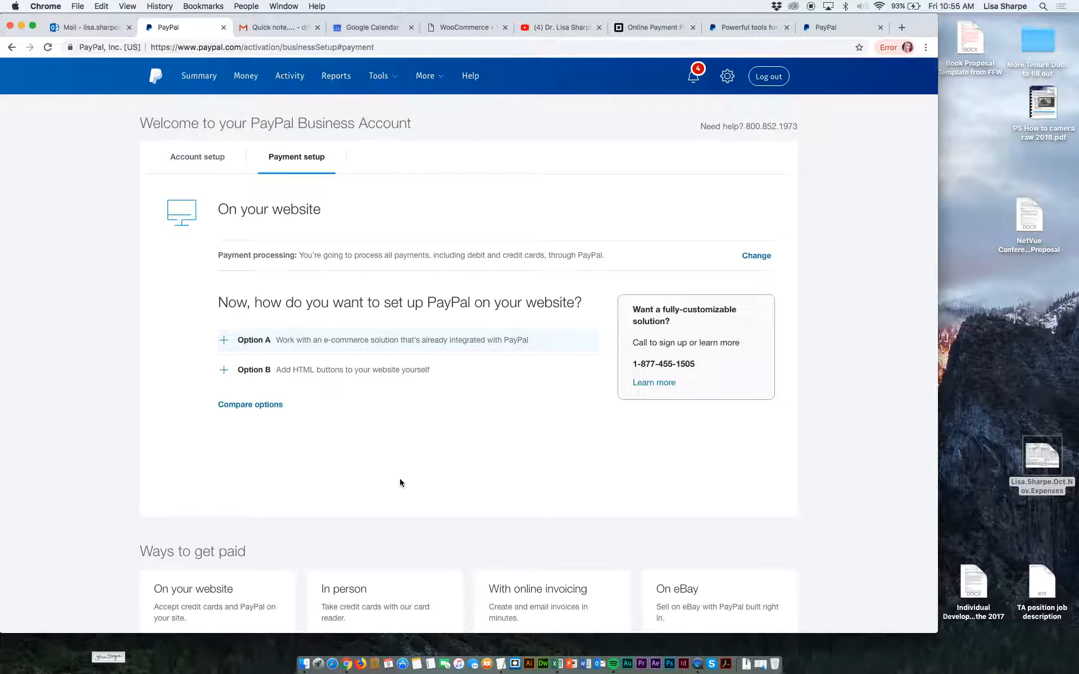
# Start the identity confirmation from account setup, keep Social Security number as the personal ID type, and enter the SSN digits.
pyautogui.click(207, 161)
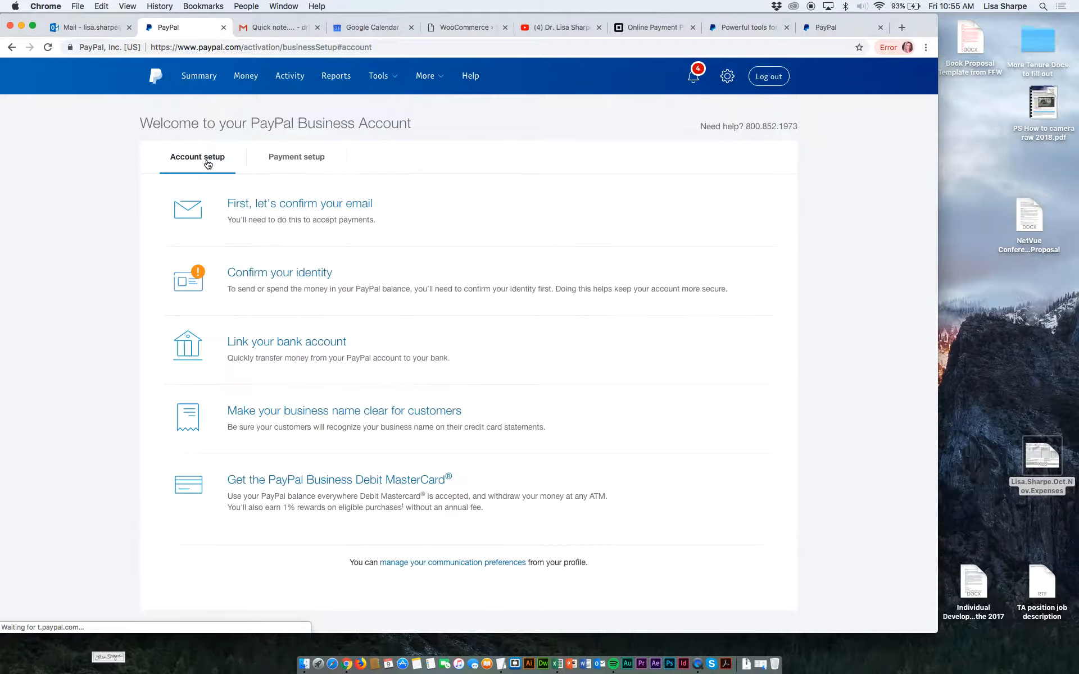
pyautogui.click(249, 275)
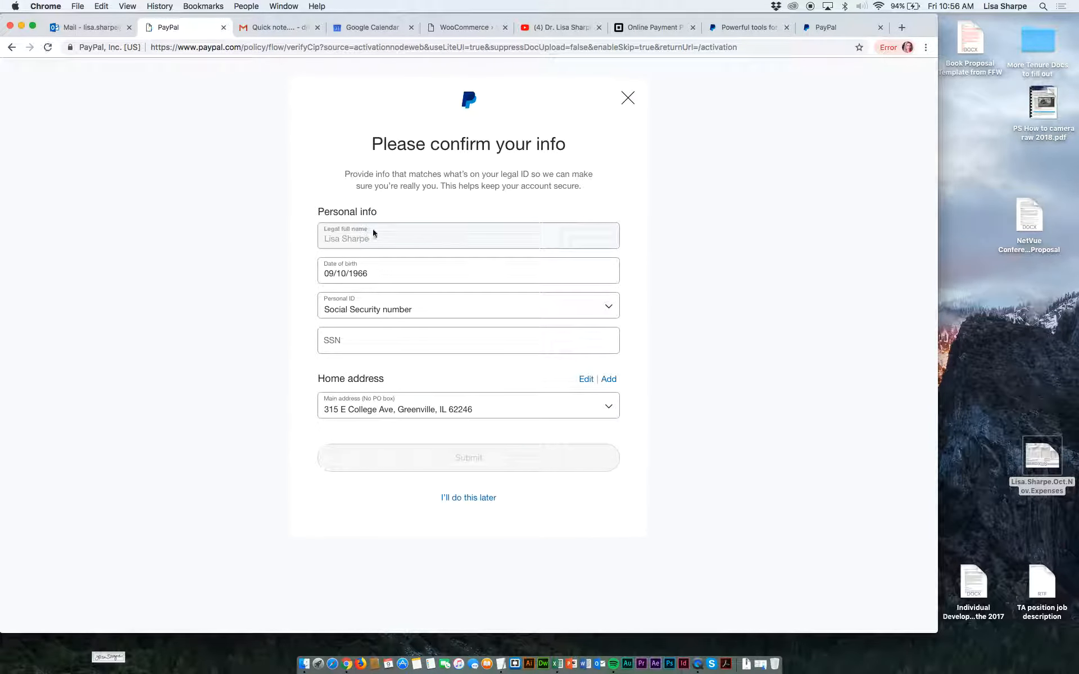
pyautogui.click(376, 308)
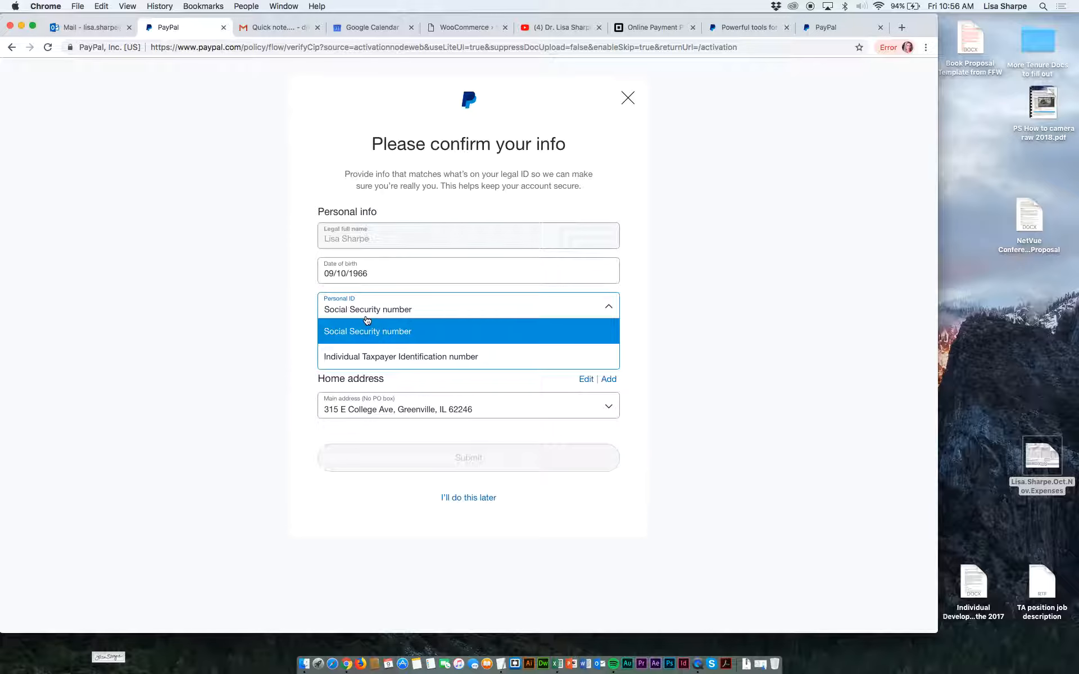
pyautogui.click(366, 322)
pyautogui.click(363, 308)
pyautogui.click(579, 312)
pyautogui.click(509, 333)
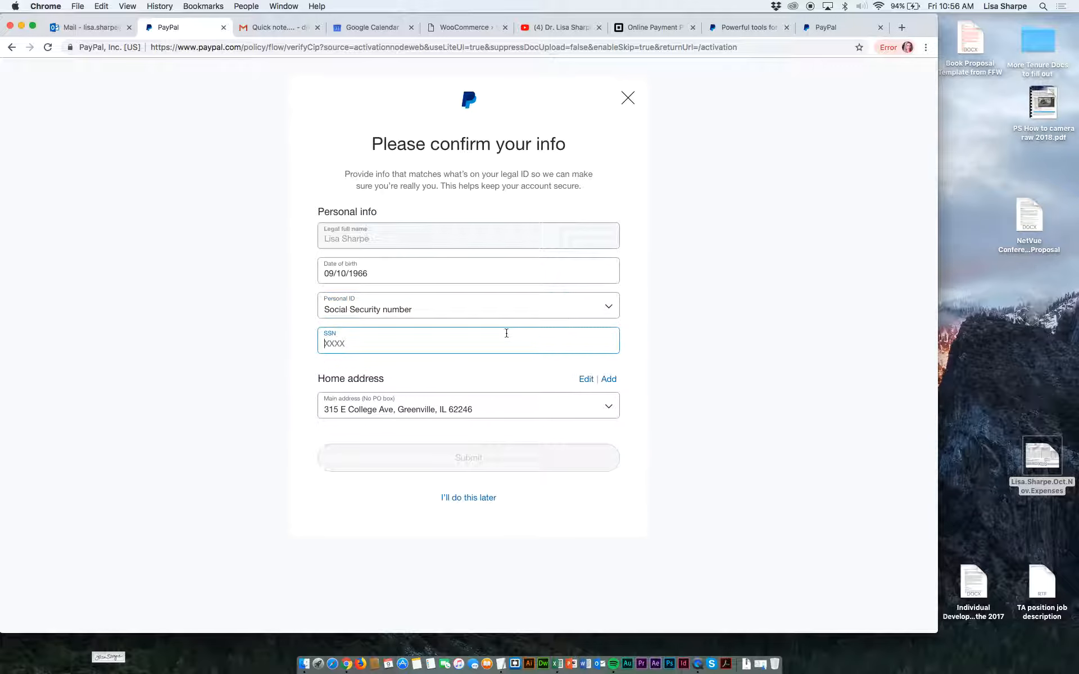
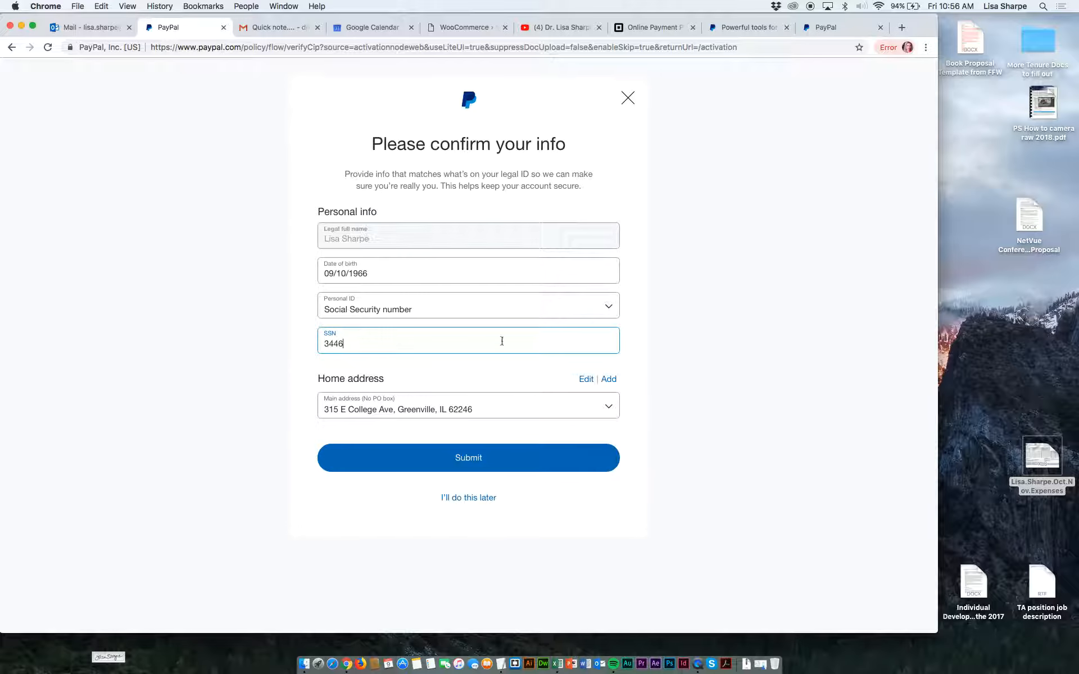
# Select the second saved address as the home address, submit the identity info, and postpone the document upload.
pyautogui.click(487, 409)
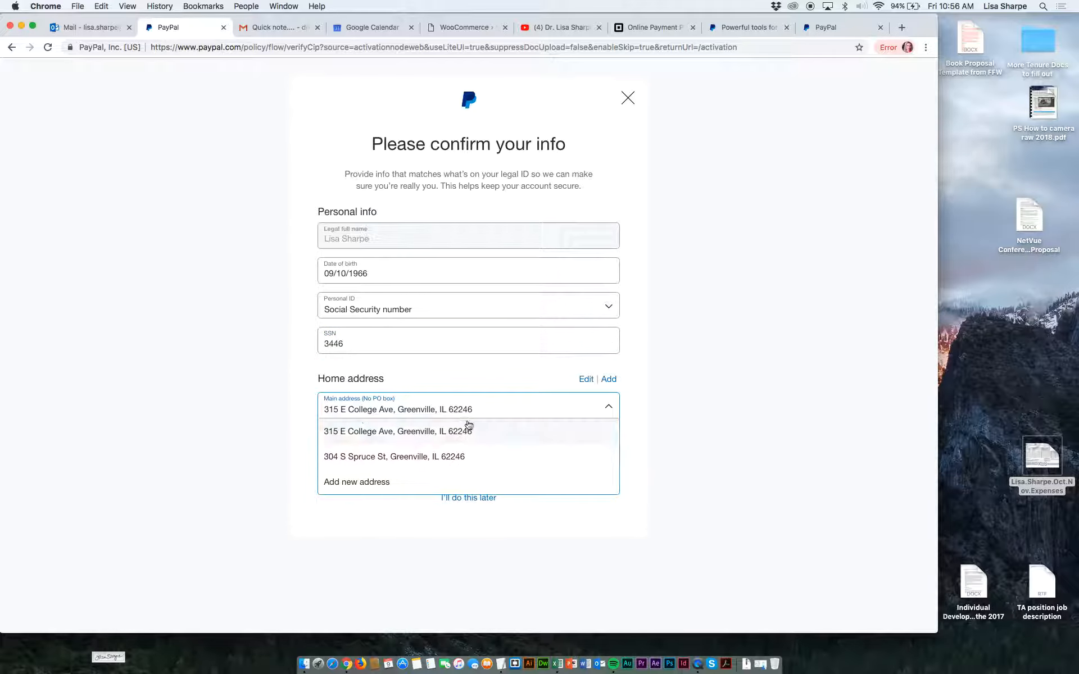
pyautogui.click(458, 456)
pyautogui.click(465, 459)
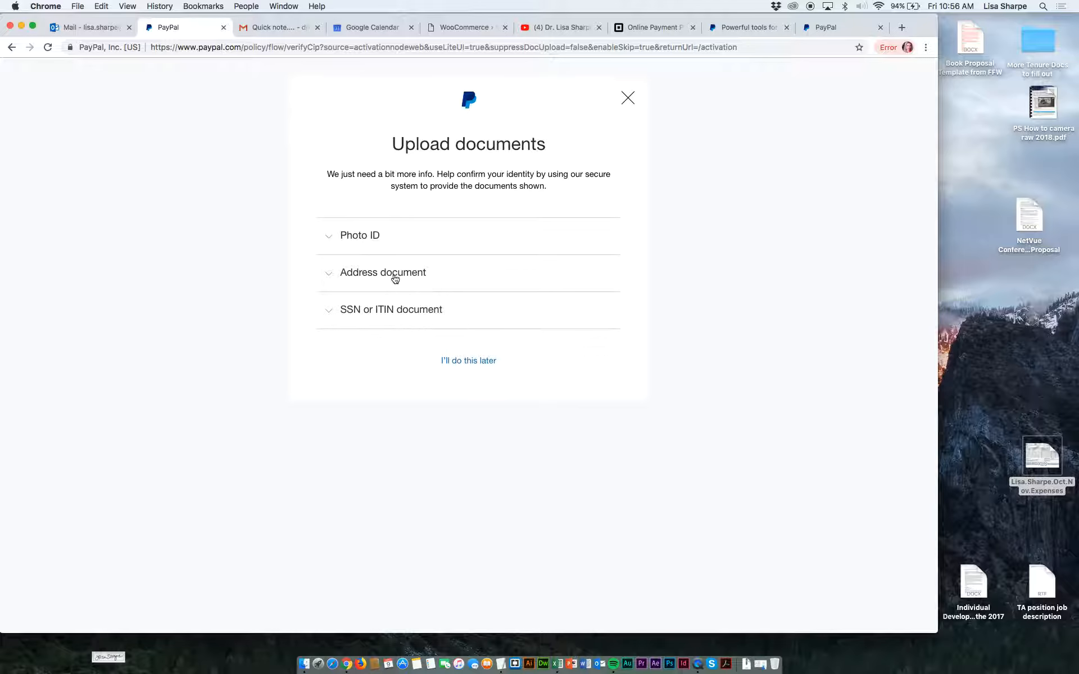
pyautogui.click(466, 363)
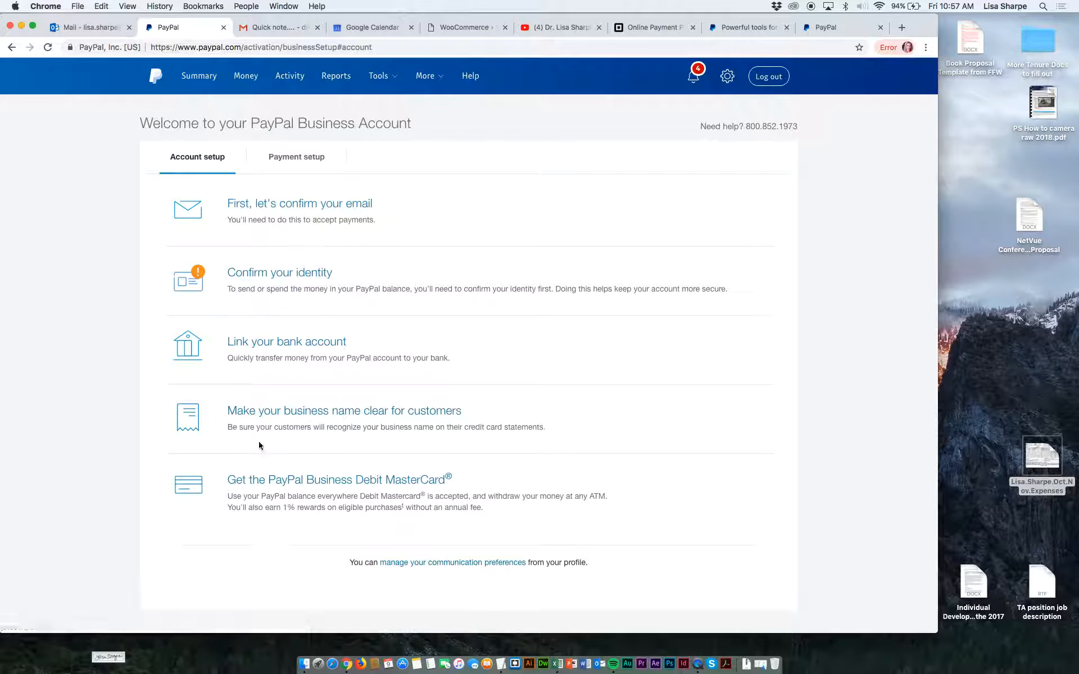
# Open the business name confirmation and set the standard version to the owner's initials and surname.
pyautogui.click(340, 413)
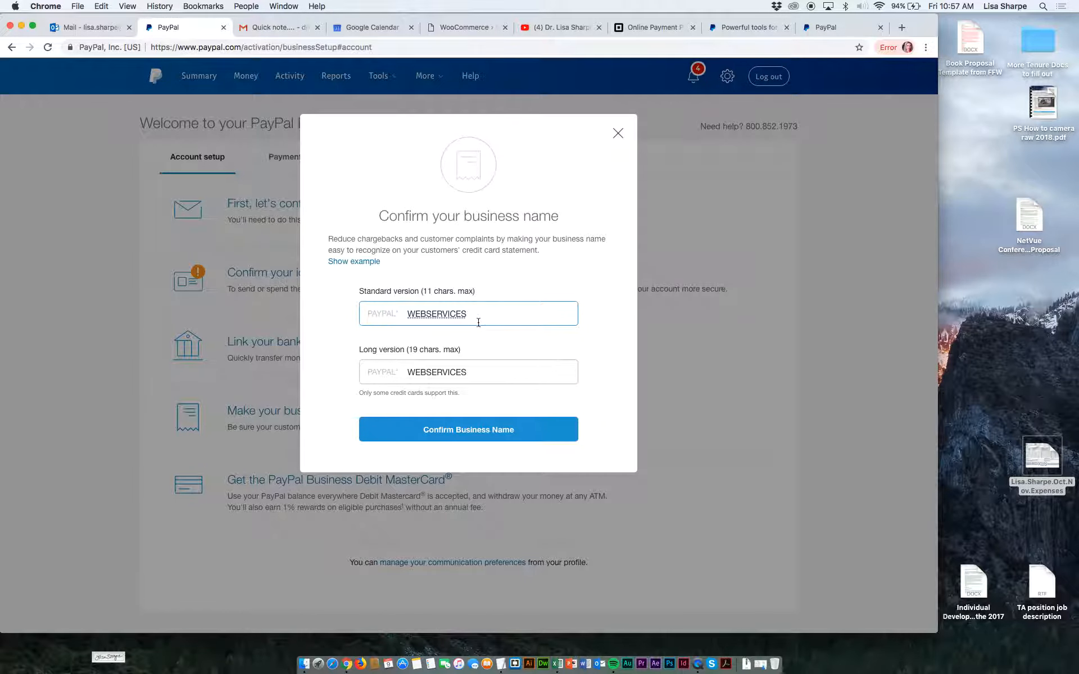
pyautogui.doubleClick(429, 309)
# Set the long version of the business name to the owner's full name followed by DESIGN, and confirm the business name.
pyautogui.moveTo(466, 372); pyautogui.dragTo(406, 369)
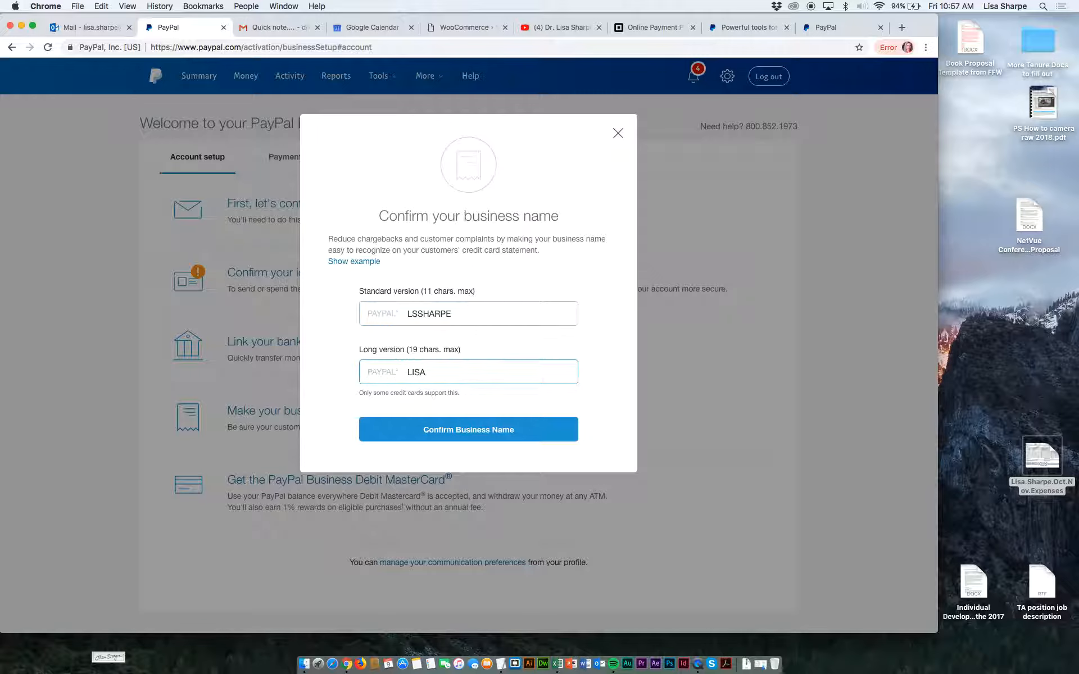
pyautogui.write(' WEB DE')
pyautogui.press('BackSpace')
pyautogui.press('BackSpace')
pyautogui.press('BackSpace')
pyautogui.write('DES')
pyautogui.click(483, 372)
pyautogui.press('BackSpace')
pyautogui.press('BackSpace')
pyautogui.press('BackSpace')
pyautogui.press('BackSpace')
pyautogui.tripleClick(514, 368)
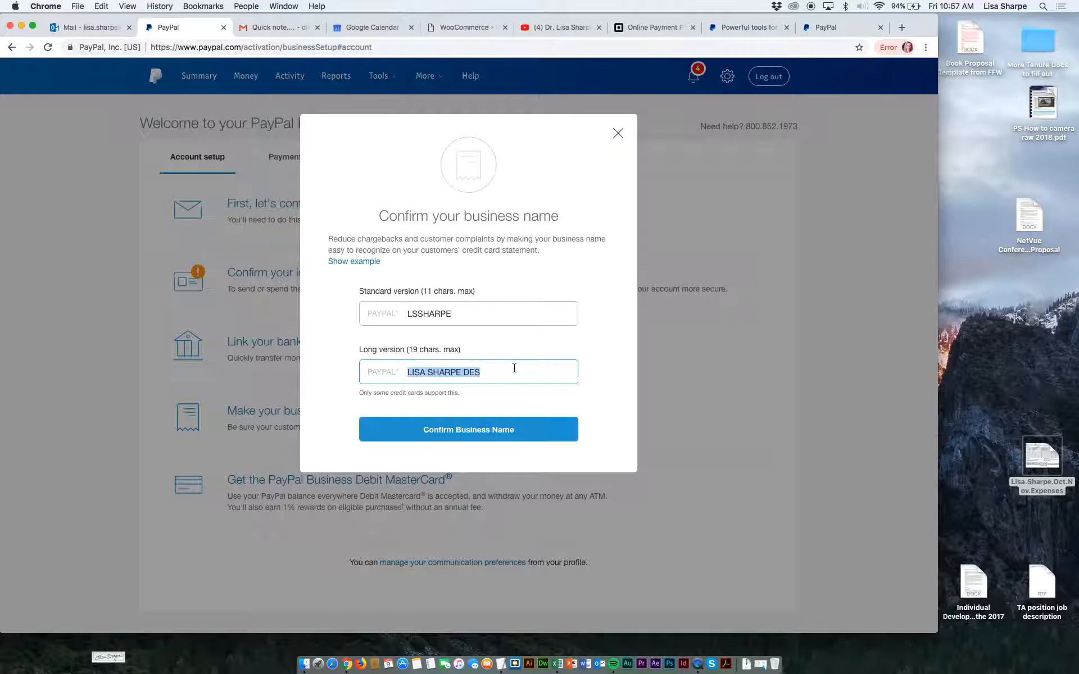
pyautogui.click(515, 368)
pyautogui.write('IGN')
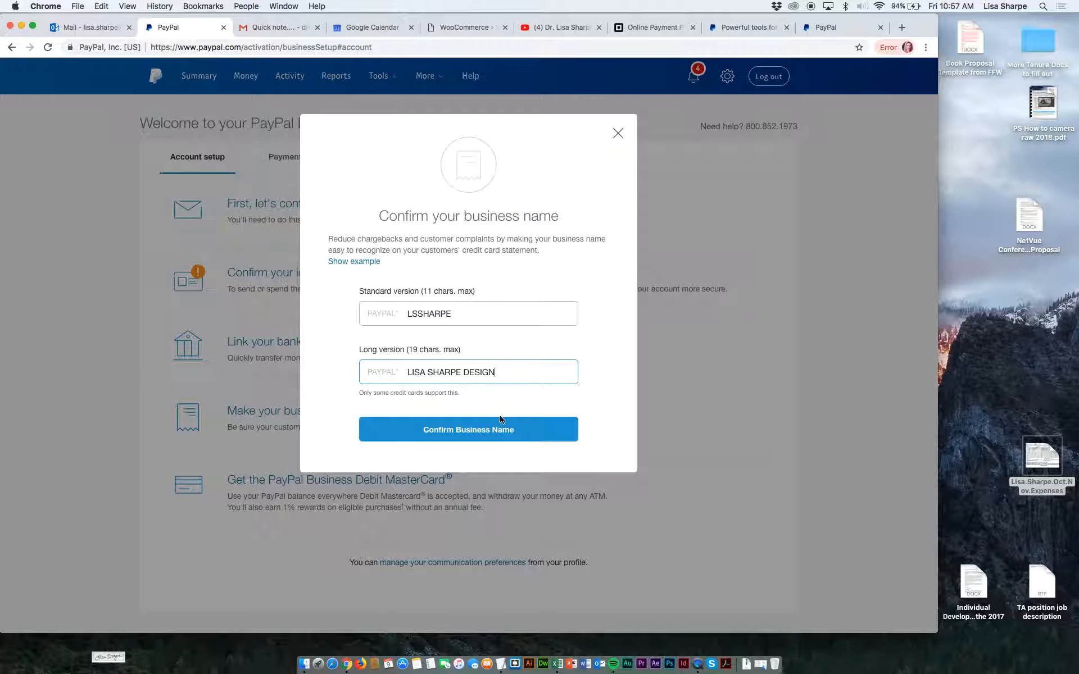
pyautogui.click(500, 422)
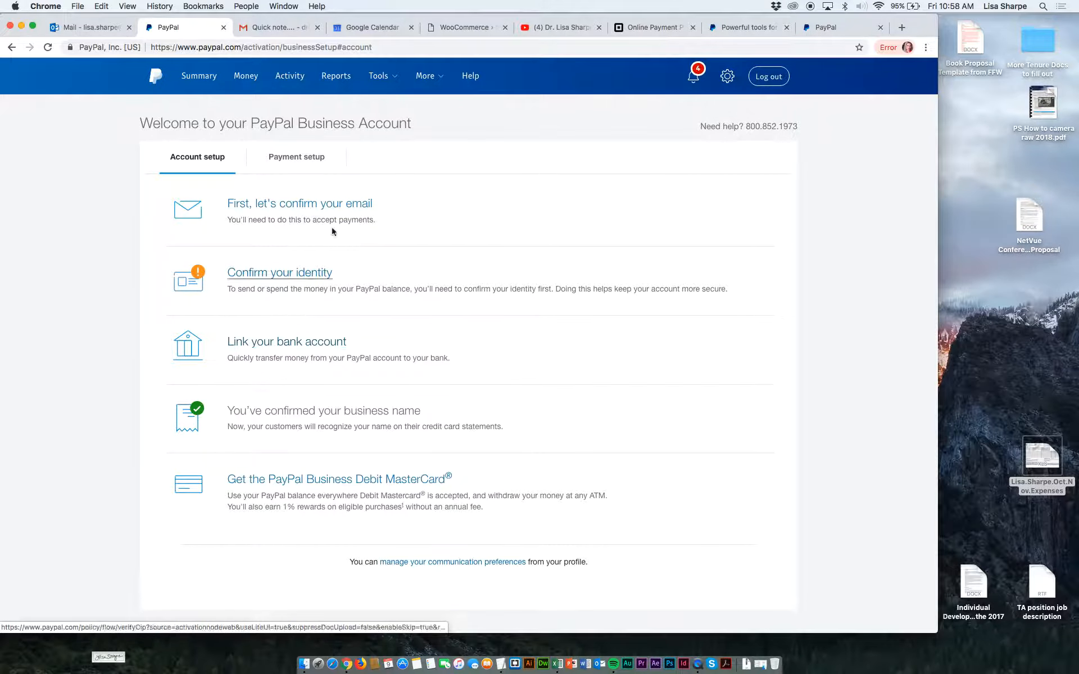
# Close the Square page, return to the WooCommerce setup wizard, and submit the Payment step with PayPal enabled.
pyautogui.click(634, 28)
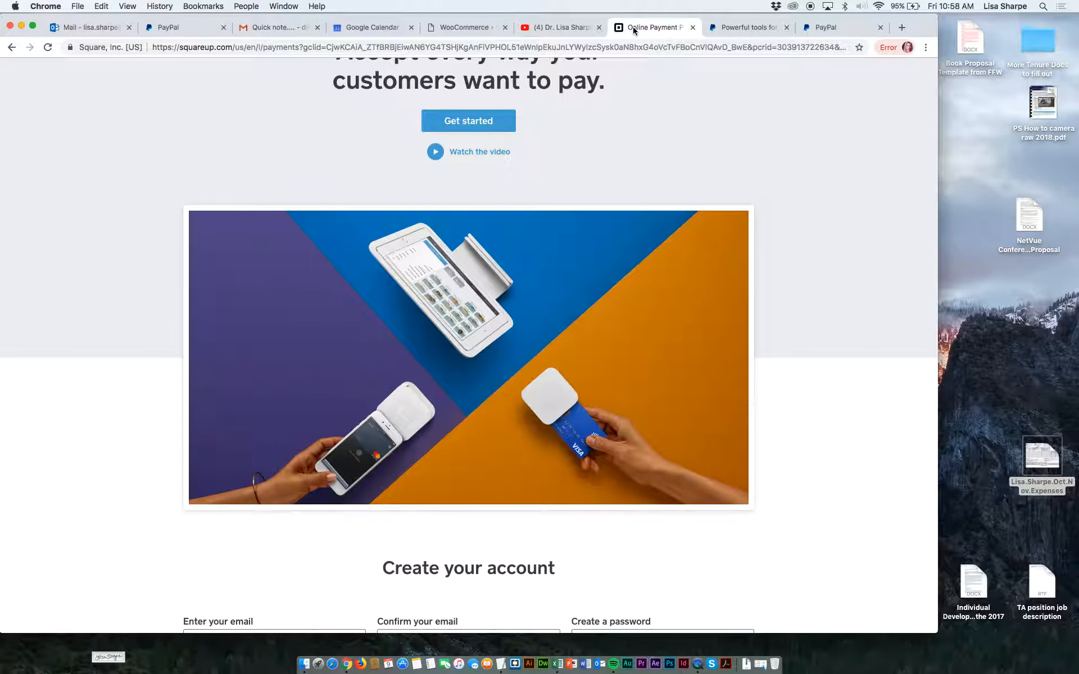
pyautogui.click(693, 28)
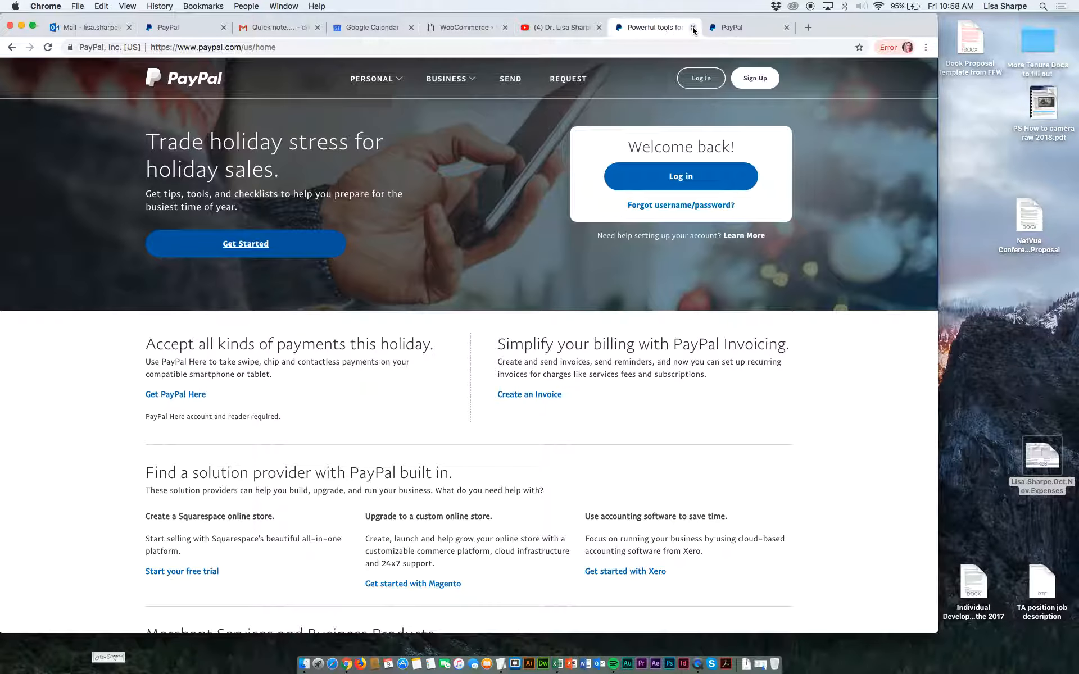
pyautogui.click(457, 27)
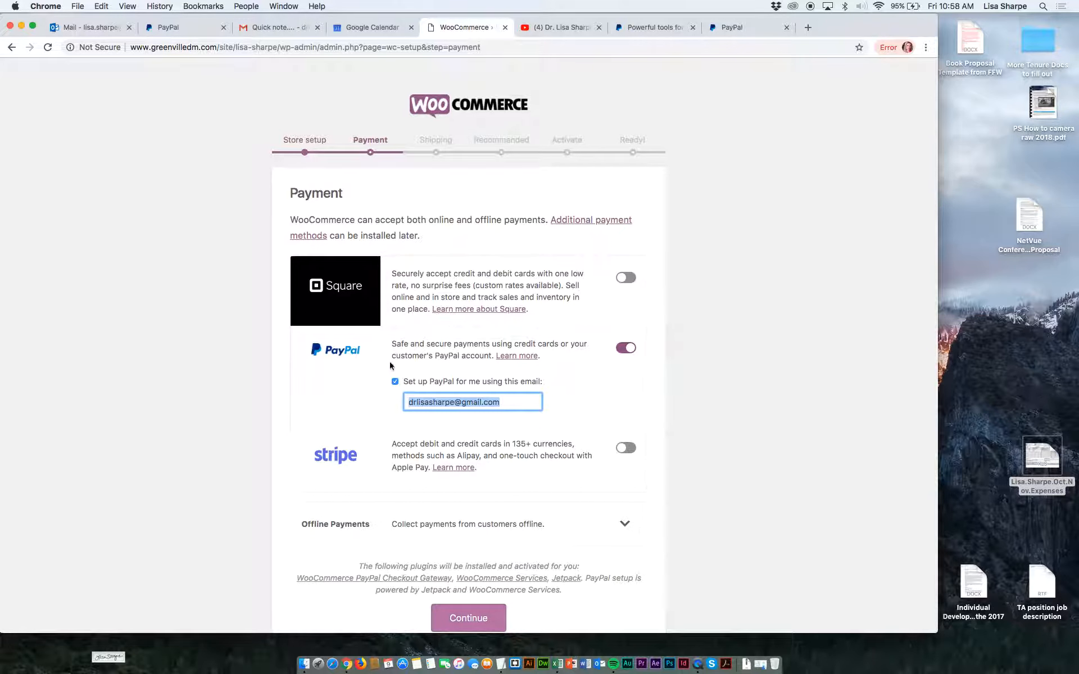
pyautogui.scroll(-1, 367, 390)
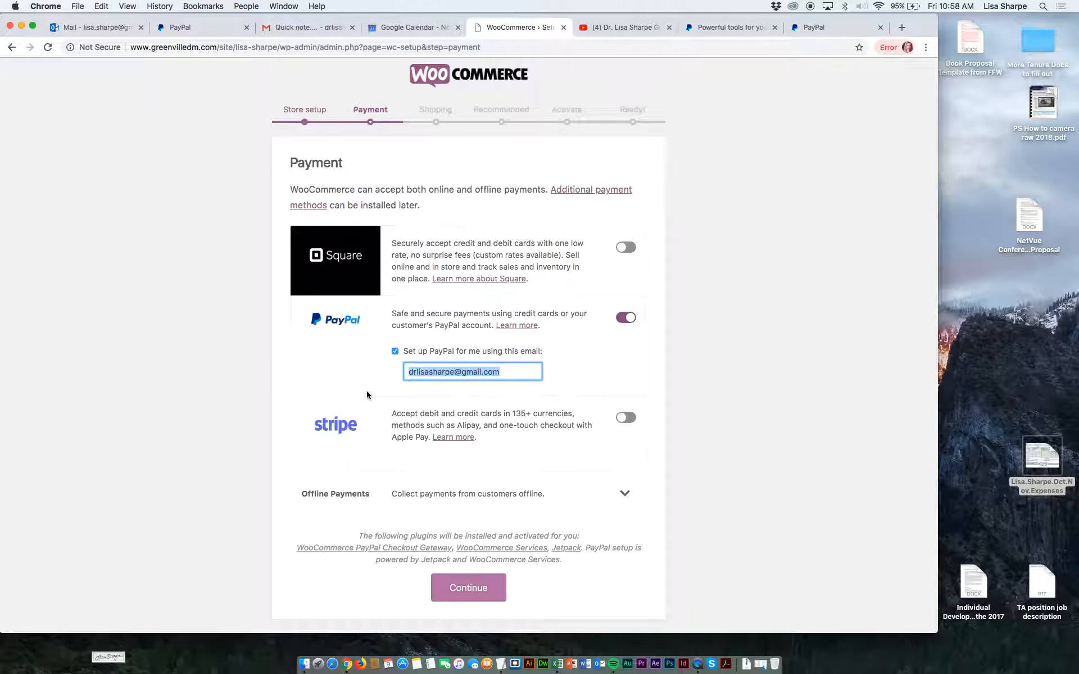
pyautogui.click(455, 589)
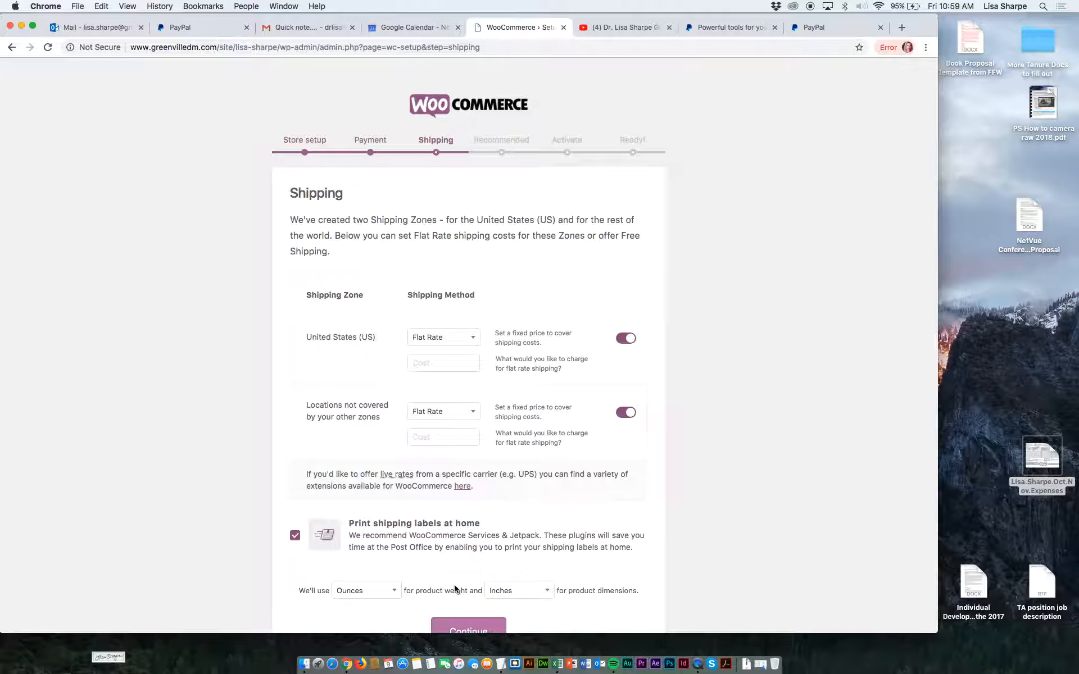
# Open the shipping method choices for the United States (US) zone.
pyautogui.click(475, 340)
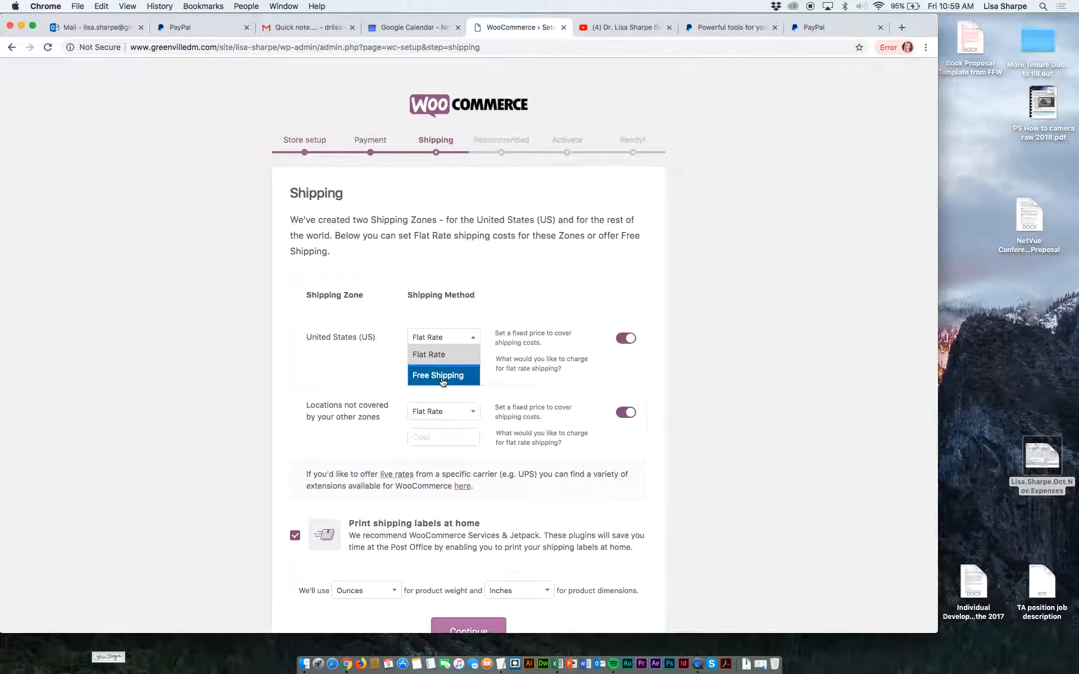
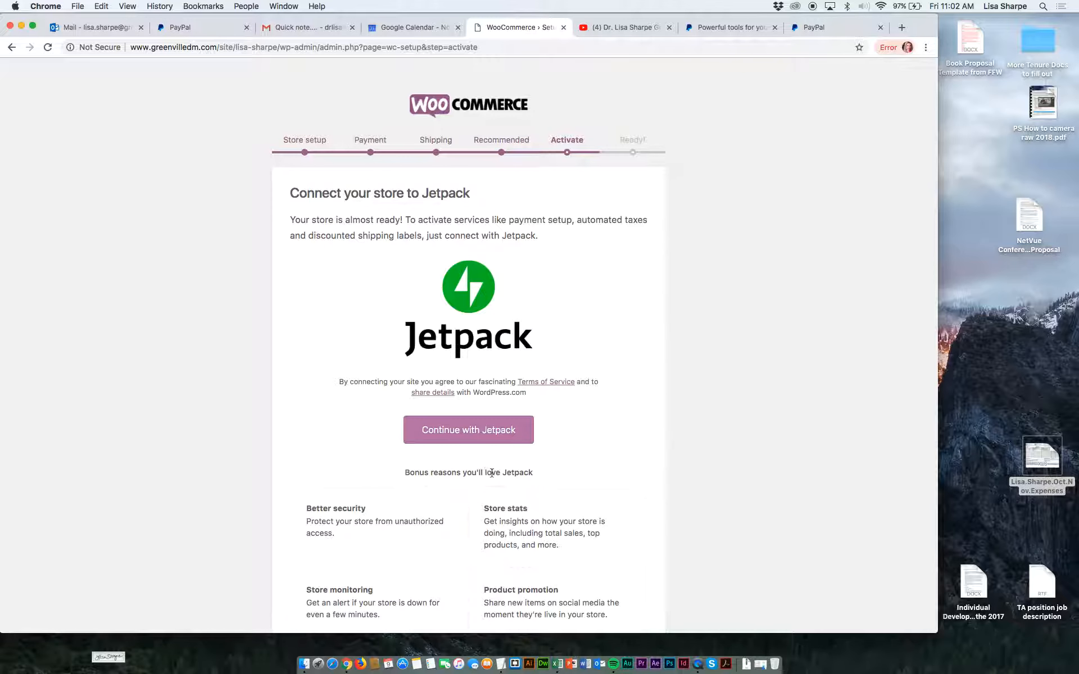
# Continue the Activate step by starting the store's connection to Jetpack.
pyautogui.scroll(-3, 493, 476)
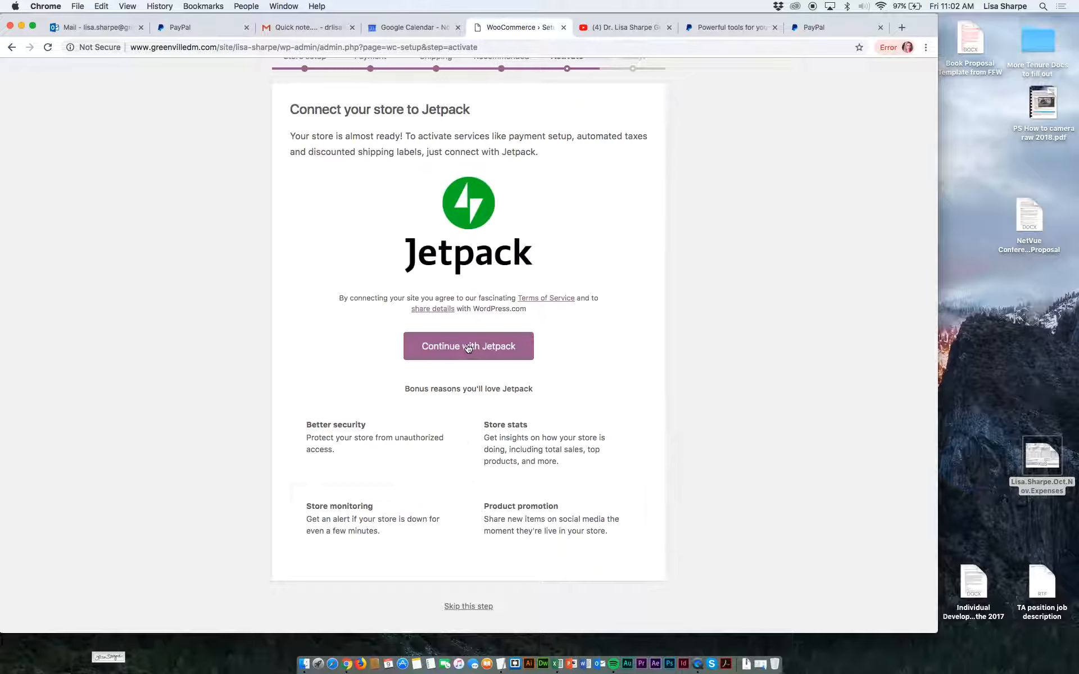
pyautogui.click(468, 347)
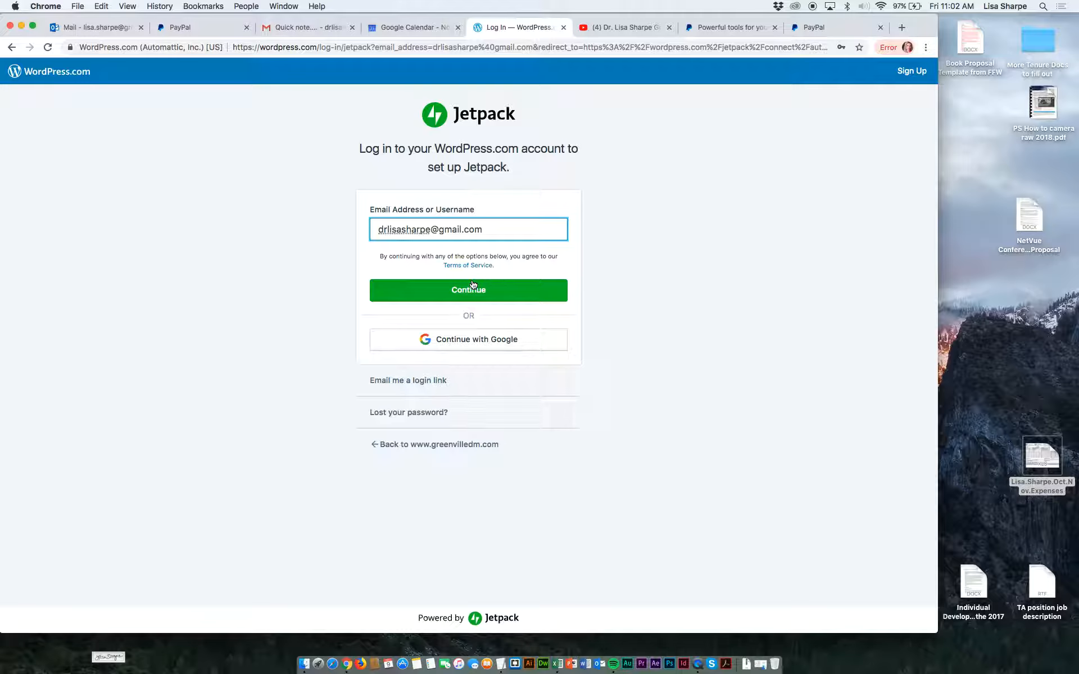
# Try to log in to WordPress.com for Jetpack with a different e-mail address, and clear the address field.
pyautogui.moveTo(492, 230); pyautogui.dragTo(374, 229)
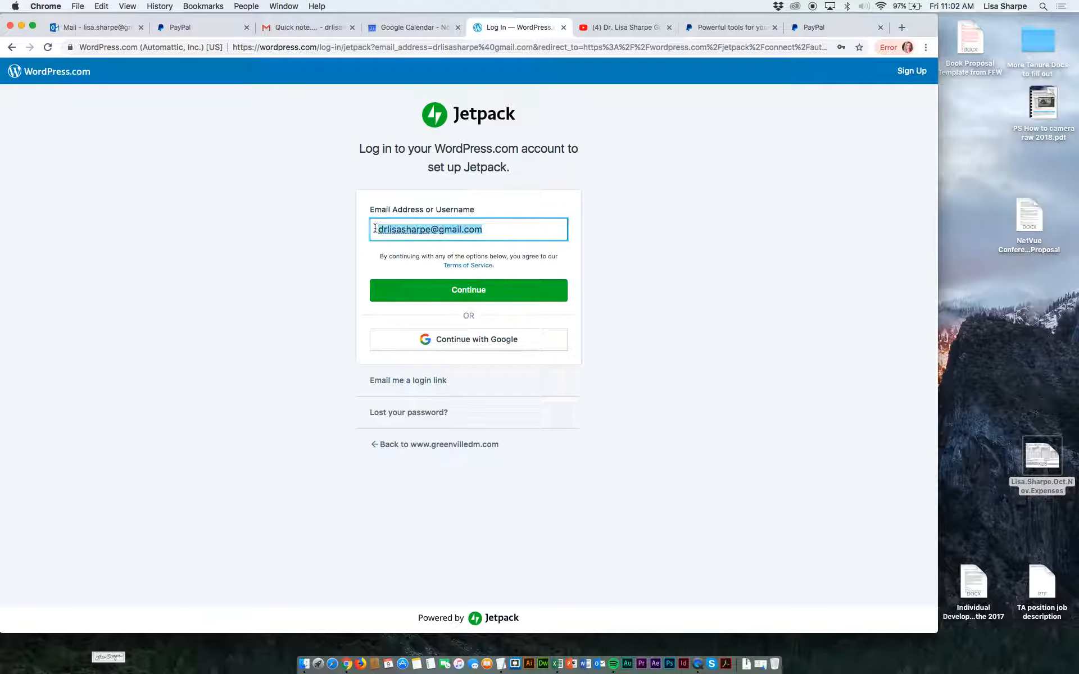
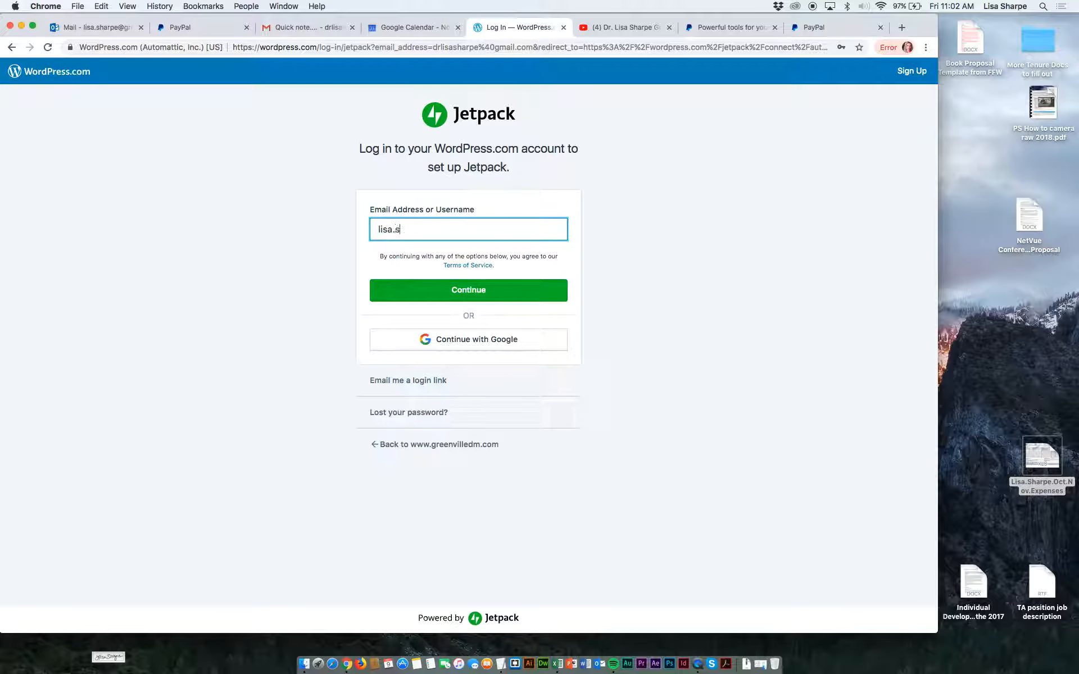
pyautogui.click(473, 291)
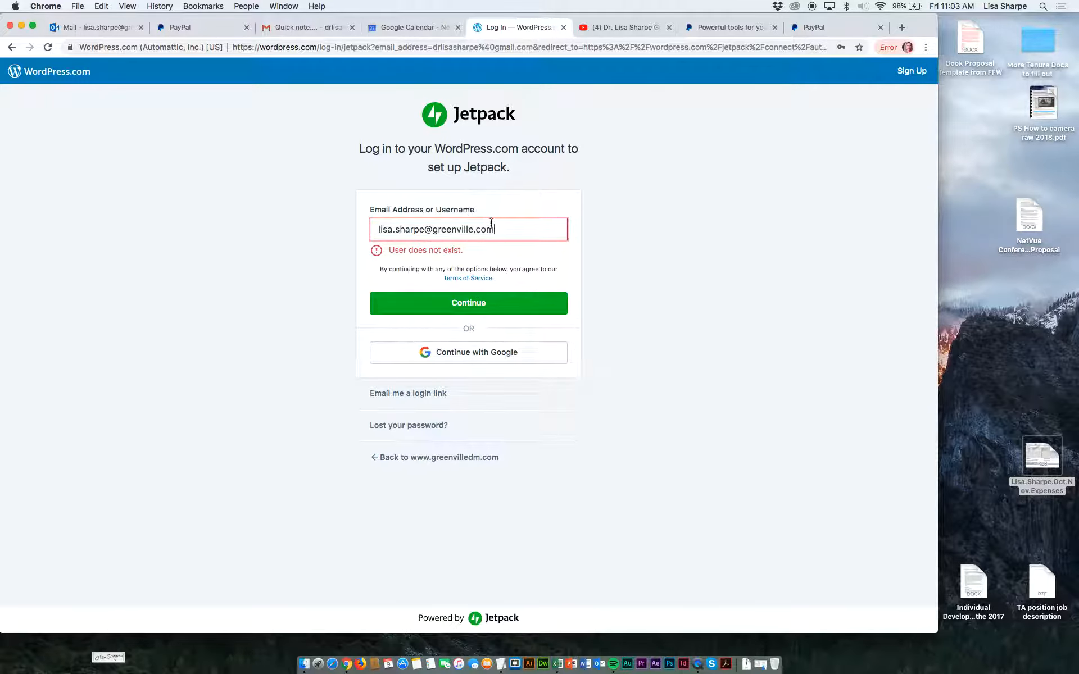
pyautogui.moveTo(491, 222); pyautogui.dragTo(362, 222)
pyautogui.press('BackSpace')
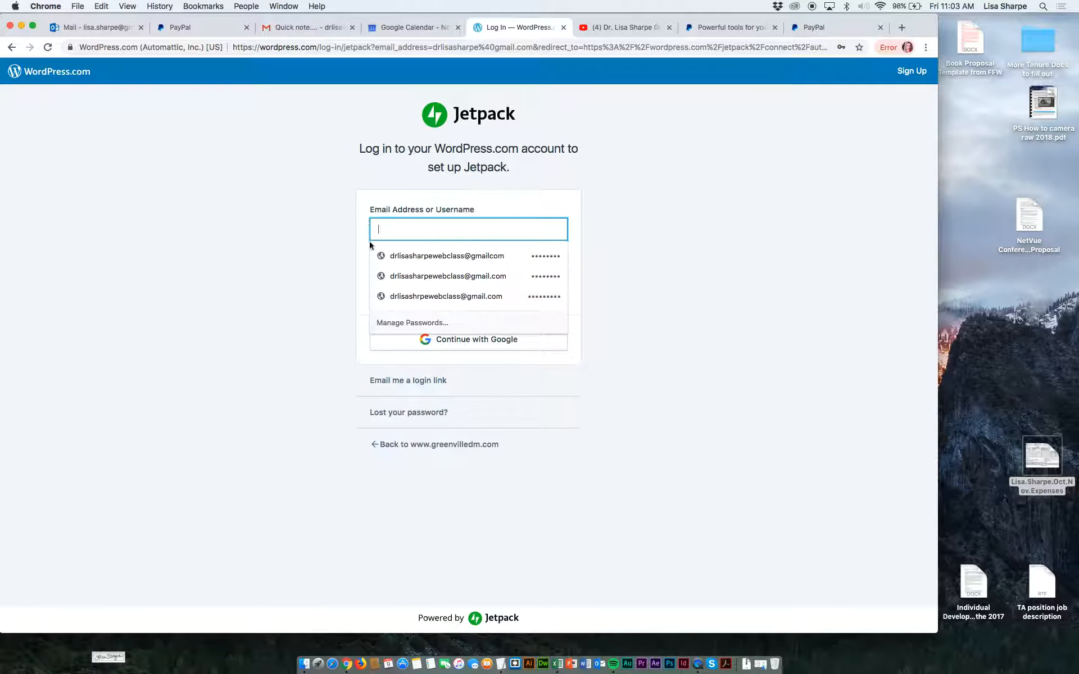
pyautogui.click(348, 342)
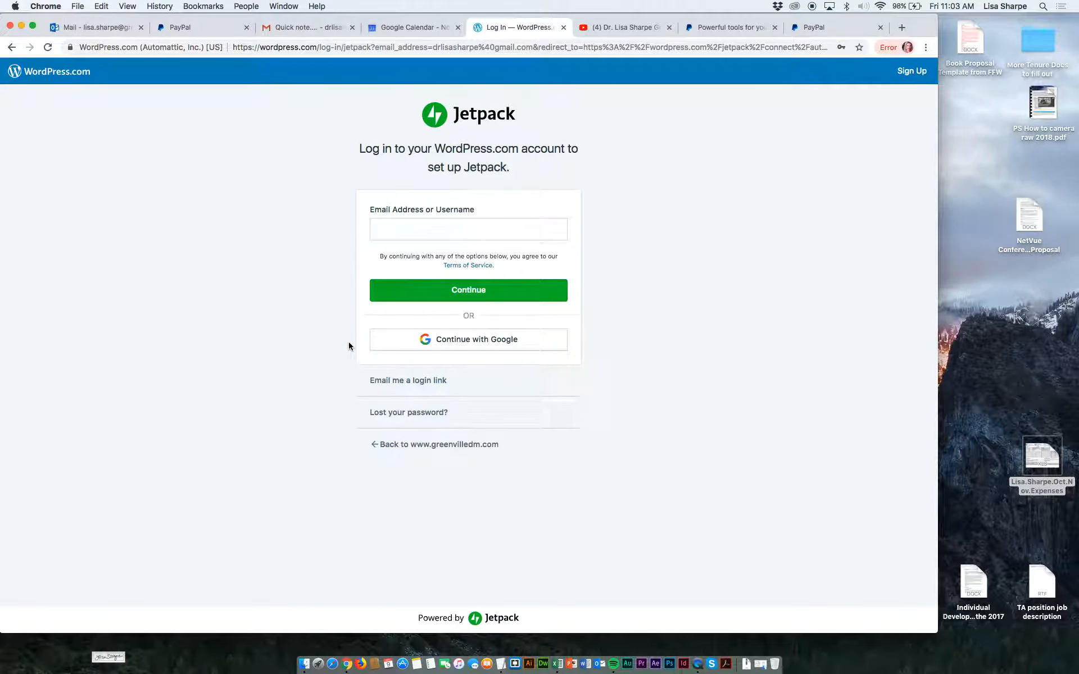
# Try to log in with the owner's primary Google account and the WordPress.com account password, and clear the password field.
pyautogui.click(412, 341)
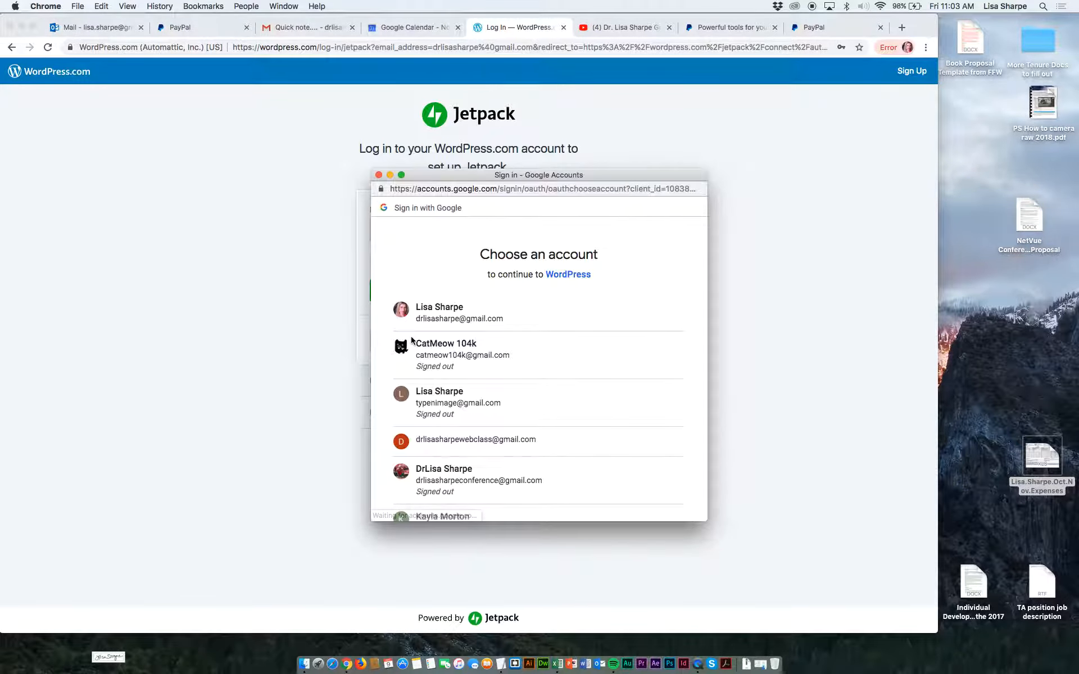
pyautogui.click(436, 307)
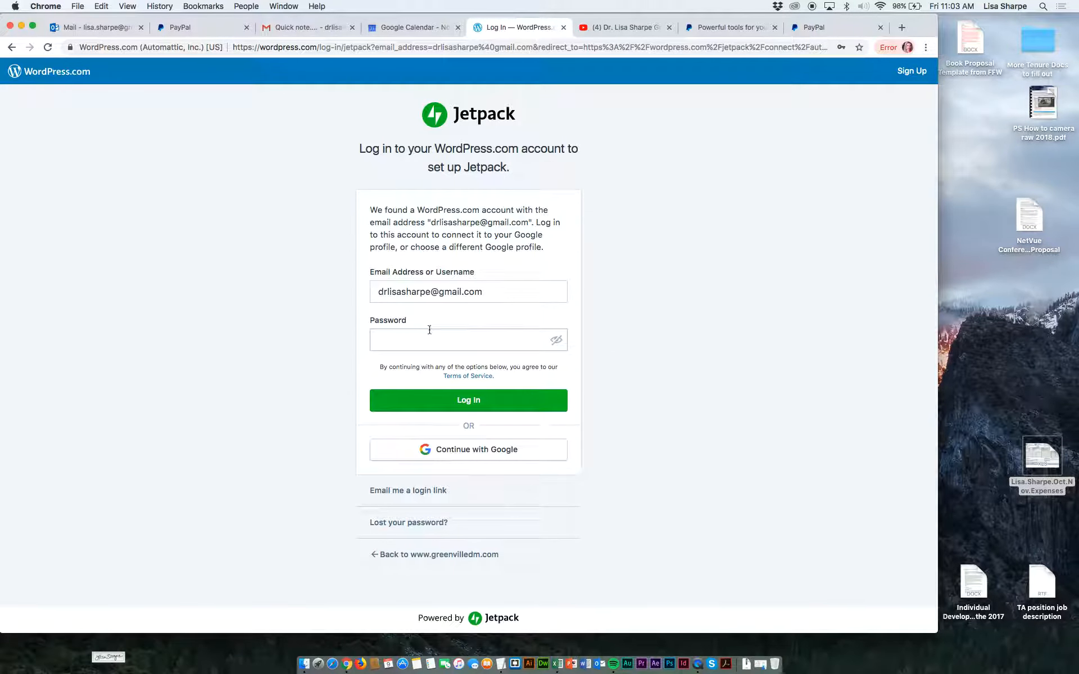
pyautogui.click(425, 341)
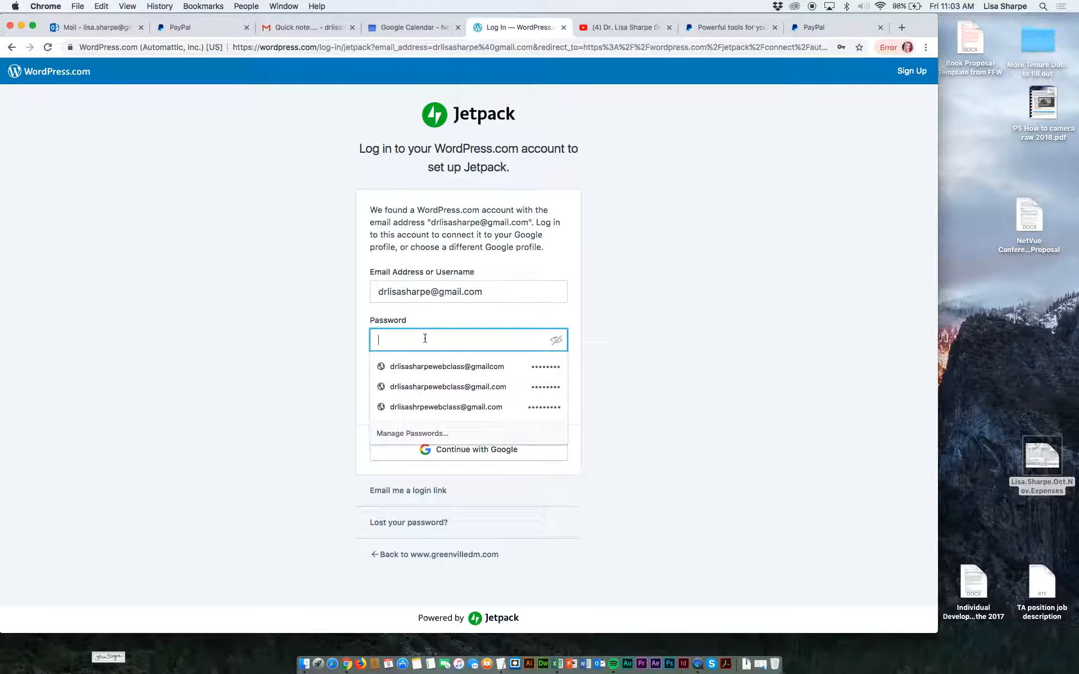
pyautogui.write('•••••')
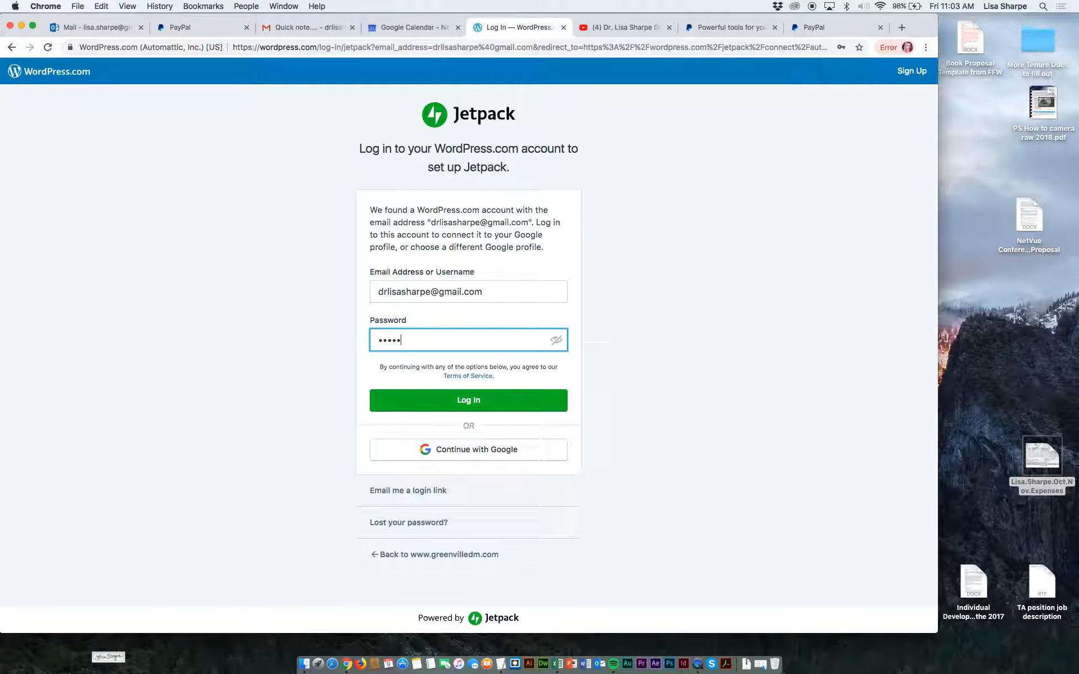
pyautogui.write('•••')
pyautogui.click(442, 402)
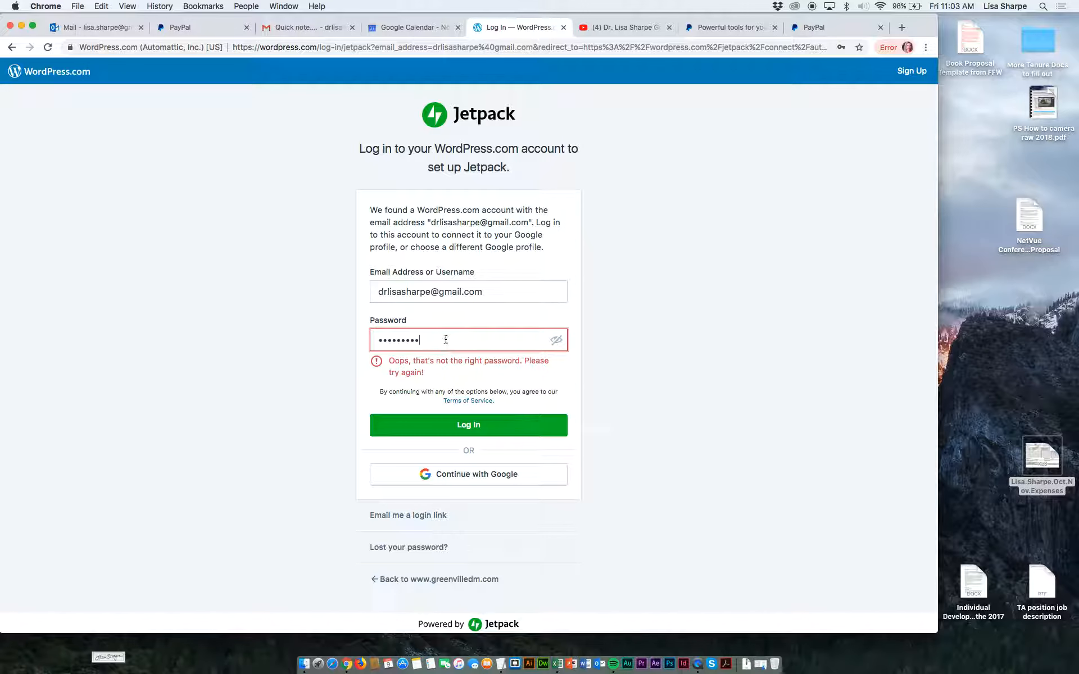
pyautogui.moveTo(442, 340); pyautogui.dragTo(378, 336)
pyautogui.press('BackSpace')
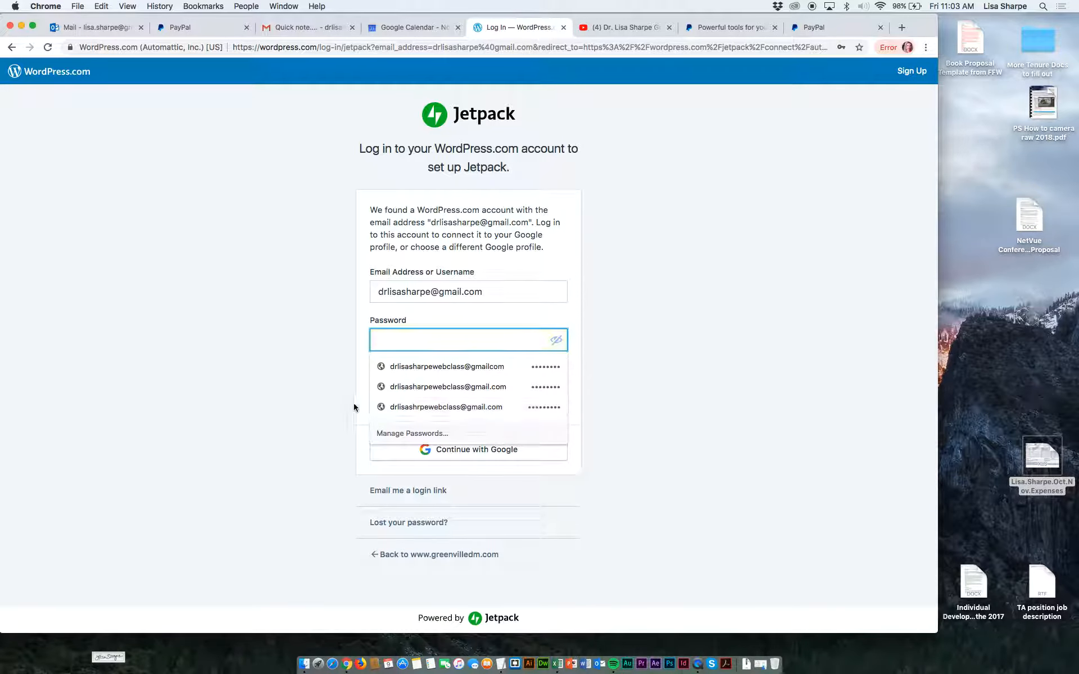
pyautogui.click(328, 432)
# Continue with Google using the owner's web class account for the WordPress.com login.
pyautogui.click(400, 450)
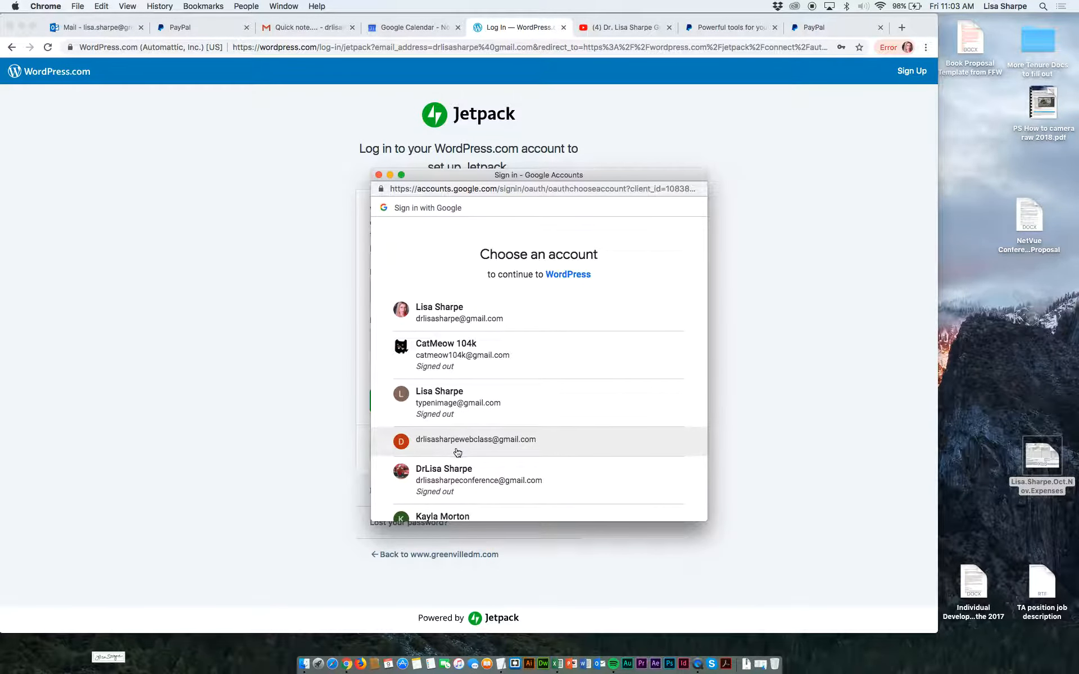
pyautogui.scroll(-5, 459, 487)
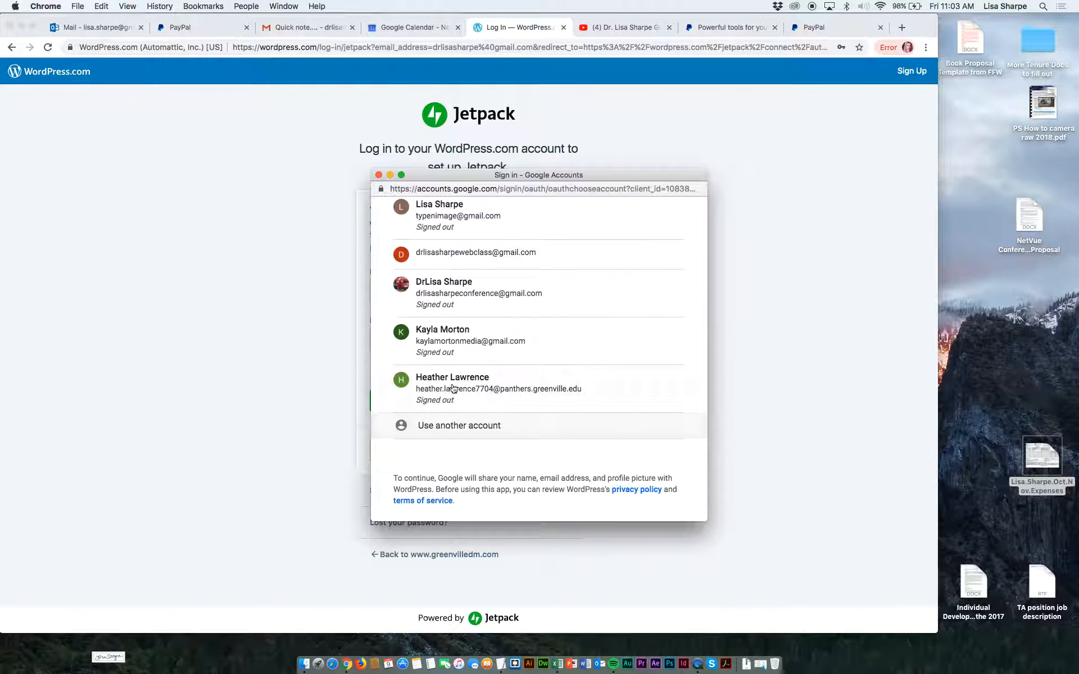
pyautogui.click(466, 248)
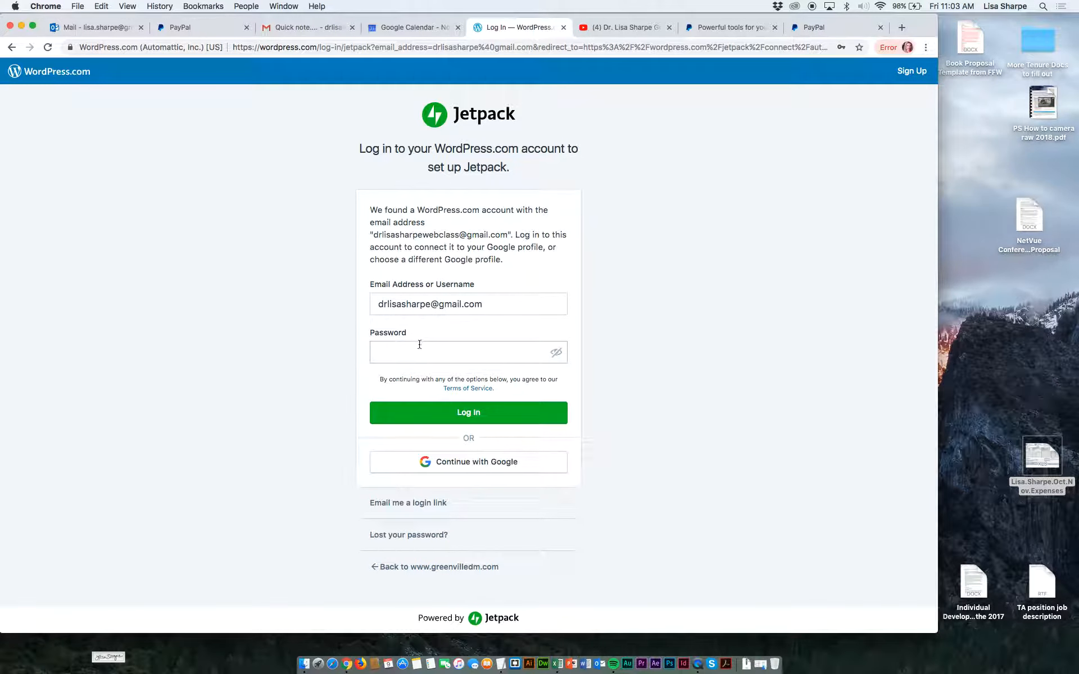
pyautogui.moveTo(482, 304); pyautogui.dragTo(380, 303)
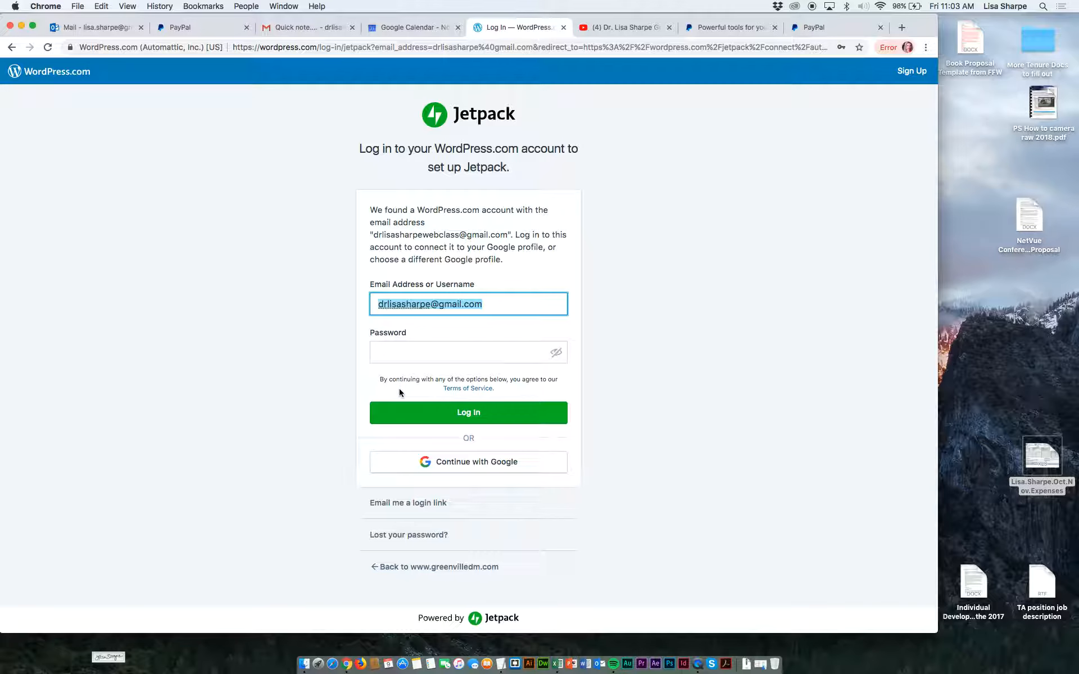
pyautogui.click(413, 461)
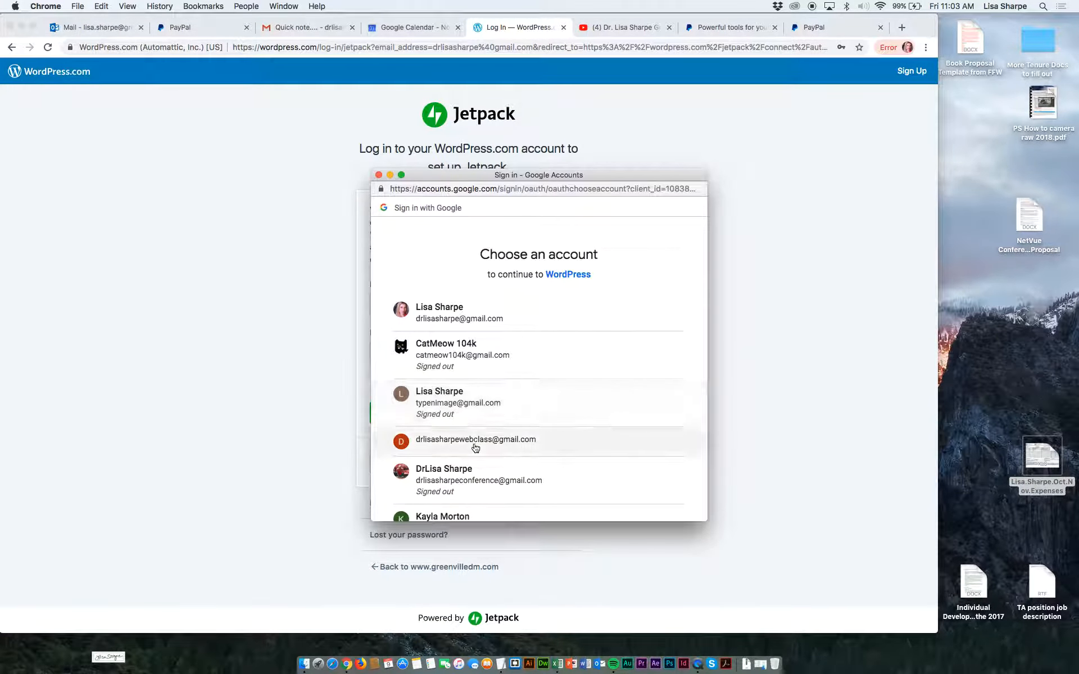
pyautogui.click(475, 447)
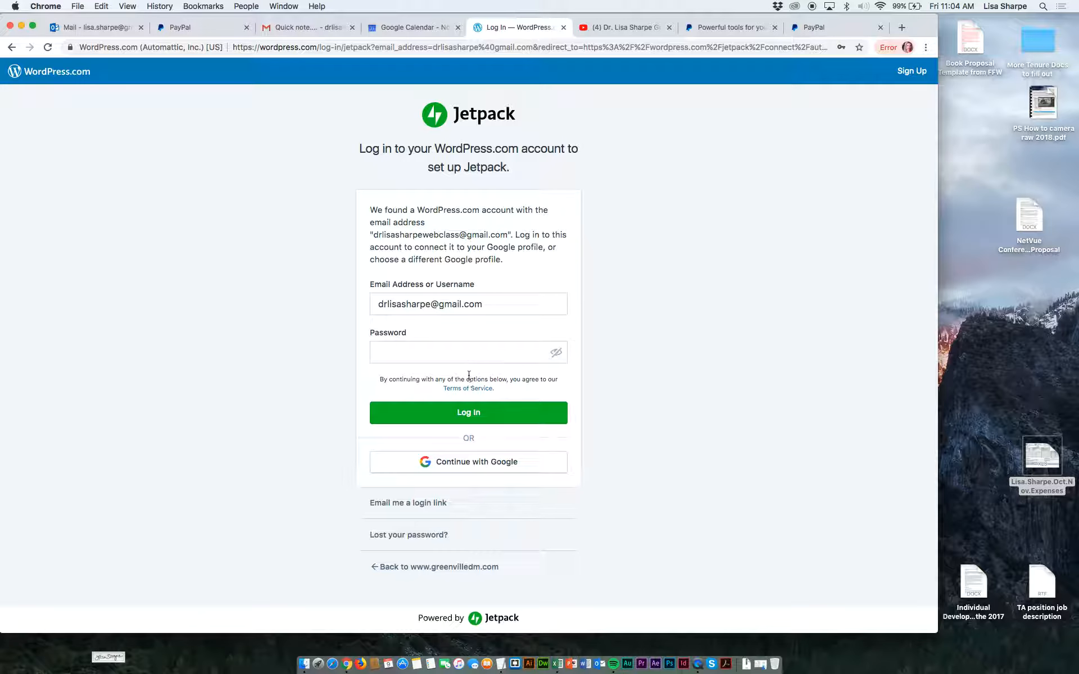
# Enter the WordPress.com account password, log in, and connect the Google profile to the WordPress.com account.
pyautogui.click(458, 354)
pyautogui.write('••••••••')
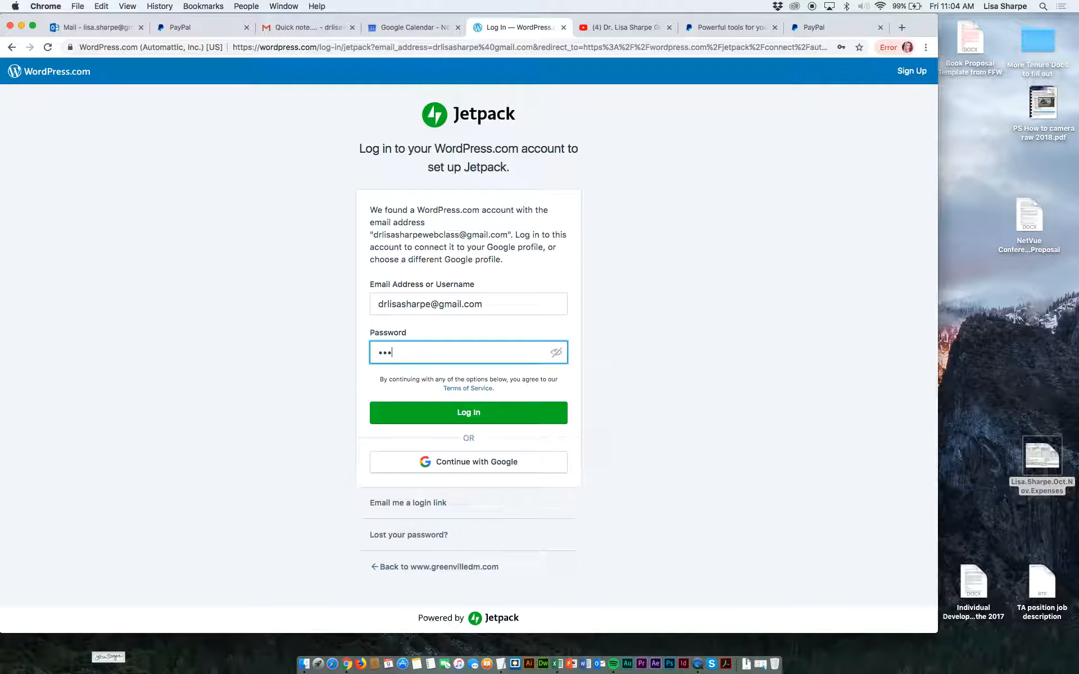
pyautogui.click(458, 414)
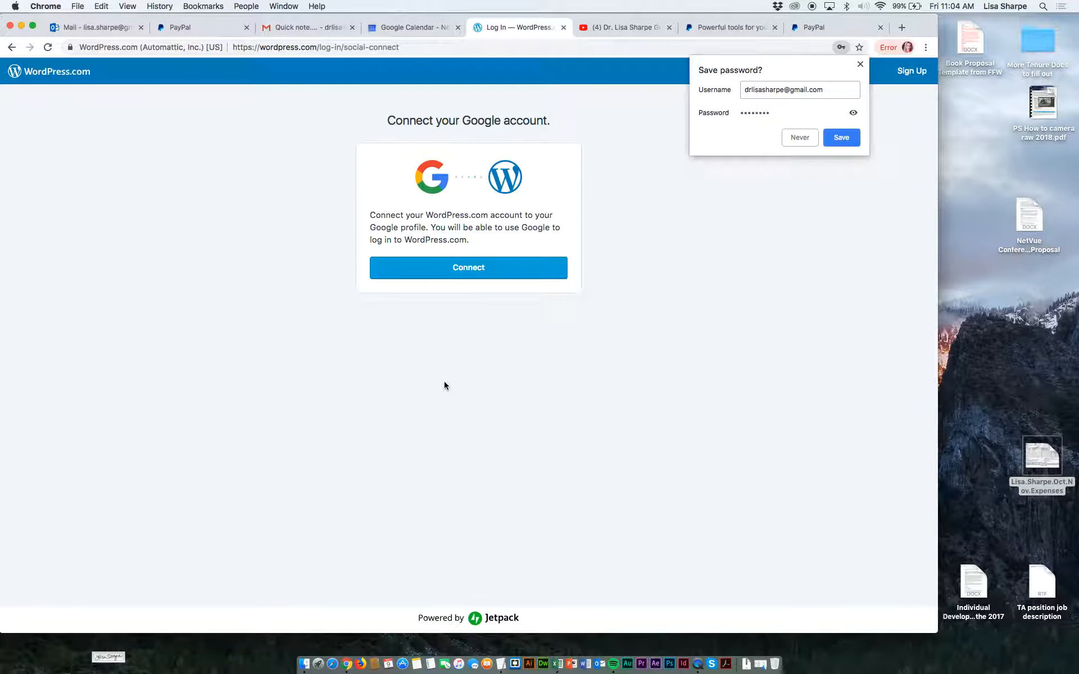
pyautogui.click(457, 274)
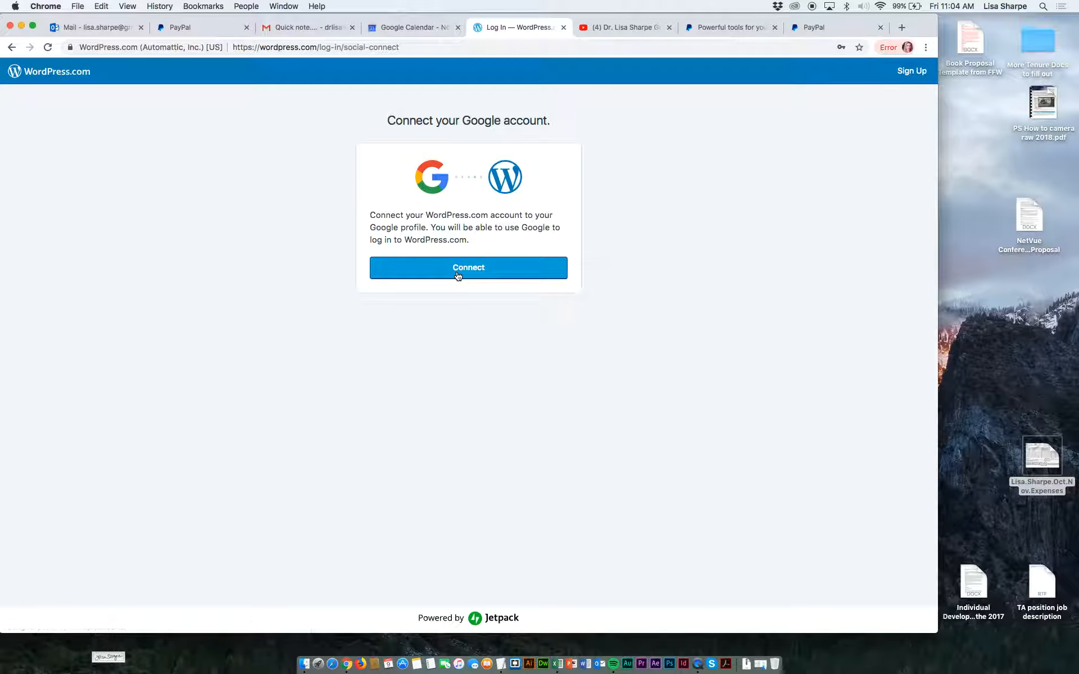
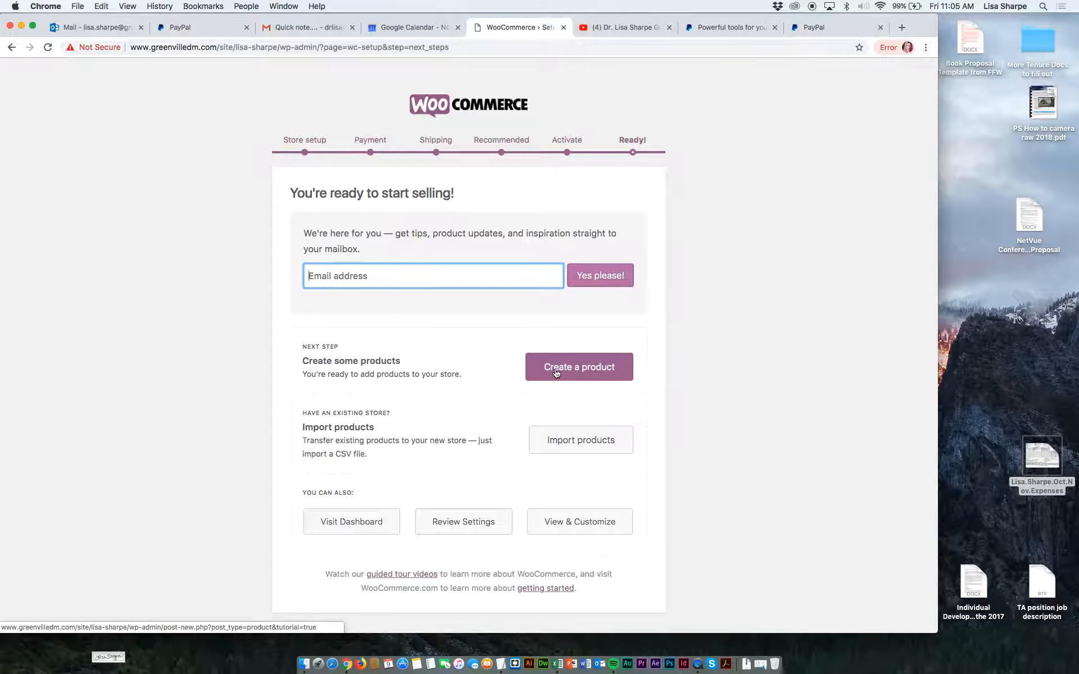
# Start creating a new product, dismiss the guided tour, and name the product "Basic 4-page website".
pyautogui.click(557, 372)
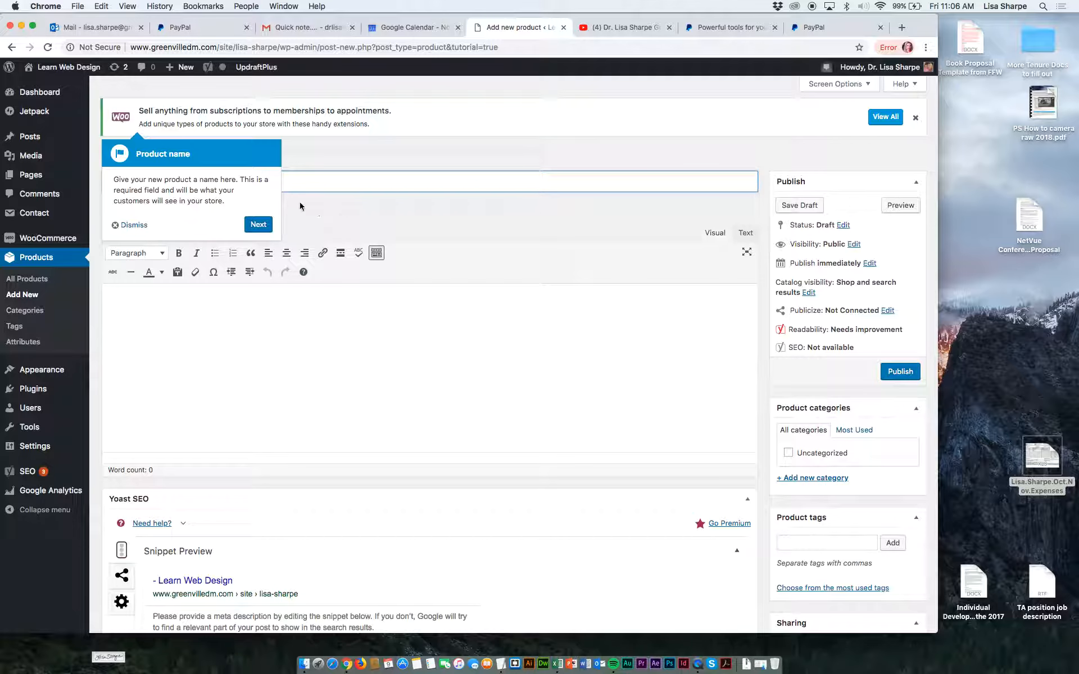
pyautogui.click(137, 227)
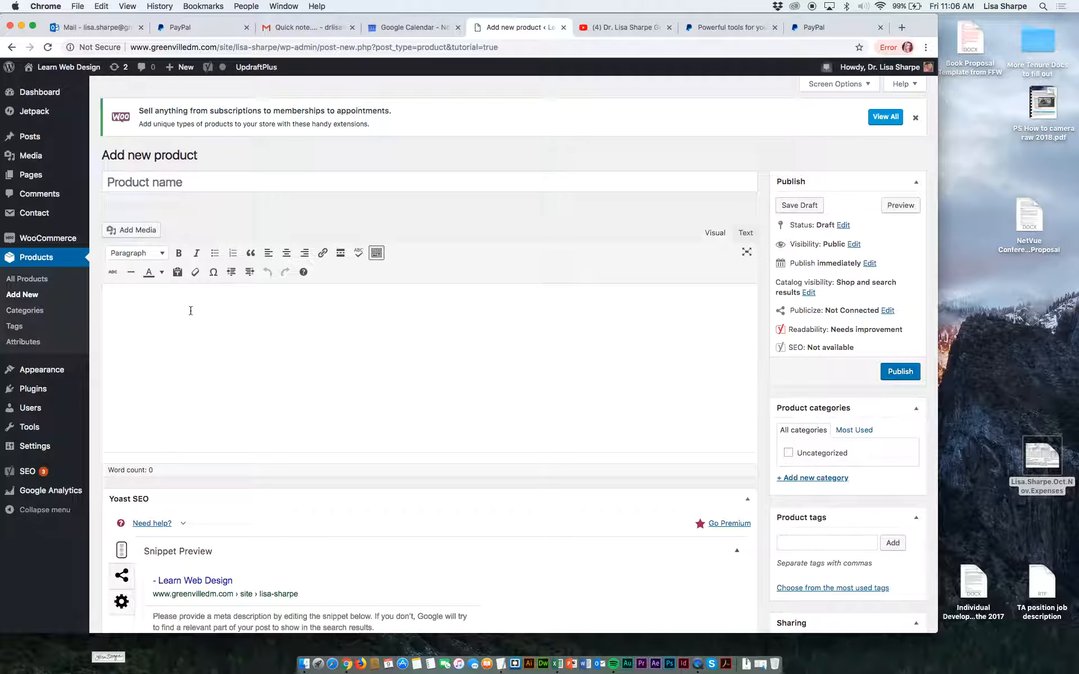
pyautogui.click(187, 184)
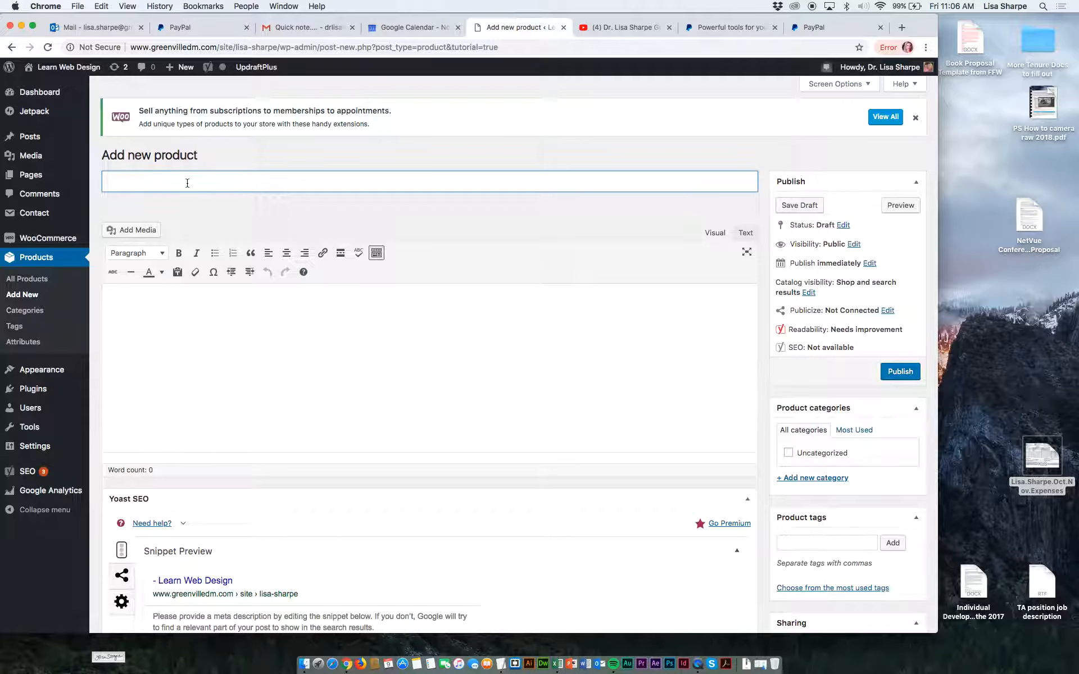
pyautogui.write('4')
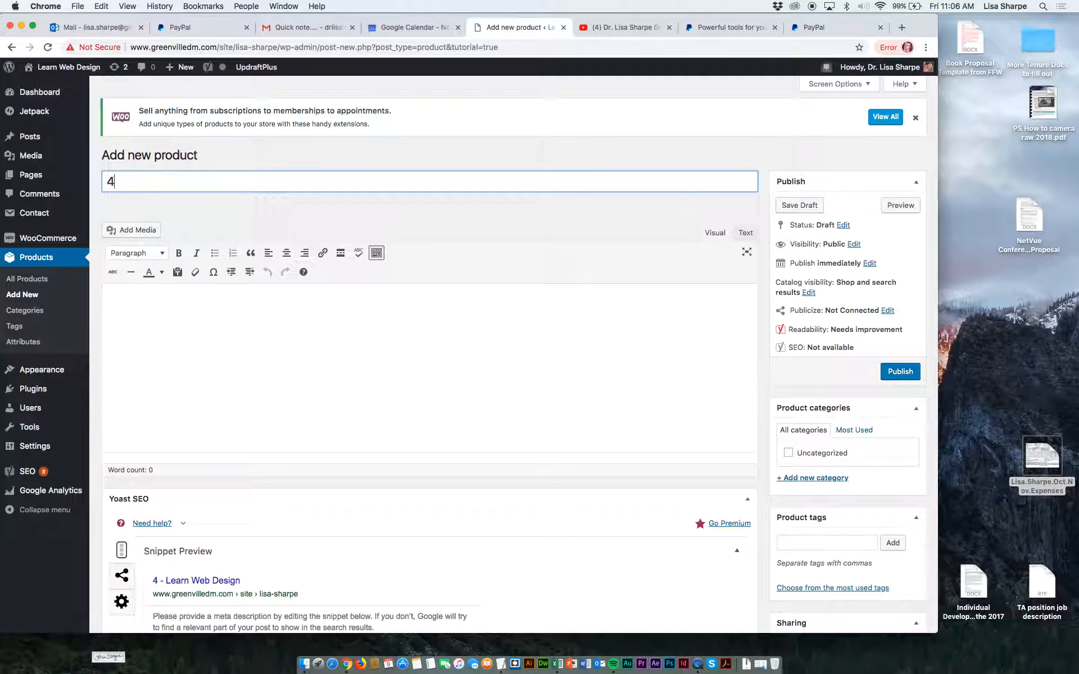
pyautogui.write(' d')
pyautogui.press('BackSpace')
pyautogui.press('BackSpace')
pyautogui.press('BackSpace')
pyautogui.write('Basic 4')
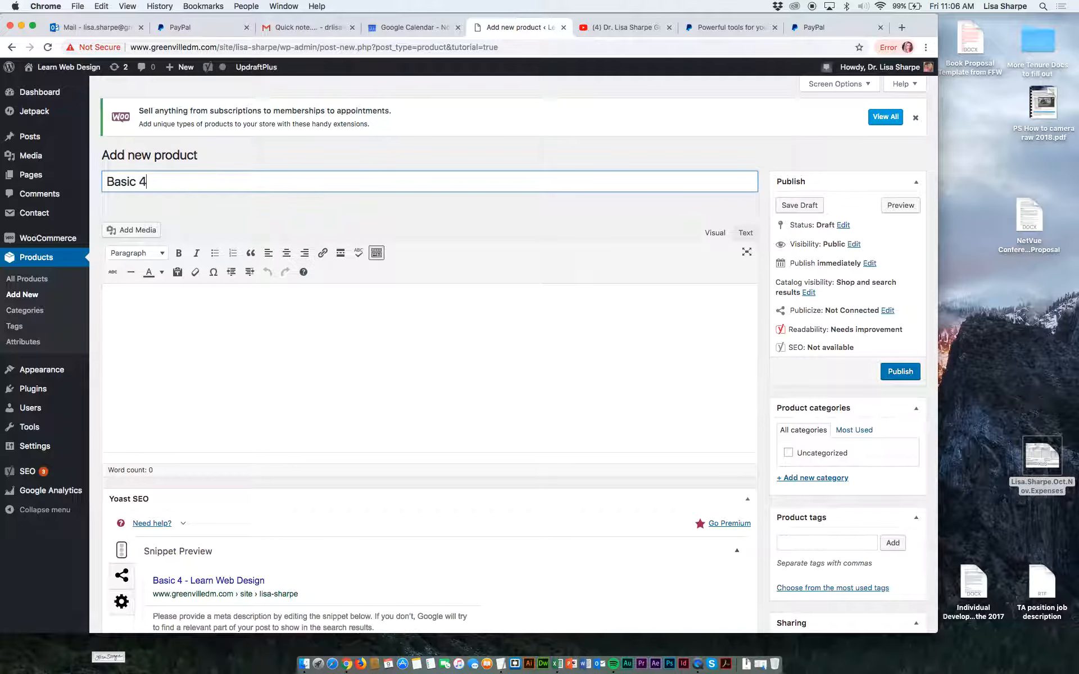
pyautogui.write('-page website')
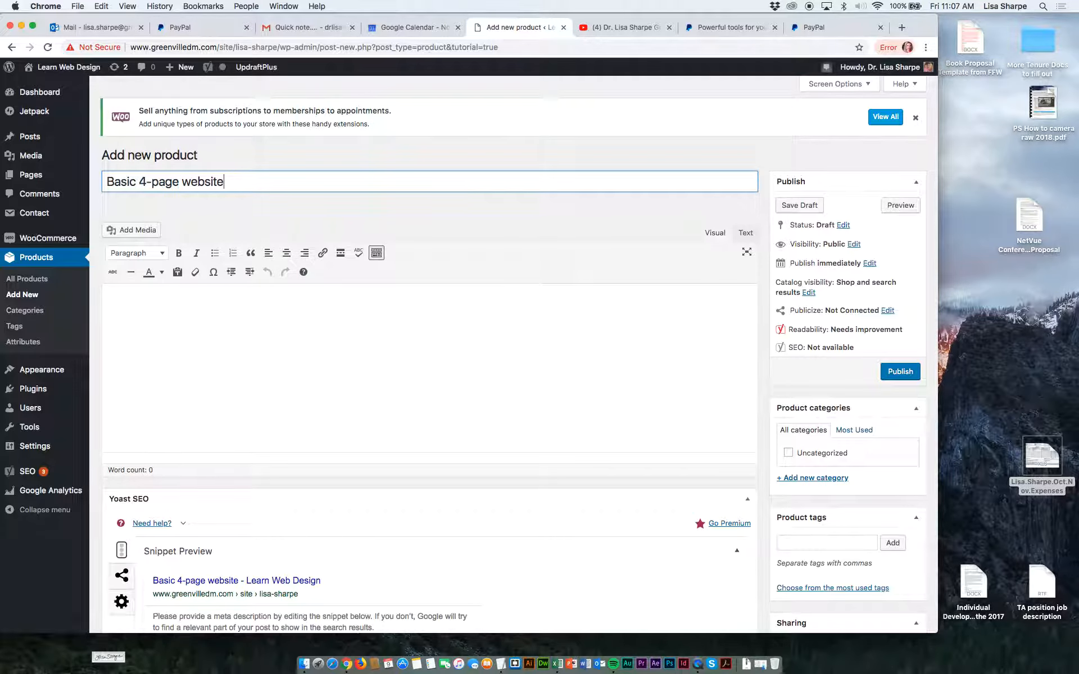
# Begin the product description with "Boost your online sales with our website essentials package: a".
pyautogui.click(134, 295)
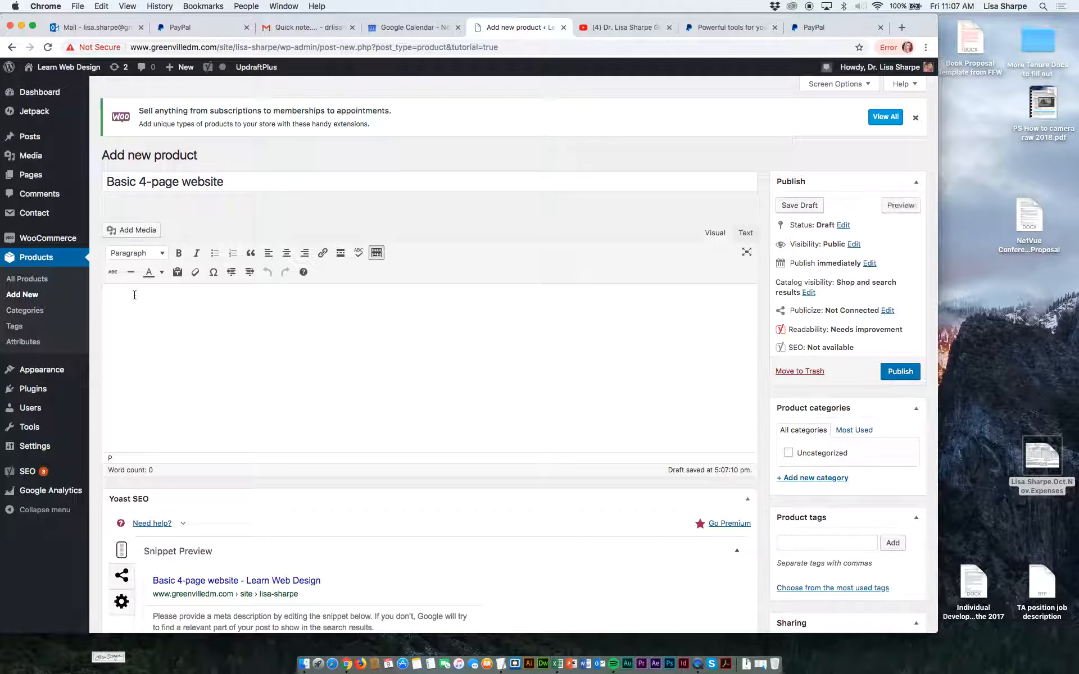
pyautogui.write('Boost ')
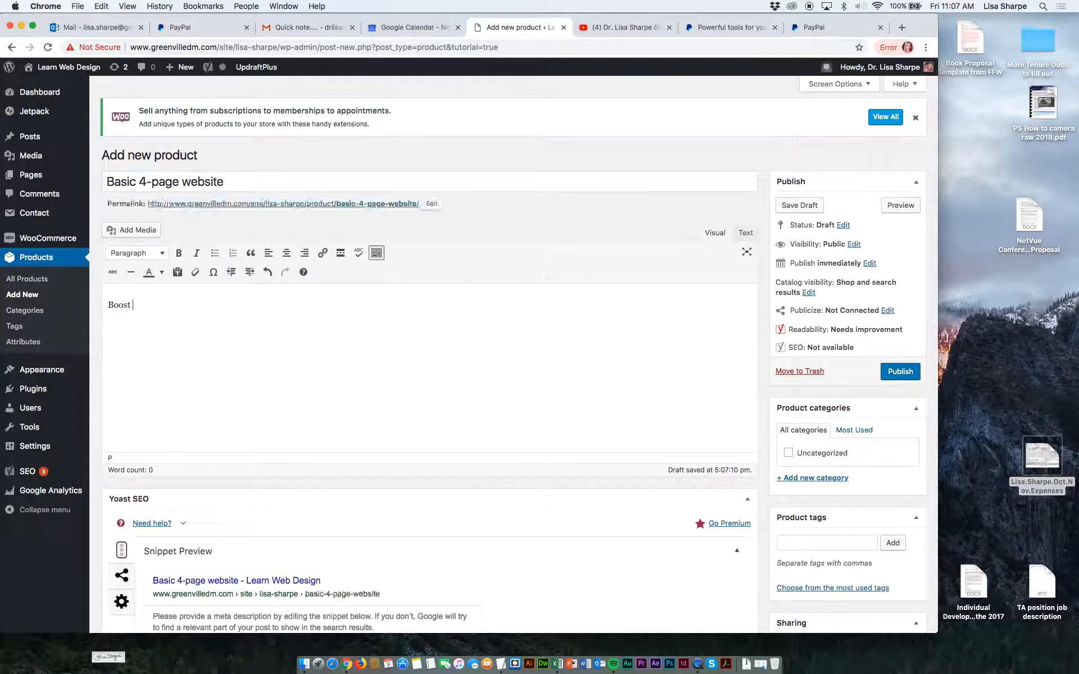
pyautogui.write('your online sal')
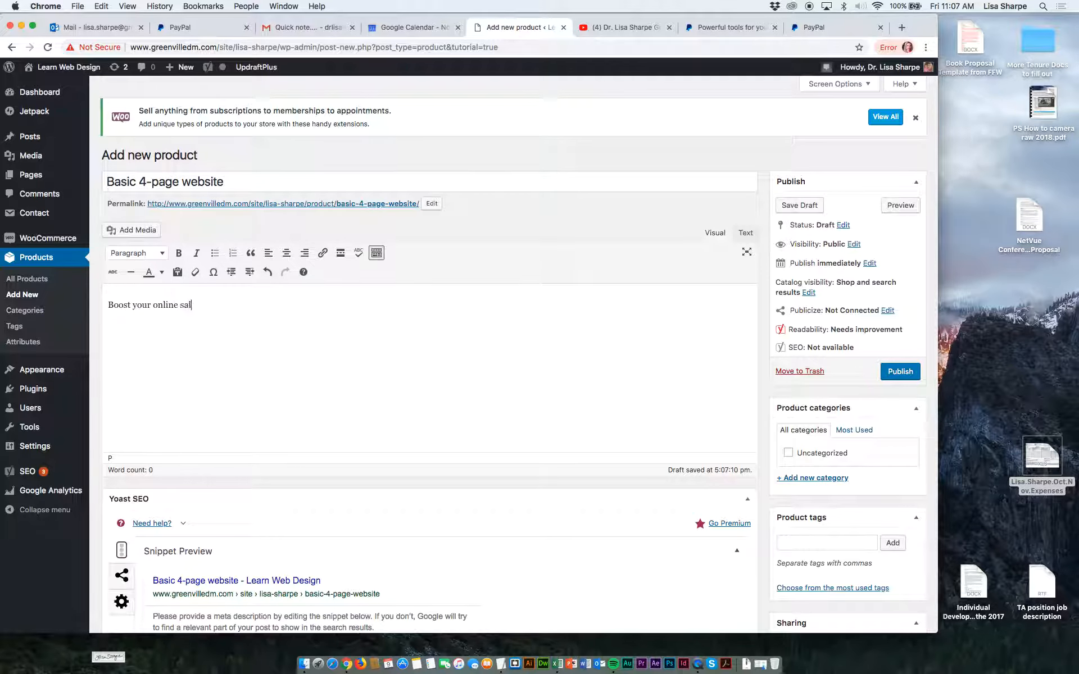
pyautogui.write('es with ou')
pyautogui.write('r ')
pyautogui.write('website ')
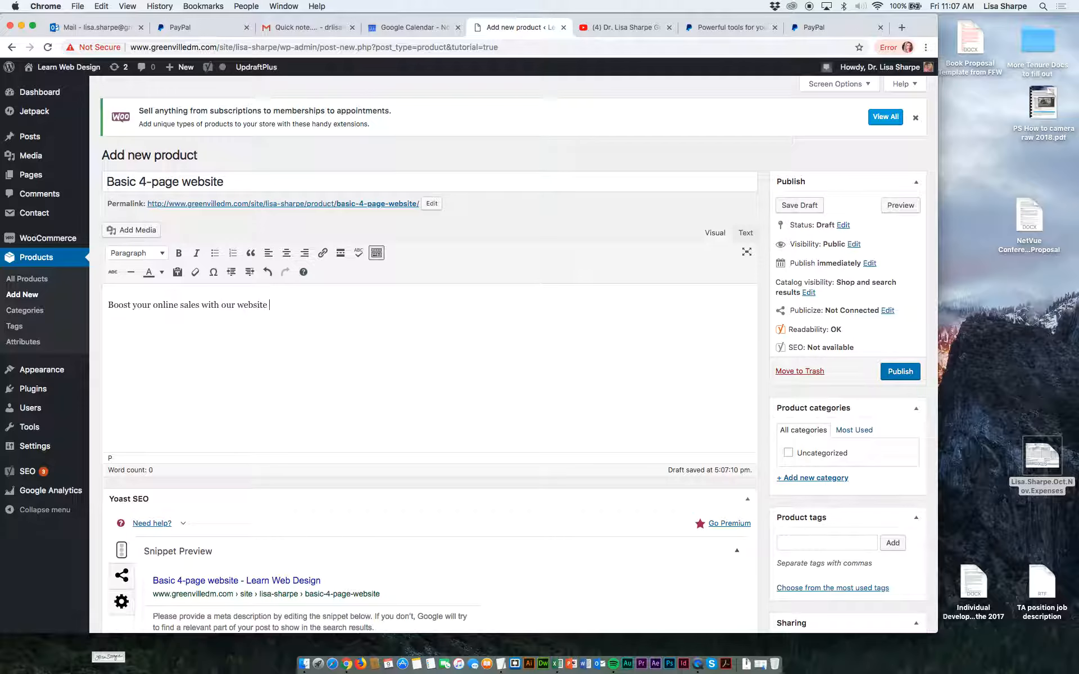
pyautogui.write('essentials package: a')
# Change the product name to "4-page ecommerce website".
pyautogui.click(210, 181)
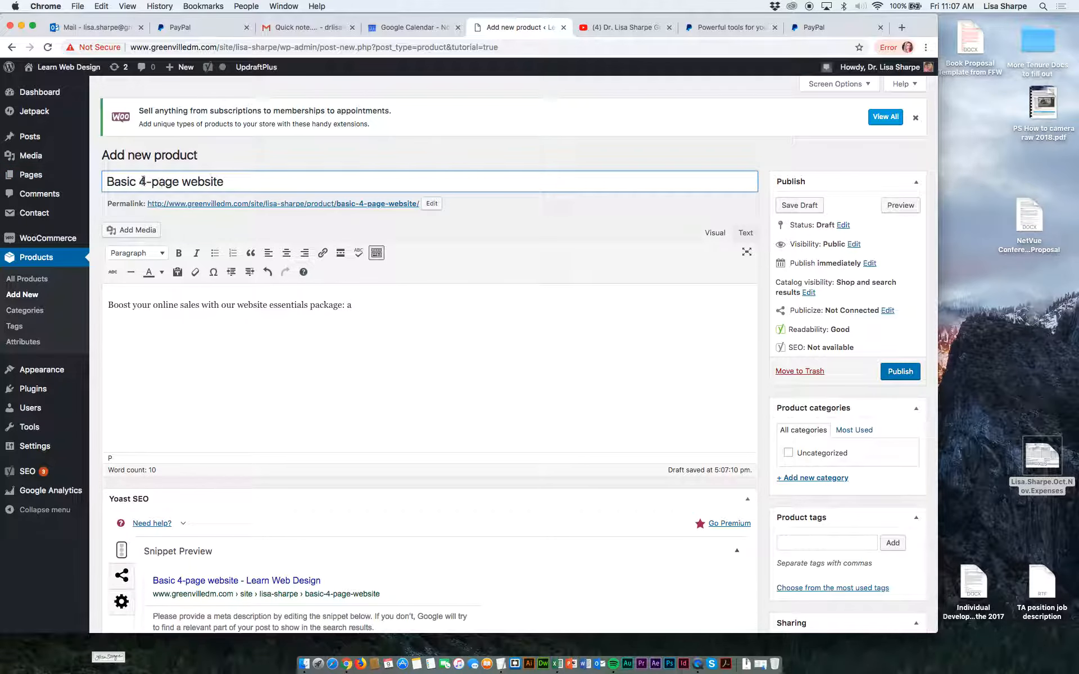
pyautogui.moveTo(141, 182); pyautogui.dragTo(96, 179)
pyautogui.press('BackSpace')
pyautogui.click(150, 182)
pyautogui.write('ecomer')
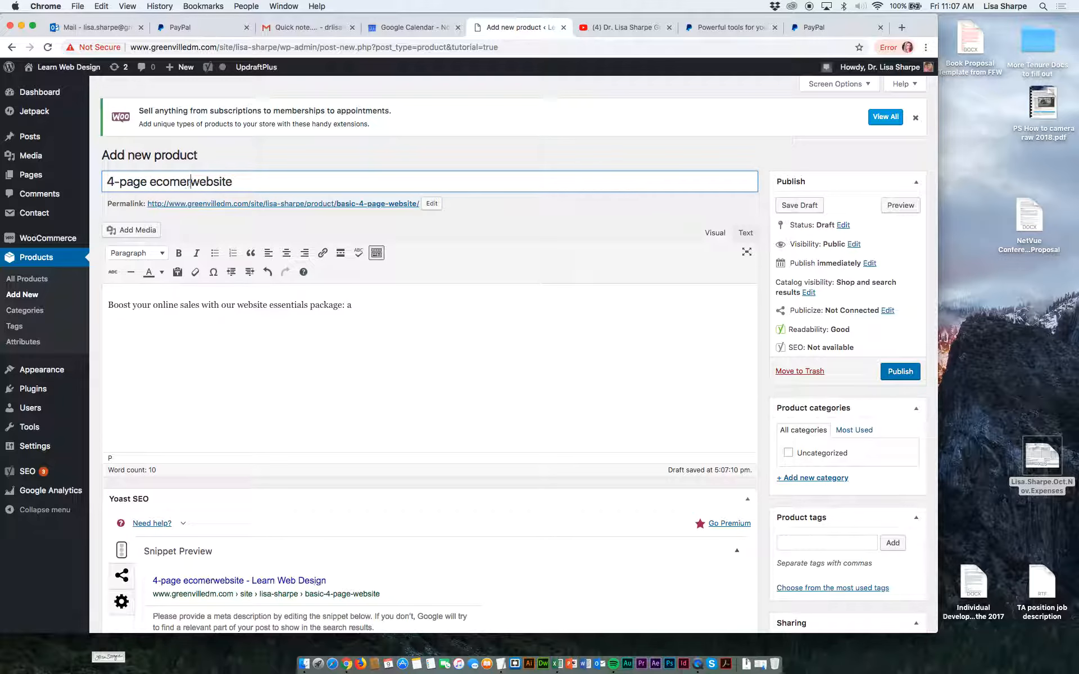
pyautogui.press('BackSpace')
pyautogui.press('BackSpace')
pyautogui.press('BackSpace')
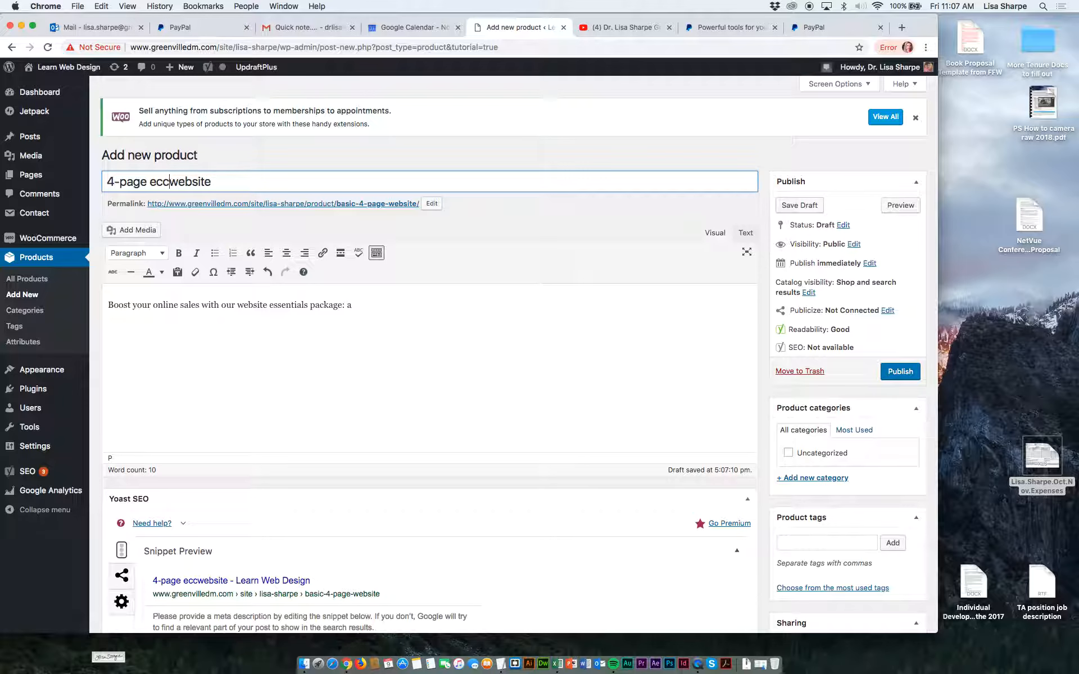
pyautogui.write('mmerce')
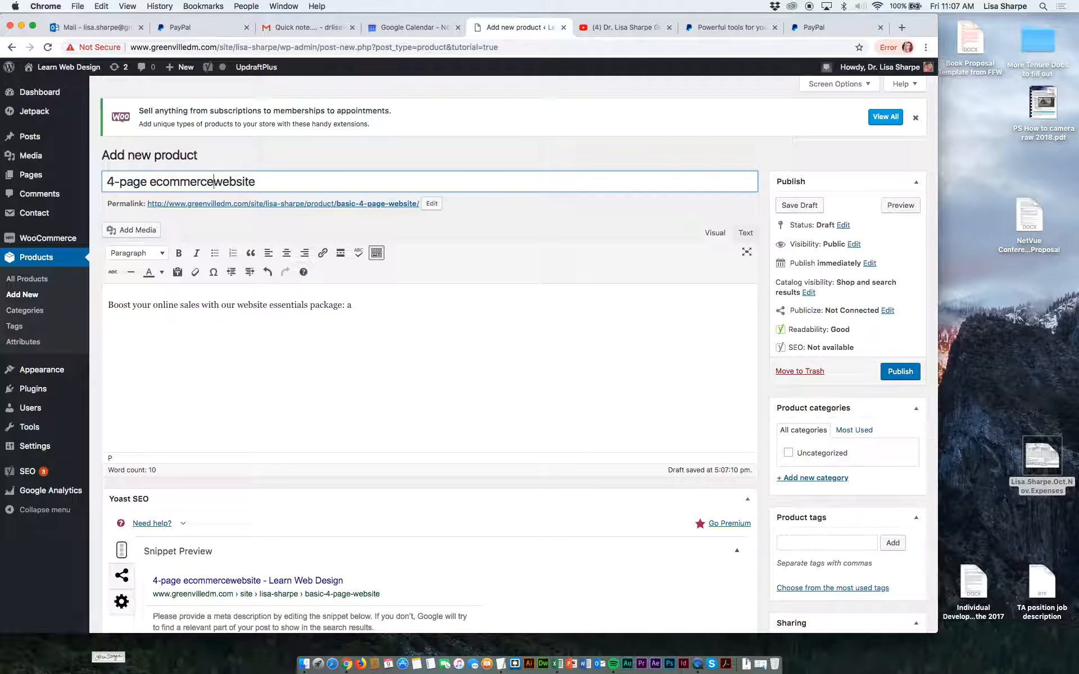
# Complete the description's opening sentence with "4-page ecommerce website.", reusing the wording from the product name.
pyautogui.click(358, 303)
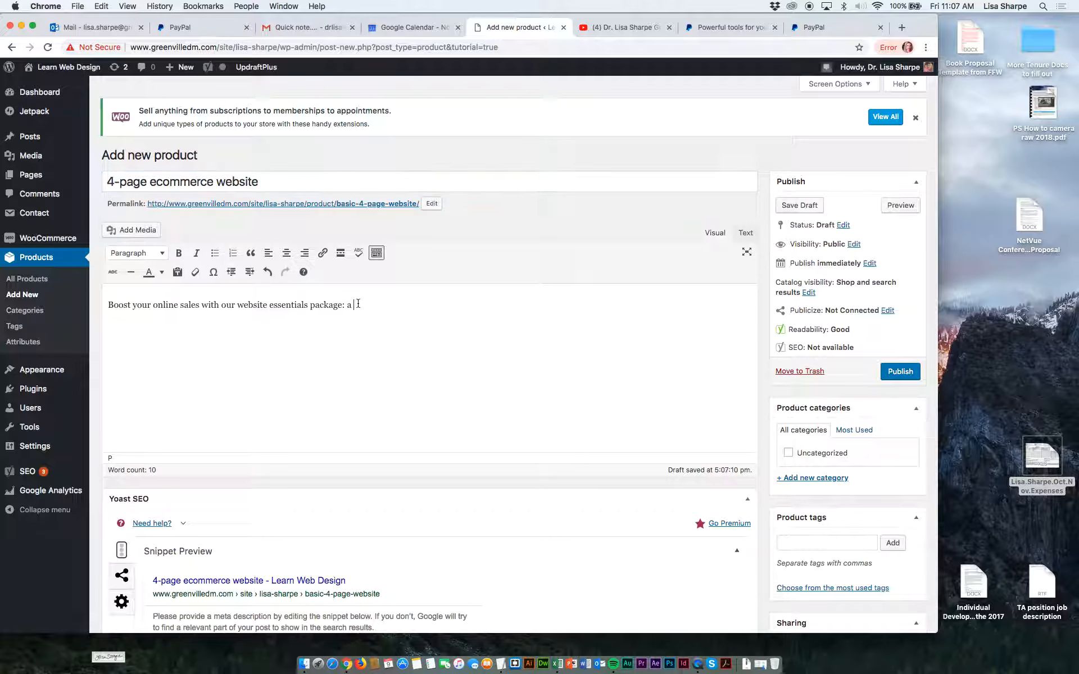
pyautogui.write('4-page')
pyautogui.moveTo(150, 182); pyautogui.dragTo(256, 186)
pyautogui.press('cmd+c')
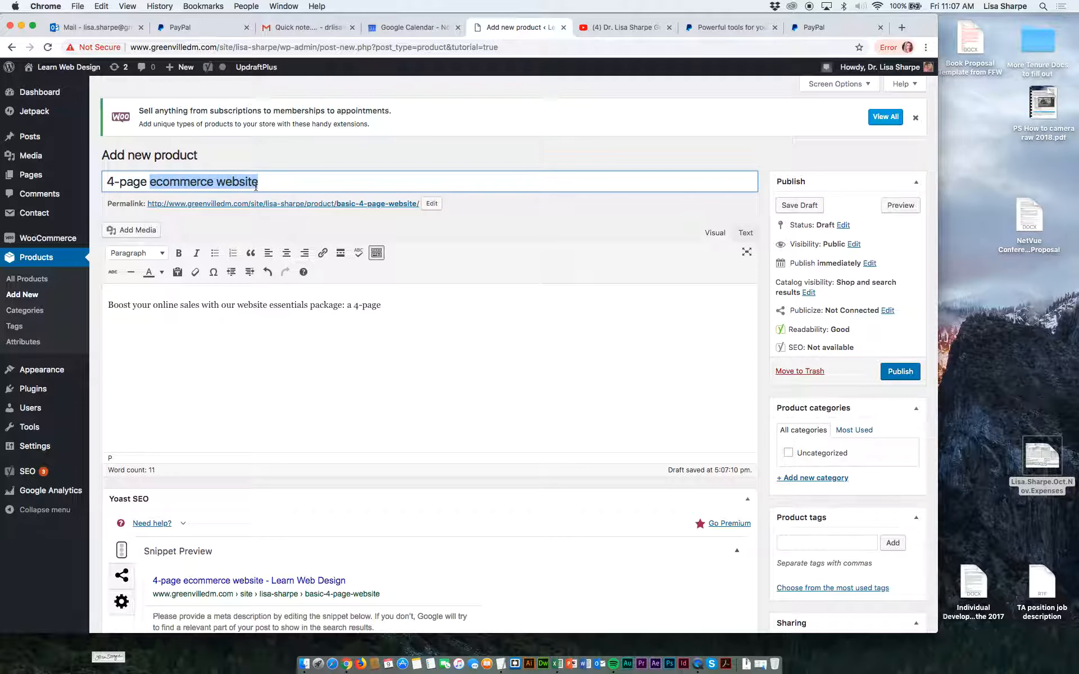
pyautogui.click(429, 303)
pyautogui.press('cmd+v')
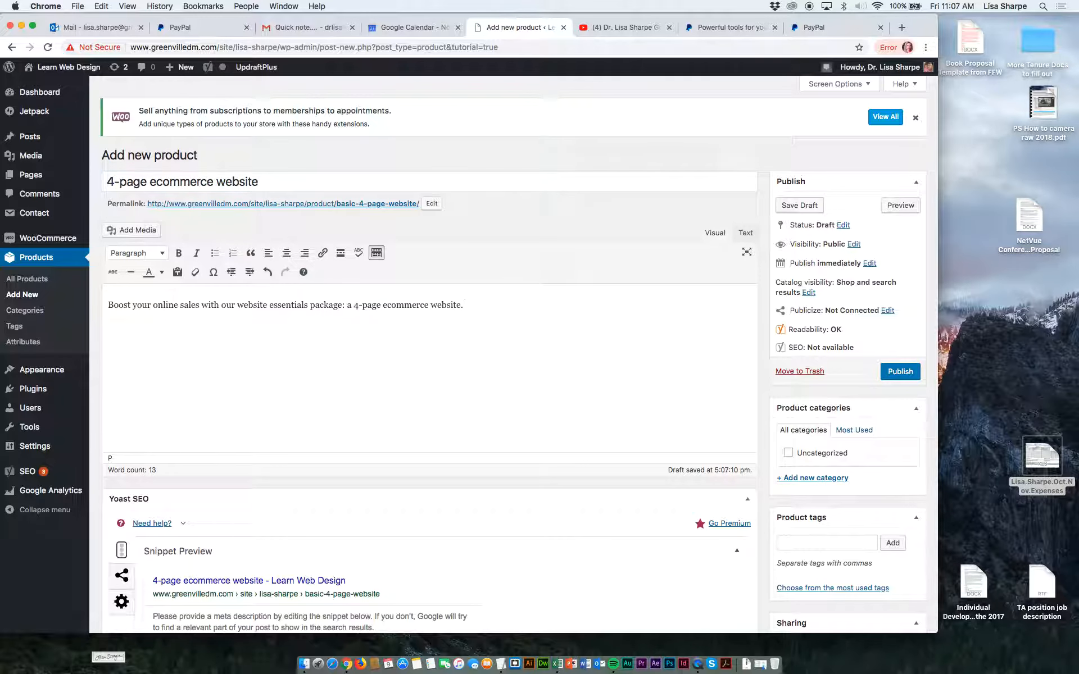
pyautogui.write('Your online ')
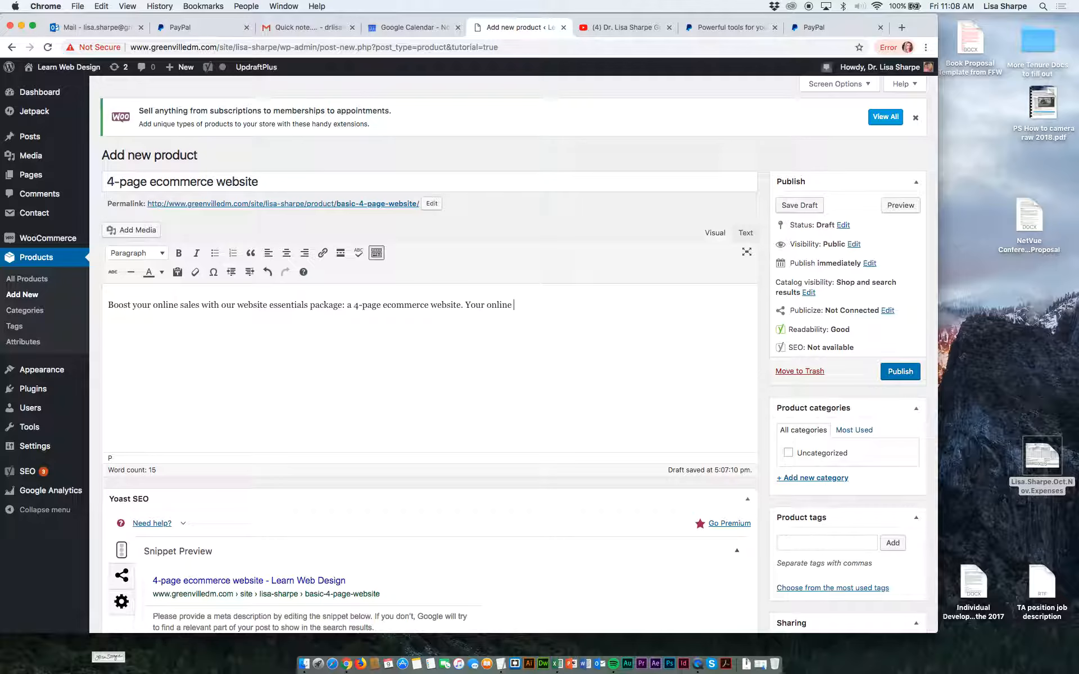
pyautogui.write('cu')
pyautogui.press('BackSpace')
pyautogui.press('BackSpace')
pyautogui.press('BackSpace')
pyautogui.press('BackSpace')
pyautogui.press('BackSpace')
pyautogui.press('BackSpace')
pyautogui.press('BackSpace')
pyautogui.press('BackSpace')
pyautogui.press('BackSpace')
pyautogui.press('BackSpace')
pyautogui.press('BackSpace')
pyautogui.press('BackSpace')
pyautogui.press('BackSpace')
pyautogui.press('BackSpace')
# Add the sentence "Begin selling online with a low fixed price." to the product description.
pyautogui.write('Begin selling online with a low fixed price. Incl')
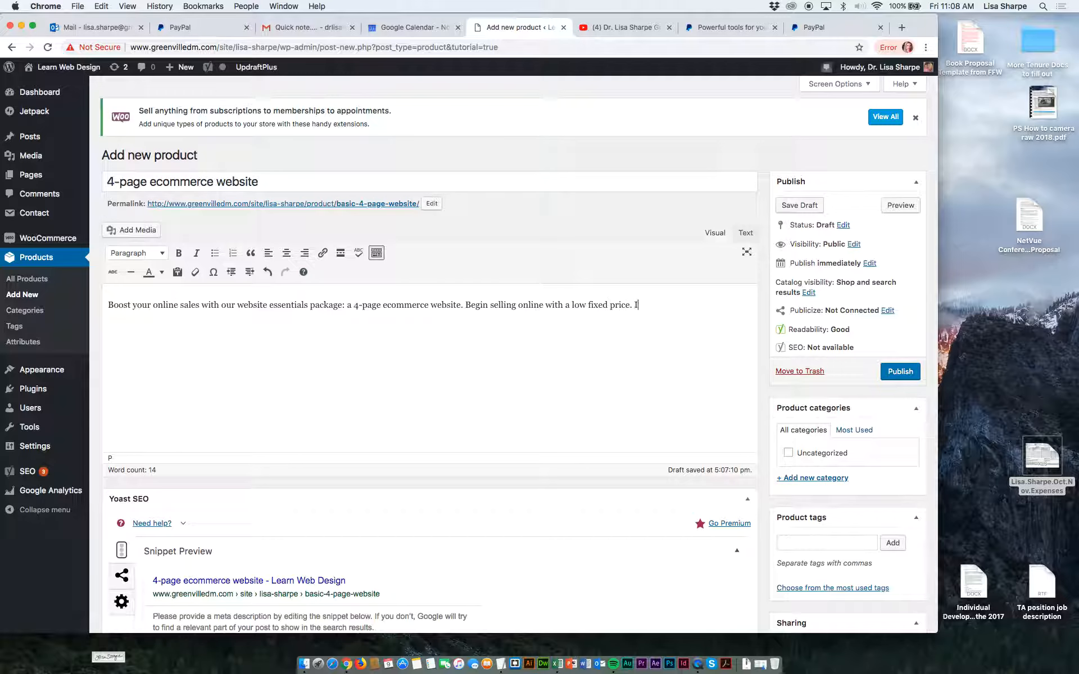
# Finish the product description with the sentence "Includes 10 hours of free tech support.".
pyautogui.press('BackSpace')
pyautogui.press('BackSpace')
pyautogui.write('cludes 20 hours')
pyautogui.press('BackSpace')
pyautogui.press('BackSpace')
pyautogui.press('BackSpace')
pyautogui.press('BackSpace')
pyautogui.press('BackSpace')
pyautogui.press('BackSpace')
pyautogui.press('BackSpace')
pyautogui.press('BackSpace')
pyautogui.write('10 hours of free tech support.')
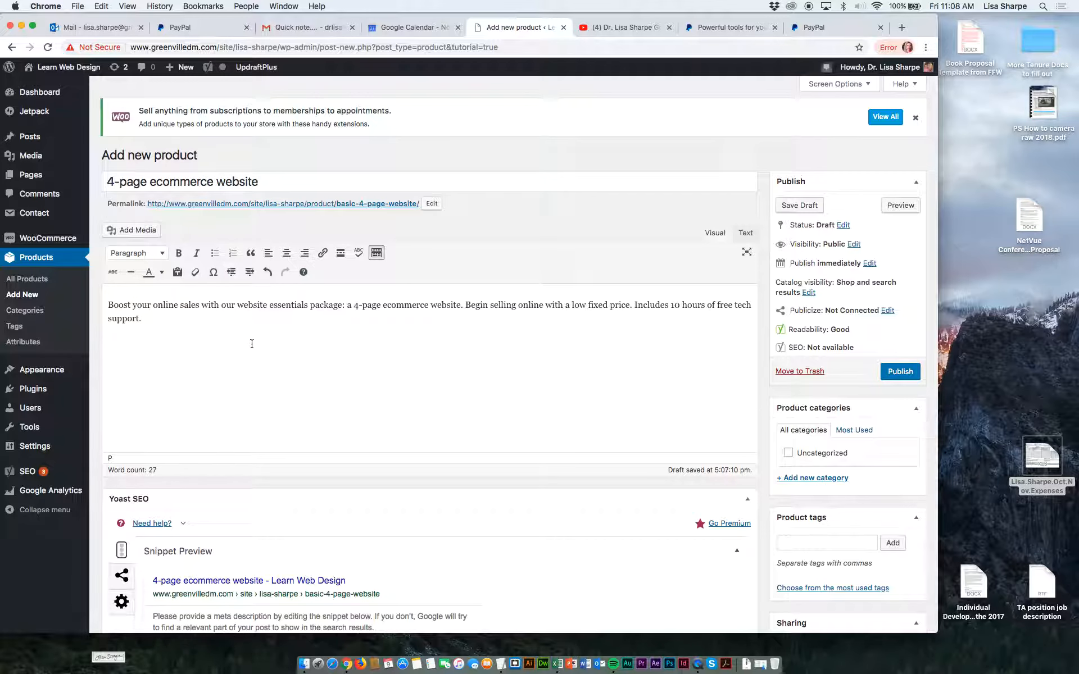
# Save the new product as a draft.
pyautogui.scroll(-4, 251, 344)
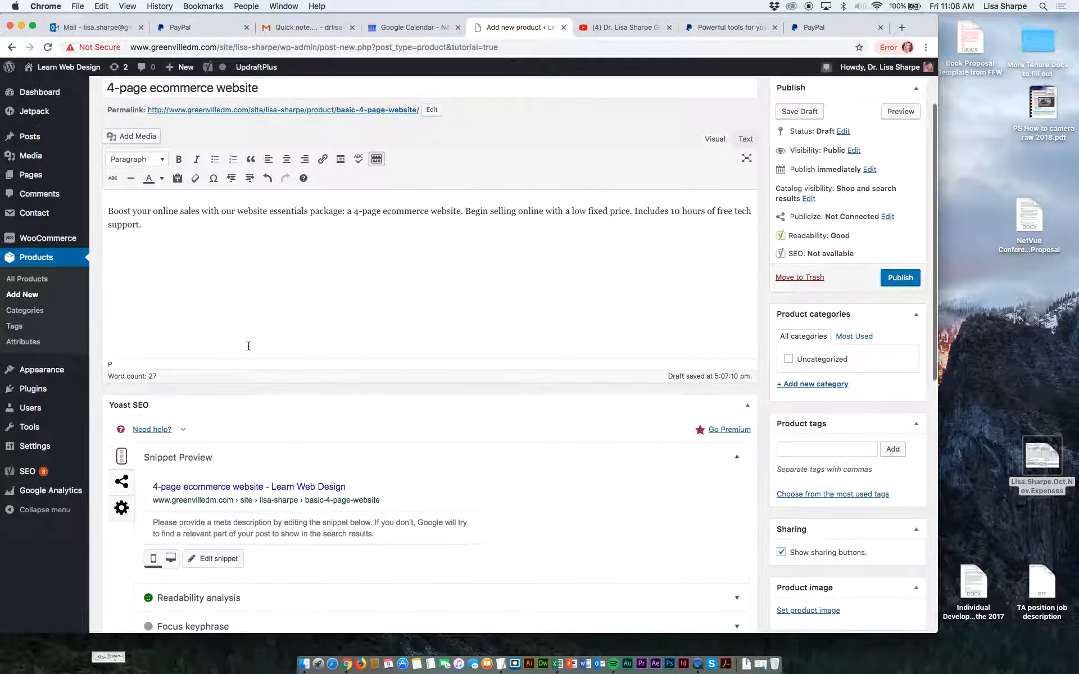
pyautogui.scroll(2, 249, 345)
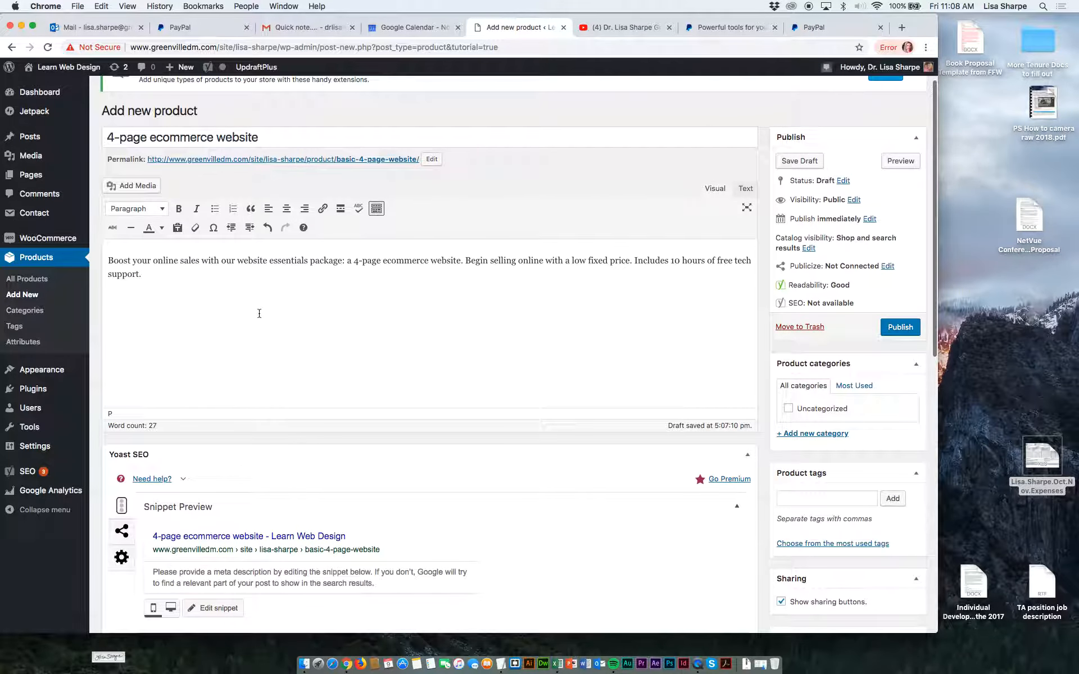
pyautogui.click(808, 162)
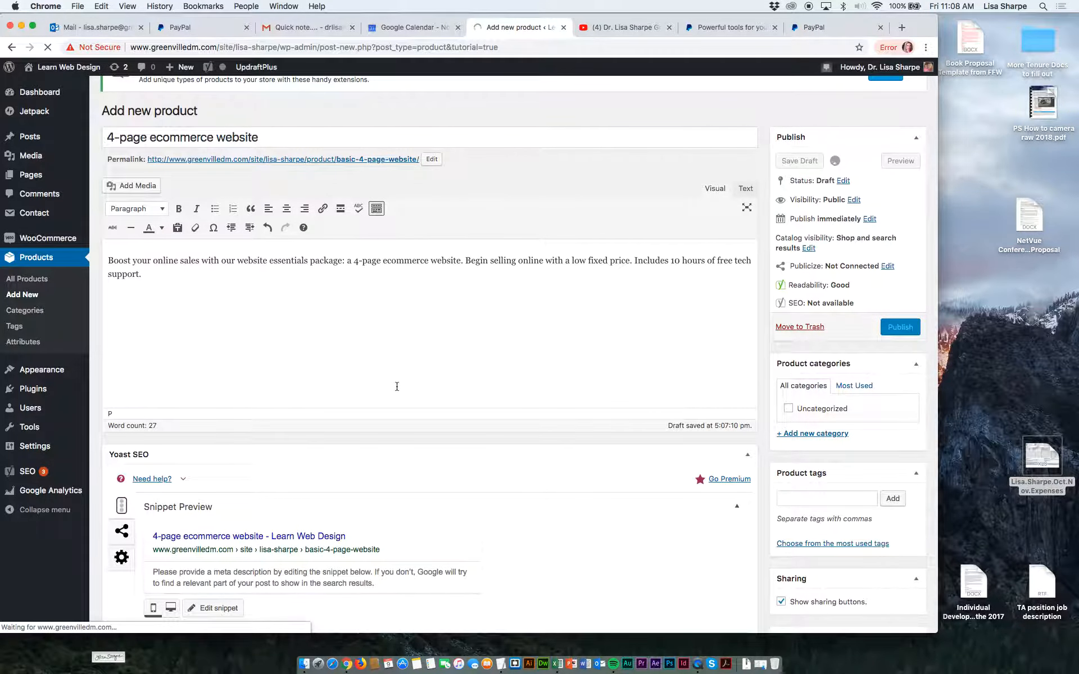
# Open the choices for the product type in the saved draft's product data.
pyautogui.scroll(-8, 397, 387)
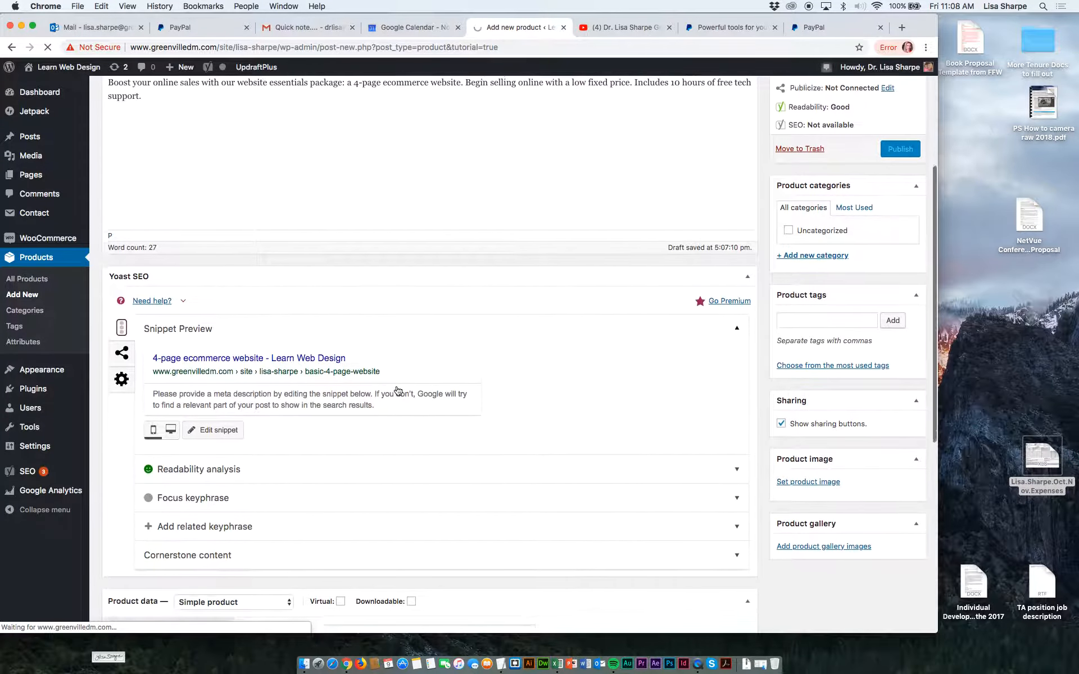
pyautogui.scroll(-6, 397, 391)
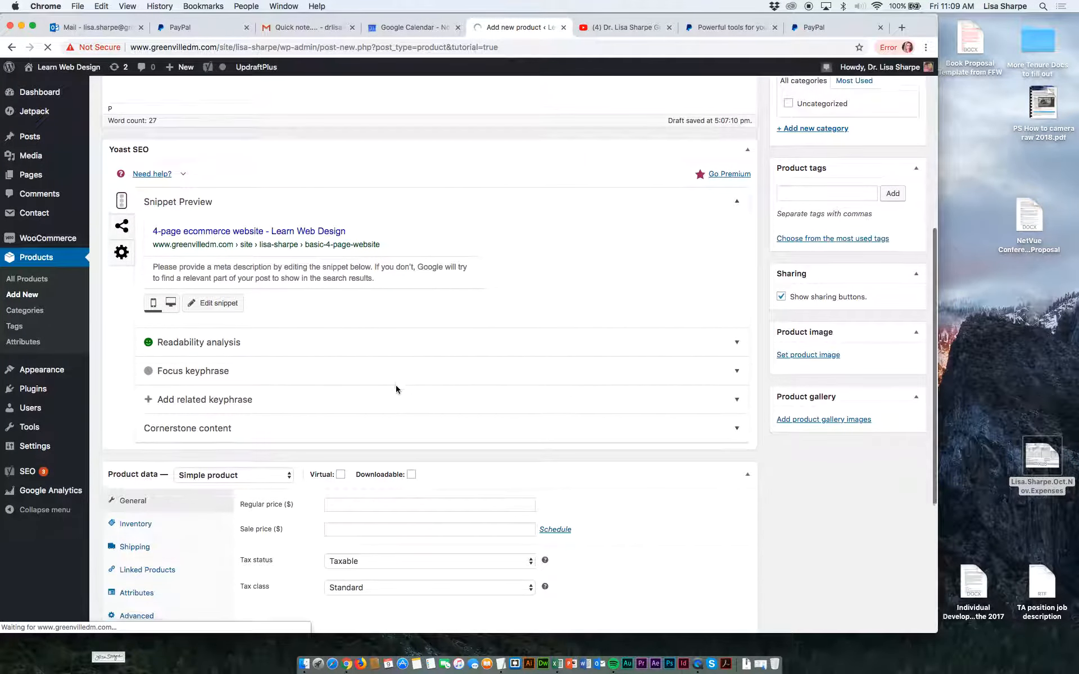
pyautogui.scroll(-6, 396, 386)
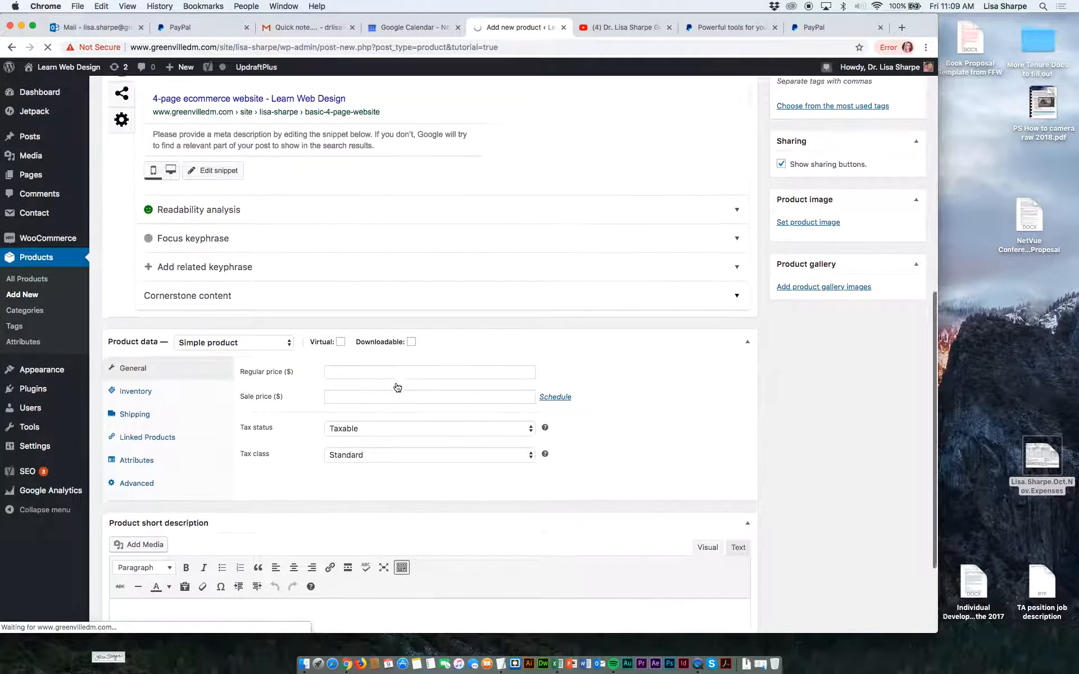
pyautogui.scroll(-6, 398, 386)
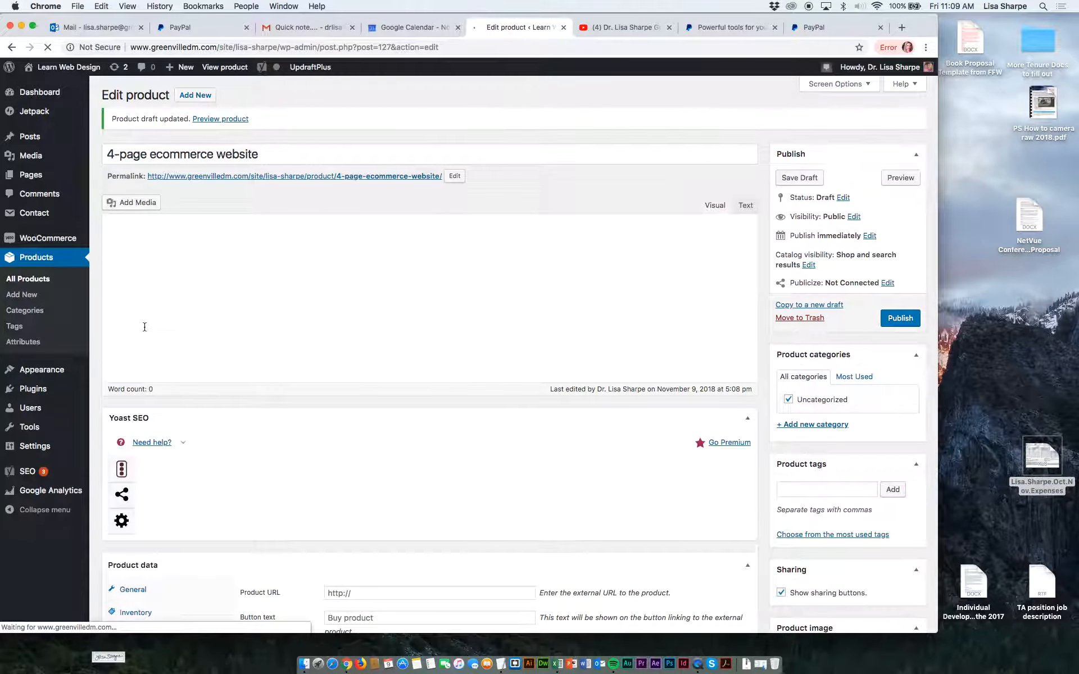
pyautogui.scroll(-5, 203, 379)
pyautogui.scroll(-5, 204, 380)
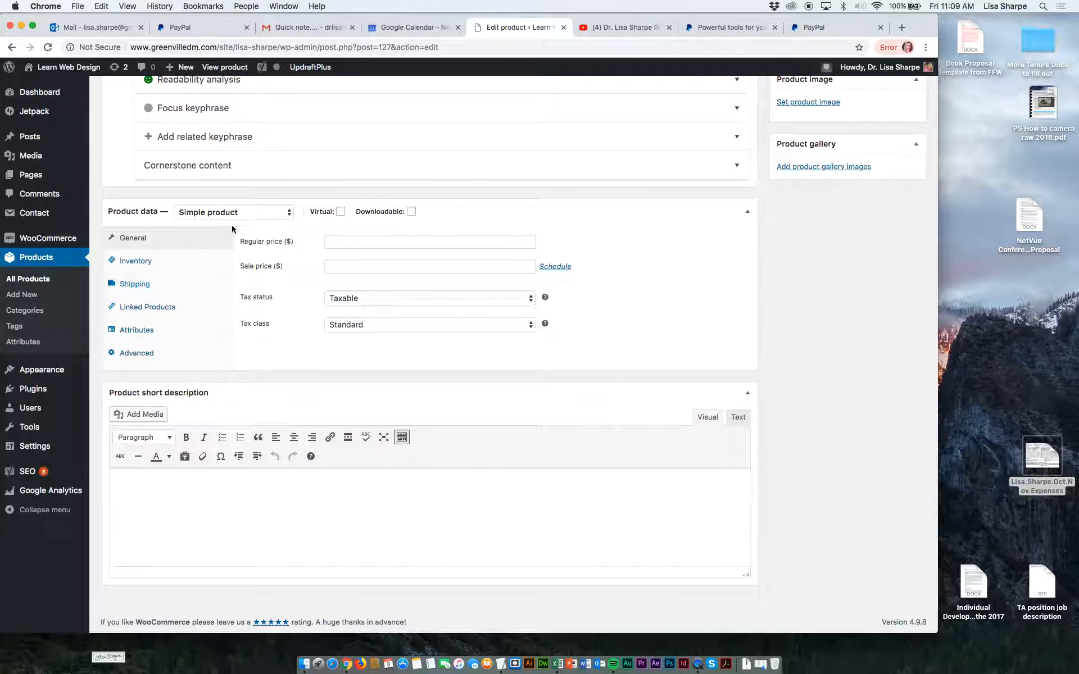
pyautogui.click(245, 217)
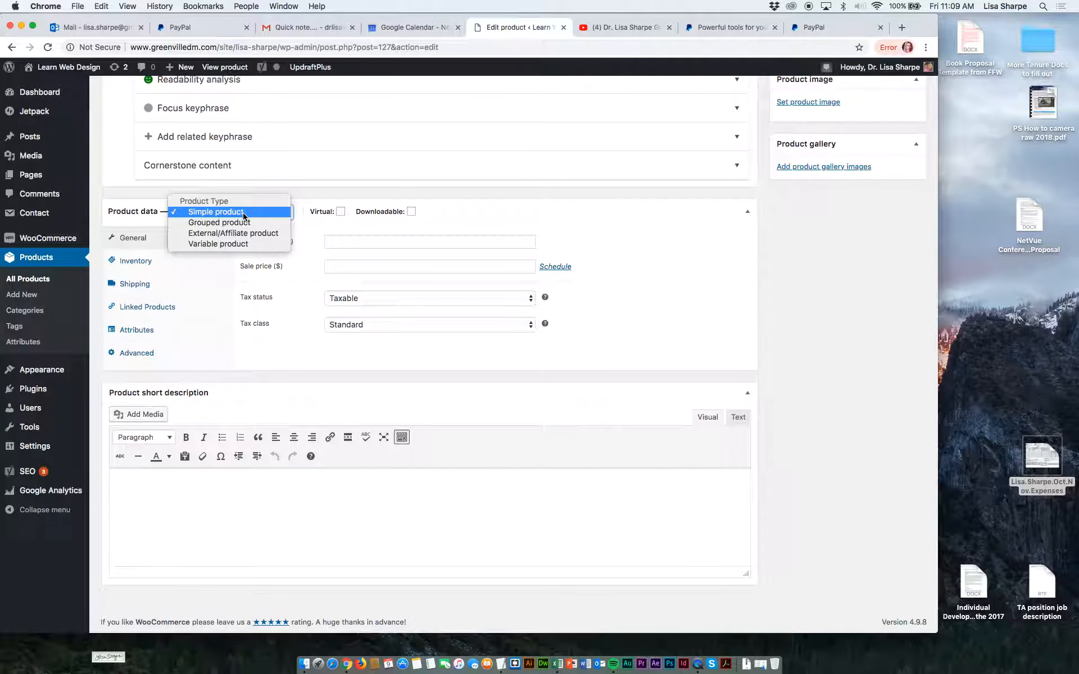
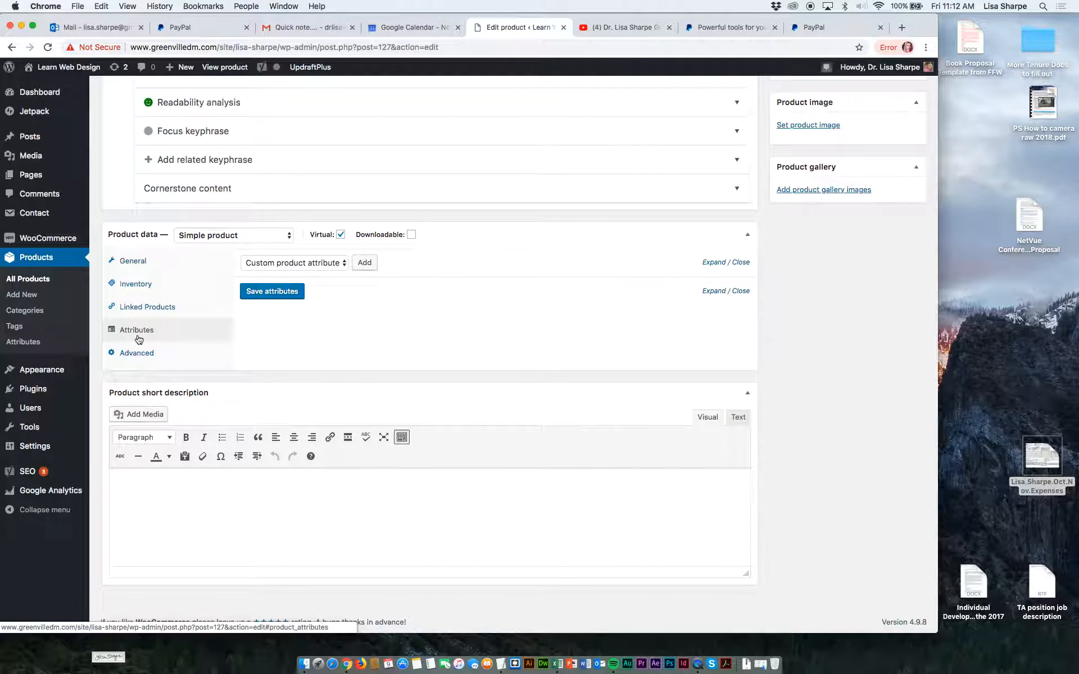
# Add a blank custom product attribute to the product data and start its name.
pyautogui.click(347, 263)
pyautogui.click(368, 267)
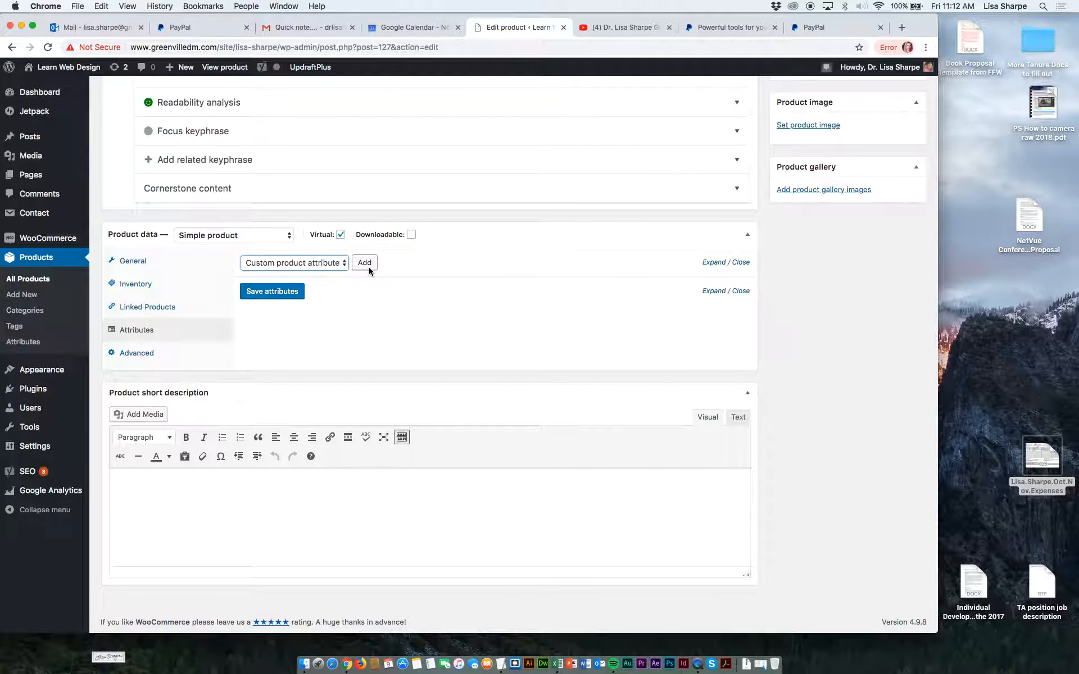
pyautogui.click(366, 264)
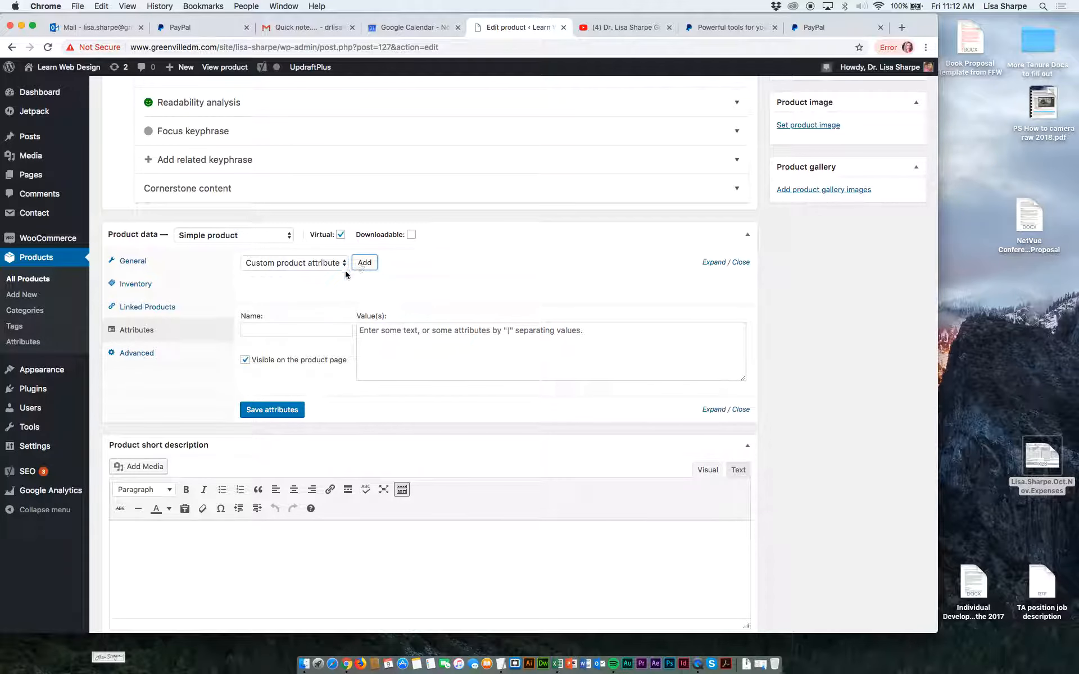
pyautogui.click(290, 330)
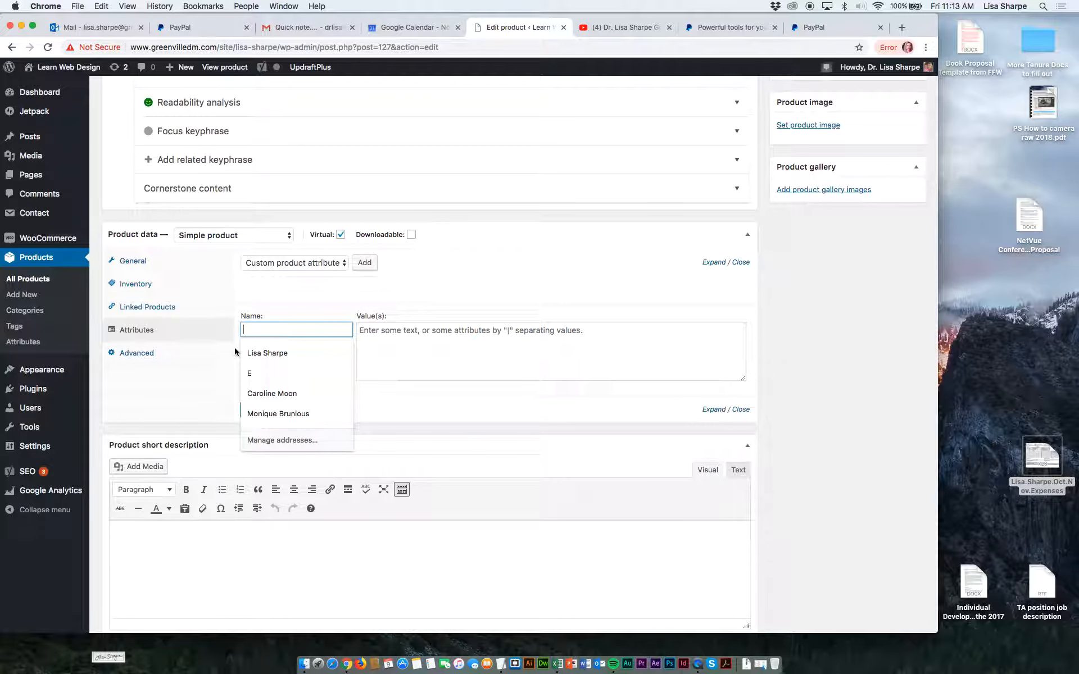
# Enable reviews for the product in its advanced product data.
pyautogui.click(187, 354)
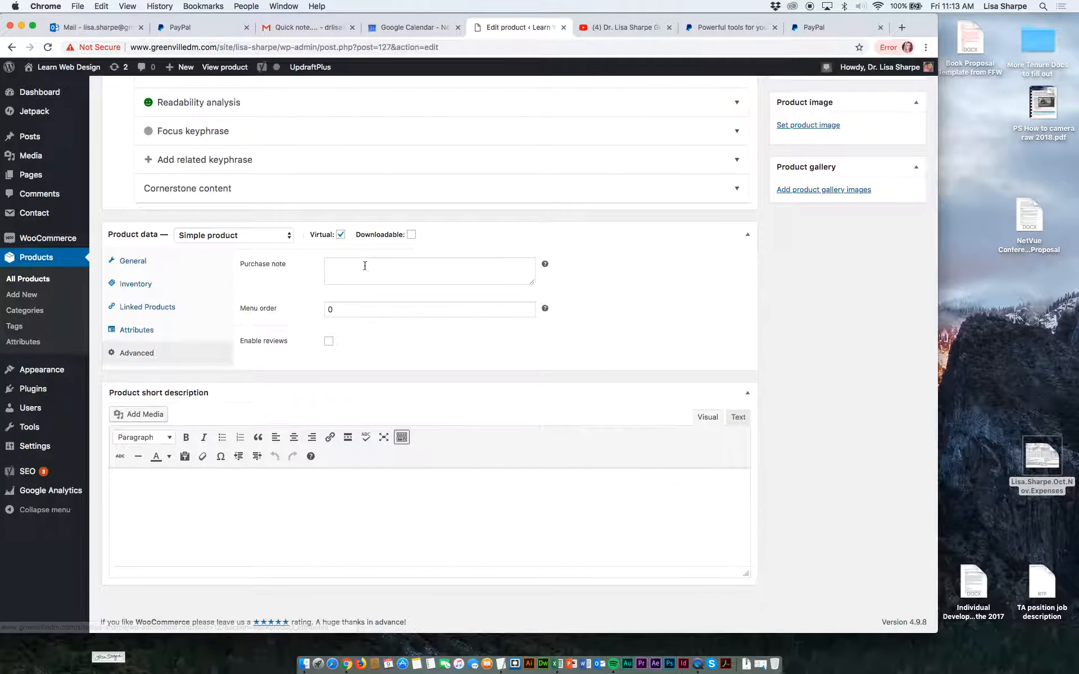
pyautogui.click(329, 343)
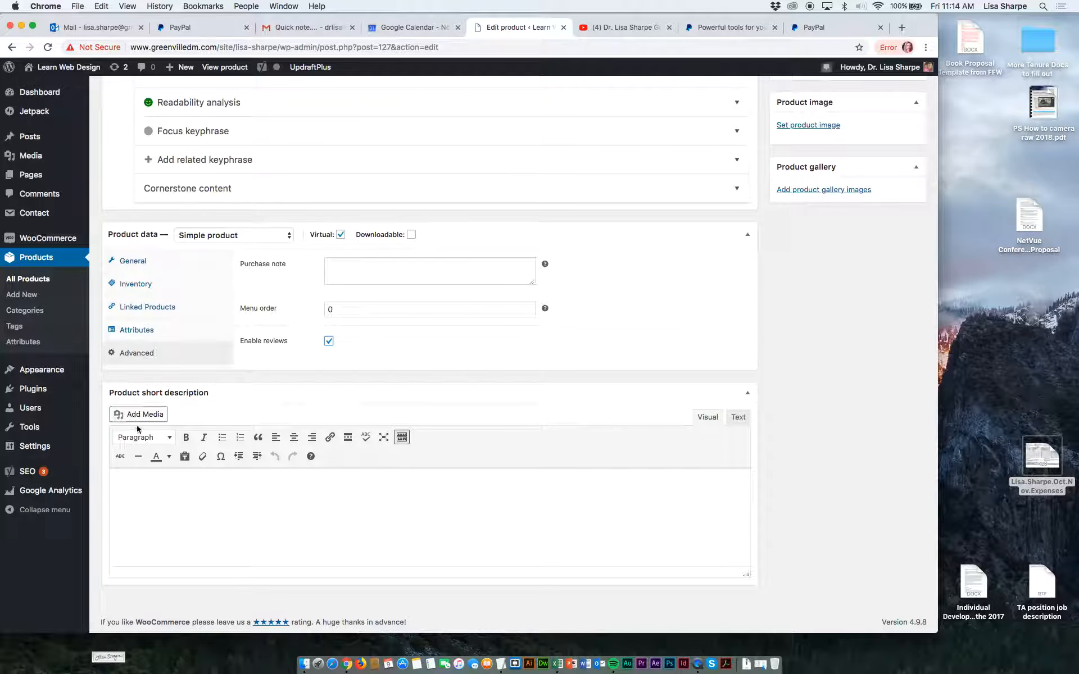
# Copy the full text of the main product description into the product short description.
pyautogui.scroll(2, 266, 275)
pyautogui.scroll(10, 266, 272)
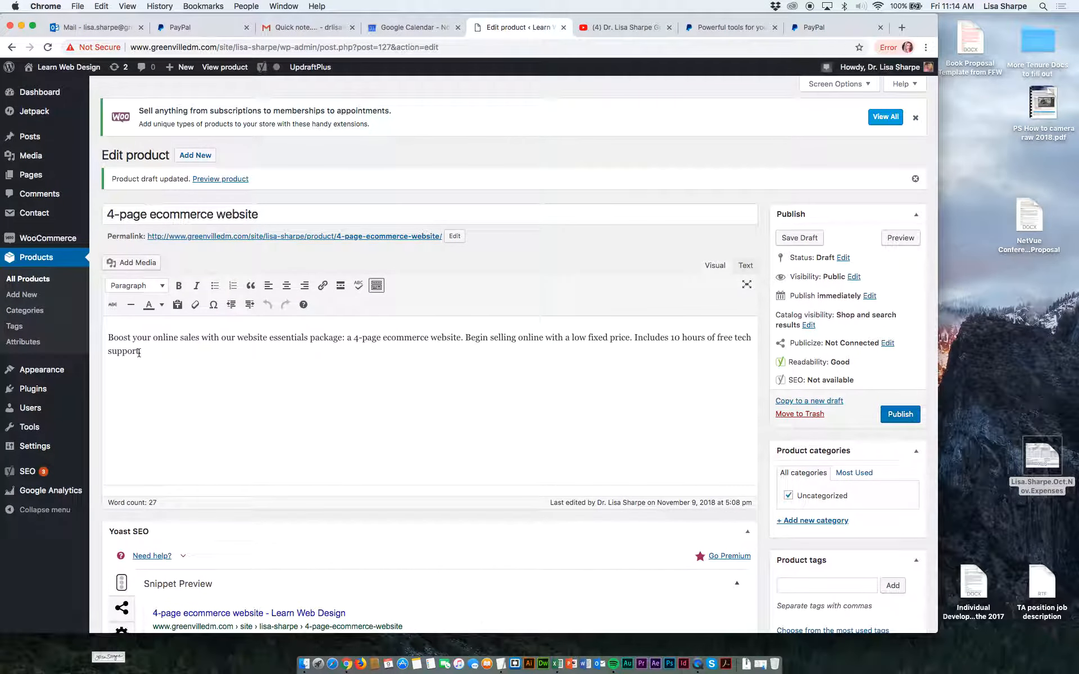
pyautogui.moveTo(145, 351); pyautogui.dragTo(106, 327)
pyautogui.press('super+c')
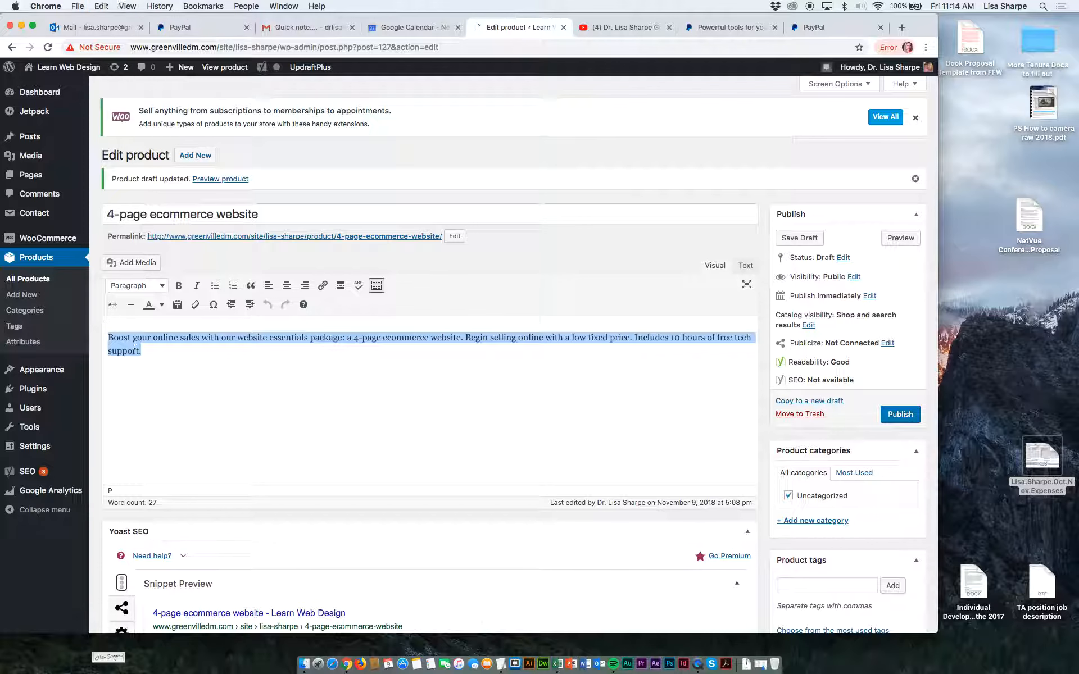
pyautogui.scroll(-10, 156, 366)
pyautogui.scroll(-2, 157, 369)
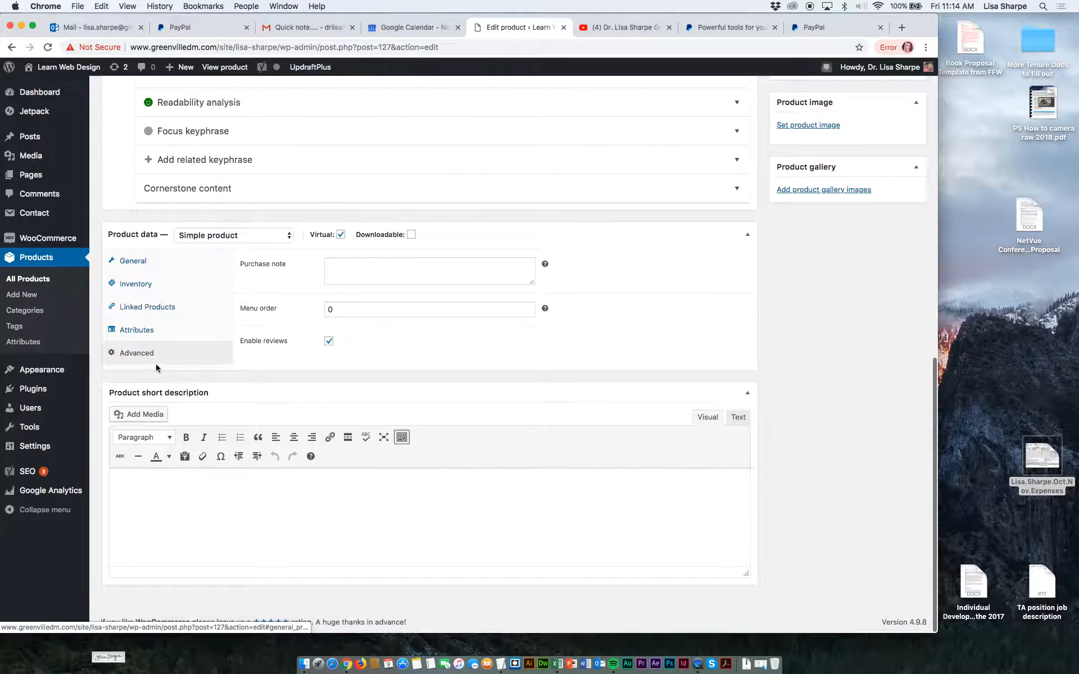
pyautogui.click(157, 483)
pyautogui.press('super+v')
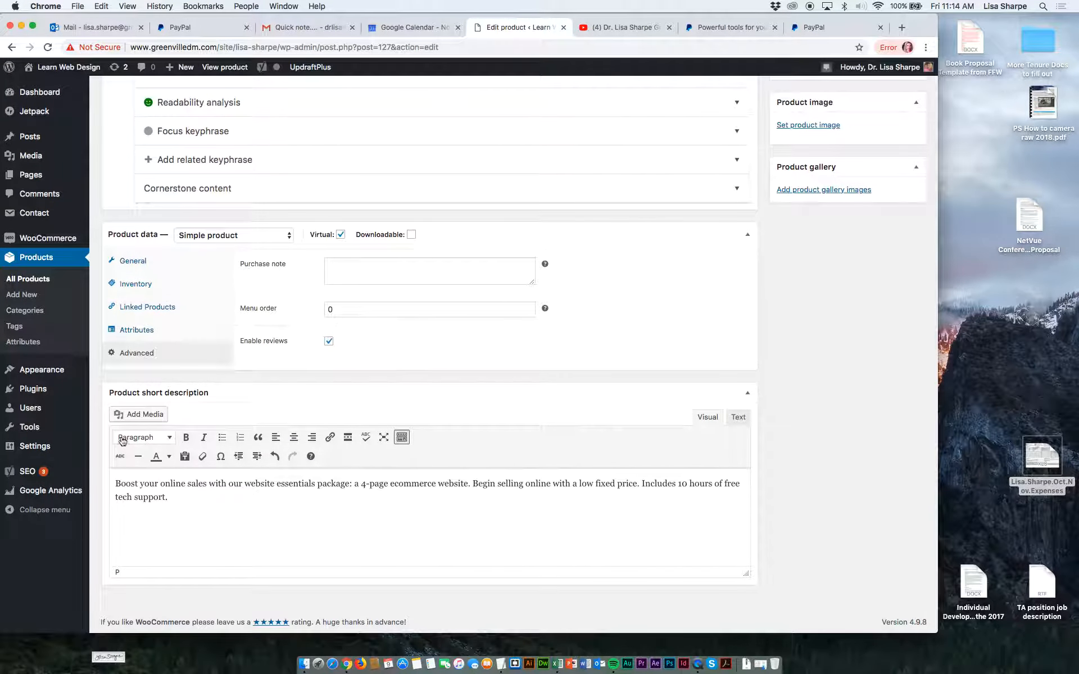
# Choose the library image Screenshot-2018-07-24-13.20.42-1.png for the short description and title it "4-opage e-commerce website".
pyautogui.click(137, 416)
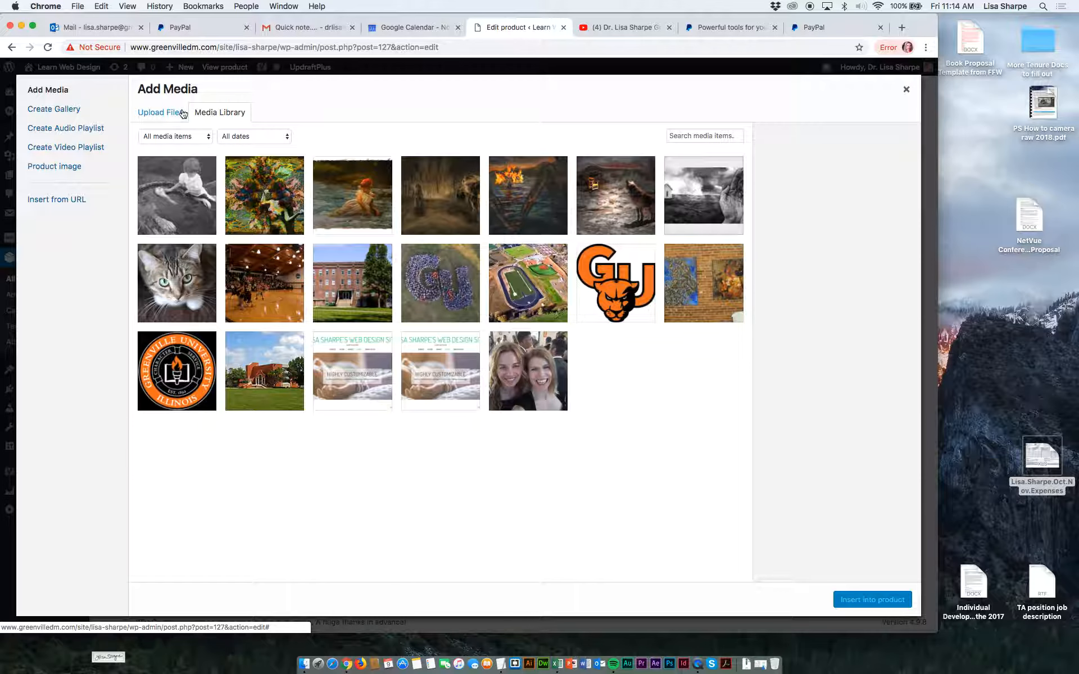
pyautogui.click(333, 364)
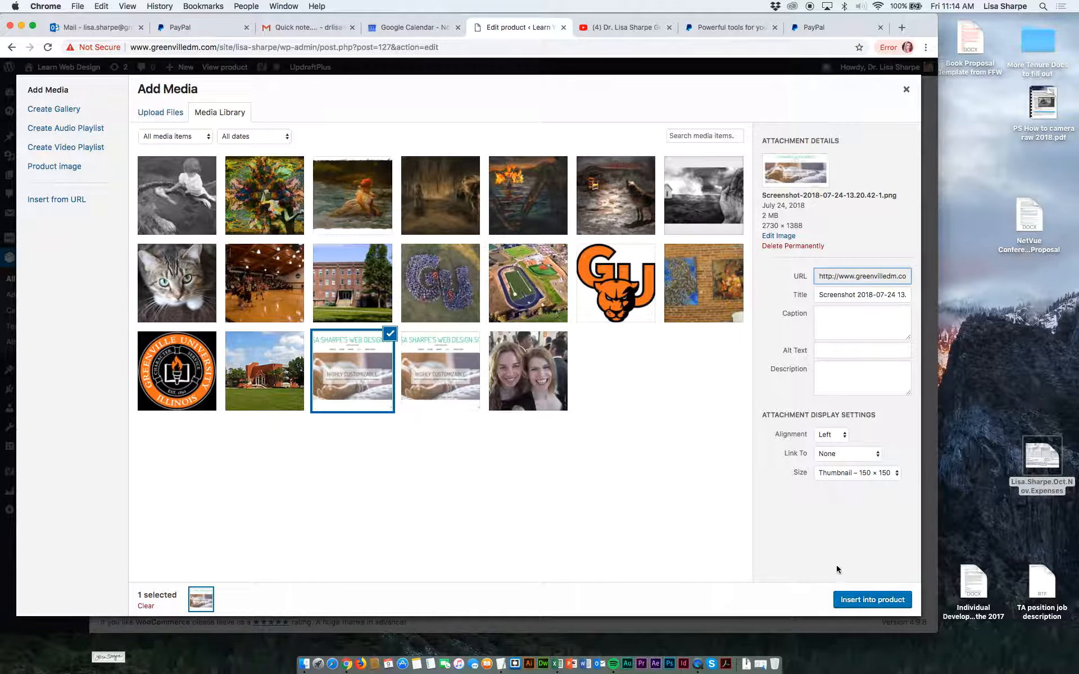
pyautogui.moveTo(821, 296); pyautogui.dragTo(928, 299)
pyautogui.write('Webs')
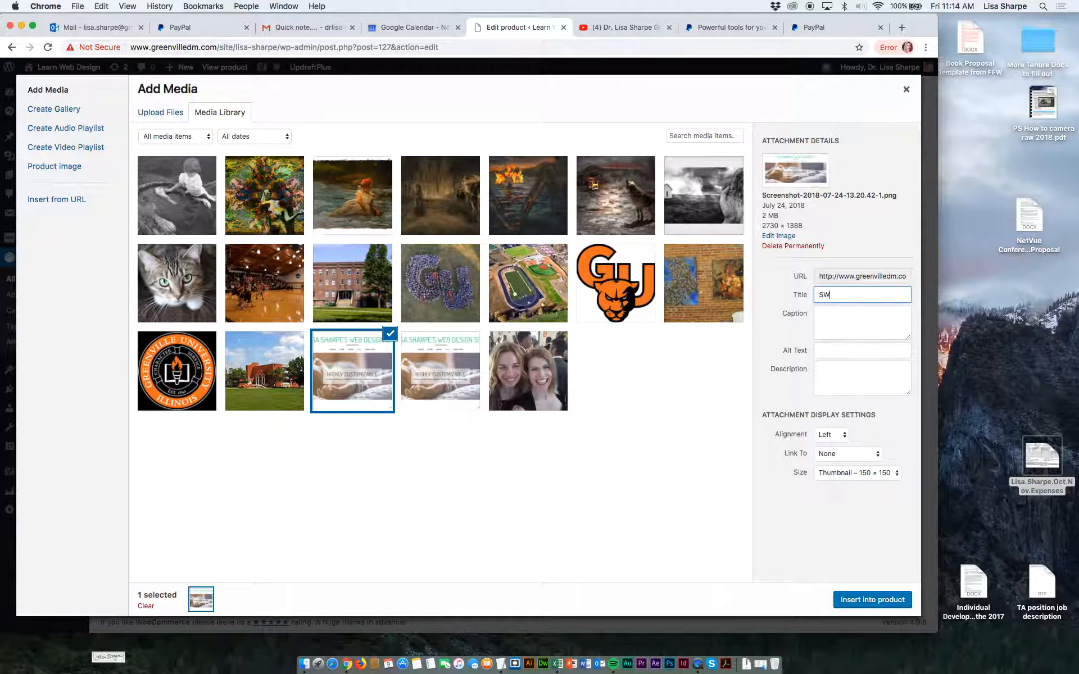
pyautogui.press('BackSpace')
pyautogui.press('BackSpace')
pyautogui.press('BackSpace')
pyautogui.press('BackSpace')
pyautogui.write('4-opage ')
pyautogui.write('e-commer')
pyautogui.write('ce website')
# Copy the title "4-opage e-commerce website" into the image's caption, alt text and description.
pyautogui.press('super+a')
pyautogui.press('super+c')
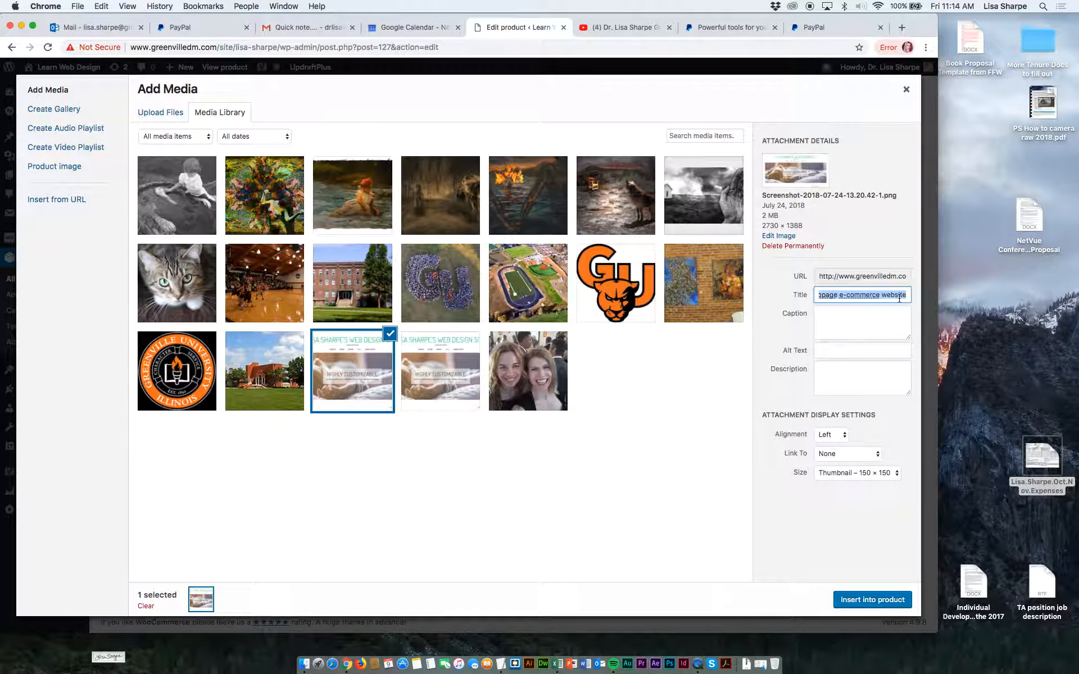
pyautogui.click(880, 323)
pyautogui.press('super+v')
pyautogui.click(846, 353)
pyautogui.press('super+v')
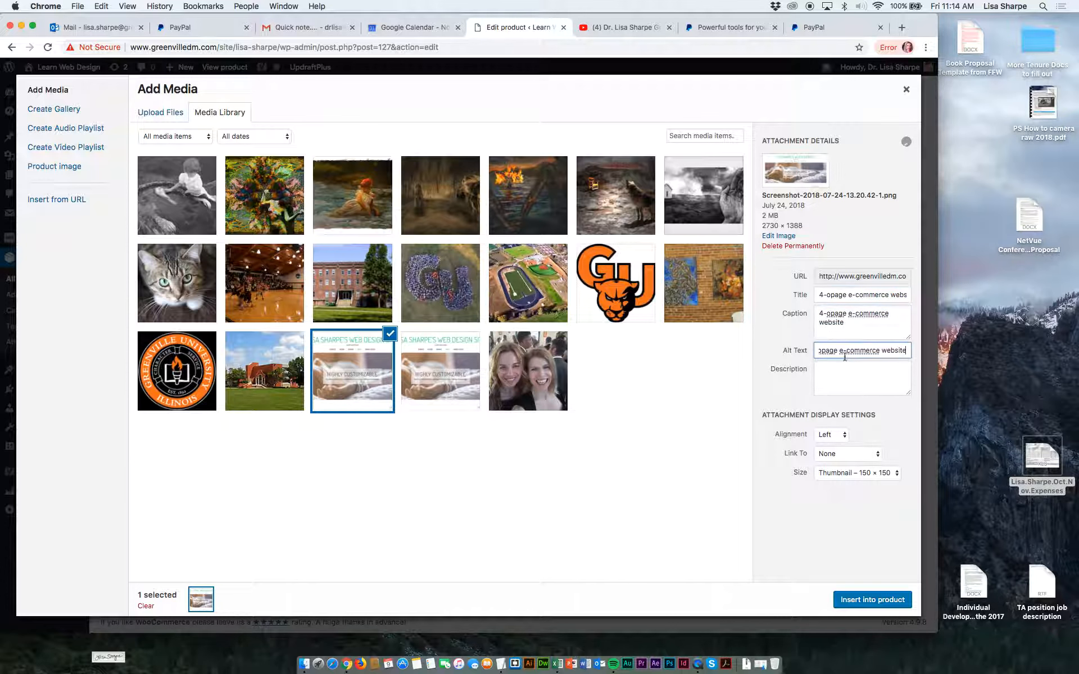
pyautogui.click(835, 374)
pyautogui.press('super+v')
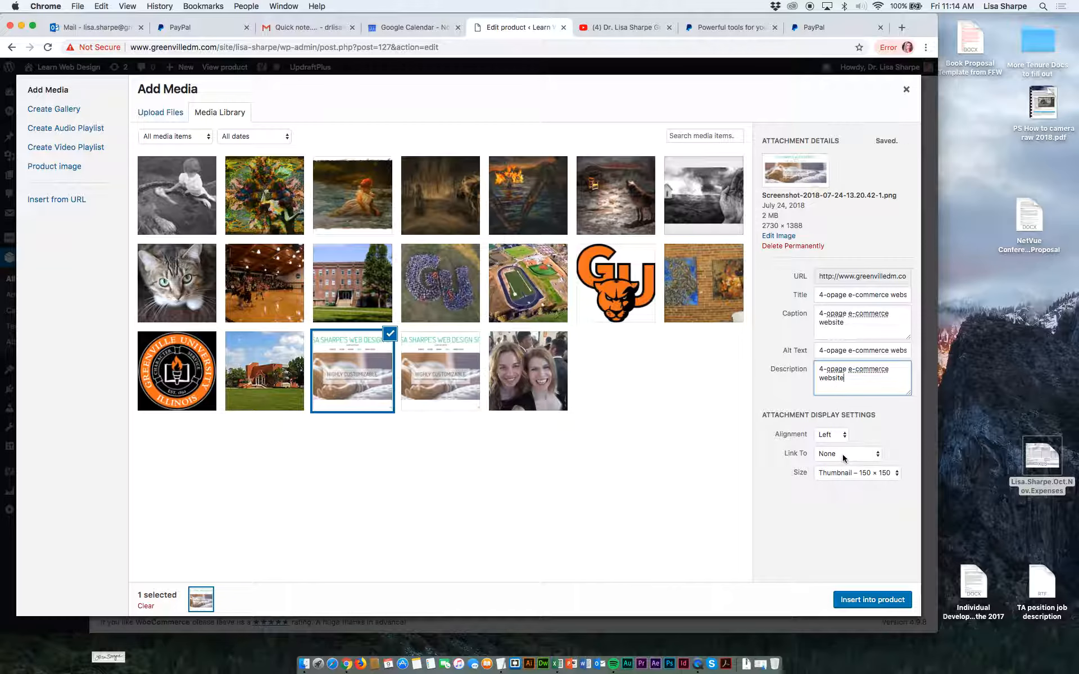
# Insert the image into the product short description at the Medium – 300 × 153 size.
pyautogui.click(849, 474)
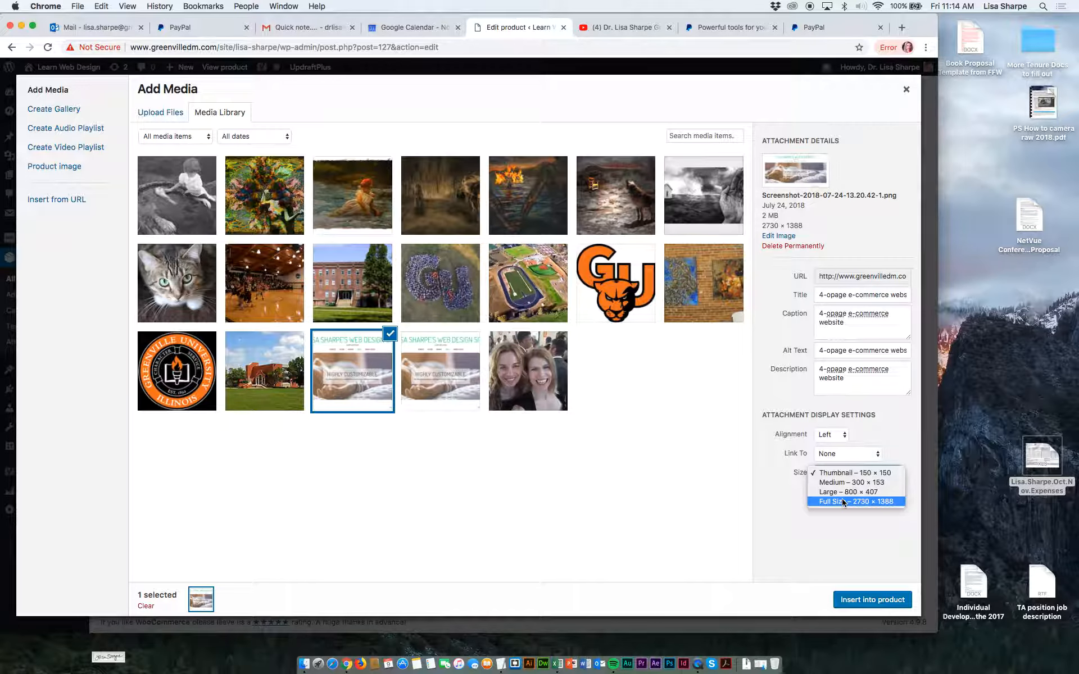
pyautogui.click(842, 483)
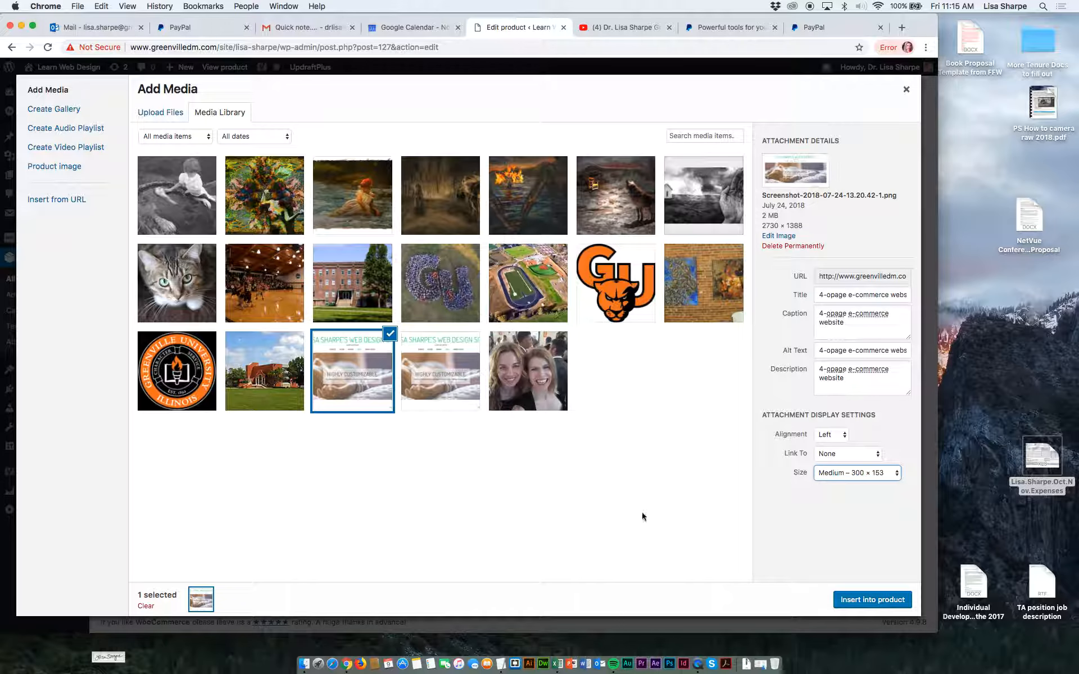
pyautogui.click(853, 601)
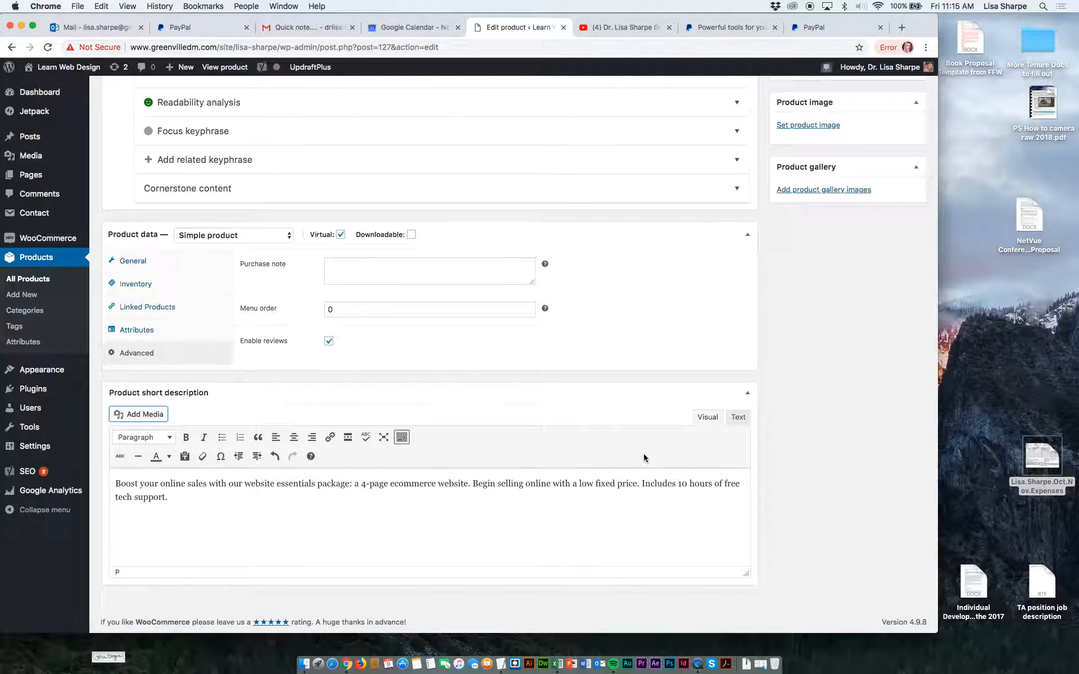
# Insert the same screenshot image at Medium – 300 × 153 below the text of the main product description.
pyautogui.scroll(3, 356, 482)
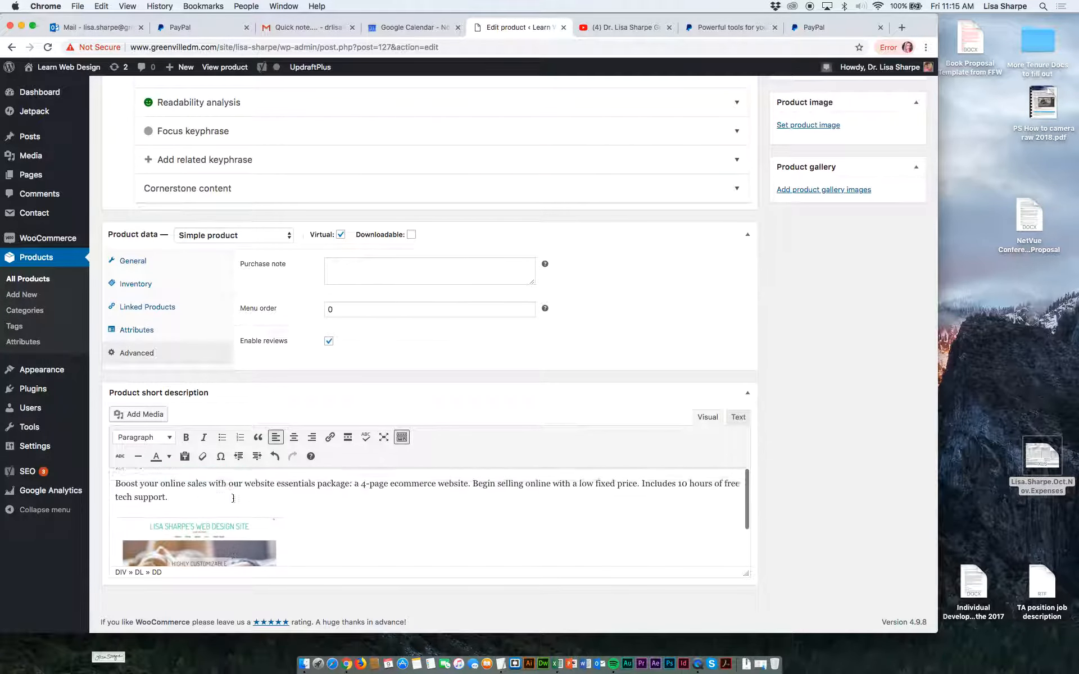
pyautogui.scroll(10, 299, 278)
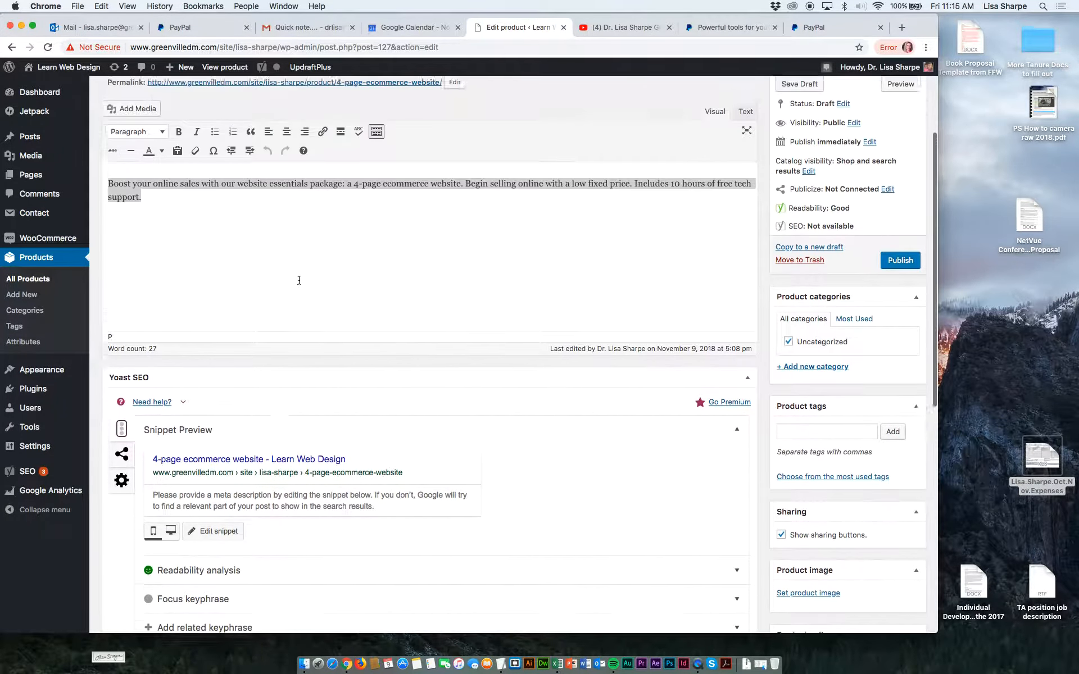
pyautogui.click(190, 275)
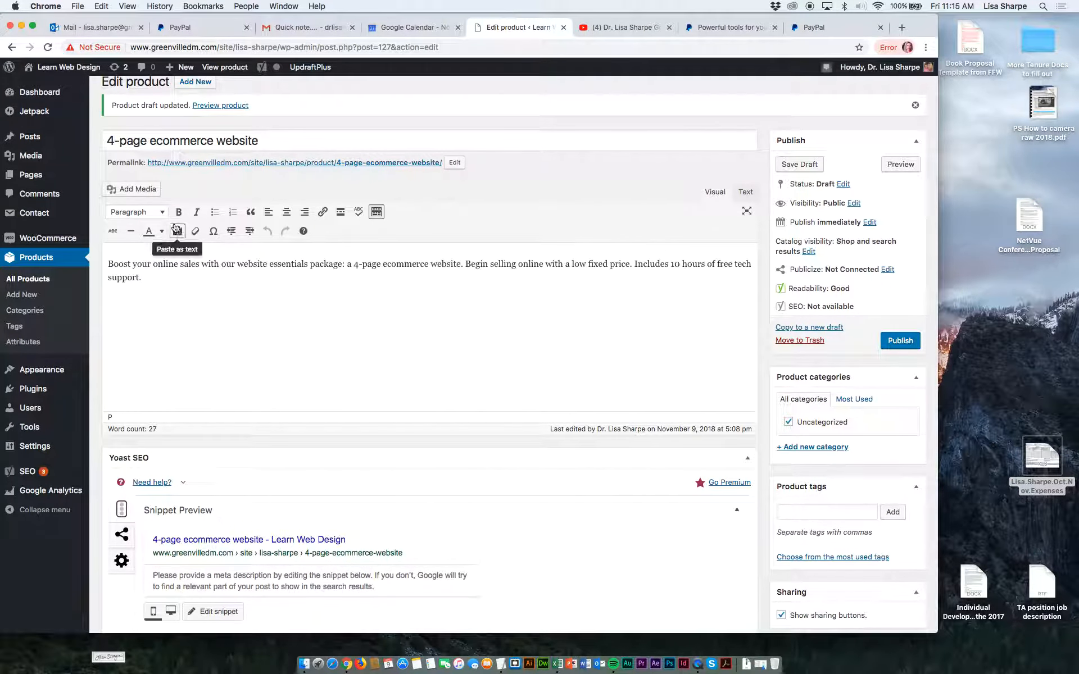
pyautogui.click(130, 191)
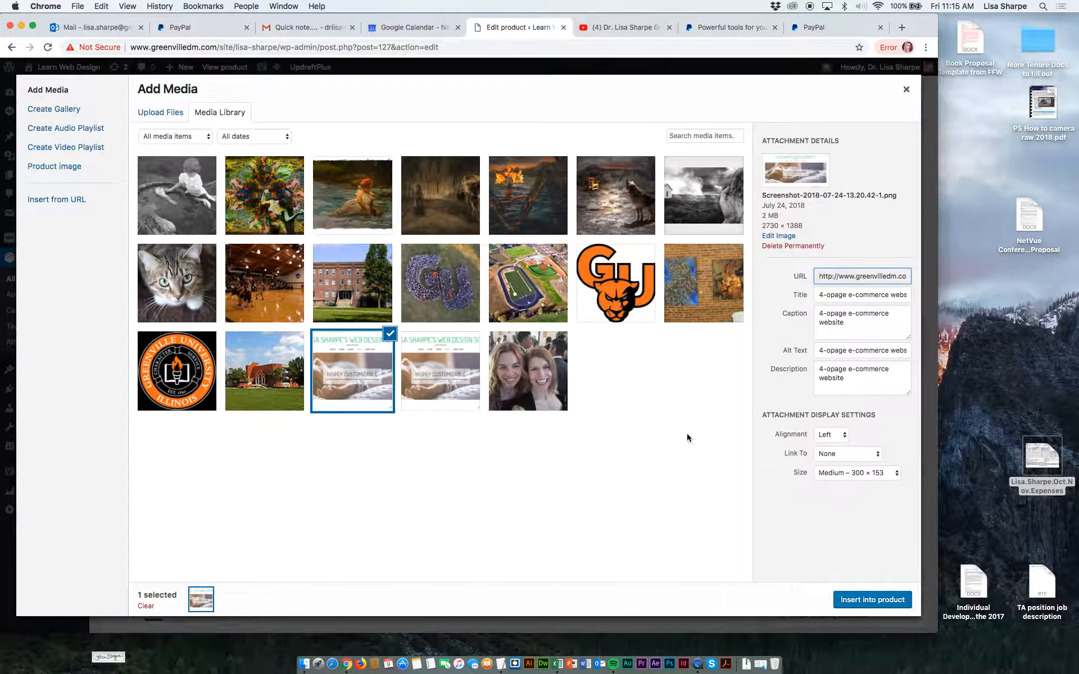
pyautogui.click(887, 600)
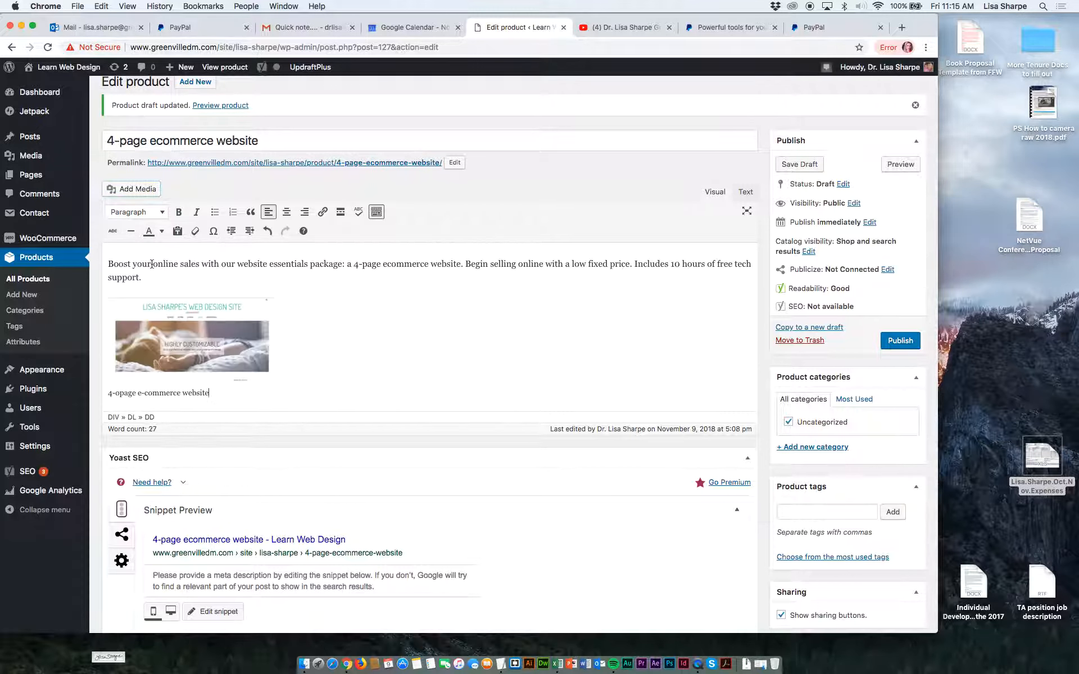
# Move the image above the text of the main product description and delete its leftover caption.
pyautogui.click(131, 325)
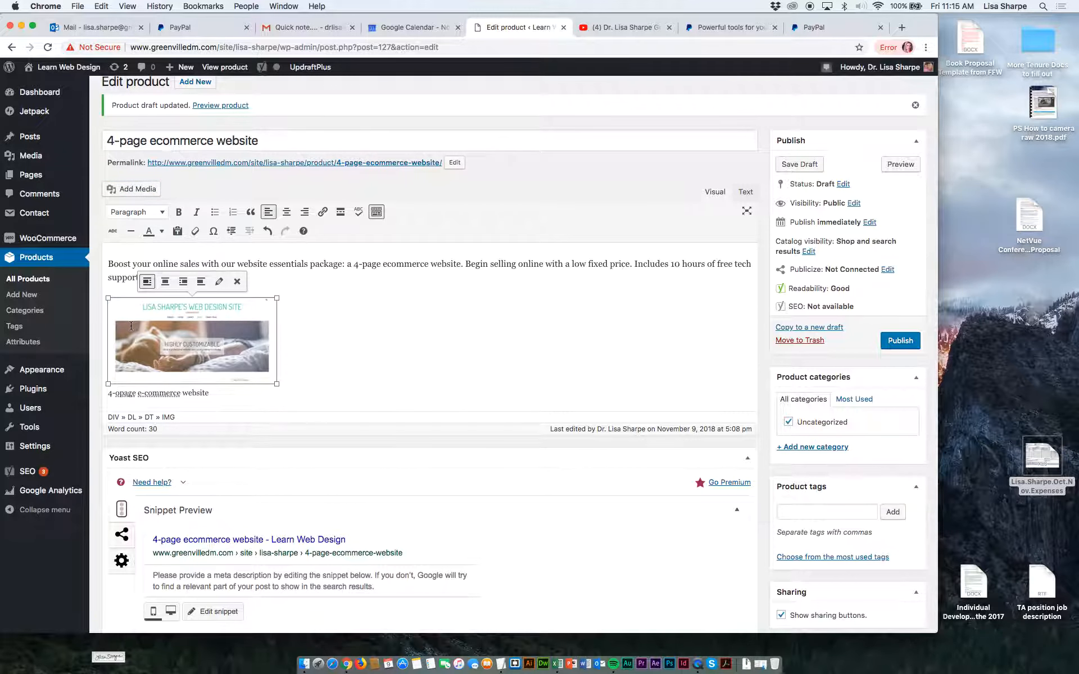
pyautogui.press('BackSpace')
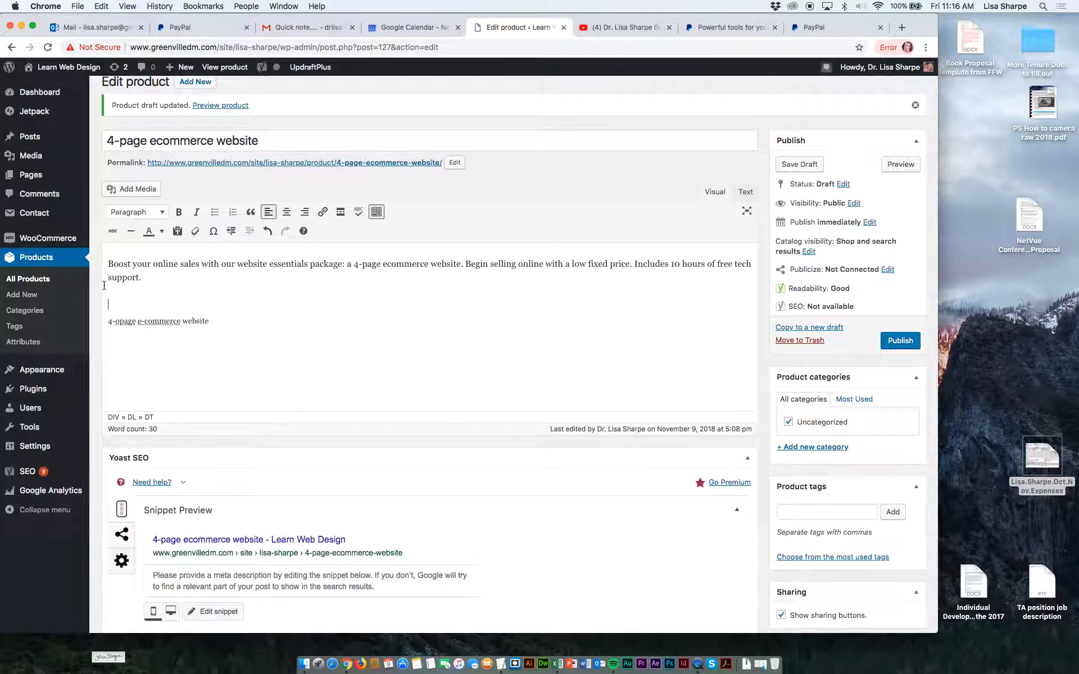
pyautogui.click(108, 268)
pyautogui.hotkey('ctrl', 'v')
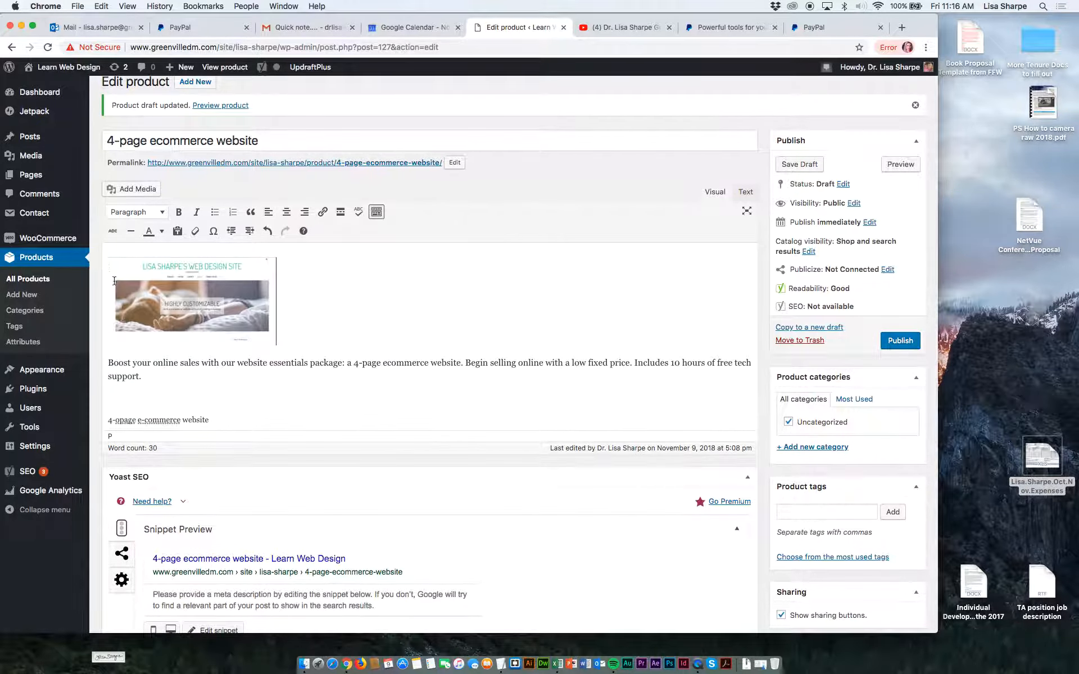
pyautogui.moveTo(207, 420); pyautogui.dragTo(108, 406)
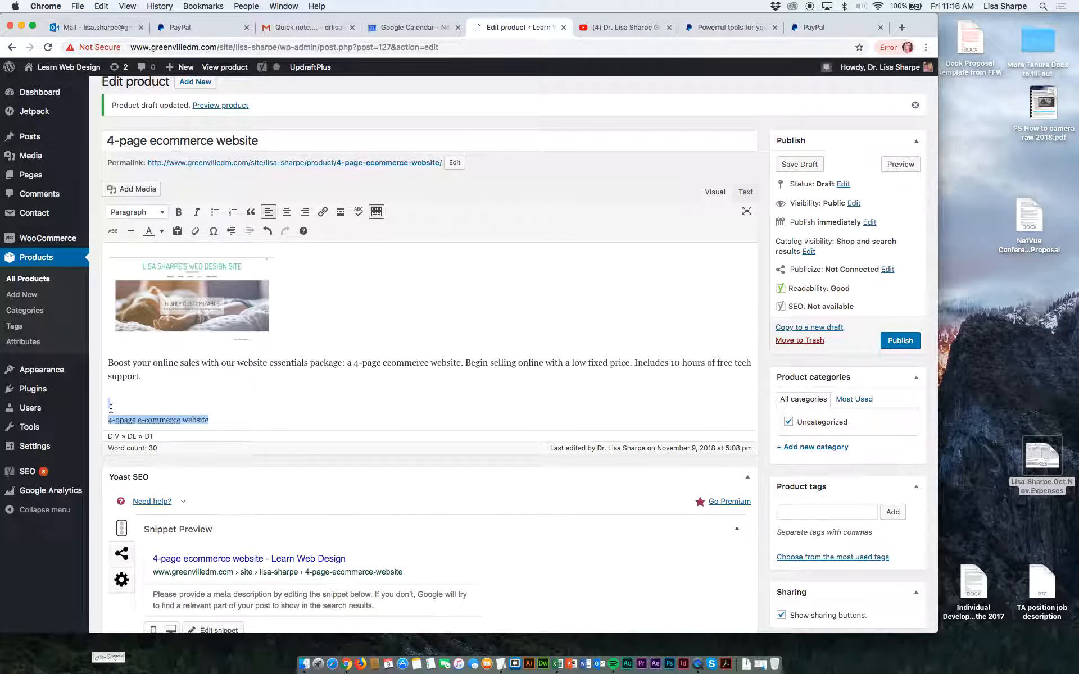
pyautogui.press('BackSpace')
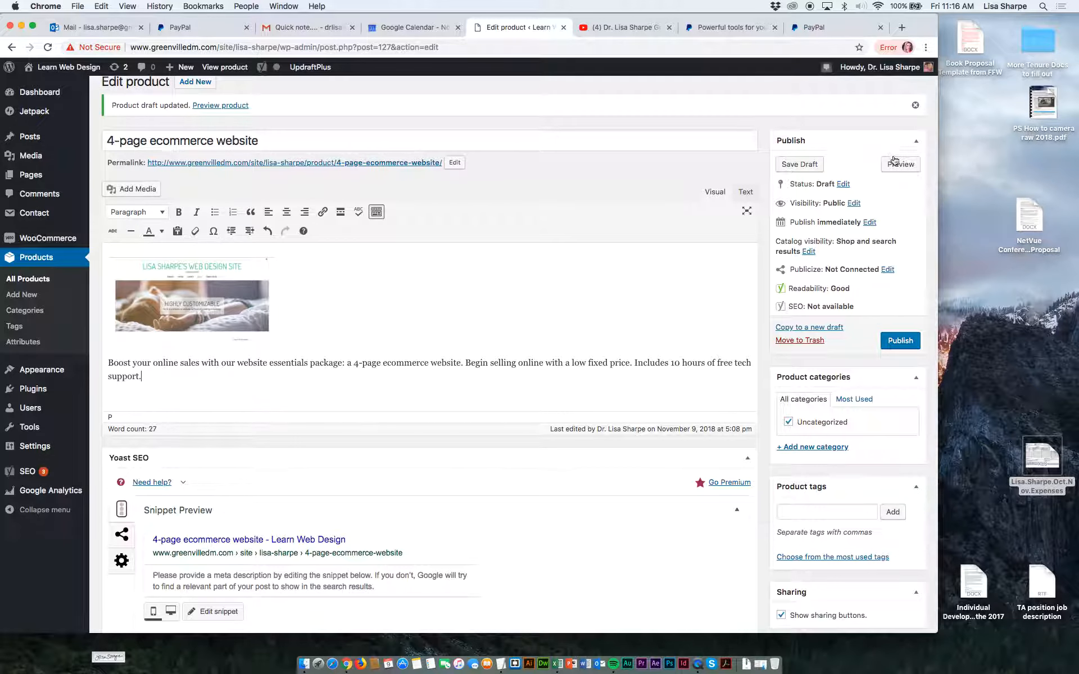
# Save the product draft, going back to the product editor to repeat the save, and publish the product.
pyautogui.click(816, 165)
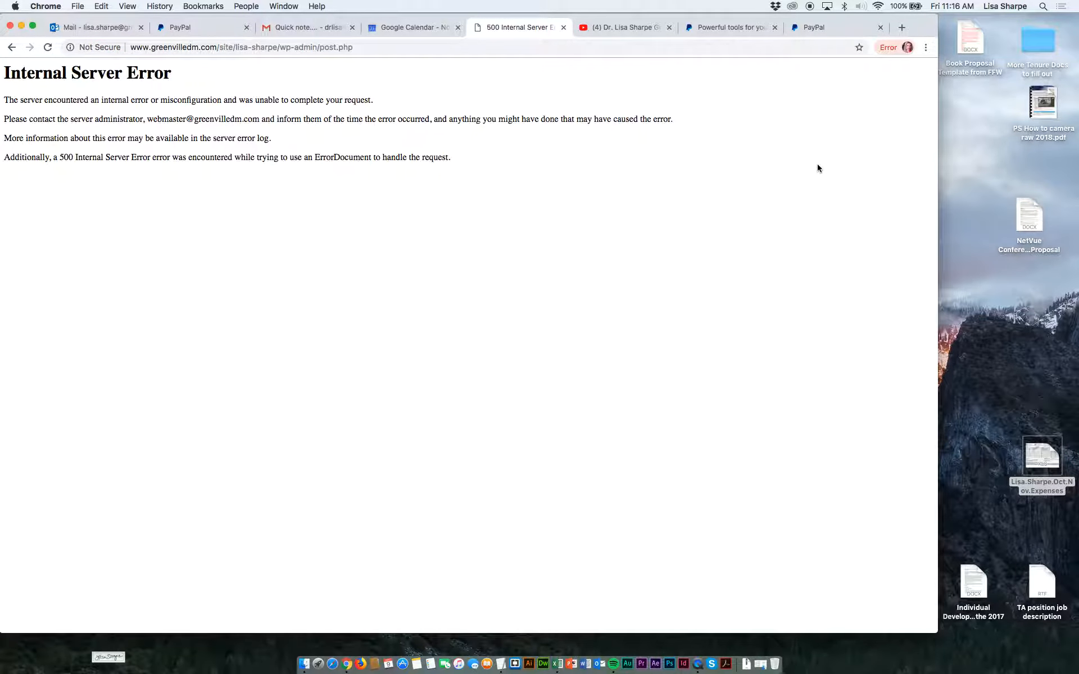
pyautogui.click(12, 47)
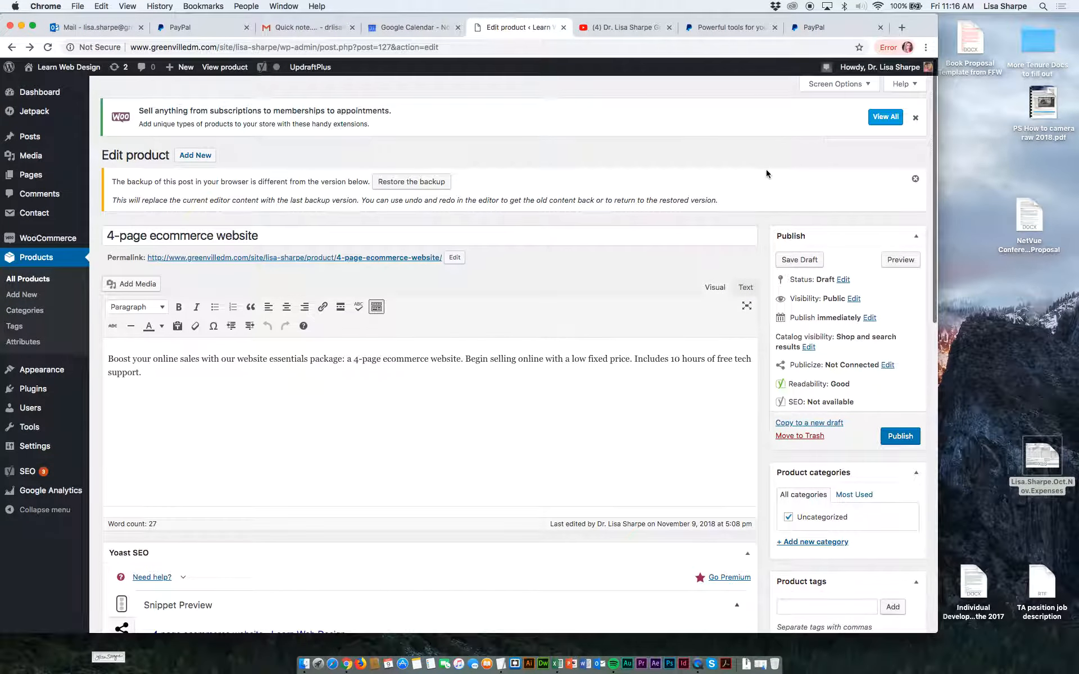
pyautogui.click(815, 264)
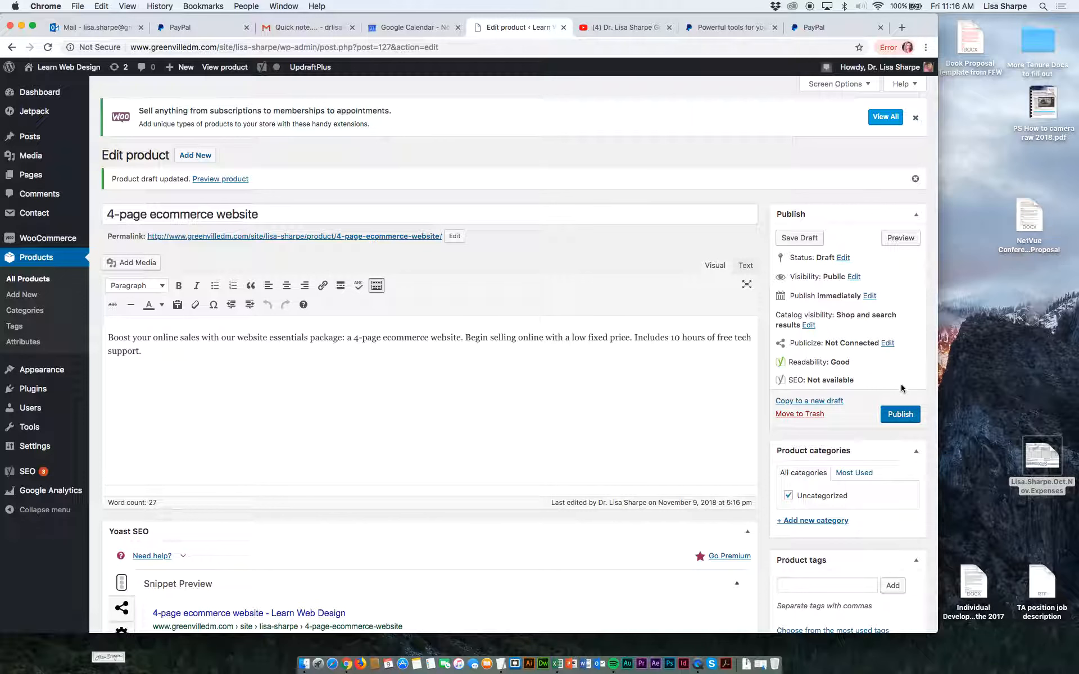
pyautogui.click(899, 416)
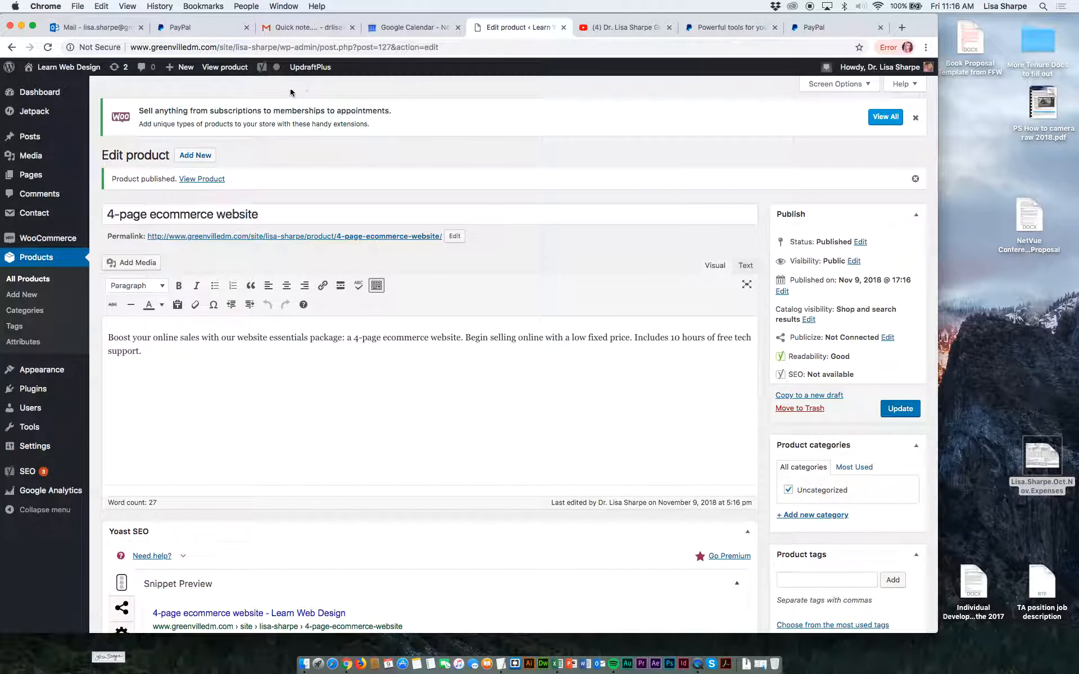
# View the published product's page on the site and examine its image, category and description.
pyautogui.click(226, 69)
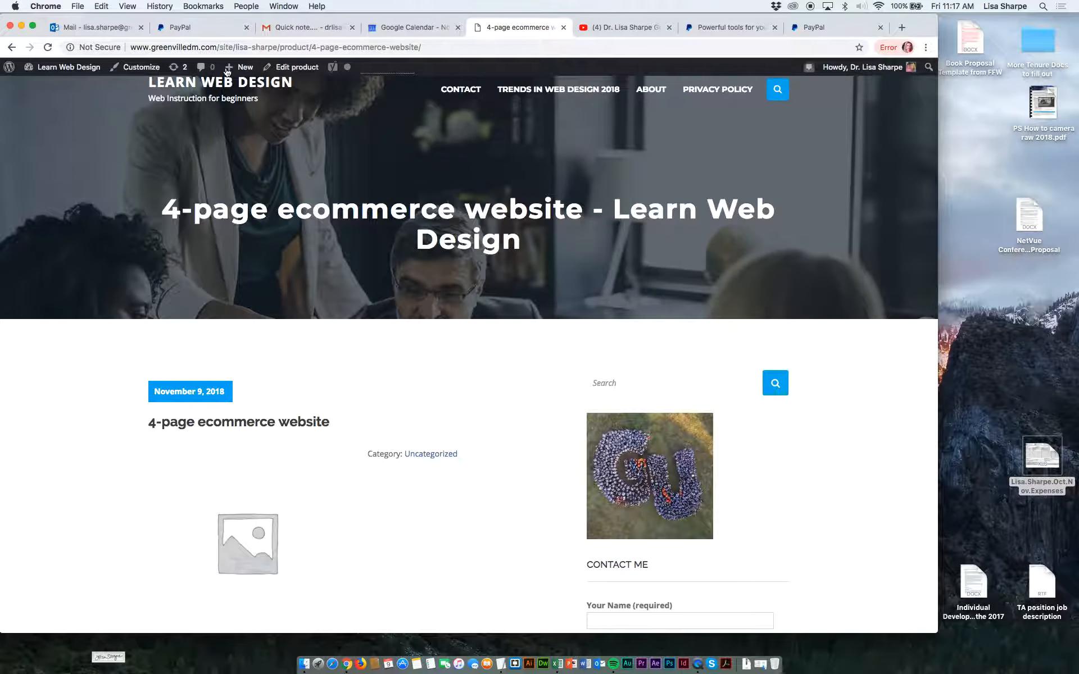
pyautogui.scroll(-6, 227, 71)
pyautogui.scroll(1, 227, 72)
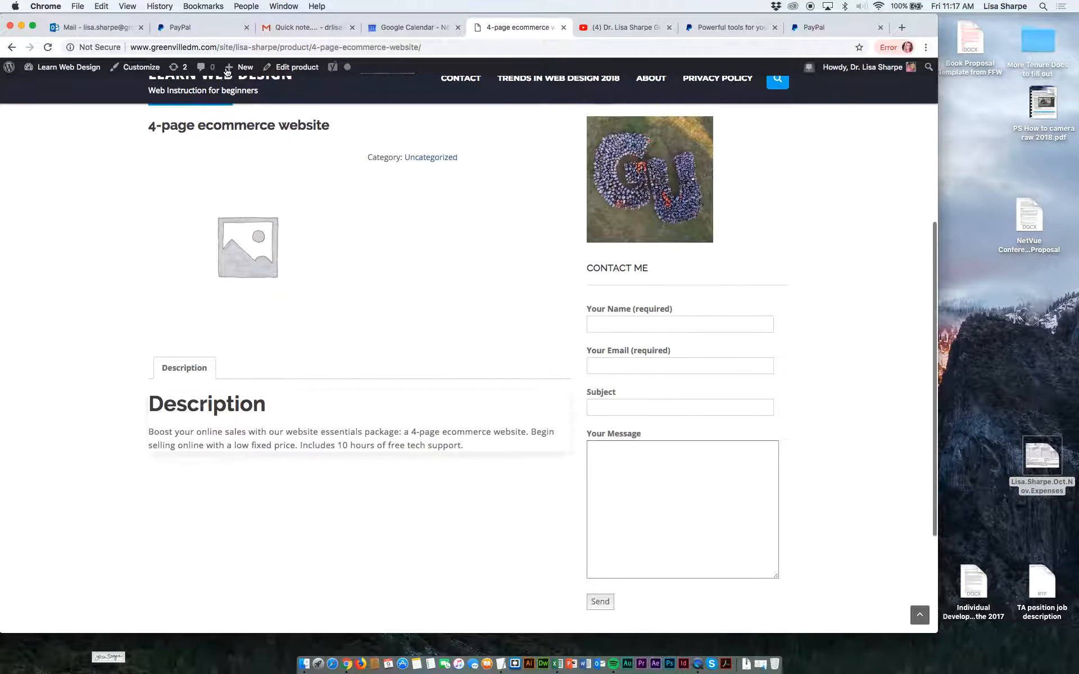
pyautogui.scroll(5, 227, 71)
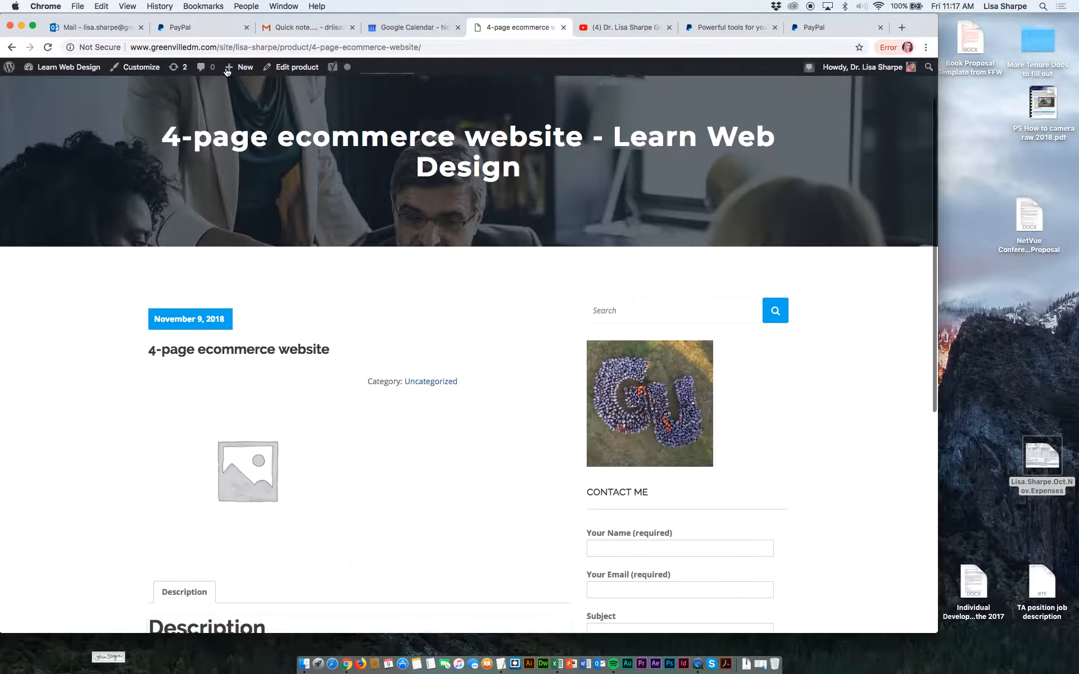
pyautogui.scroll(-1, 227, 72)
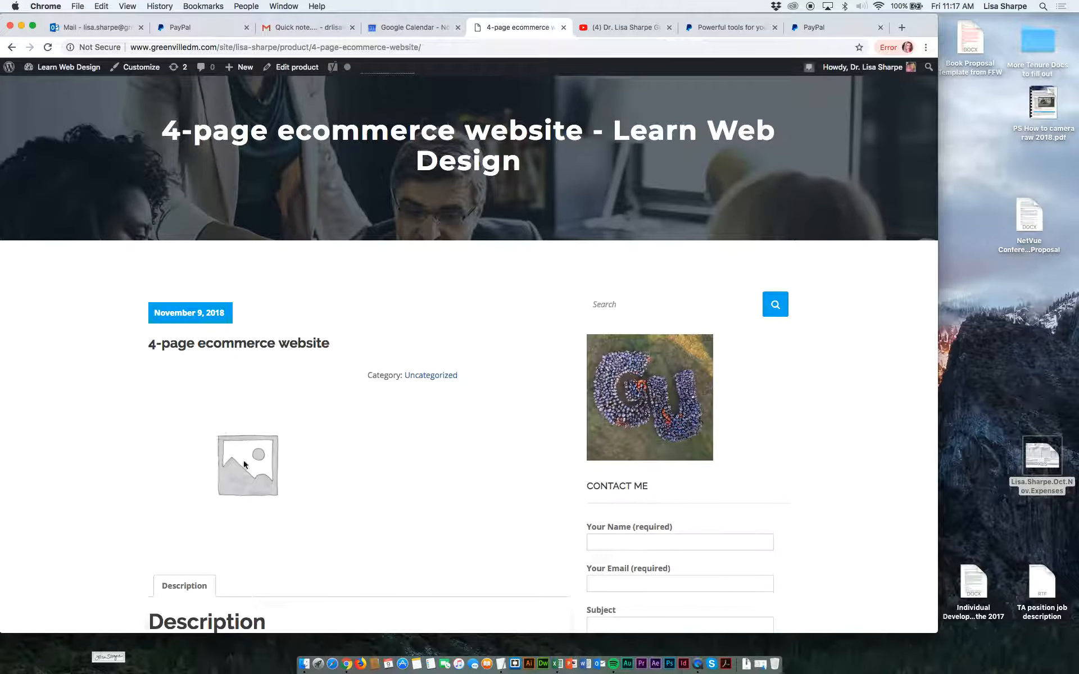
pyautogui.scroll(-4, 272, 436)
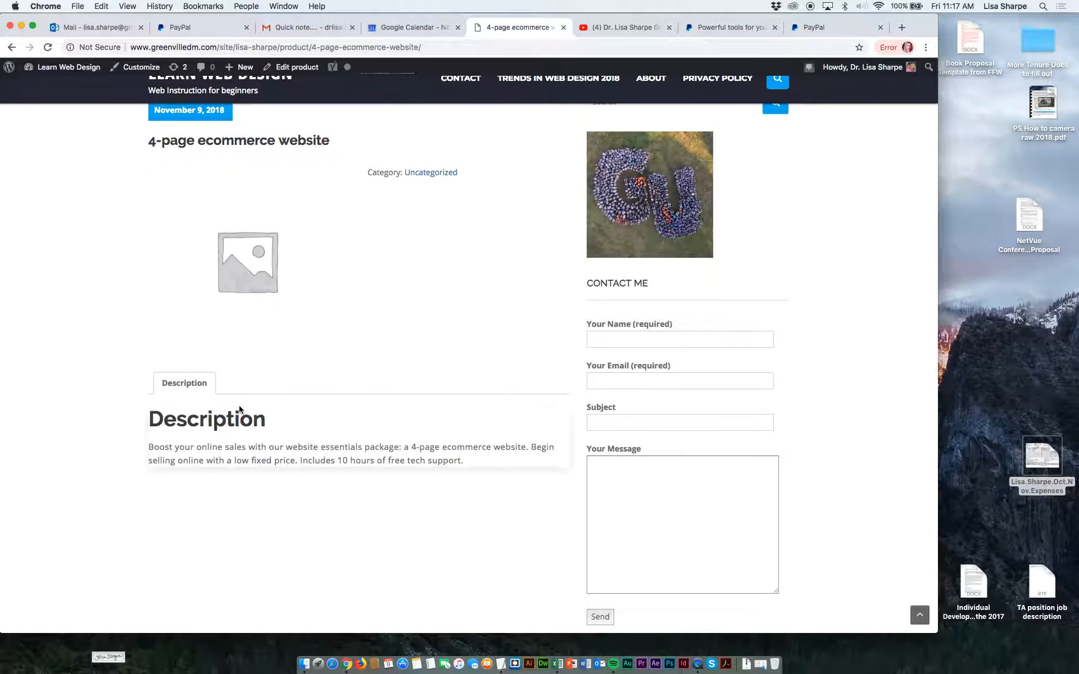
# Reopen the product for editing and insert the web design site screenshot from the media library before the main description's text.
pyautogui.scroll(2, 247, 301)
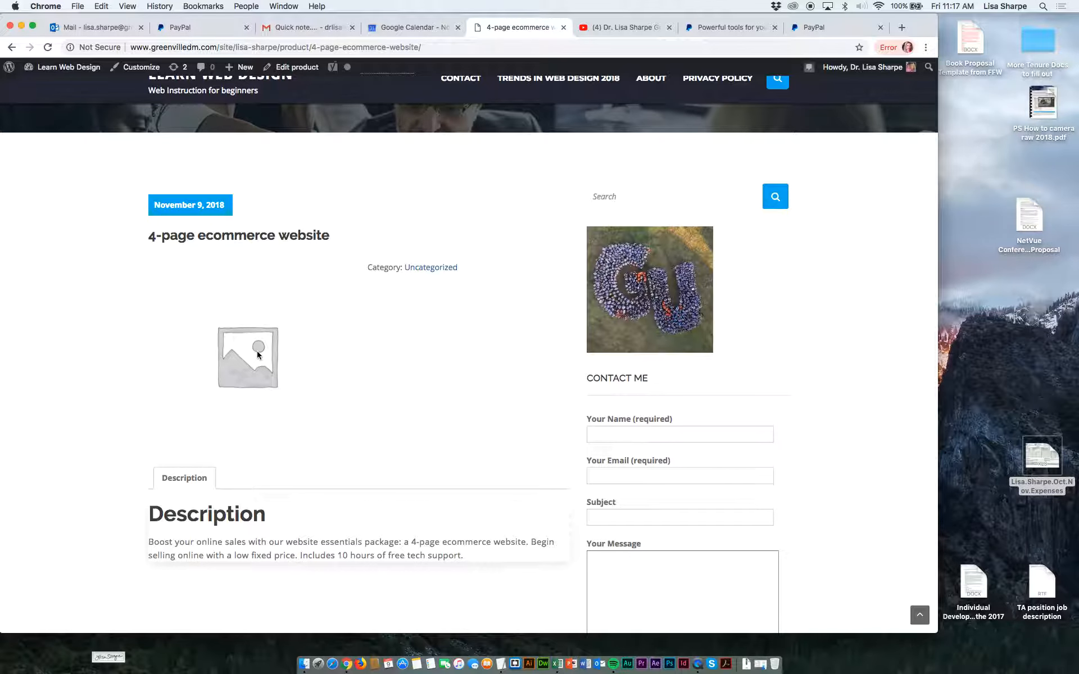
pyautogui.scroll(4, 255, 347)
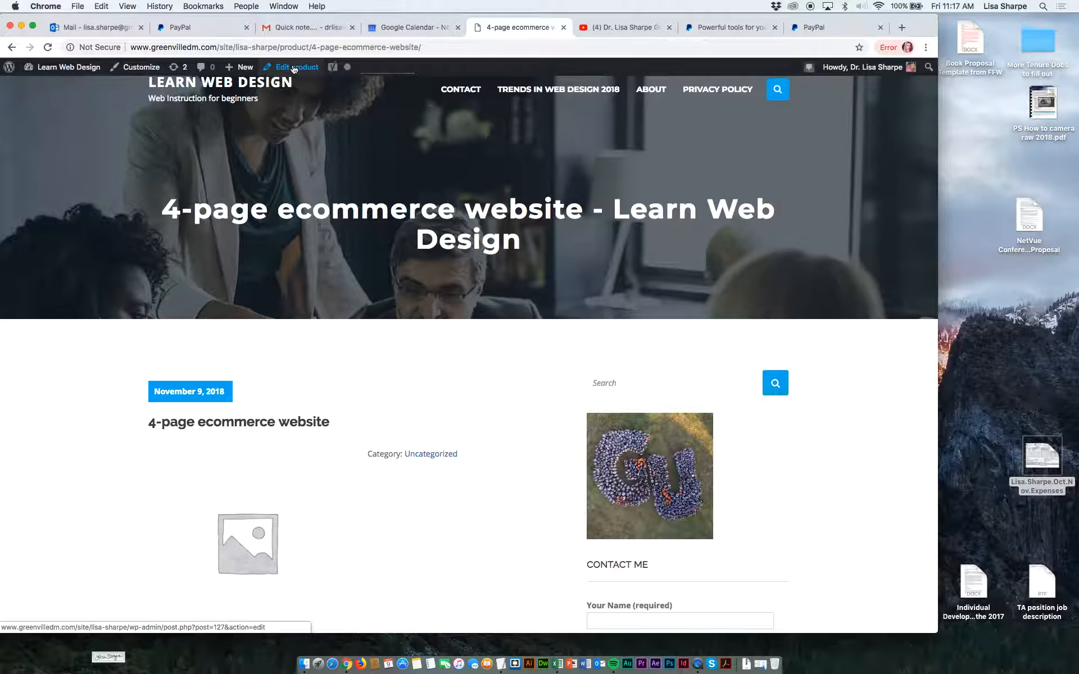
pyautogui.click(293, 68)
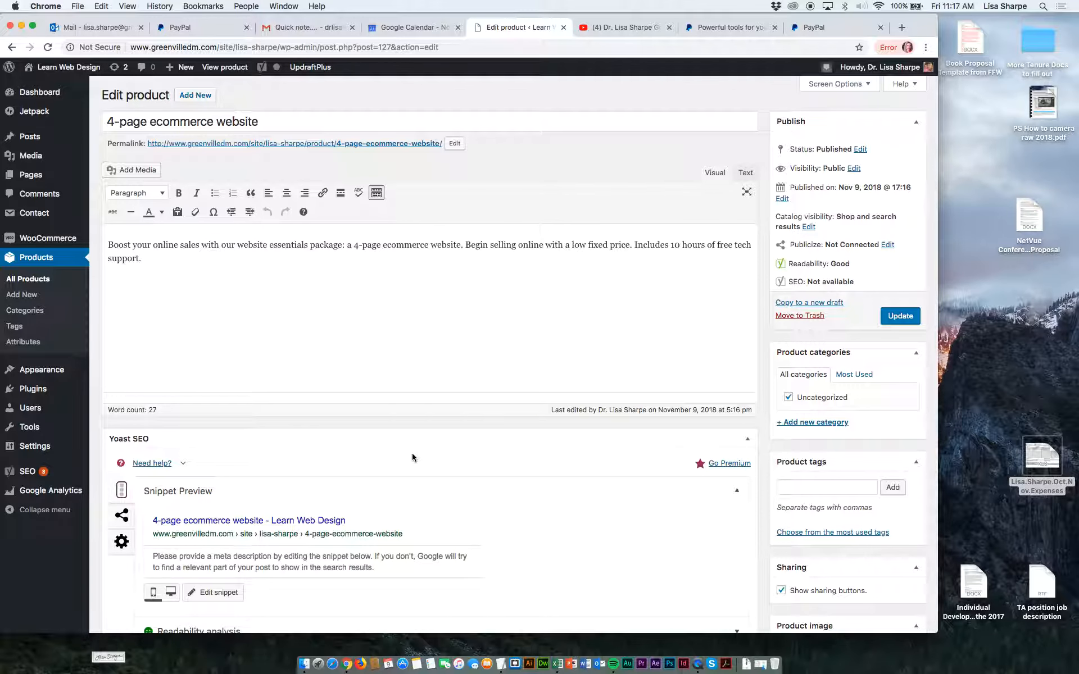
pyautogui.scroll(-2, 412, 453)
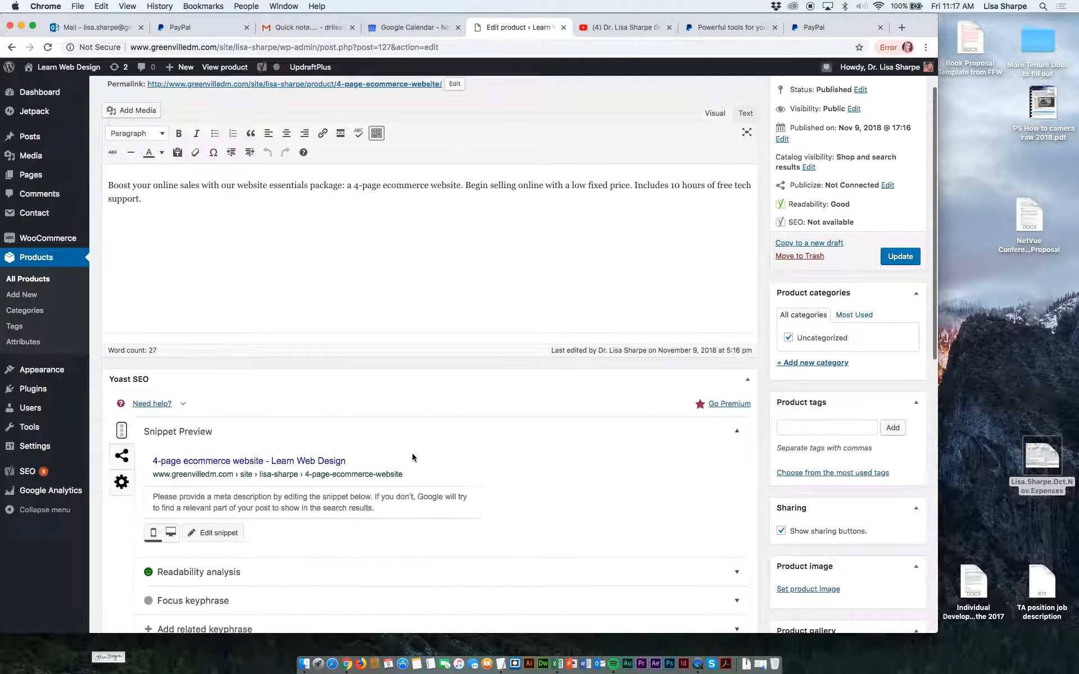
pyautogui.click(109, 185)
pyautogui.scroll(1, 117, 176)
pyautogui.scroll(1, 118, 175)
pyautogui.click(129, 162)
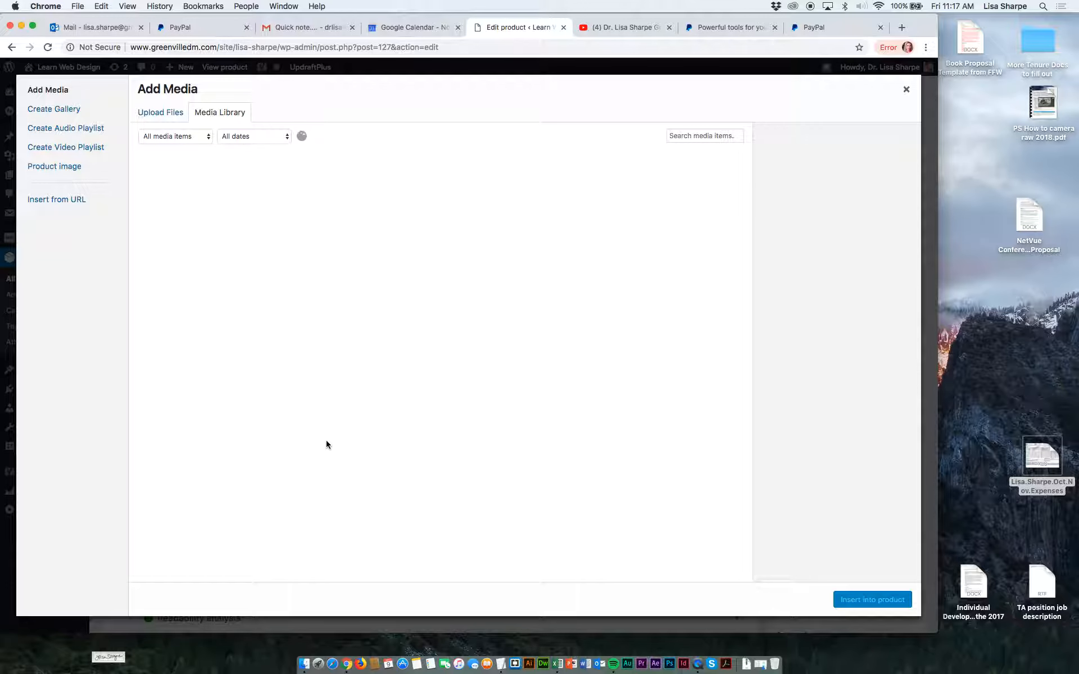
pyautogui.click(348, 373)
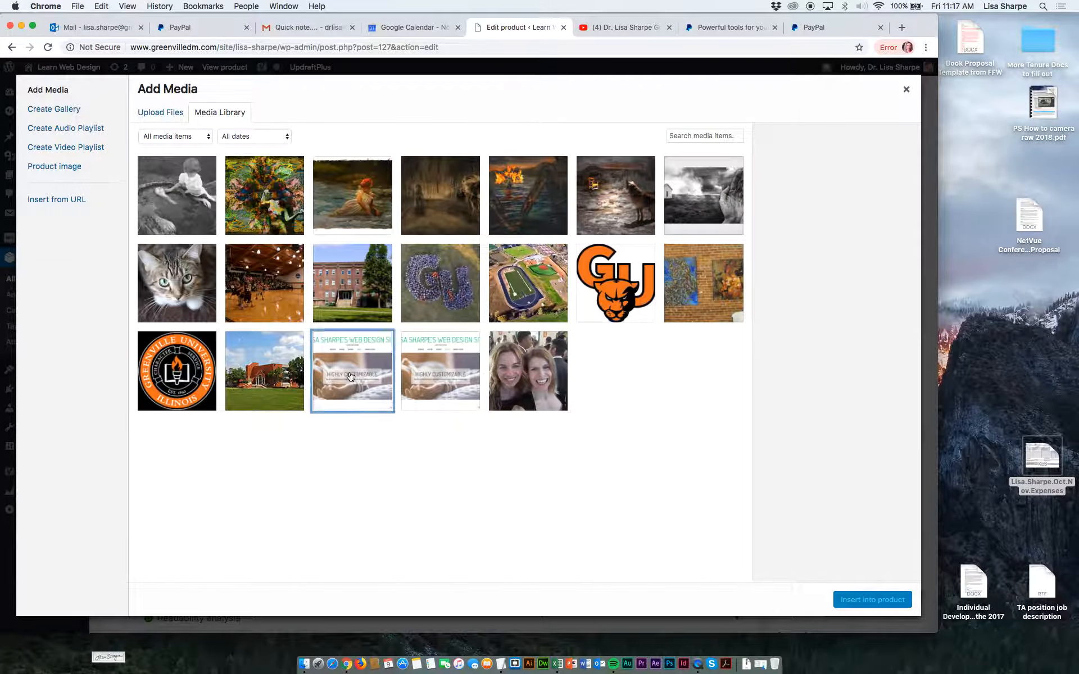
pyautogui.click(871, 599)
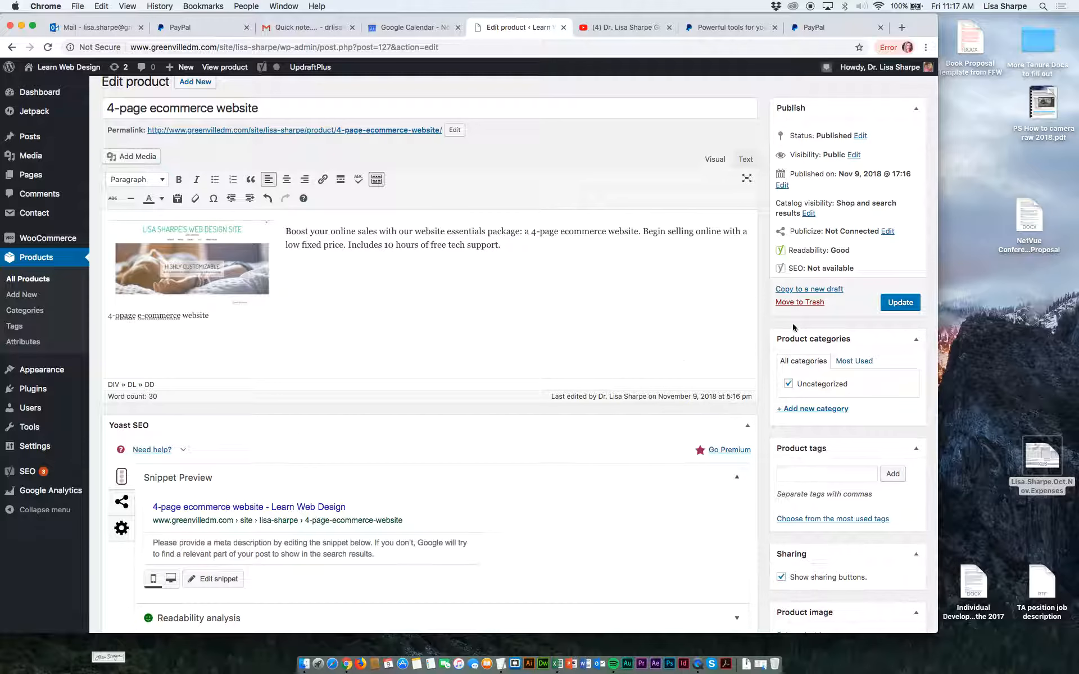
# Update the published product, repeating the update, and leave its permalink slug as 4-page-ecommerce-website.
pyautogui.click(891, 299)
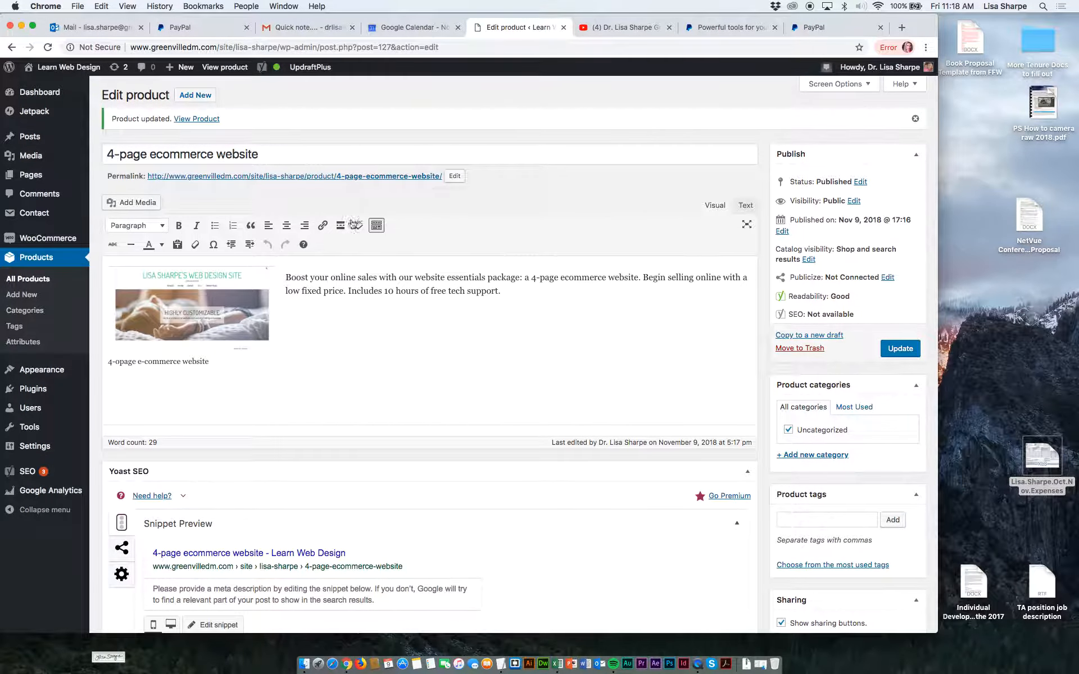
pyautogui.click(883, 352)
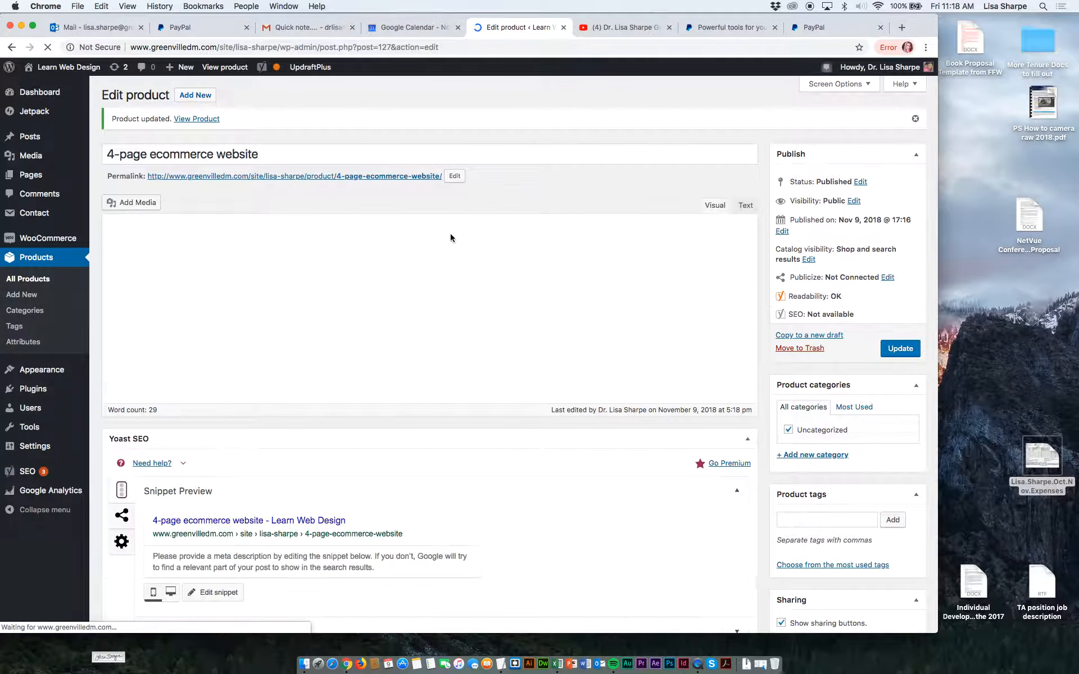
pyautogui.click(454, 177)
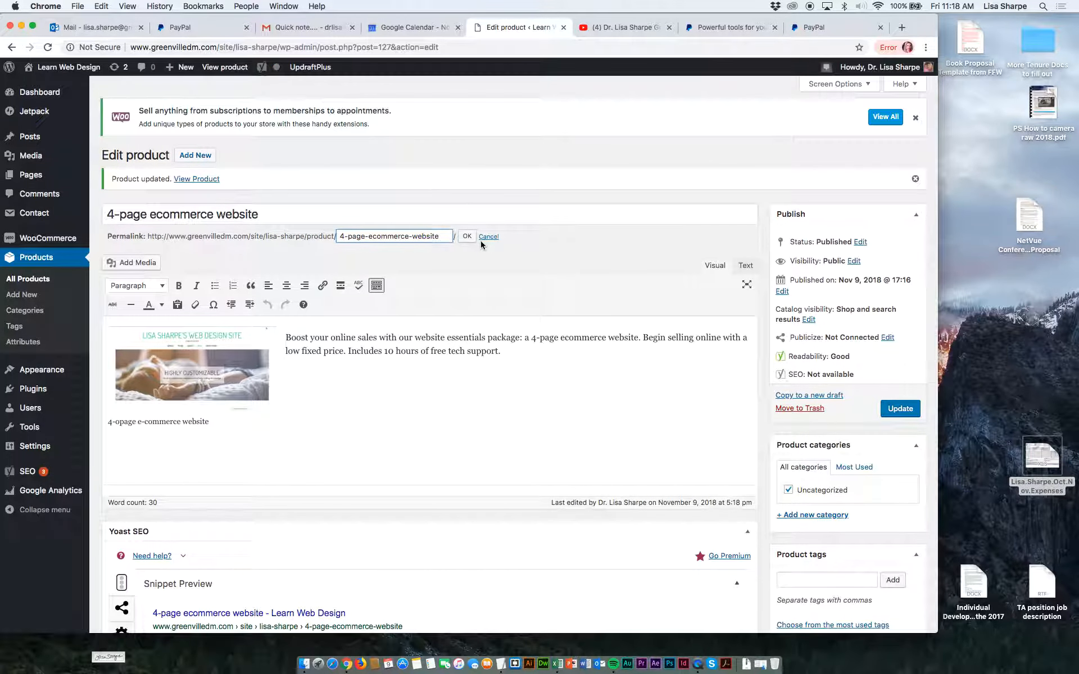
pyautogui.click(467, 237)
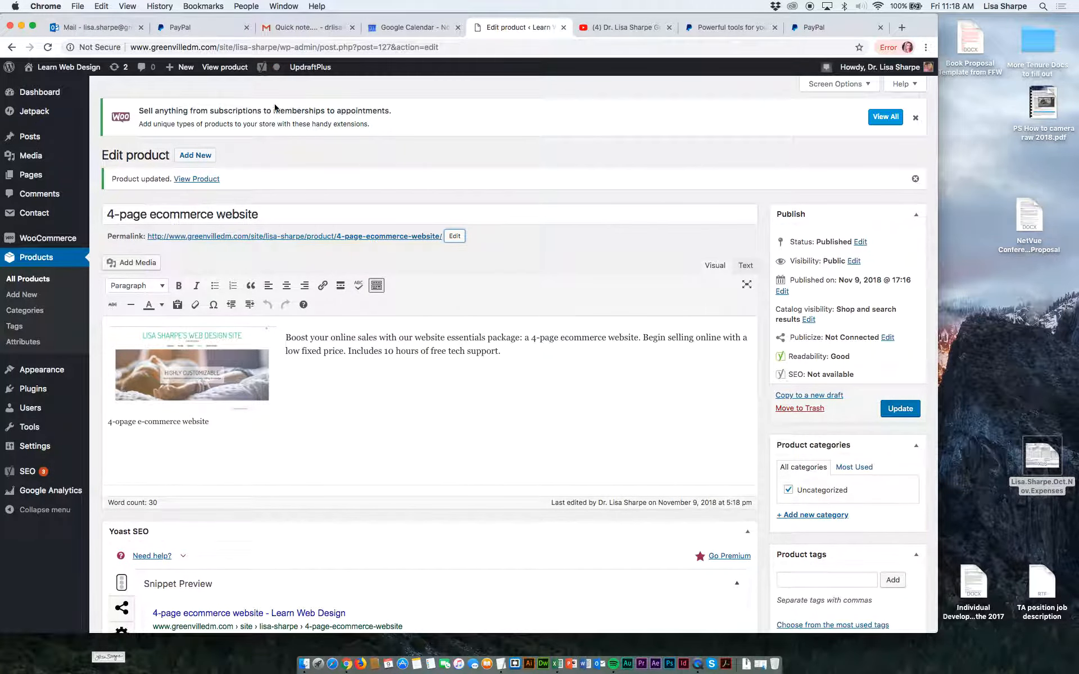
# View the updated product's page on the site and check the image inside its description.
pyautogui.click(216, 68)
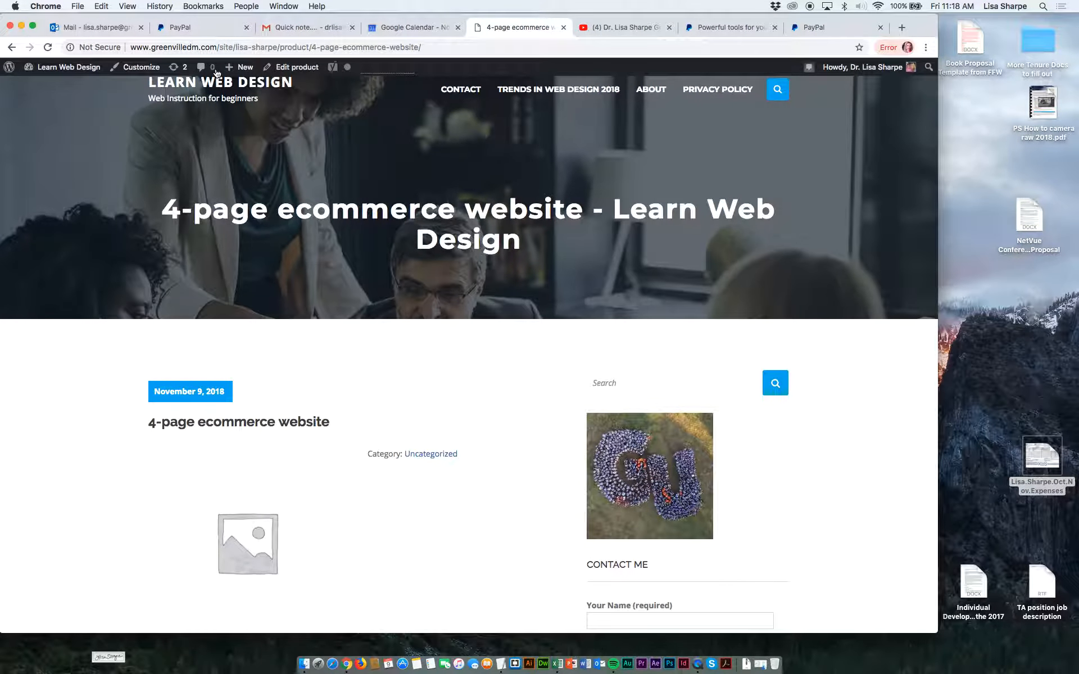
pyautogui.scroll(-5, 268, 373)
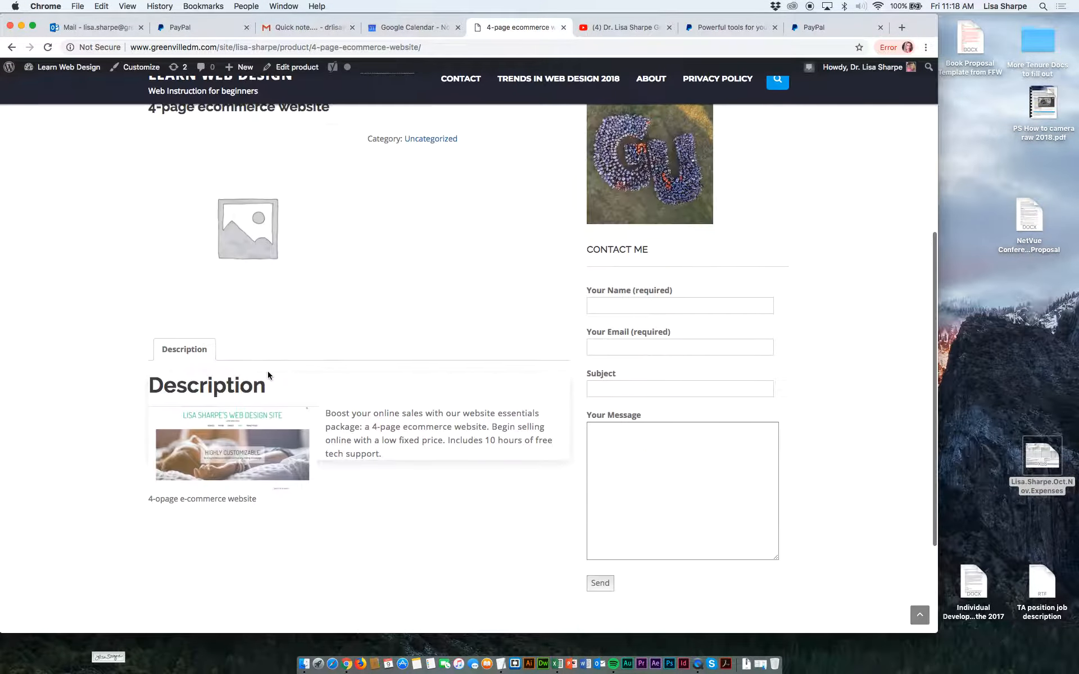
pyautogui.scroll(3, 264, 348)
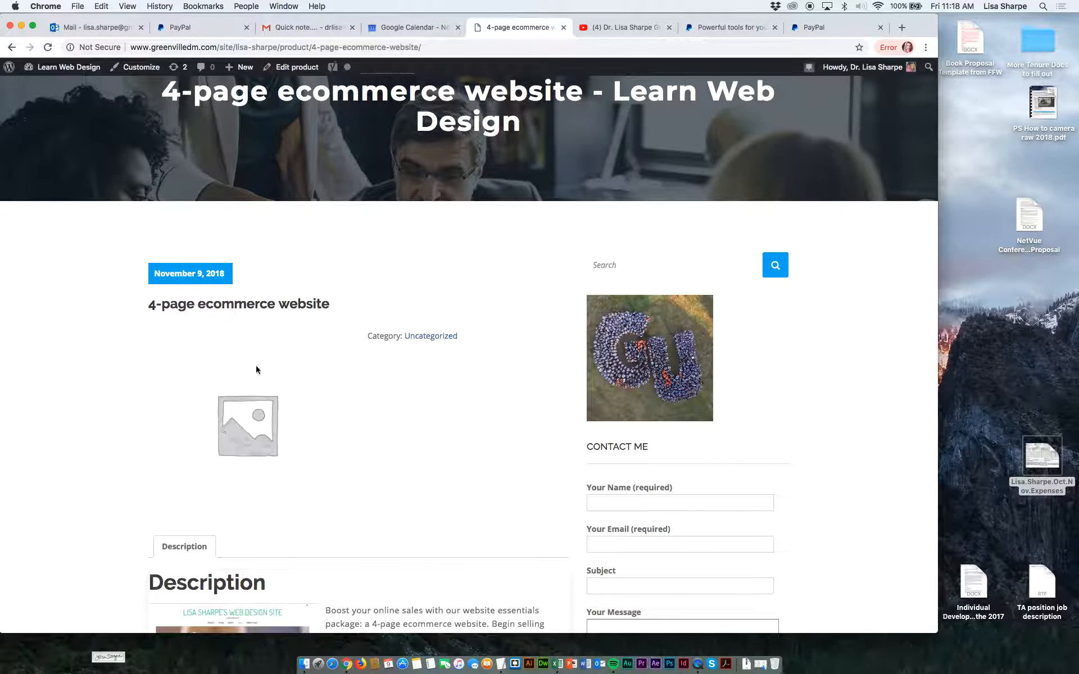
# Go back to the product editor and set the 4-opage e-commerce website screenshot from the media library as the product image.
pyautogui.click(12, 48)
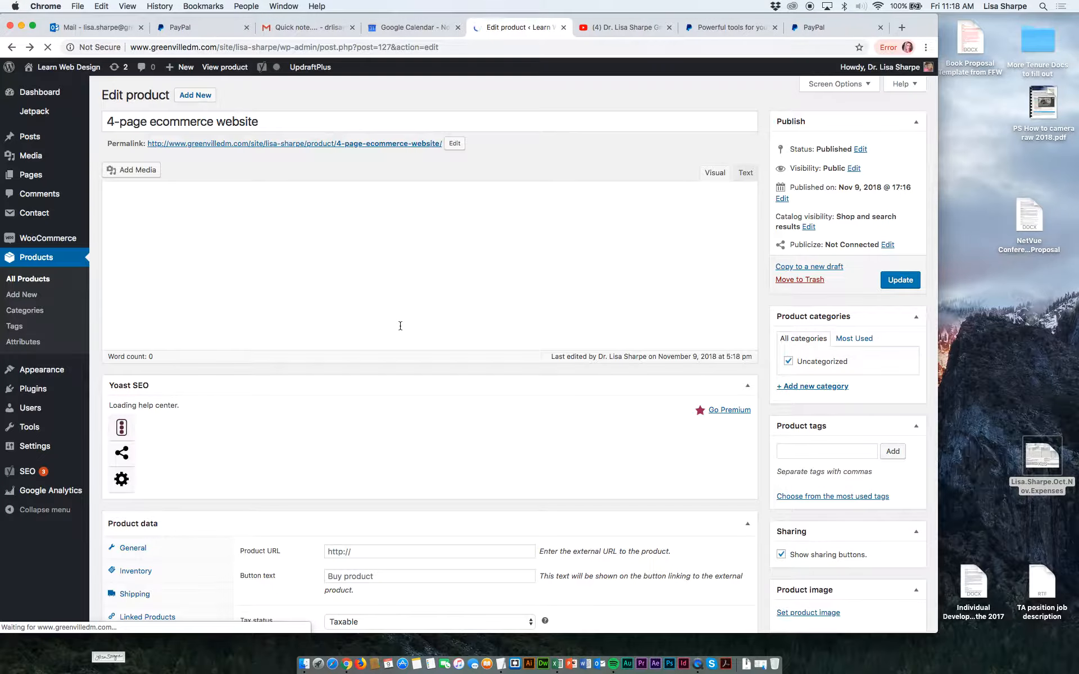
pyautogui.scroll(-10, 567, 372)
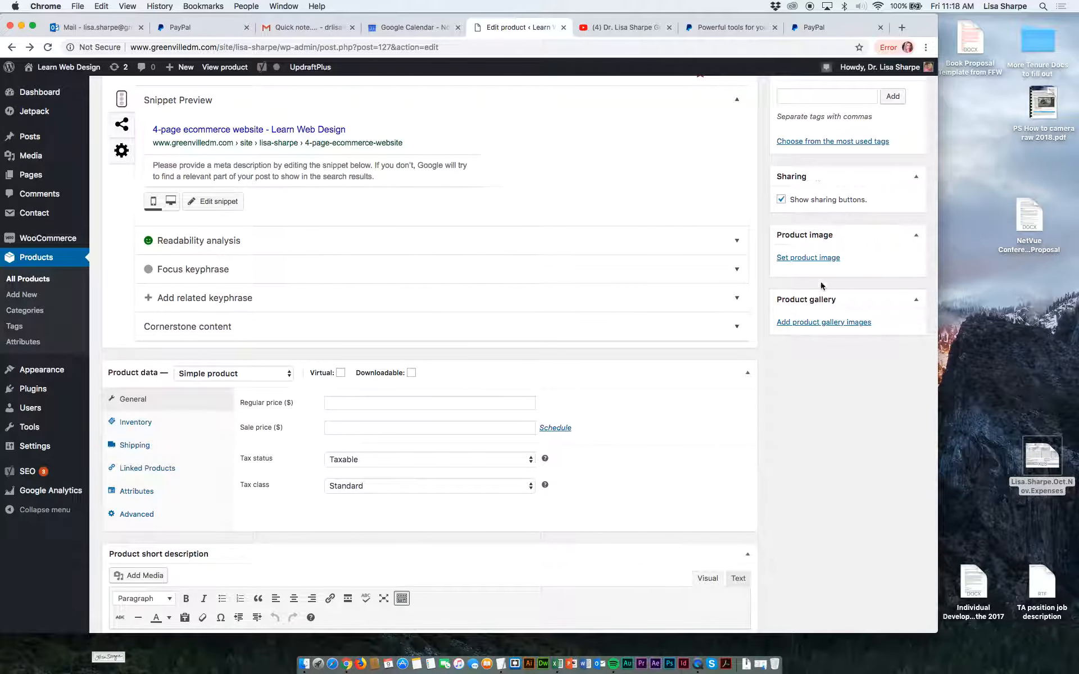
pyautogui.scroll(-4, 713, 324)
pyautogui.scroll(5, 713, 324)
pyautogui.scroll(2, 712, 326)
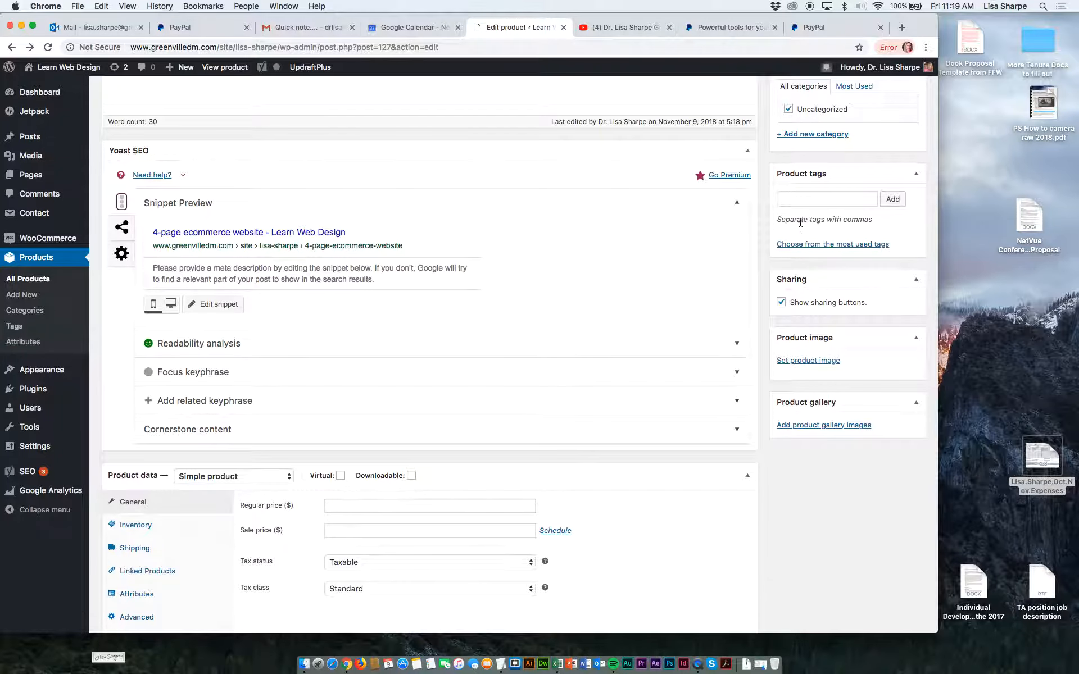
pyautogui.scroll(4, 821, 298)
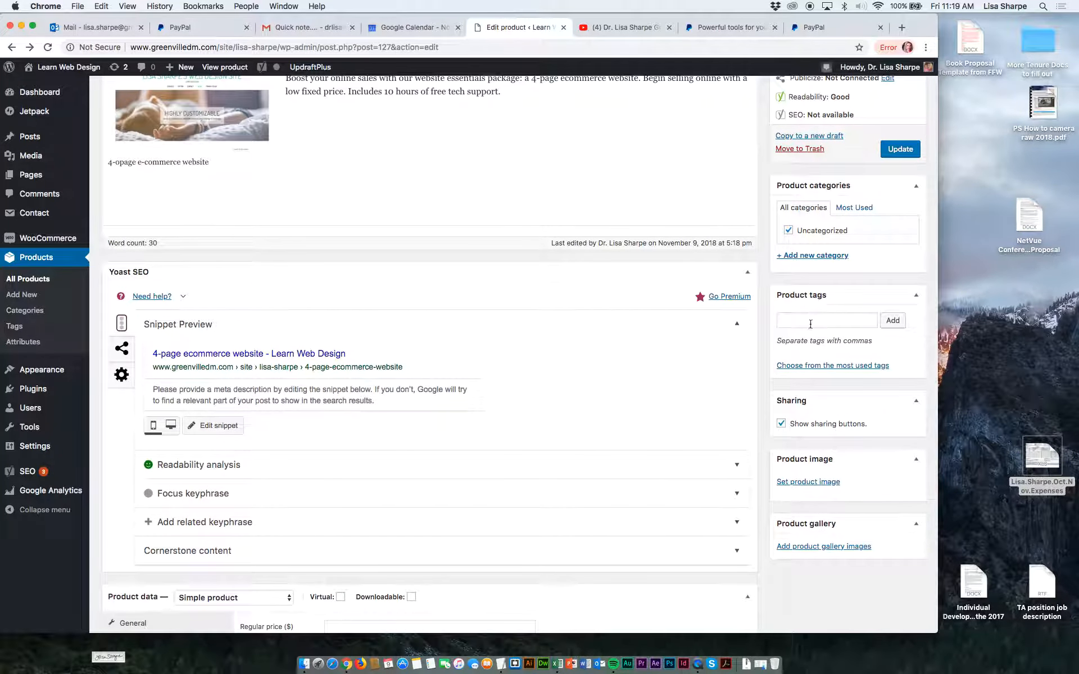
pyautogui.click(810, 321)
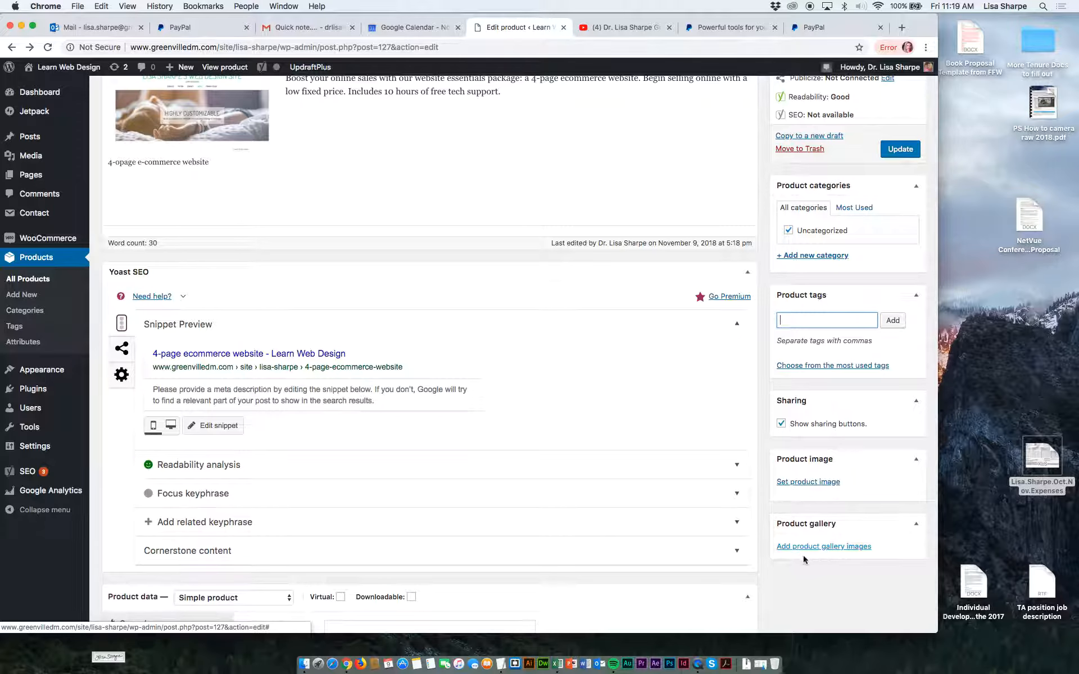
pyautogui.click(792, 482)
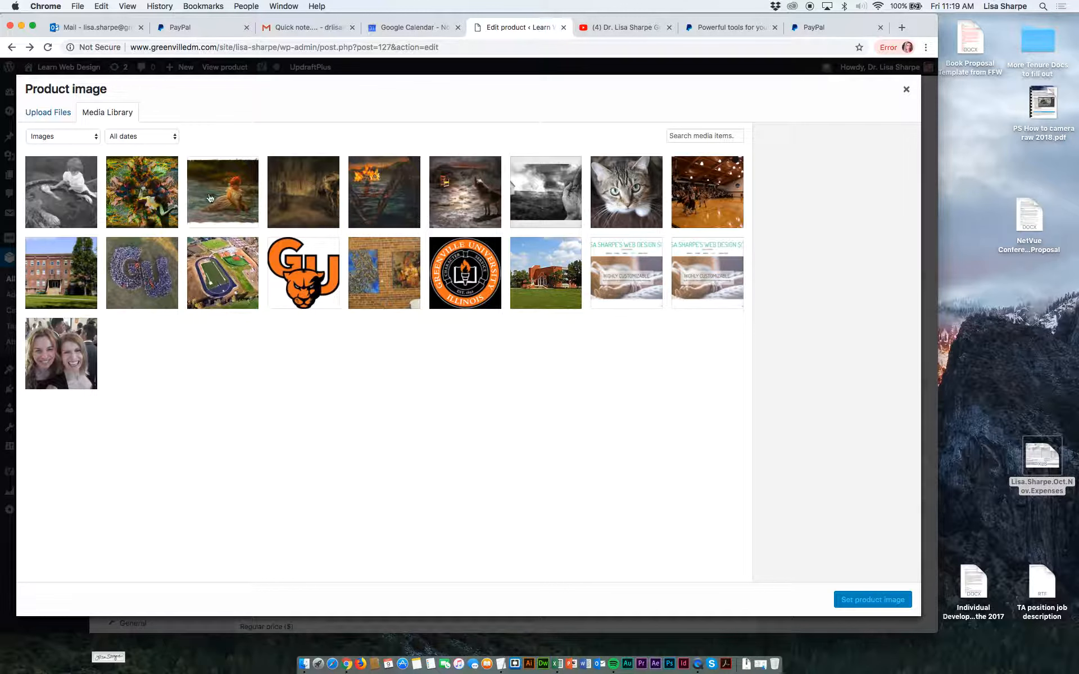
pyautogui.click(593, 273)
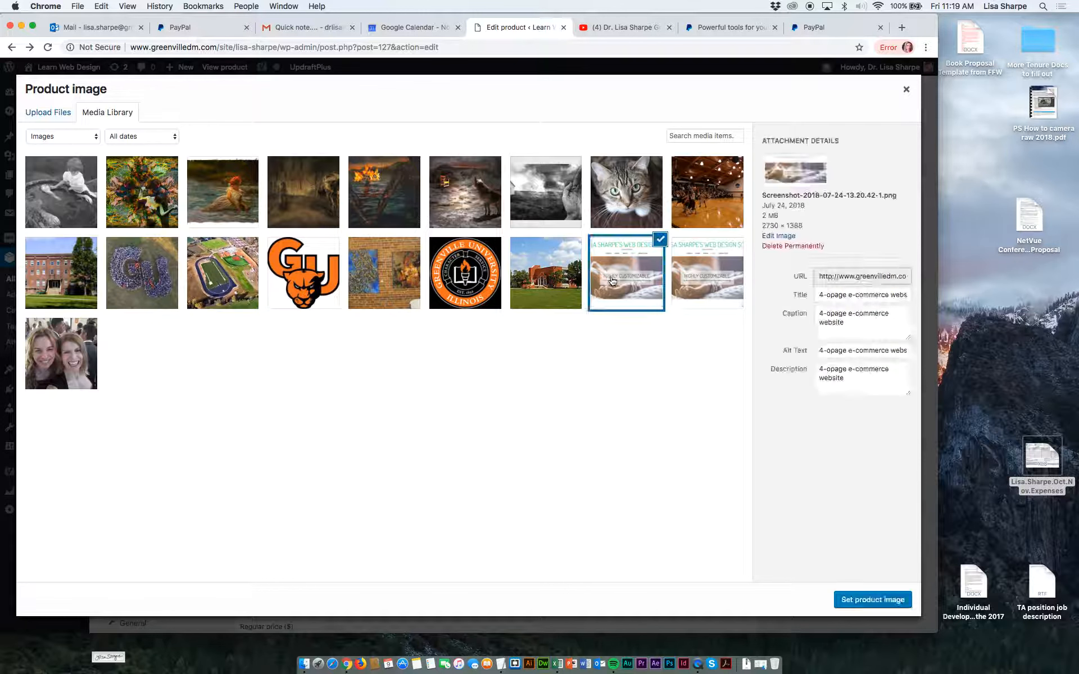
pyautogui.click(855, 606)
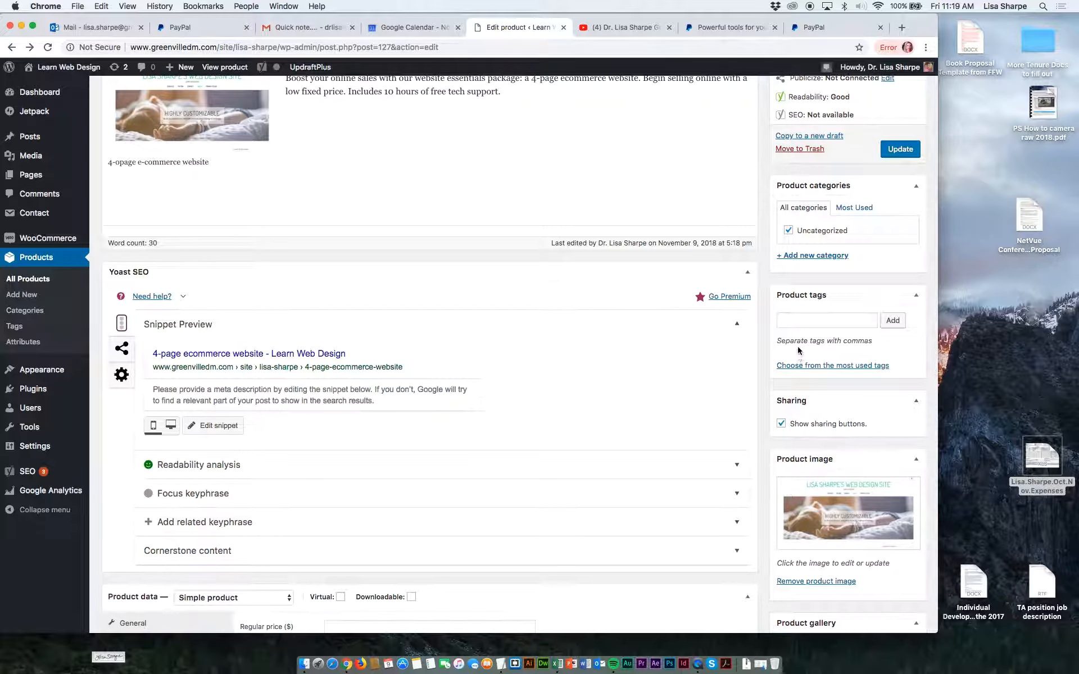
# Add the product tags web design and e-commerce, and update the product.
pyautogui.click(794, 325)
pyautogui.write('web d')
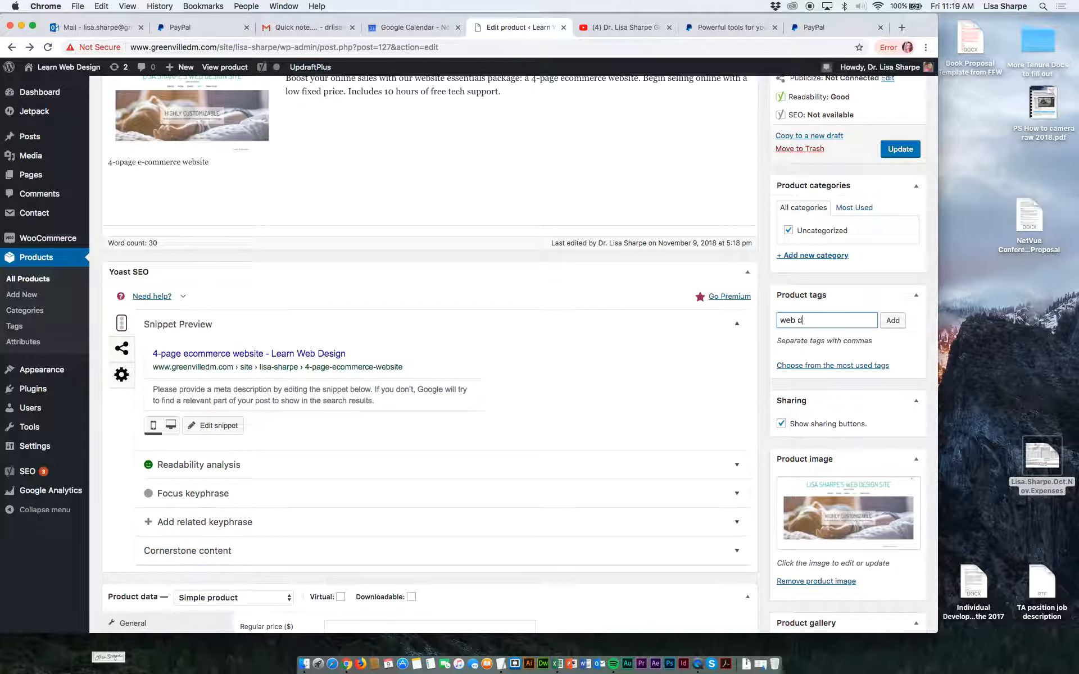
pyautogui.write('esingn,')
pyautogui.press('BackSpace')
pyautogui.press('BackSpace')
pyautogui.press('BackSpace')
pyautogui.press('BackSpace')
pyautogui.press('BackSpace')
pyautogui.write('gn, e-commerce,')
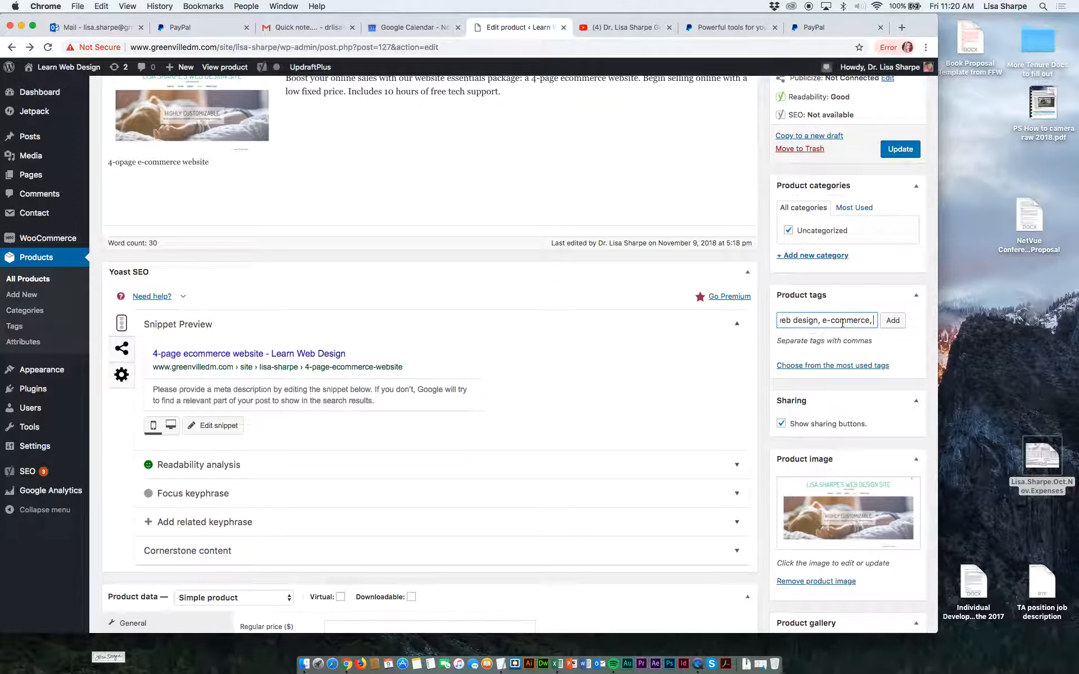
pyautogui.press('BackSpace')
pyautogui.press('BackSpace')
pyautogui.click(894, 321)
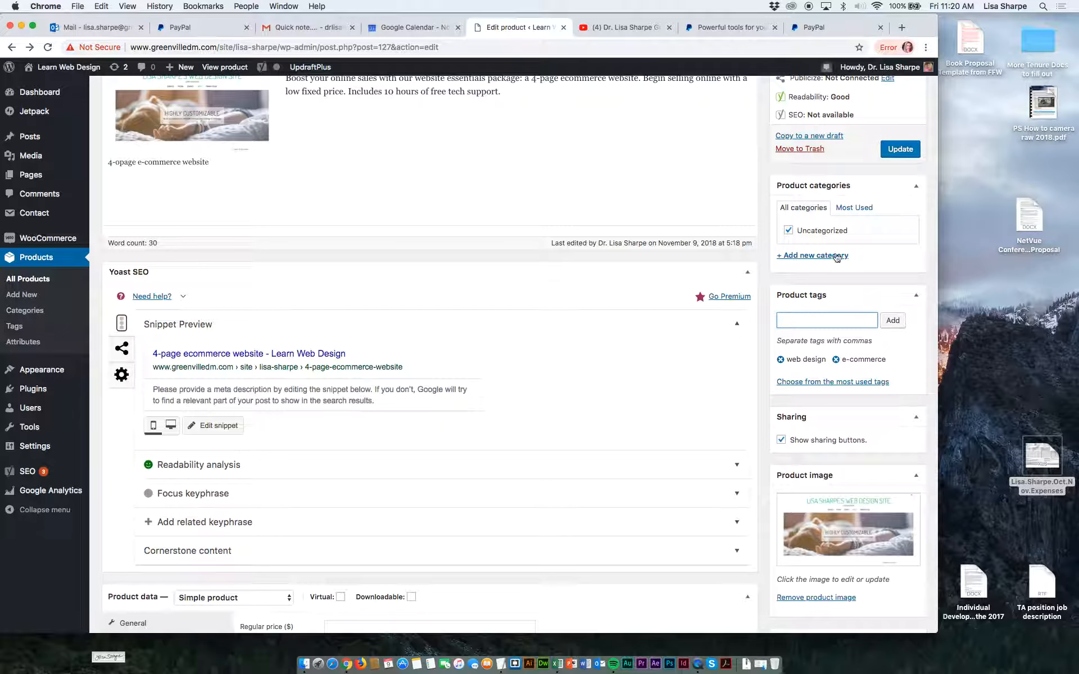
pyautogui.click(895, 152)
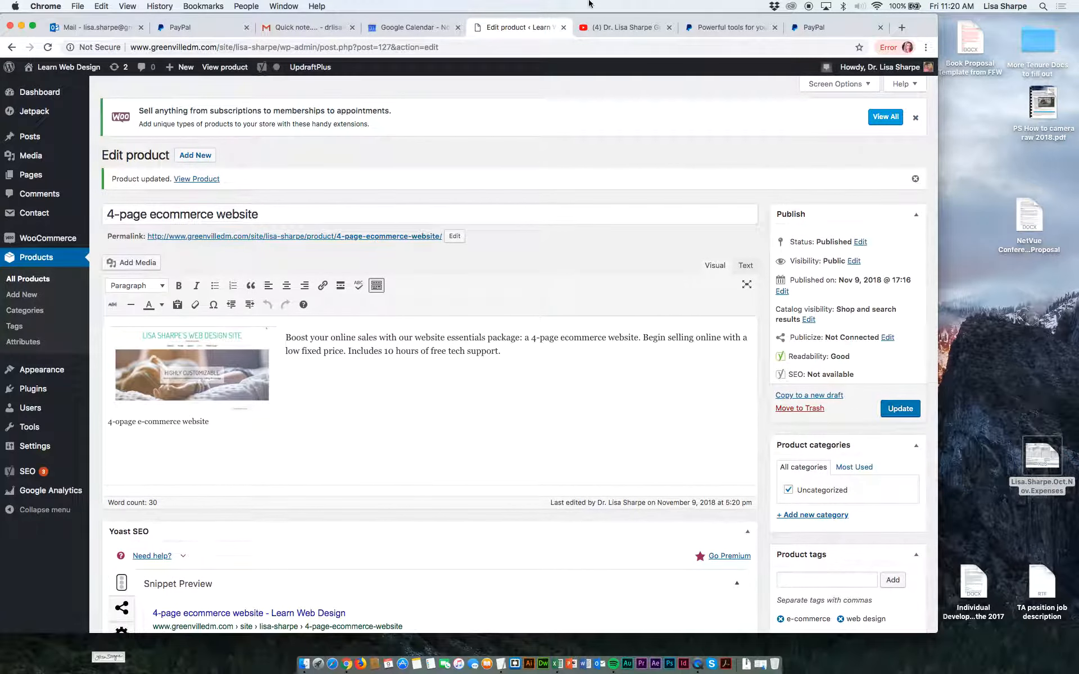
# View the product's page on the site and examine its product image, tags and description.
pyautogui.click(233, 72)
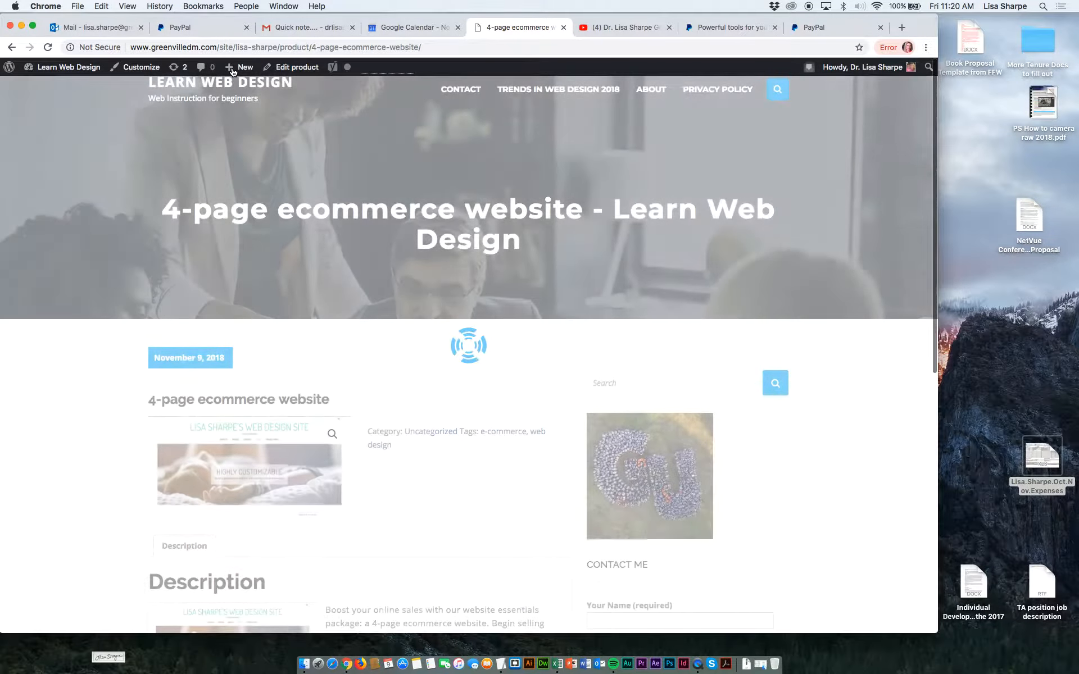
pyautogui.scroll(-4, 232, 71)
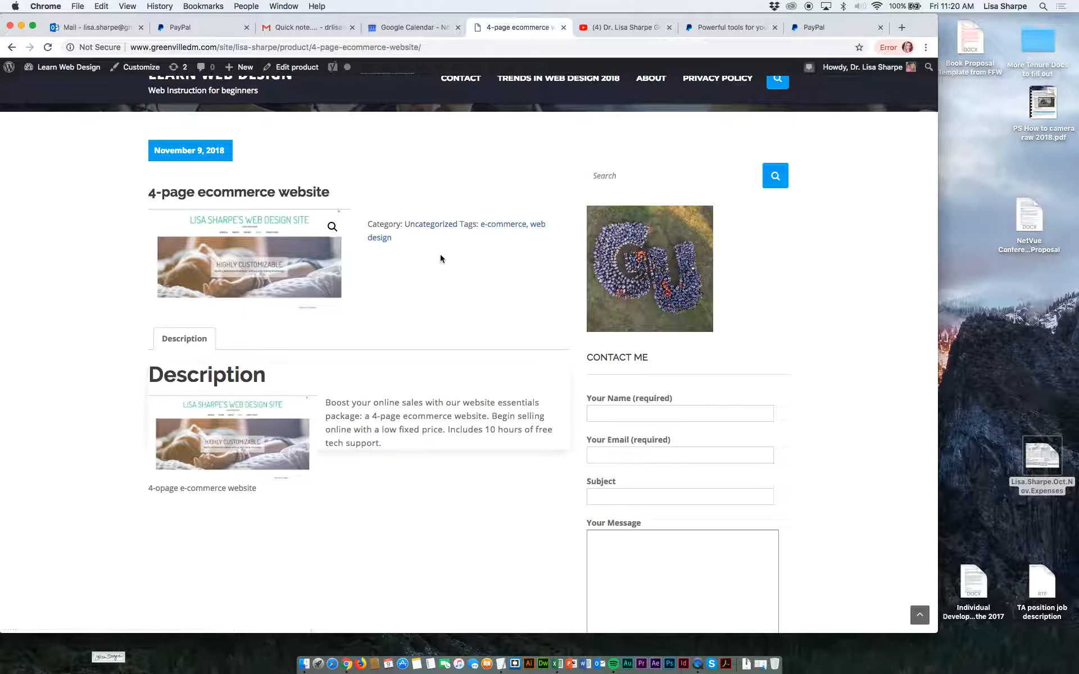
pyautogui.scroll(-4, 440, 257)
pyautogui.scroll(-5, 440, 258)
pyautogui.scroll(15, 440, 257)
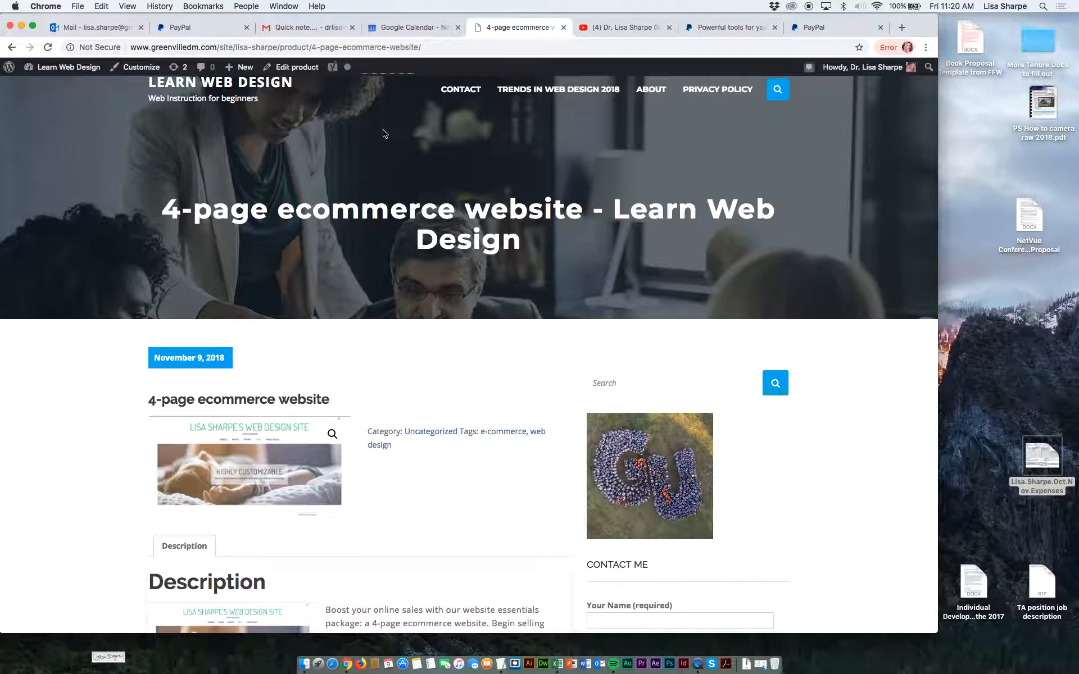
pyautogui.scroll(2, 384, 124)
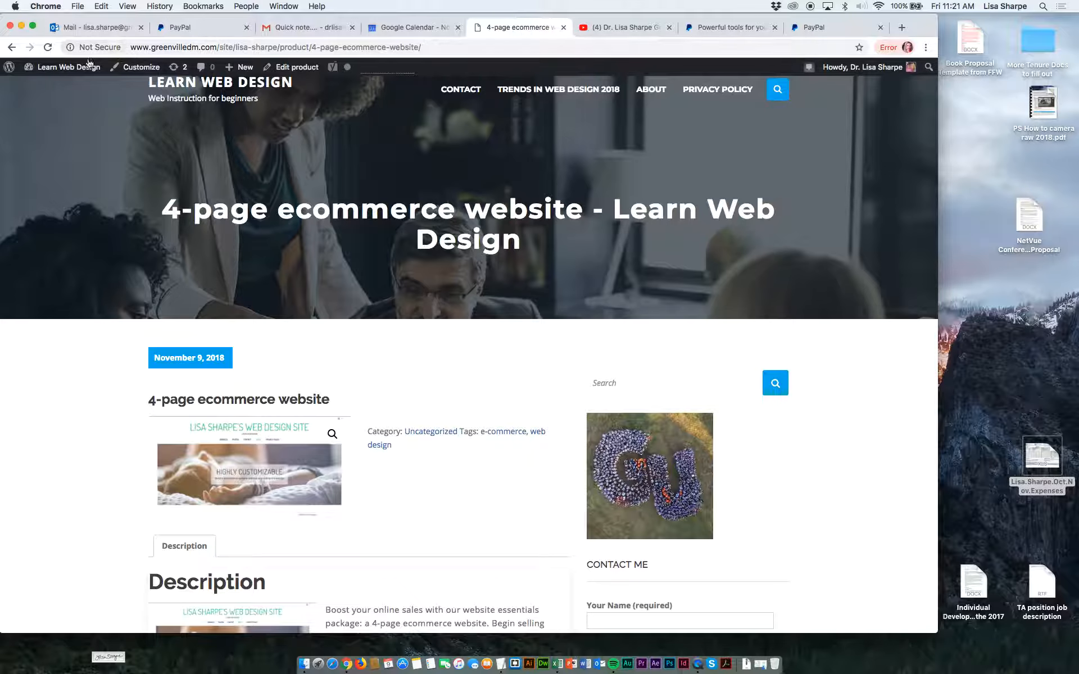
# Return to the site's dashboard and examine the list of all pages.
pyautogui.moveTo(81, 71)
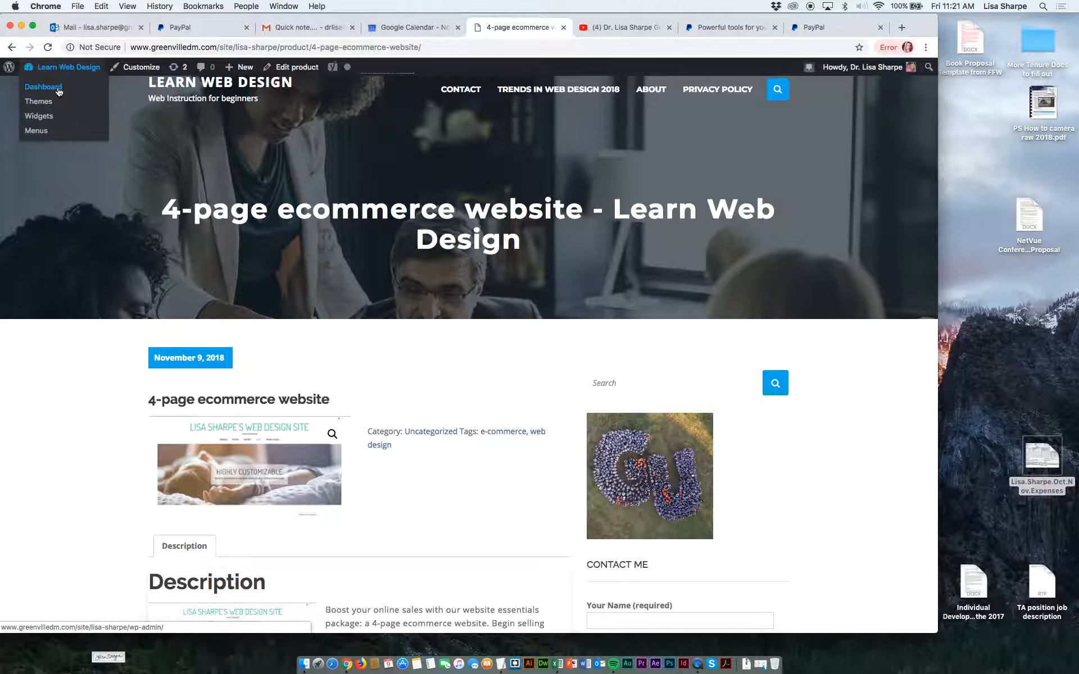
pyautogui.click(43, 87)
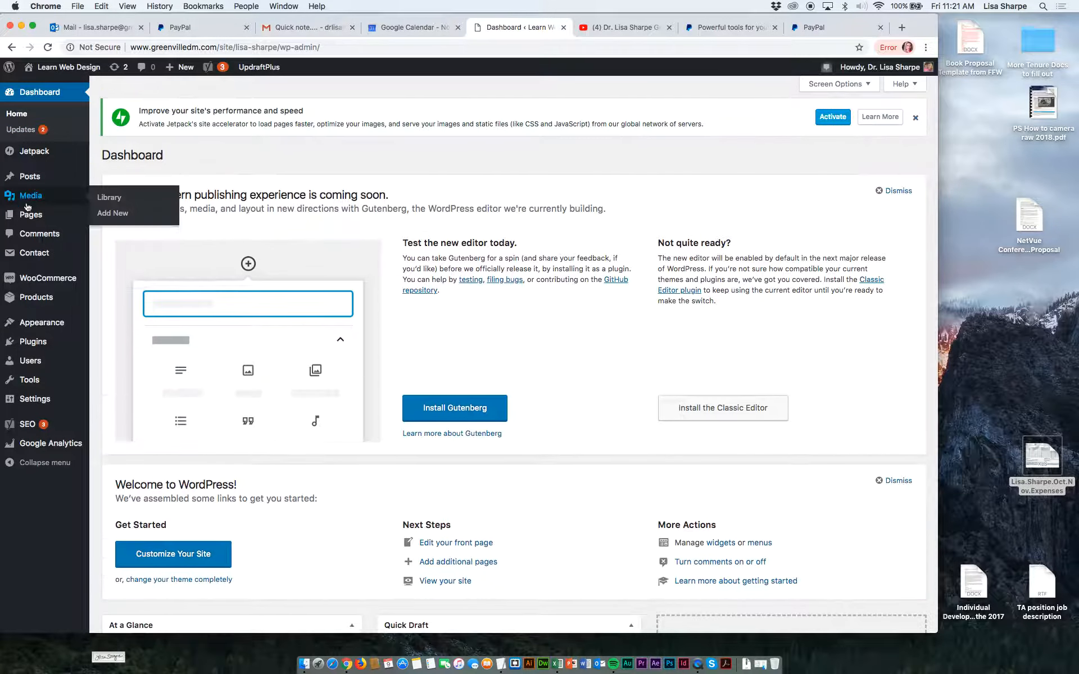
pyautogui.moveTo(35, 218)
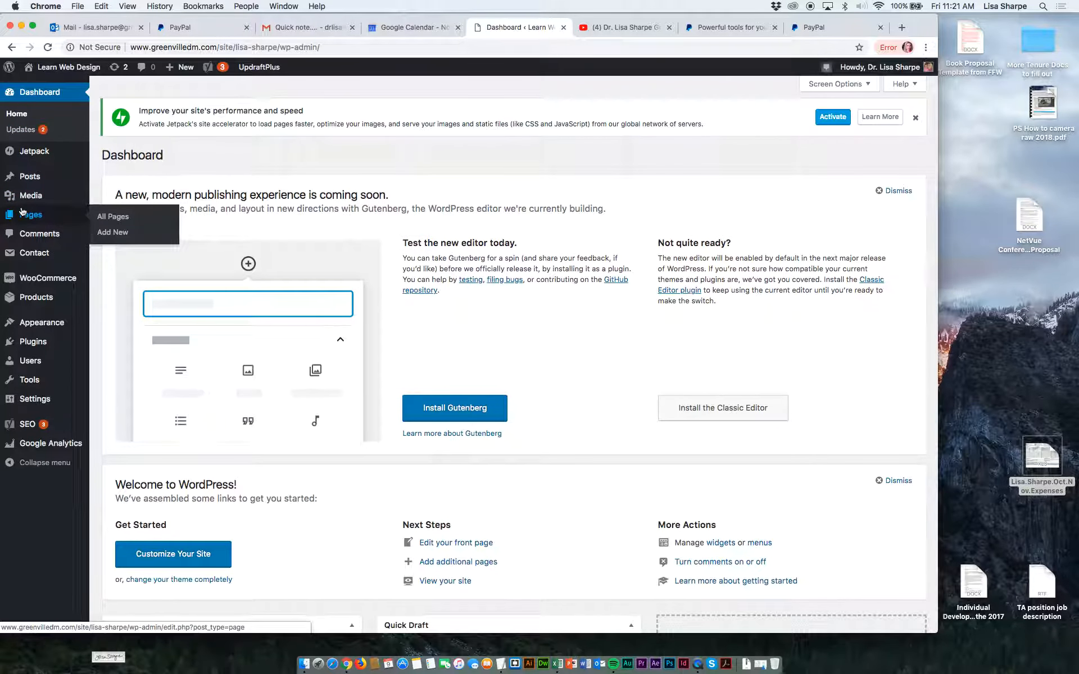
pyautogui.click(125, 220)
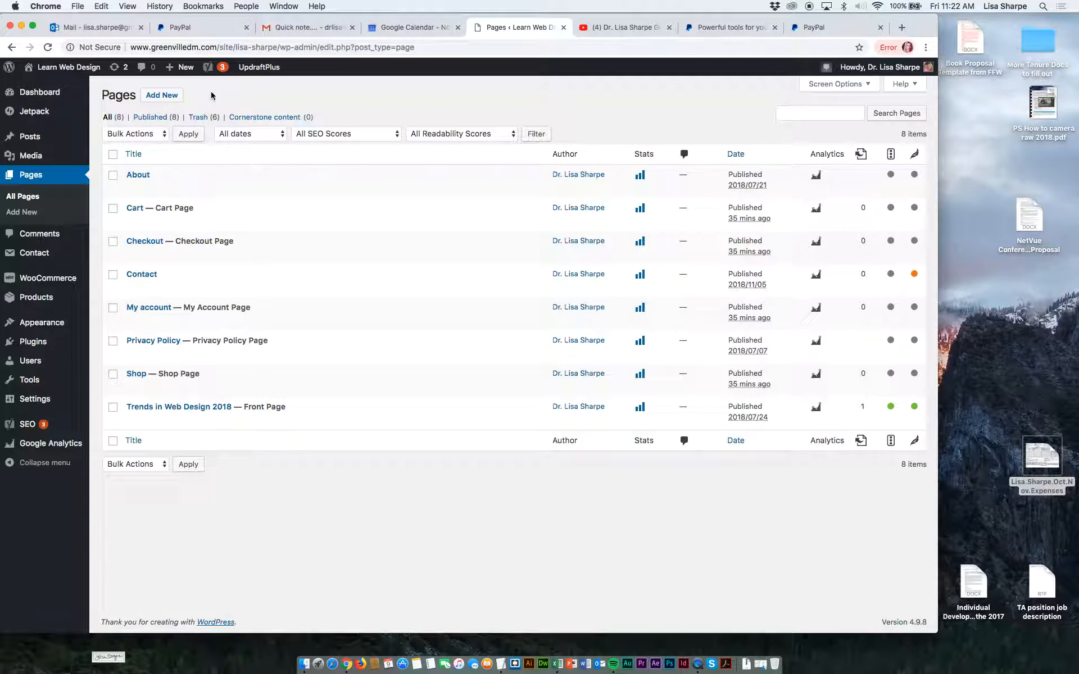
# Open the site's menu editor and add the My account, Checkout, Cart and Shop pages to the 2018Class menu.
pyautogui.moveTo(47, 321)
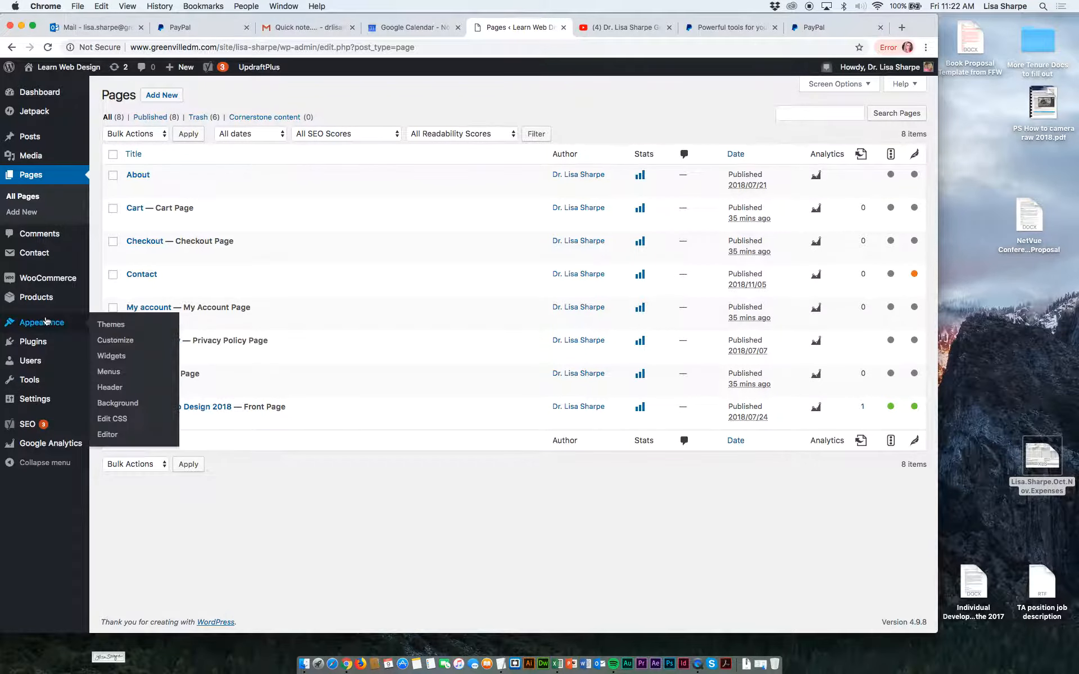
pyautogui.click(106, 372)
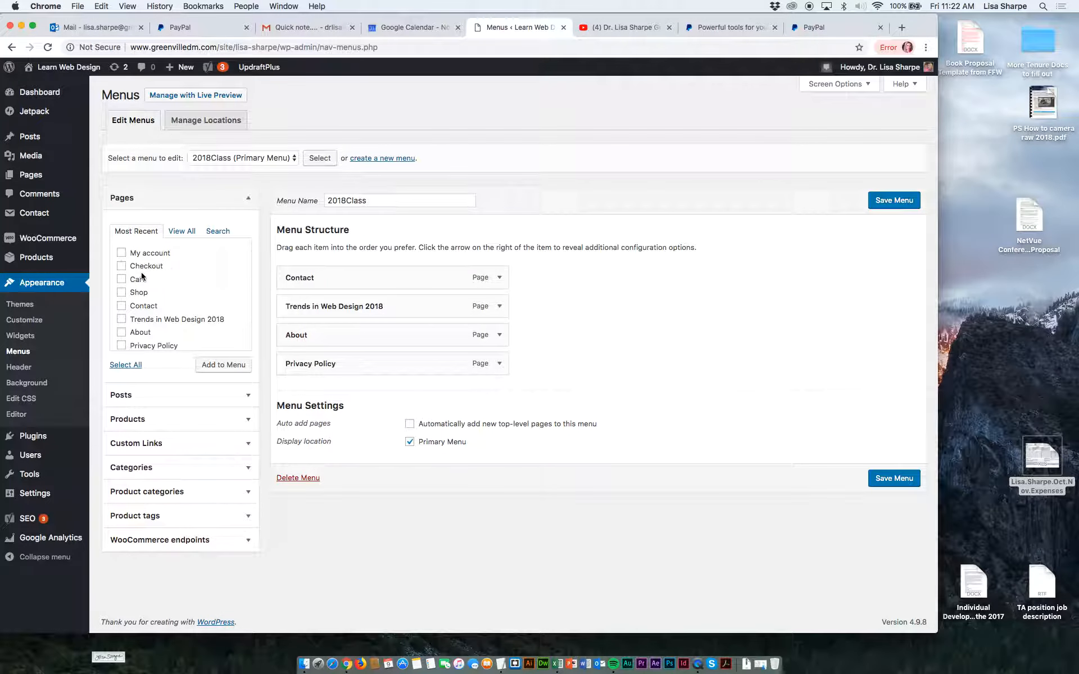
pyautogui.click(122, 253)
pyautogui.click(122, 267)
pyautogui.click(121, 279)
pyautogui.click(122, 293)
pyautogui.click(213, 367)
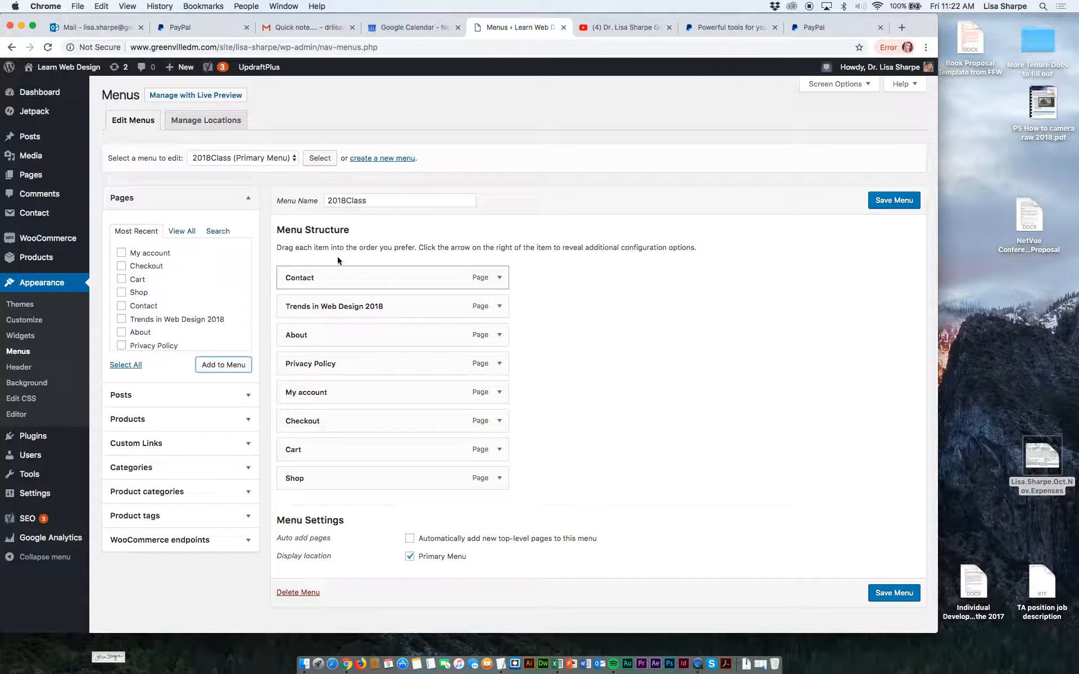
# Reorder the menu with Shop first, Contact and Privacy Policy nested under My account, and Cart before Checkout, and save it.
pyautogui.moveTo(332, 475); pyautogui.dragTo(333, 270)
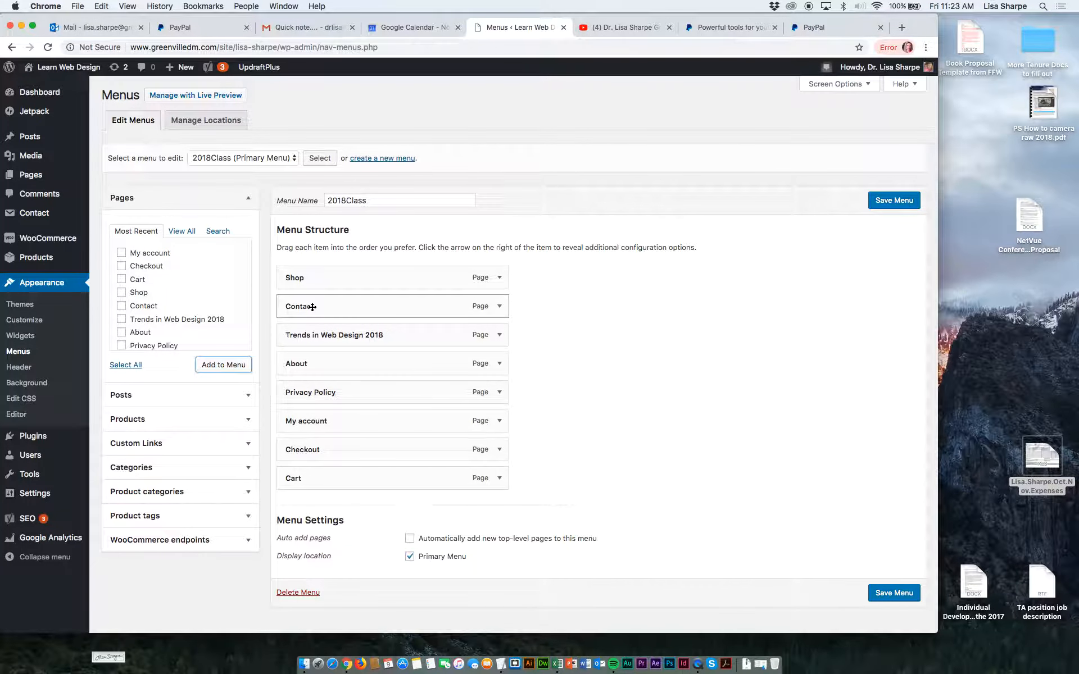
pyautogui.moveTo(312, 307); pyautogui.dragTo(311, 421)
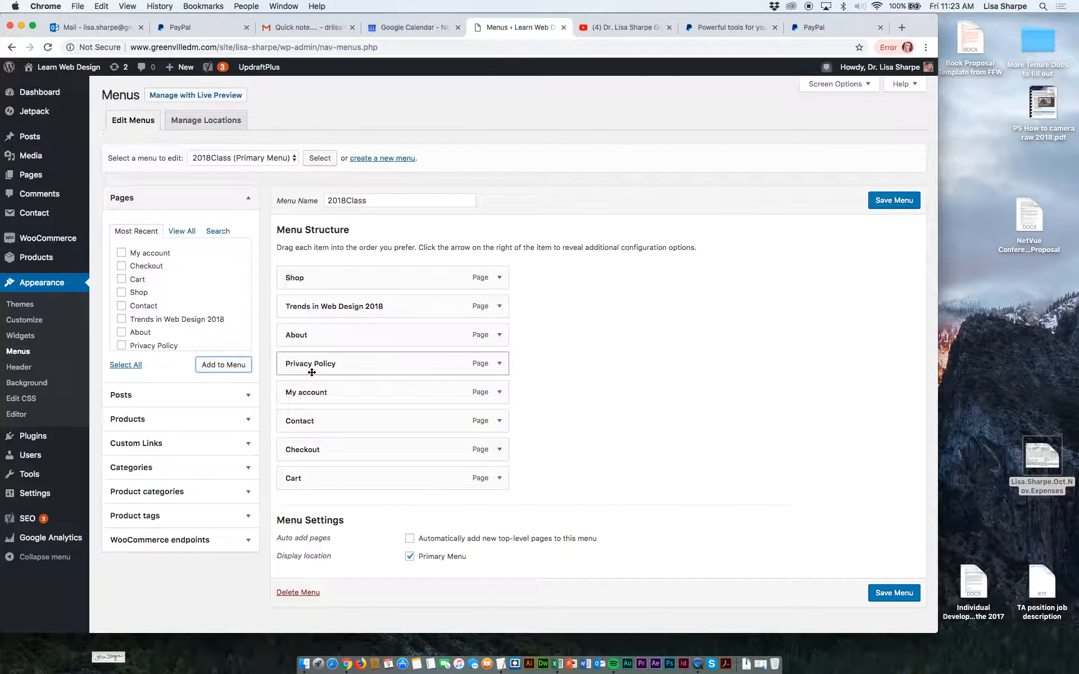
pyautogui.moveTo(313, 372); pyautogui.dragTo(327, 421)
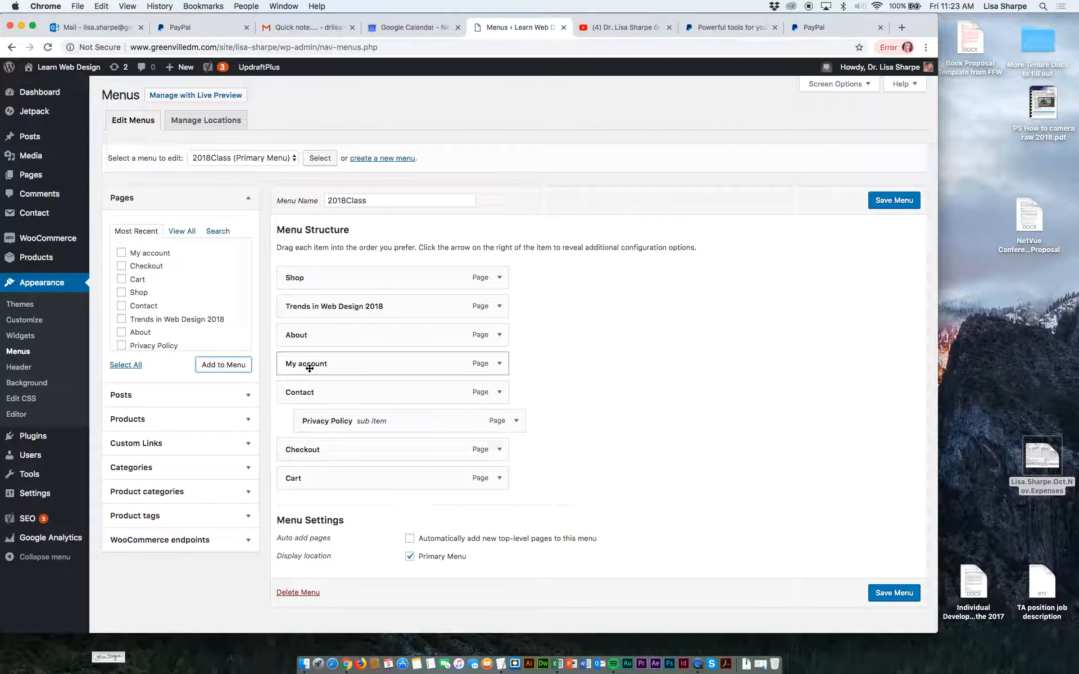
pyautogui.moveTo(313, 422); pyautogui.dragTo(288, 422)
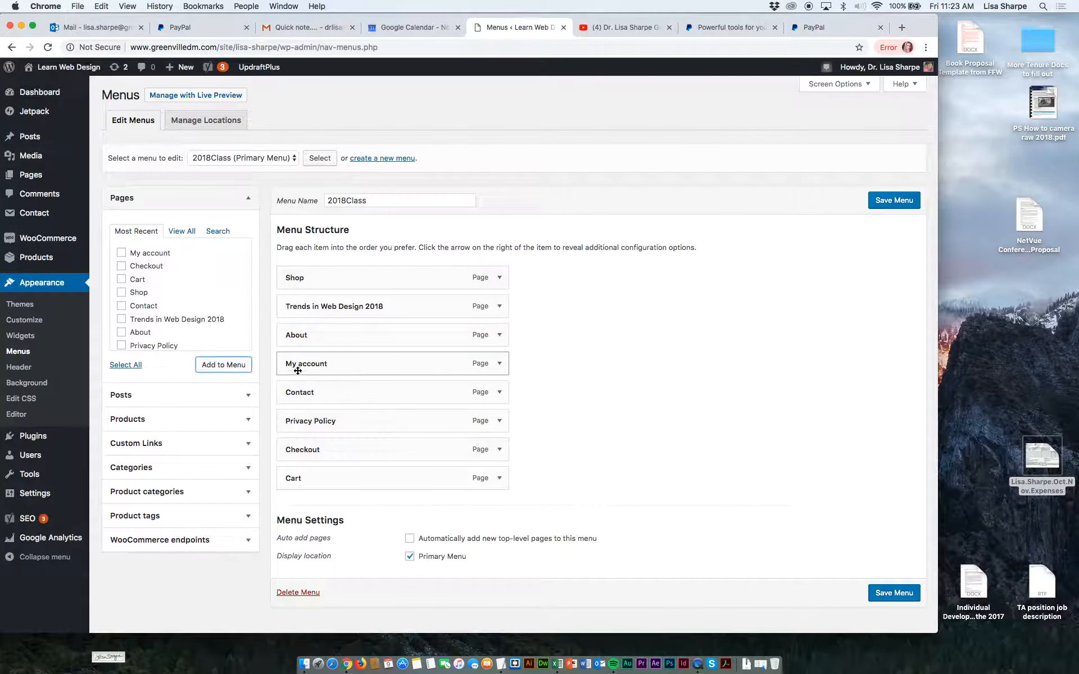
pyautogui.moveTo(304, 393); pyautogui.dragTo(312, 421)
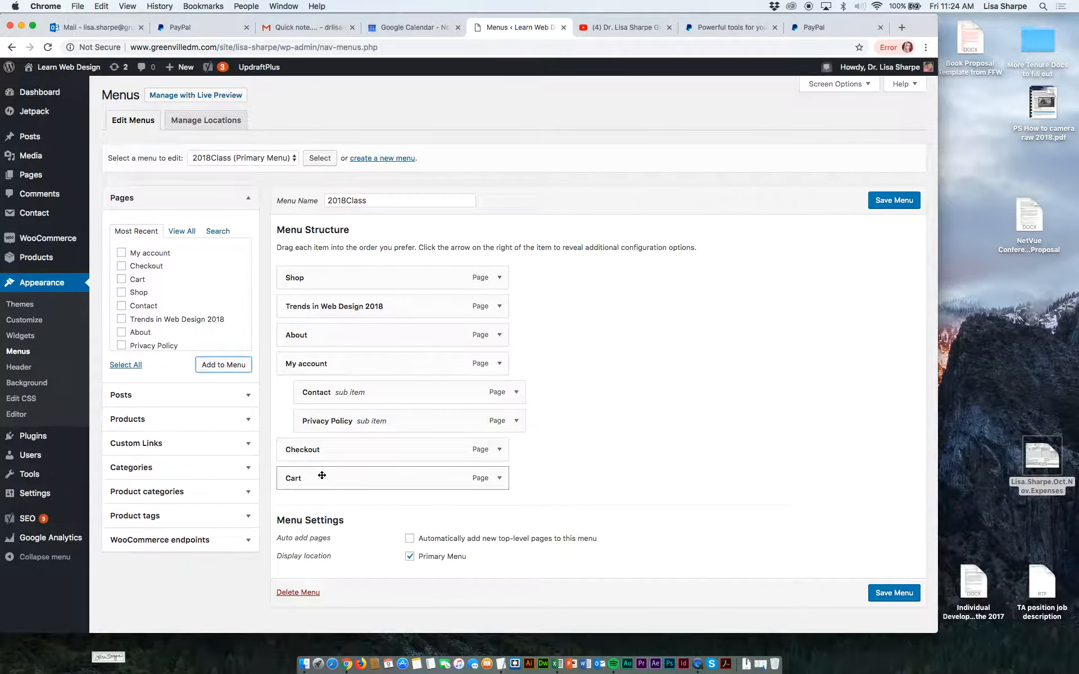
pyautogui.moveTo(322, 451); pyautogui.dragTo(320, 480)
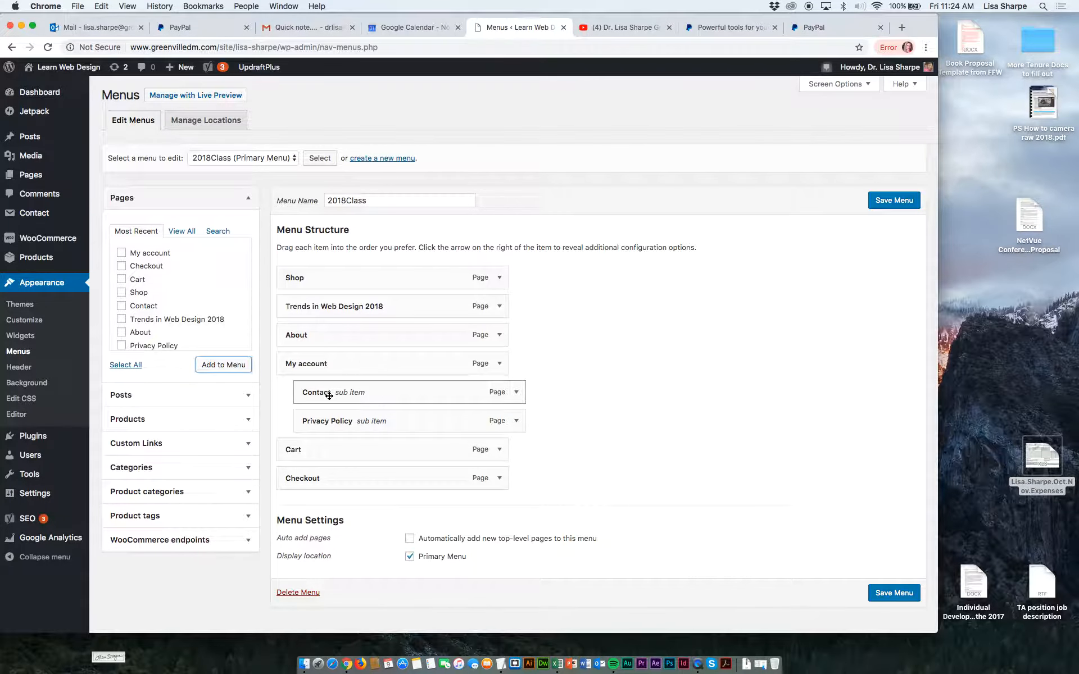
pyautogui.click(890, 203)
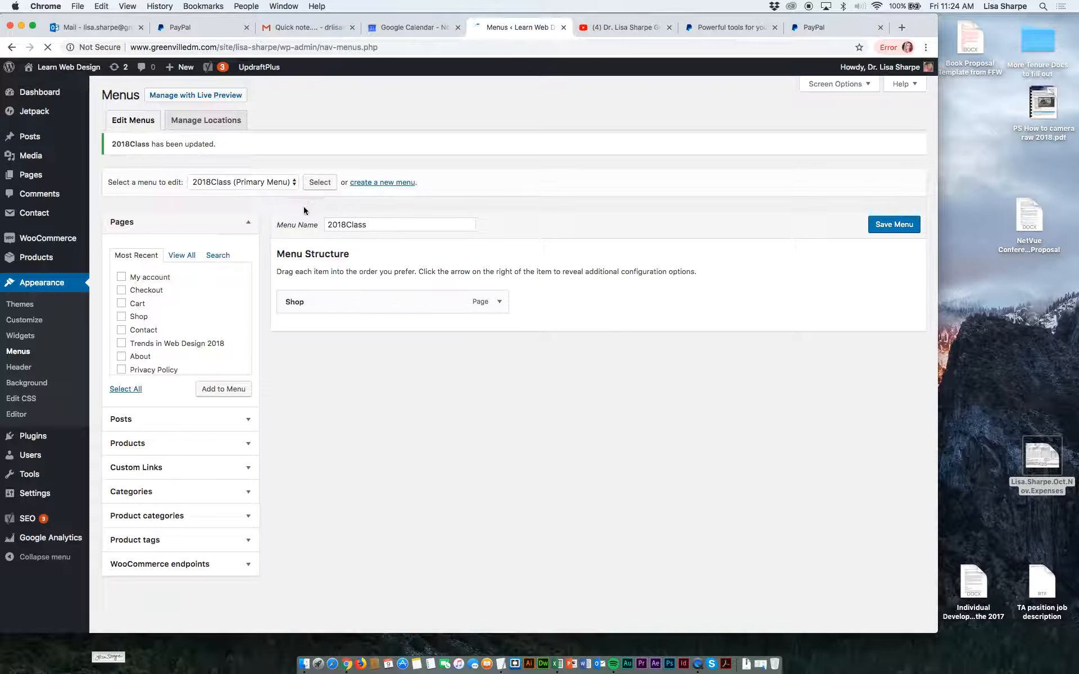
# Visit the site's front page and examine its updated navigation menu.
pyautogui.moveTo(64, 68)
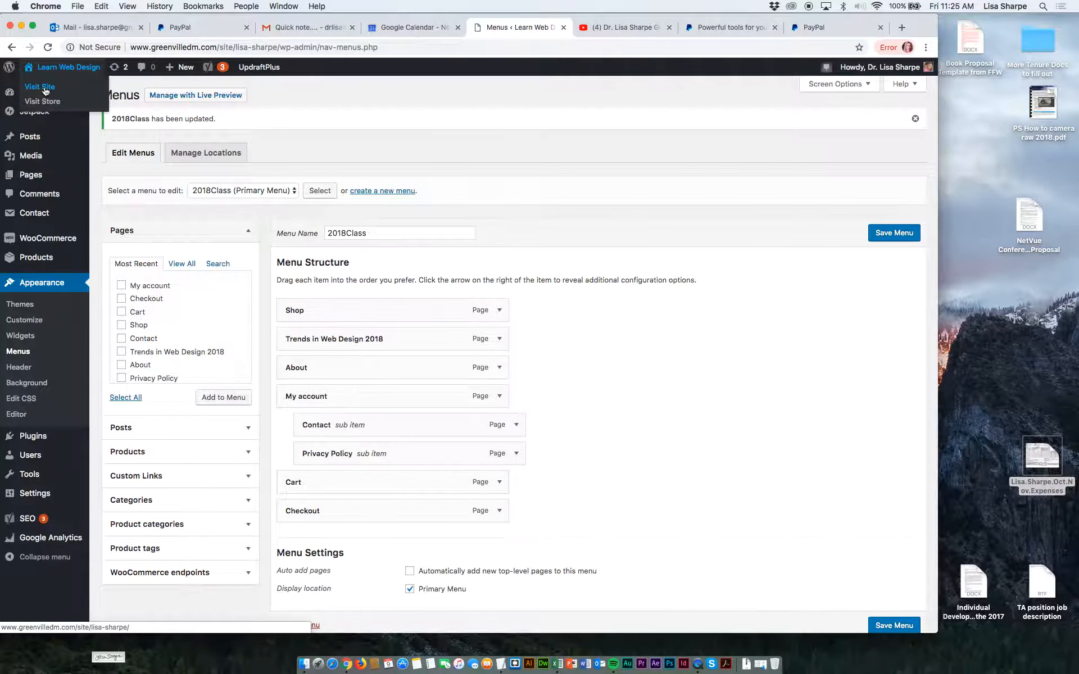
pyautogui.click(46, 91)
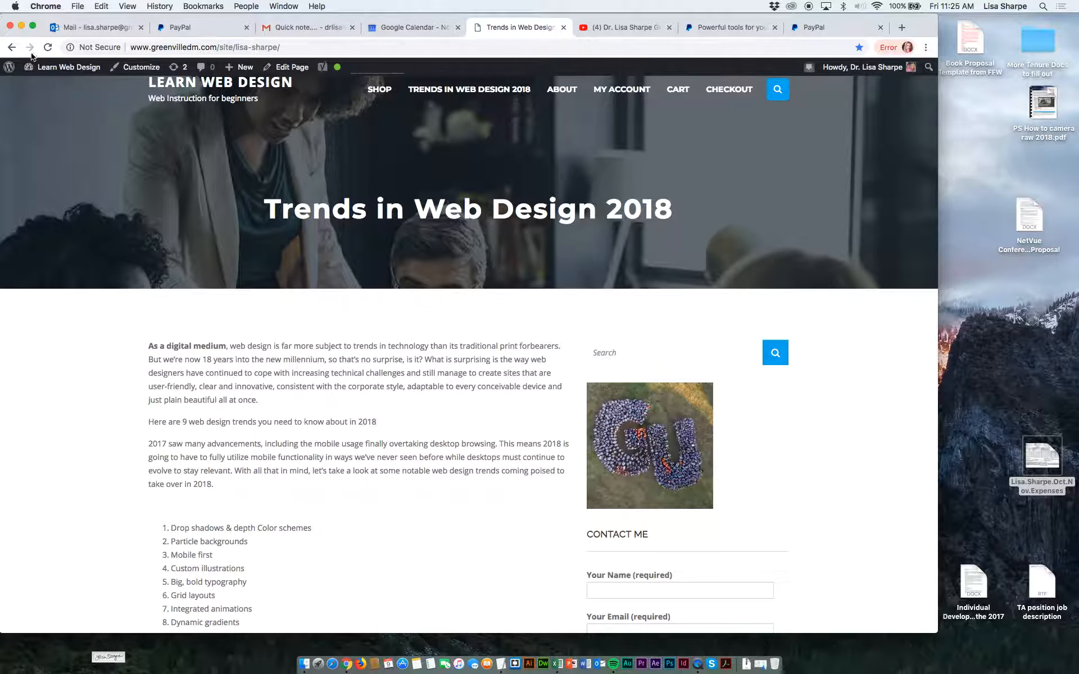
# In the widget settings, replace the Blog Sidebar's image with the first 4-opage e-commerce website screenshot and save the widget.
pyautogui.moveTo(37, 64)
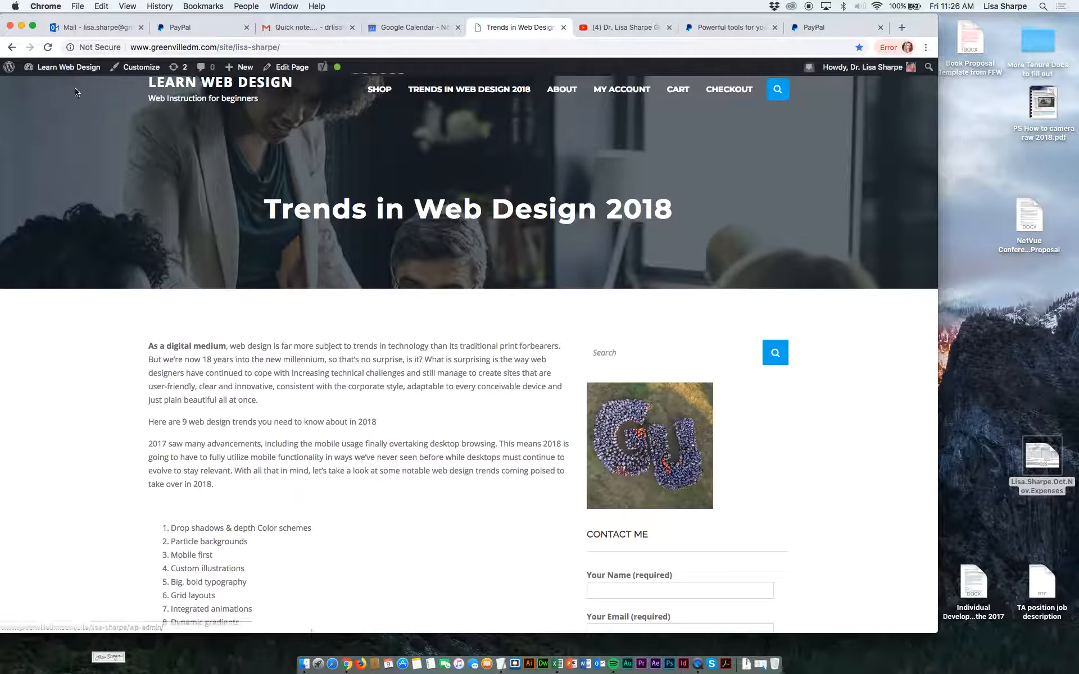
pyautogui.click(53, 117)
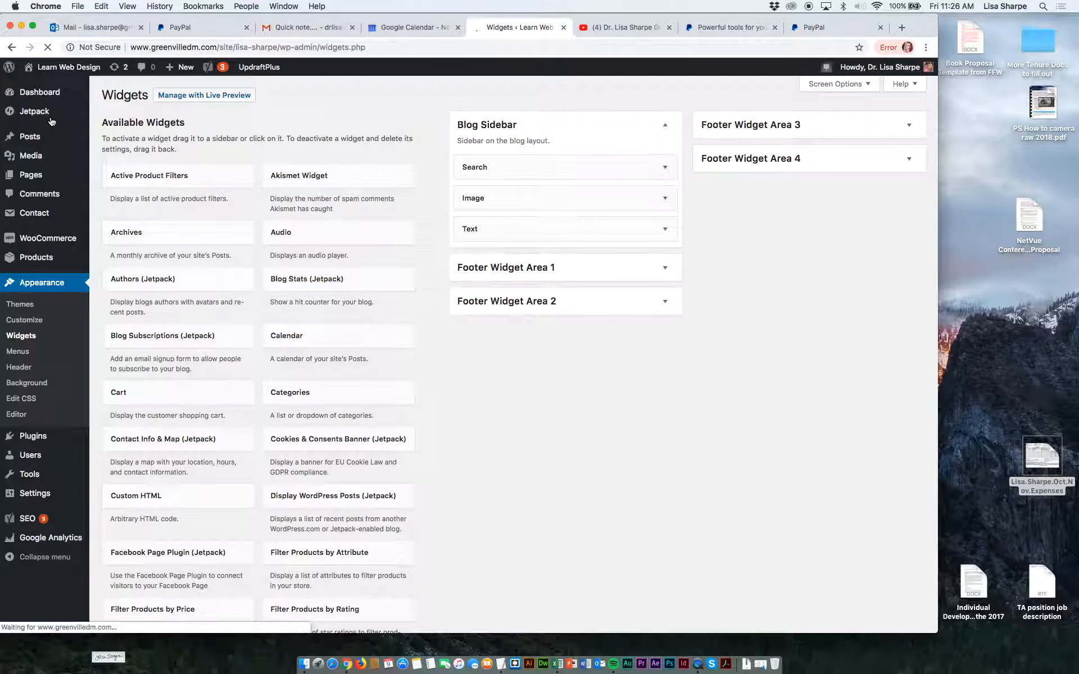
pyautogui.click(507, 203)
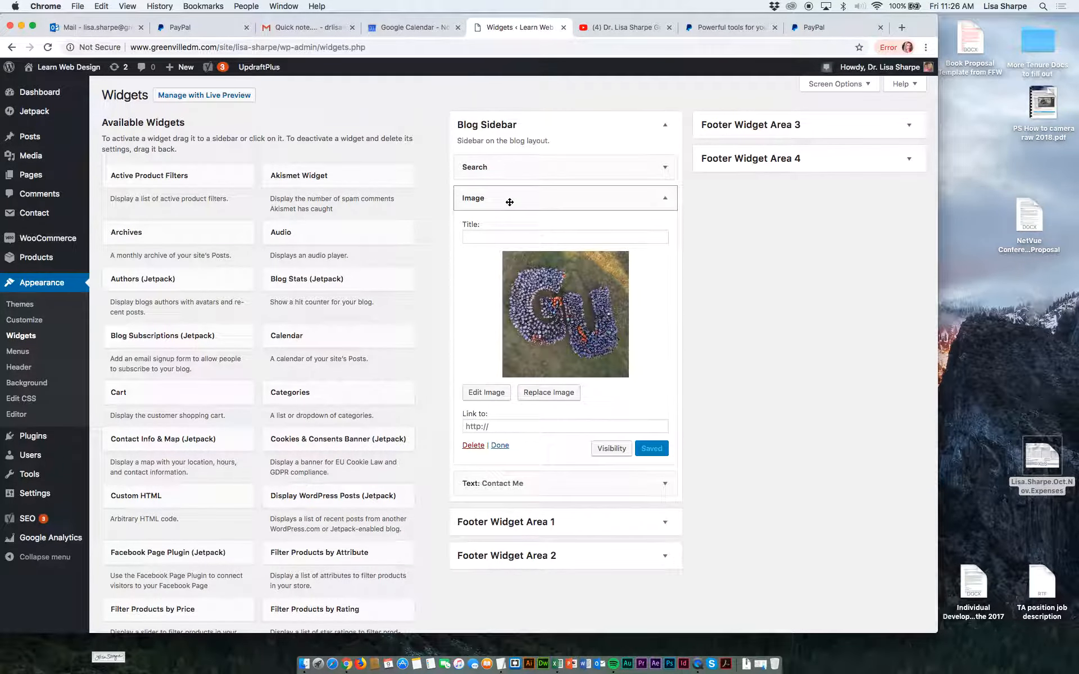
pyautogui.click(541, 392)
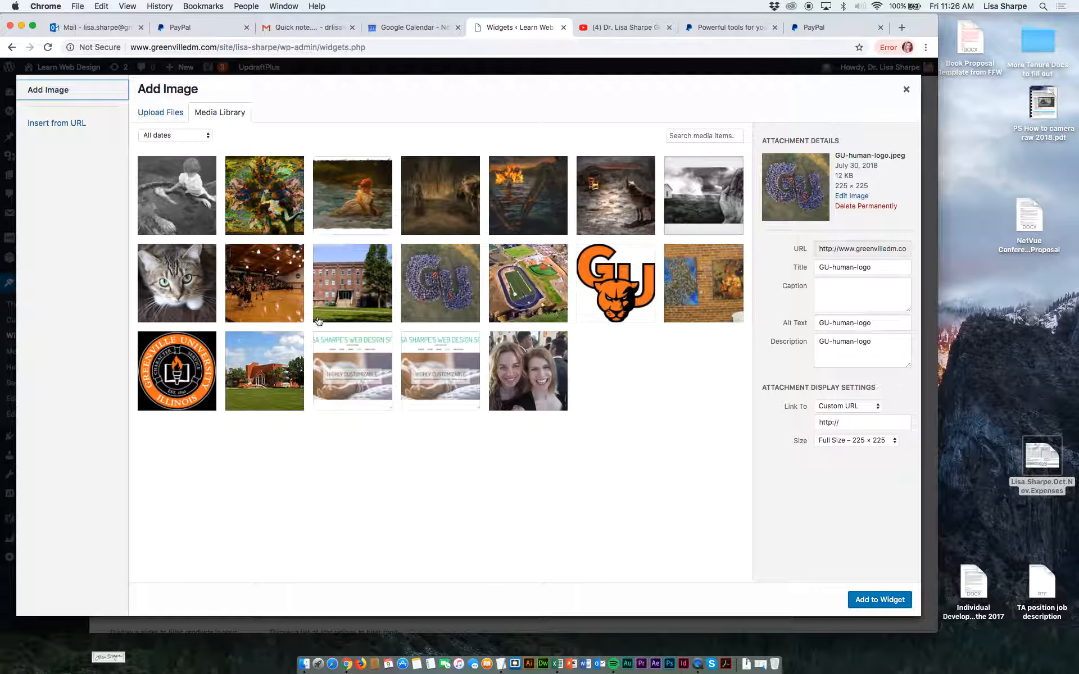
pyautogui.click(339, 366)
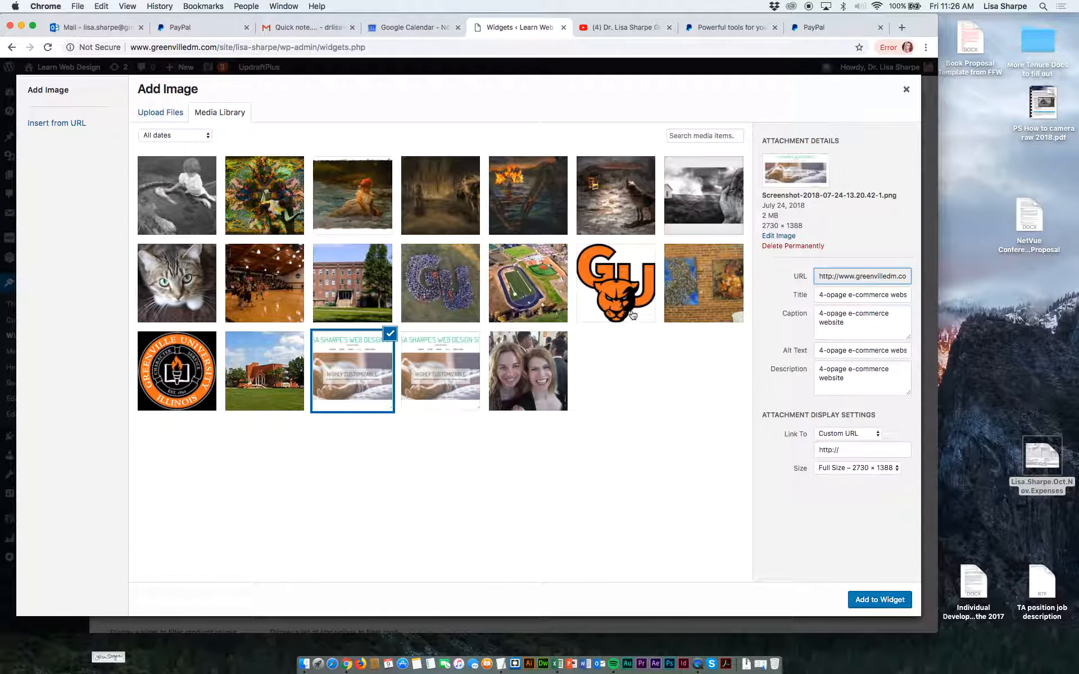
pyautogui.click(890, 597)
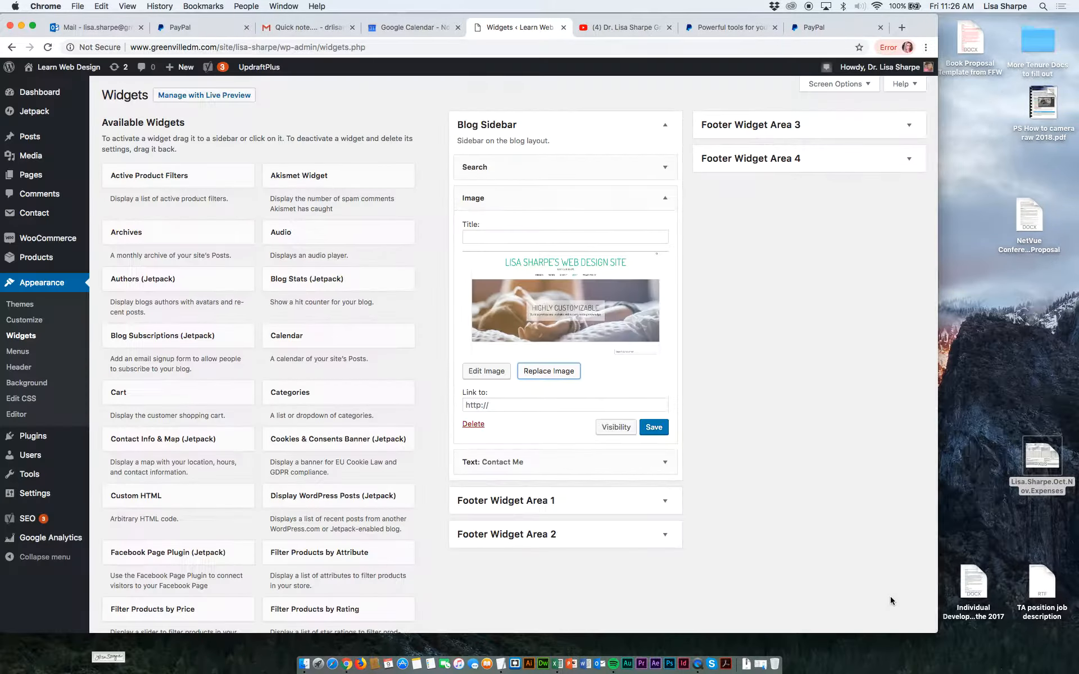
pyautogui.click(655, 427)
# Add a Cart widget to the Blog Sidebar below Search and change its title to Shopping Cart.
pyautogui.click(665, 501)
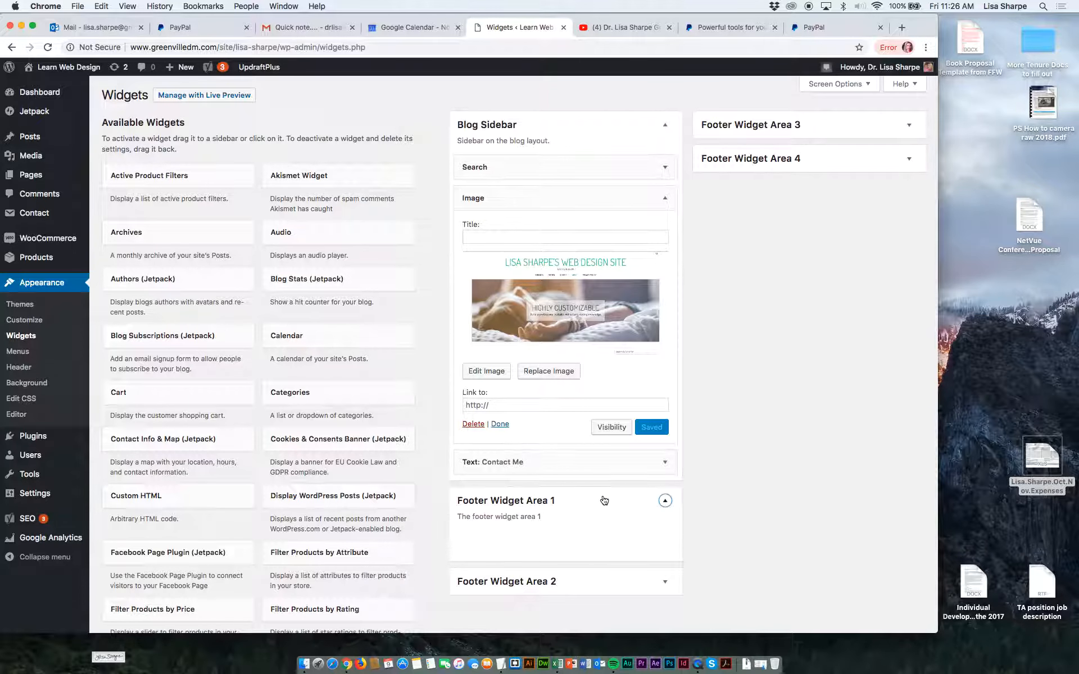
pyautogui.scroll(-1, 376, 388)
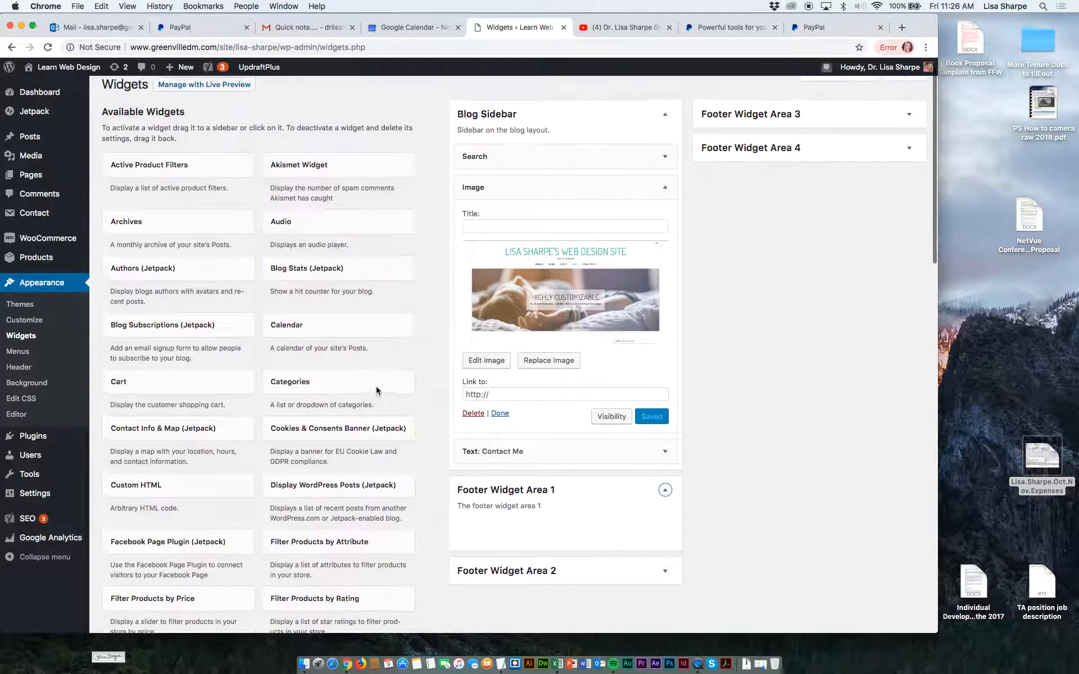
pyautogui.scroll(-4, 376, 389)
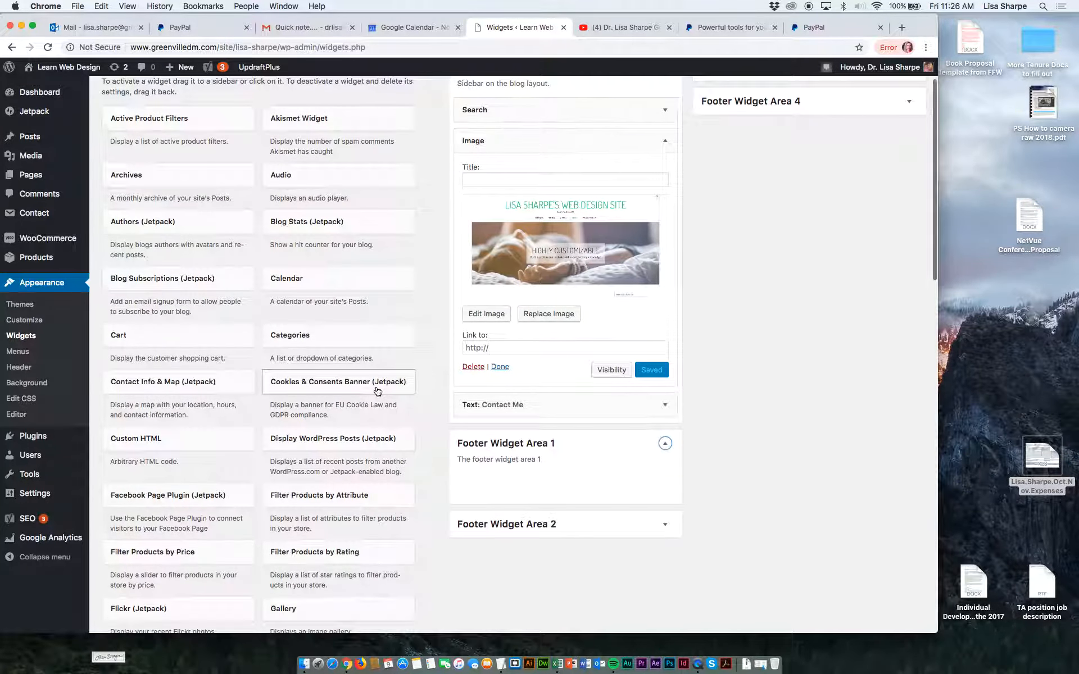
pyautogui.scroll(-6, 378, 390)
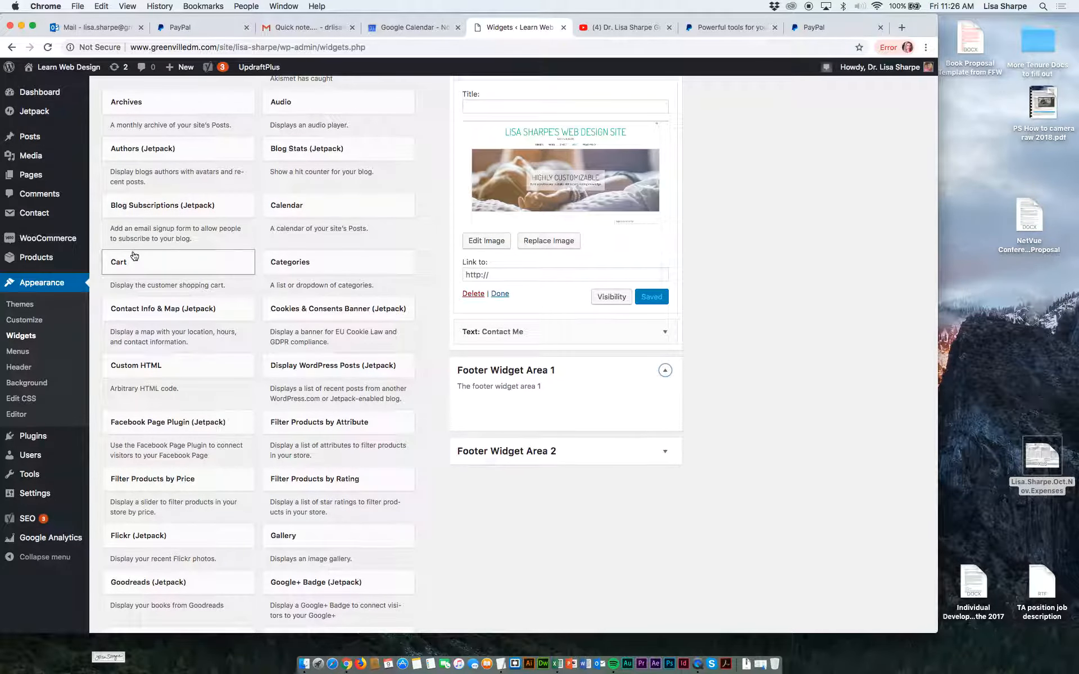
pyautogui.moveTo(134, 257); pyautogui.dragTo(489, 146)
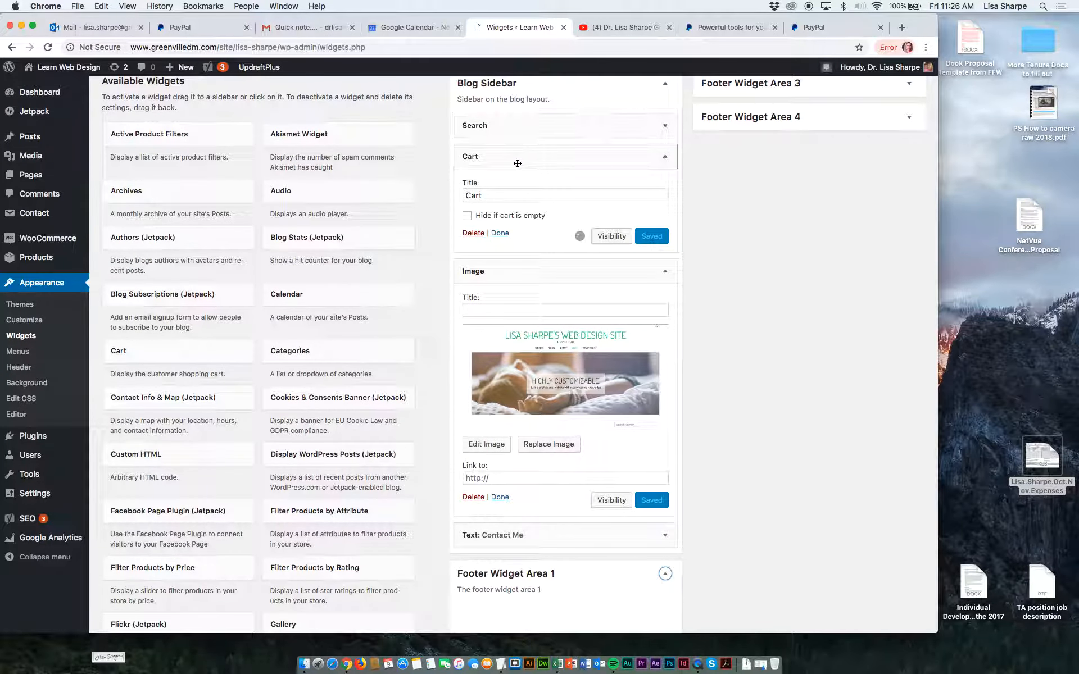
pyautogui.click(467, 196)
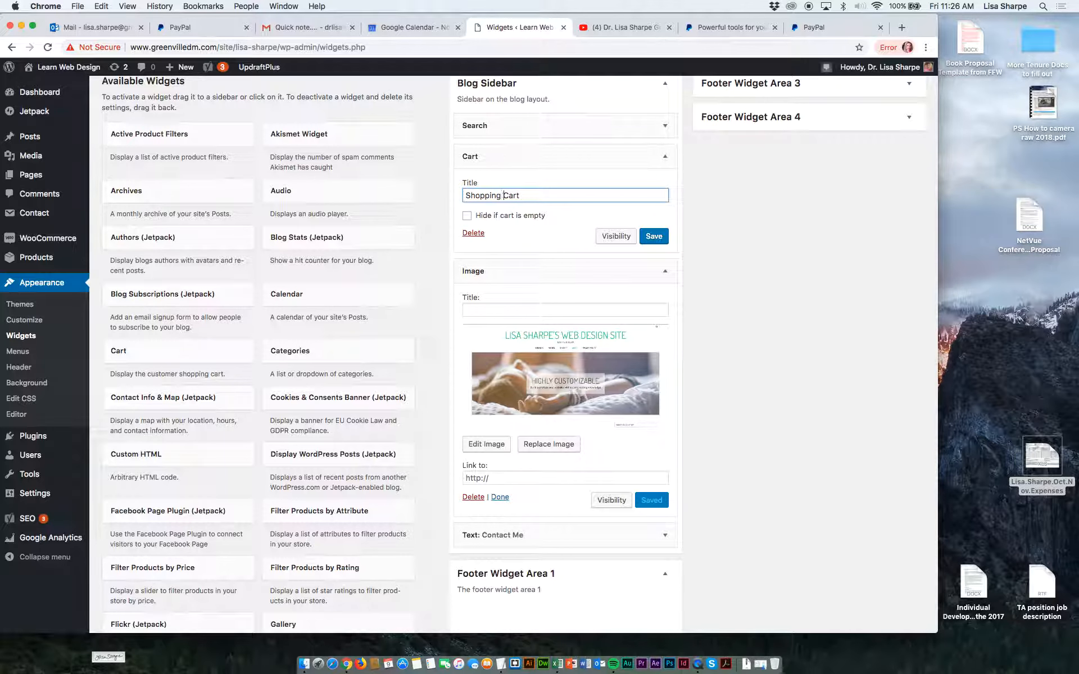
# Find the Products widget among the available widgets and add it to the Blog Sidebar below the Cart widget.
pyautogui.scroll(-2, 200, 430)
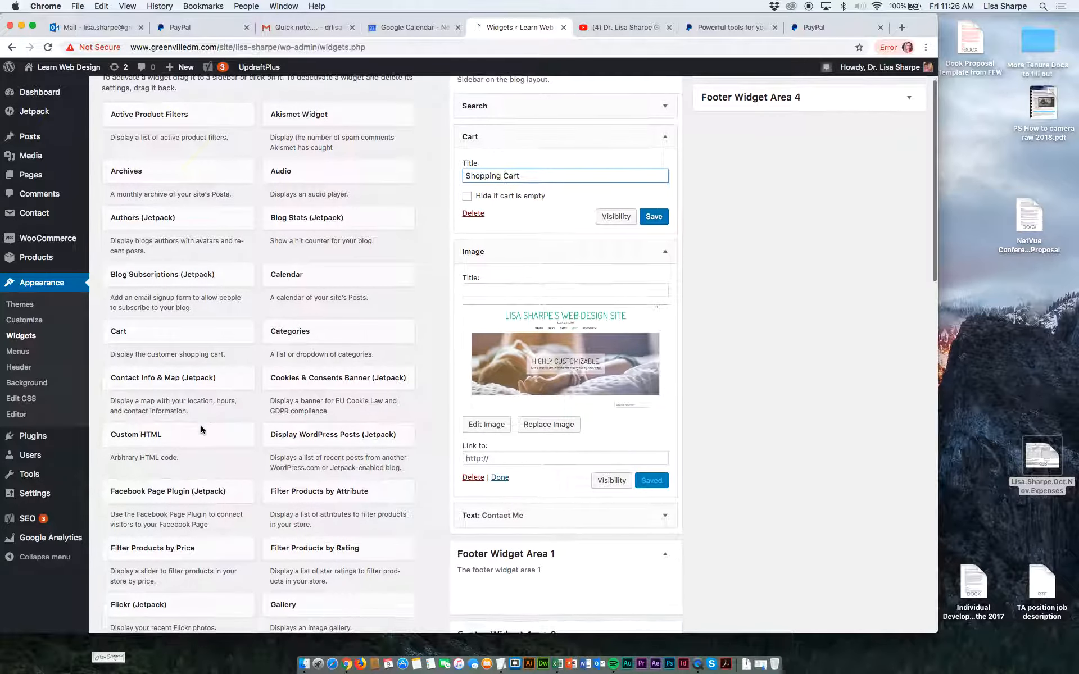
pyautogui.scroll(-5, 201, 430)
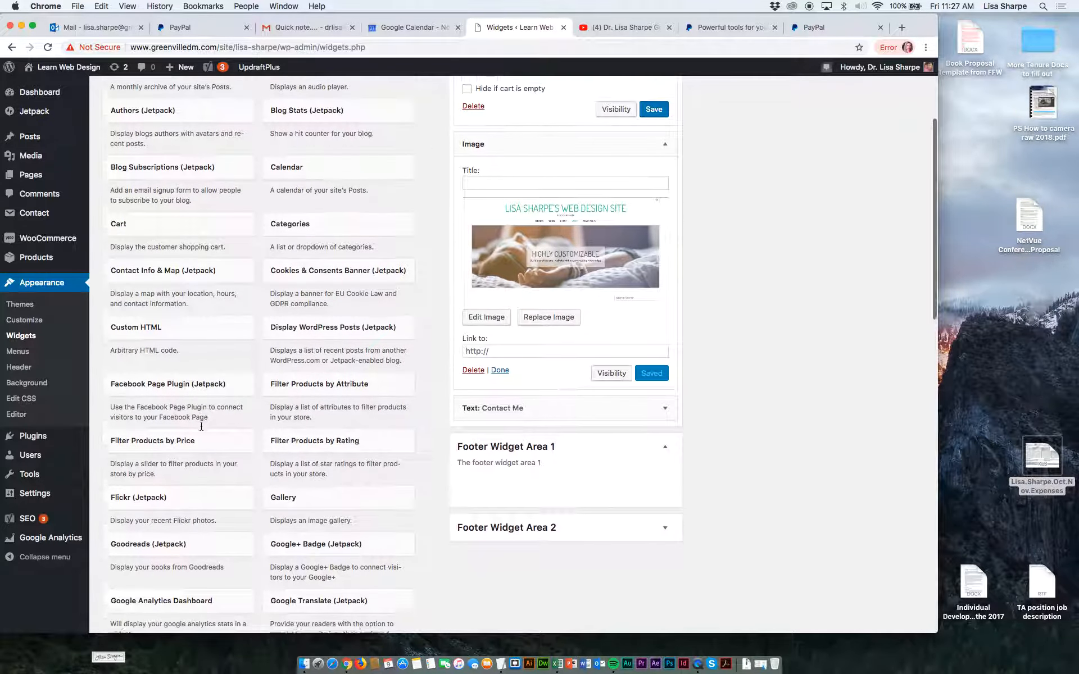
pyautogui.scroll(-5, 201, 427)
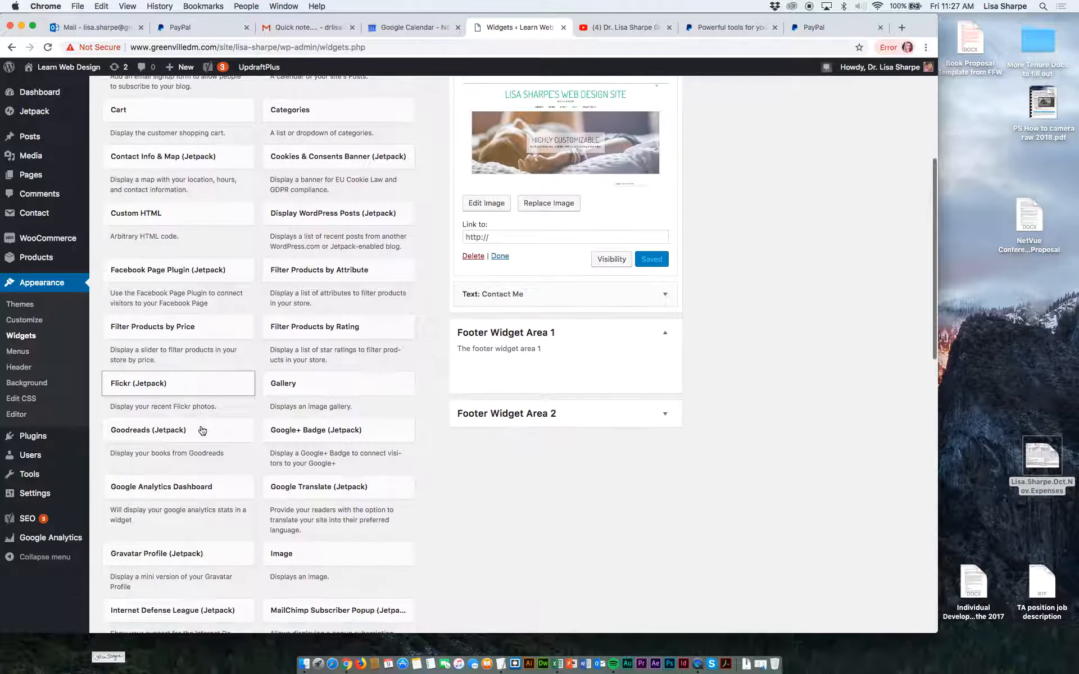
pyautogui.scroll(-4, 202, 430)
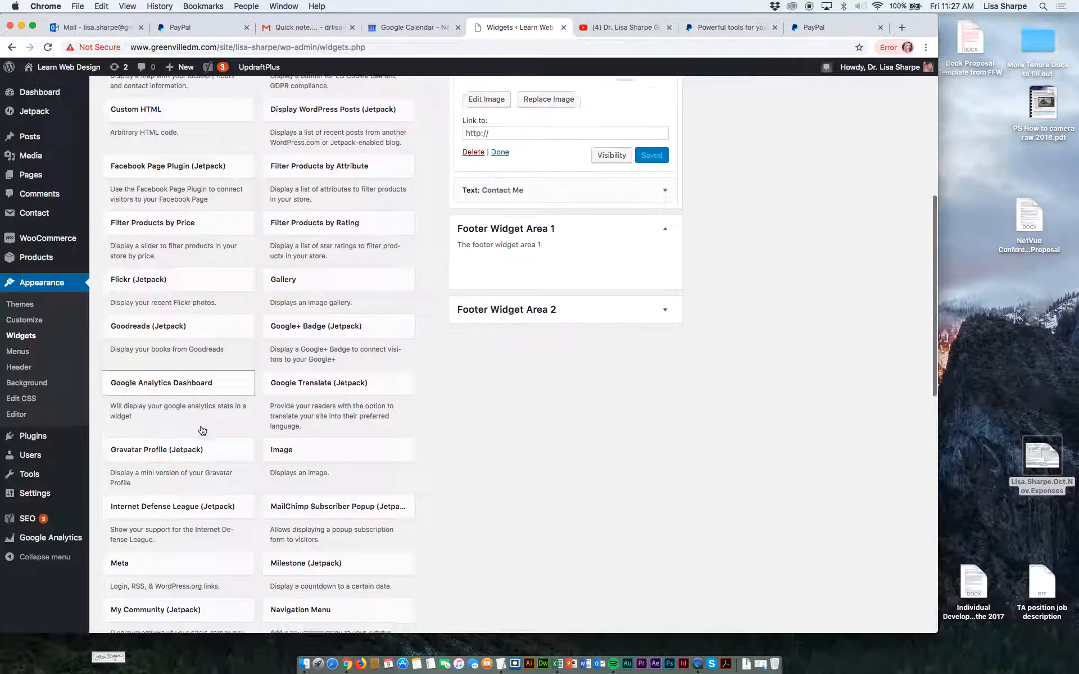
pyautogui.scroll(-5, 202, 430)
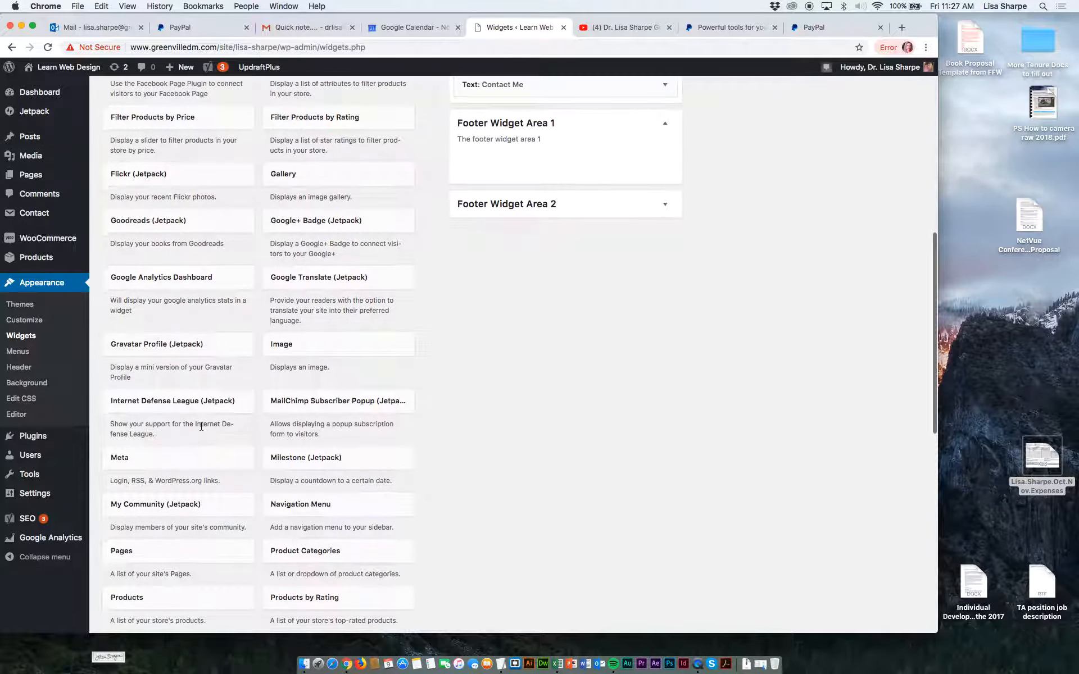
pyautogui.scroll(-6, 201, 427)
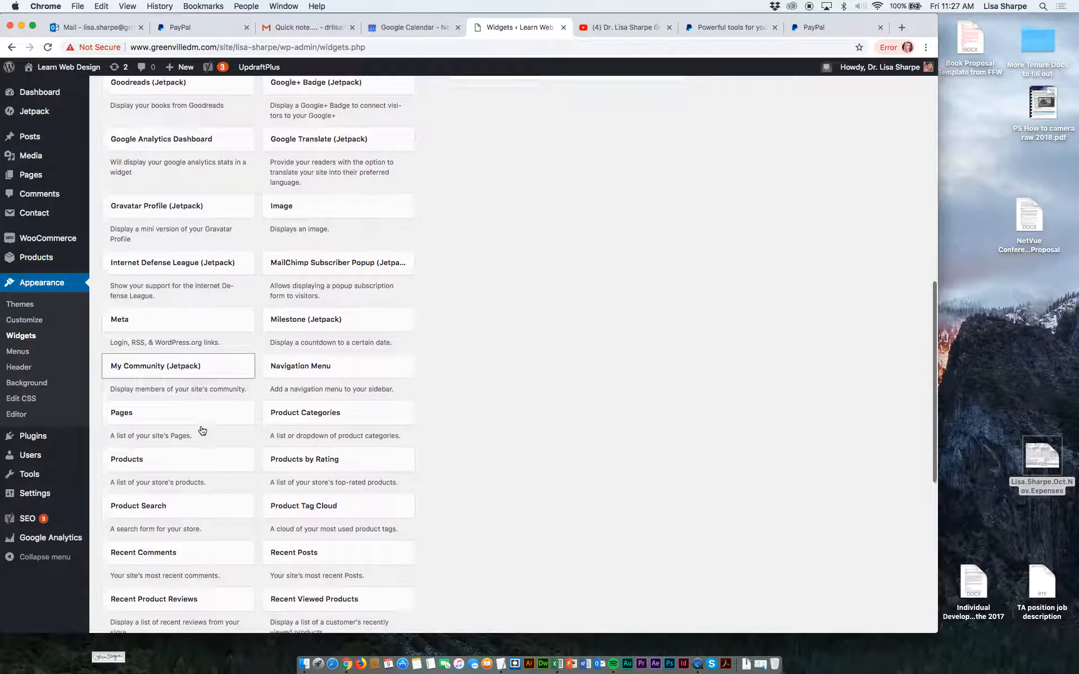
pyautogui.scroll(-3, 201, 428)
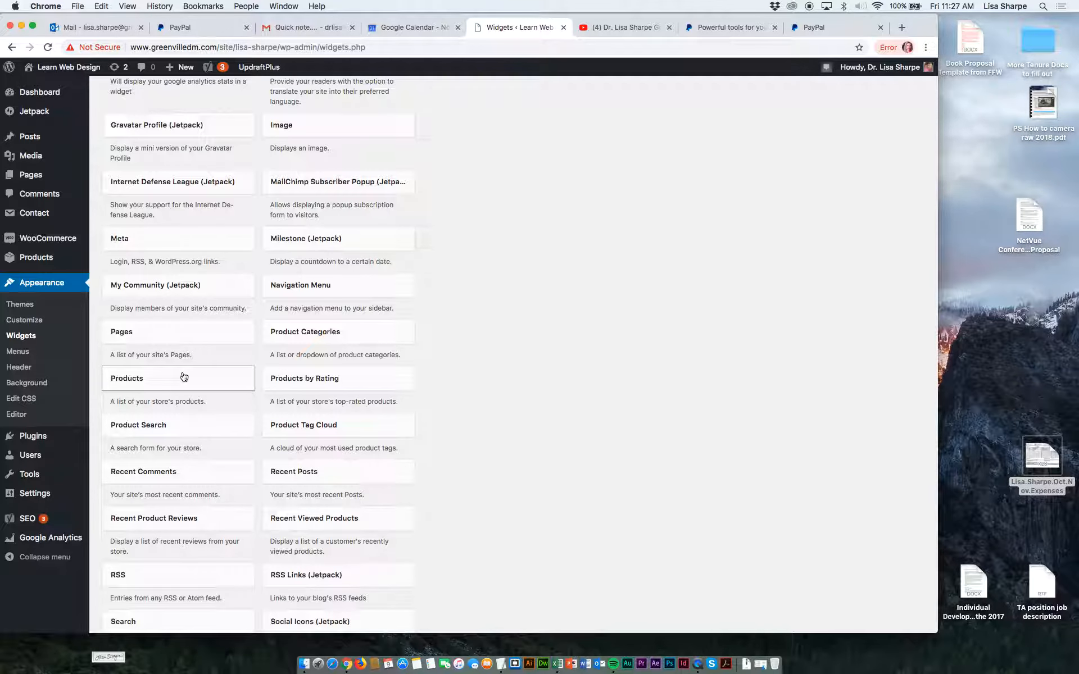
pyautogui.moveTo(185, 376); pyautogui.dragTo(542, 335)
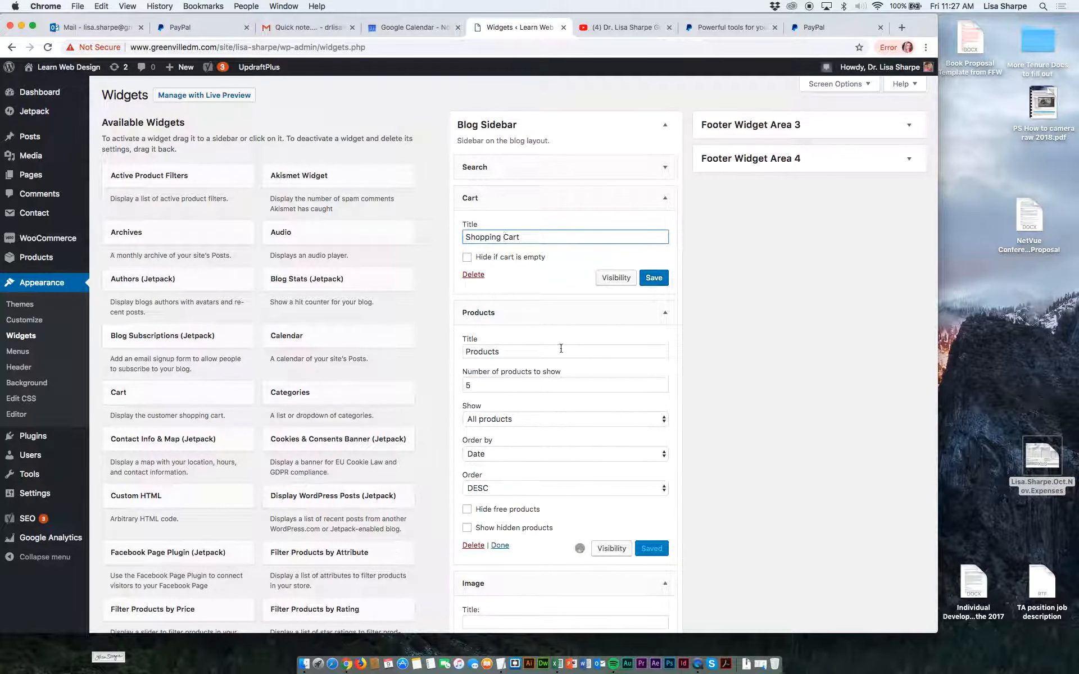
# Set the Products widget to show 3 products and save both the Cart and Products widgets.
pyautogui.click(499, 380)
pyautogui.press('BackSpace')
pyautogui.write('3')
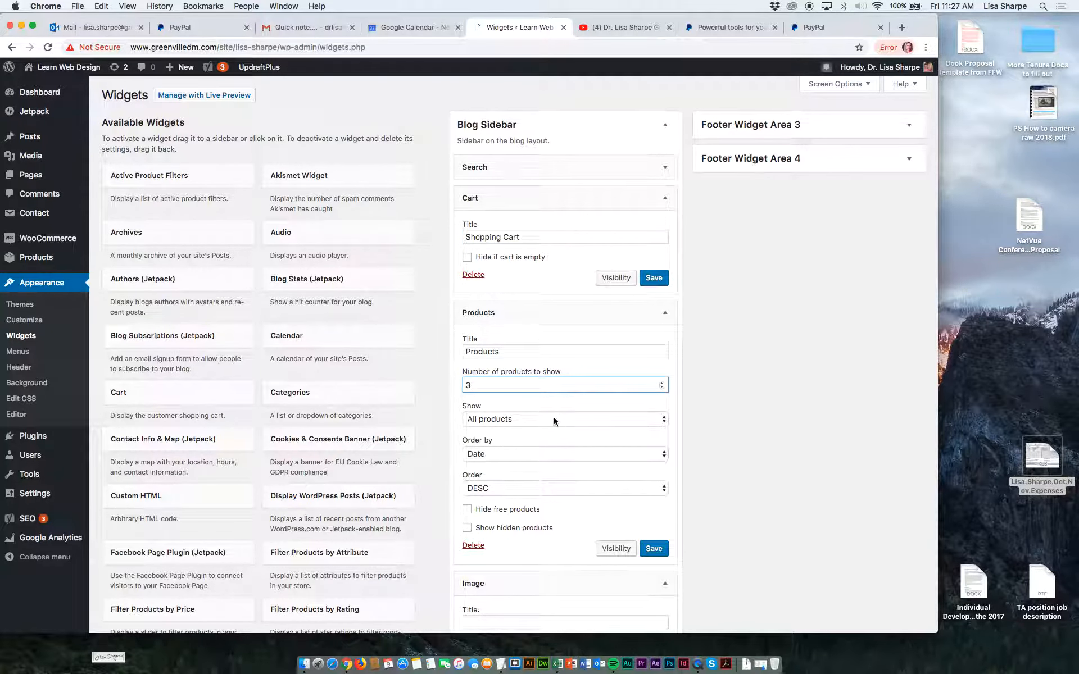
pyautogui.click(662, 277)
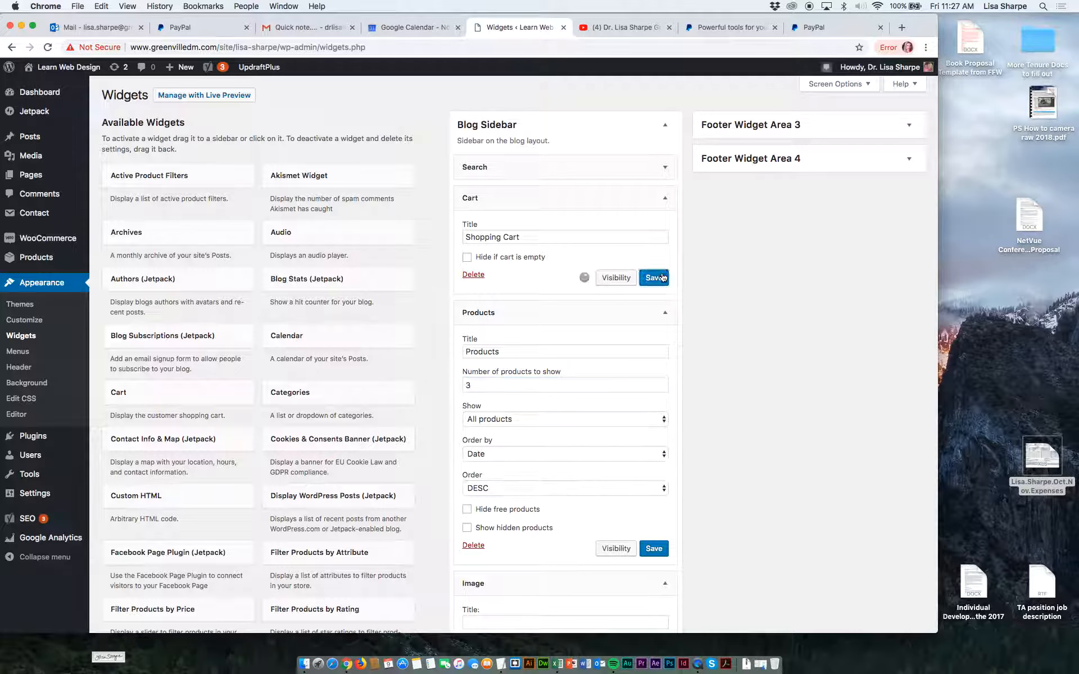
pyautogui.click(655, 552)
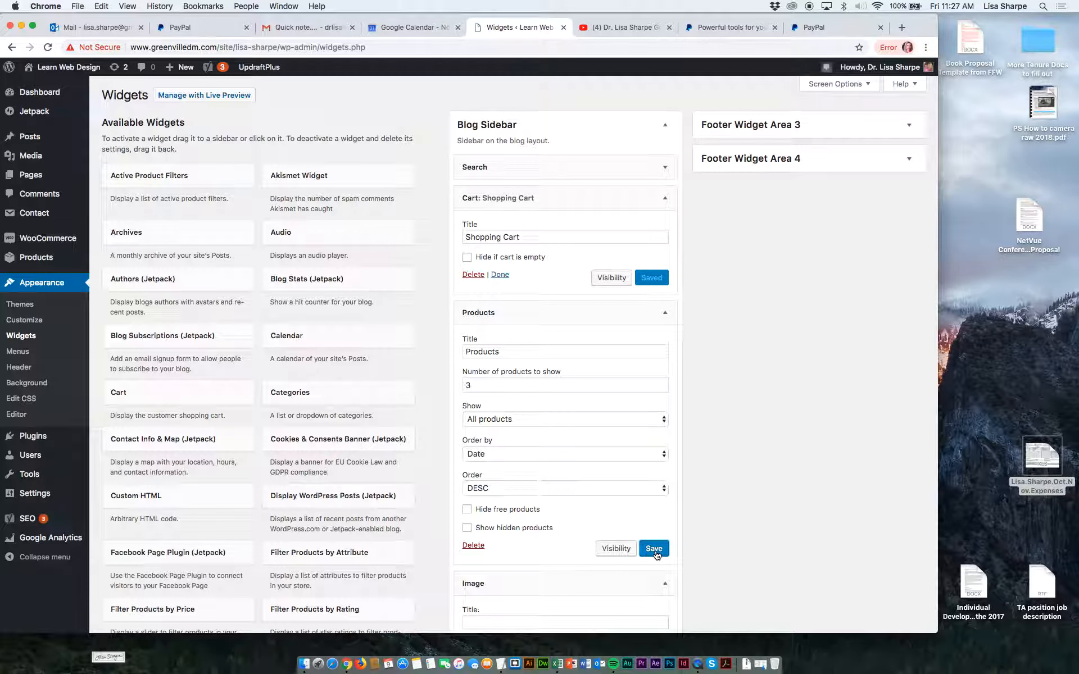
# Collapse the Cart, Products and Image widgets in the Blog Sidebar.
pyautogui.click(666, 202)
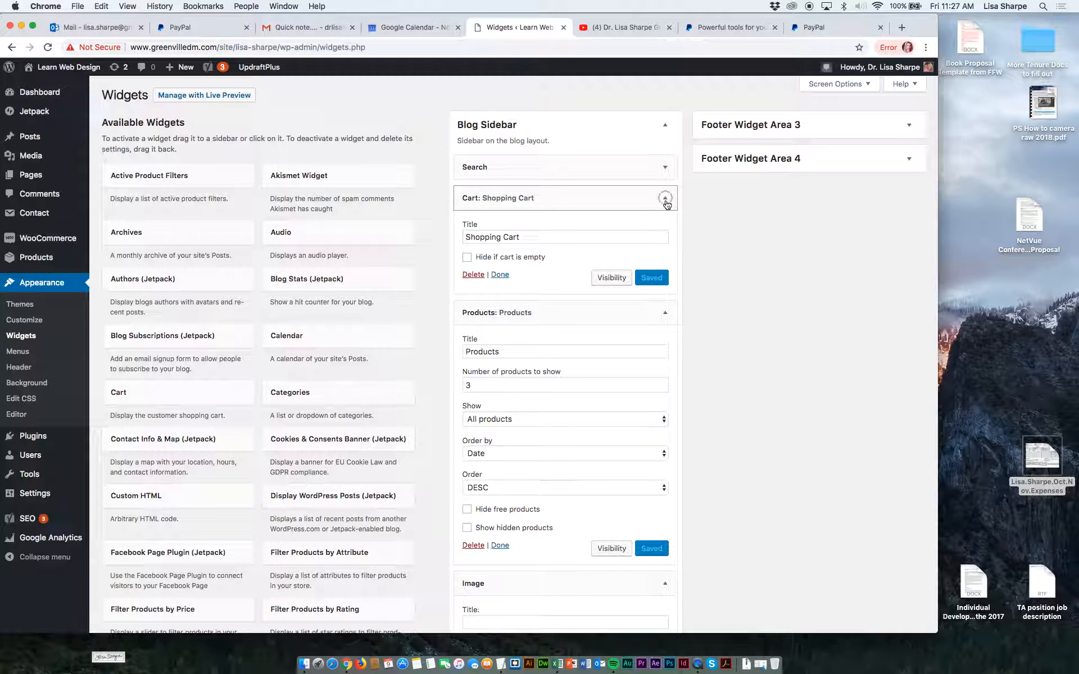
pyautogui.click(665, 231)
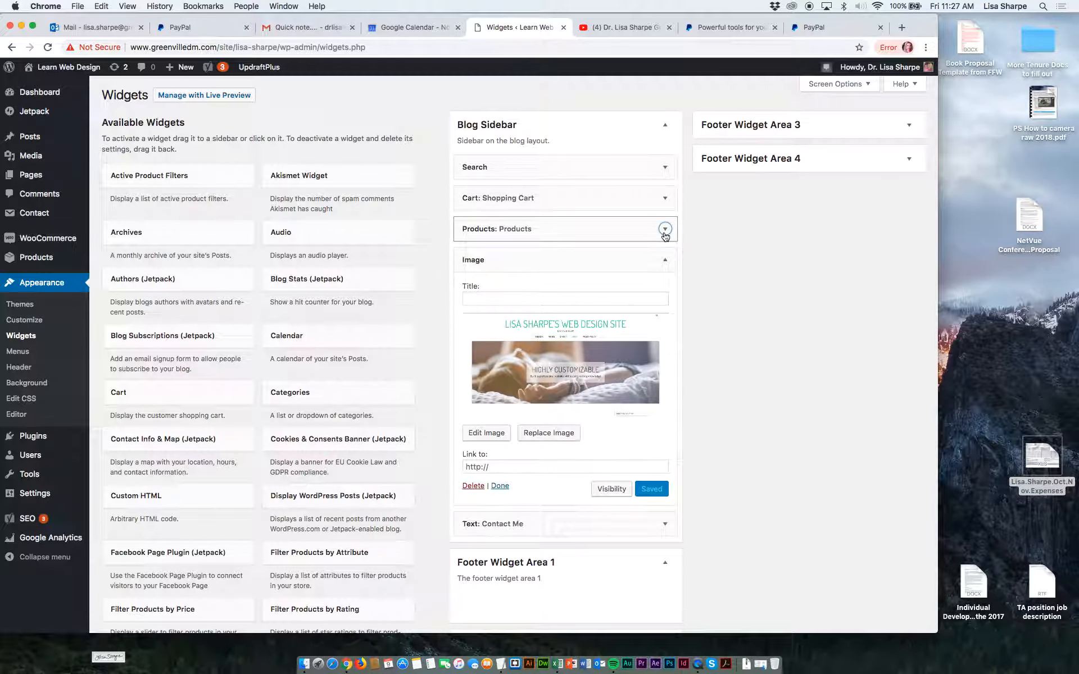
pyautogui.click(666, 267)
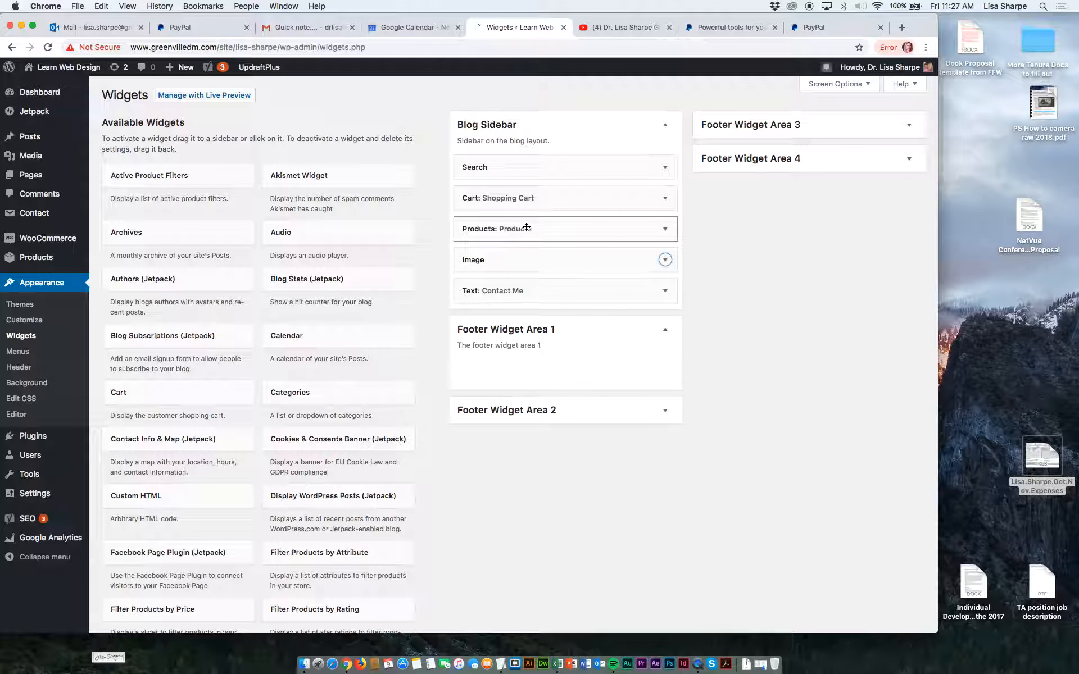
# Look through the available widgets down to the Inactive Widgets section and return to the Blog Sidebar.
pyautogui.scroll(-5, 212, 352)
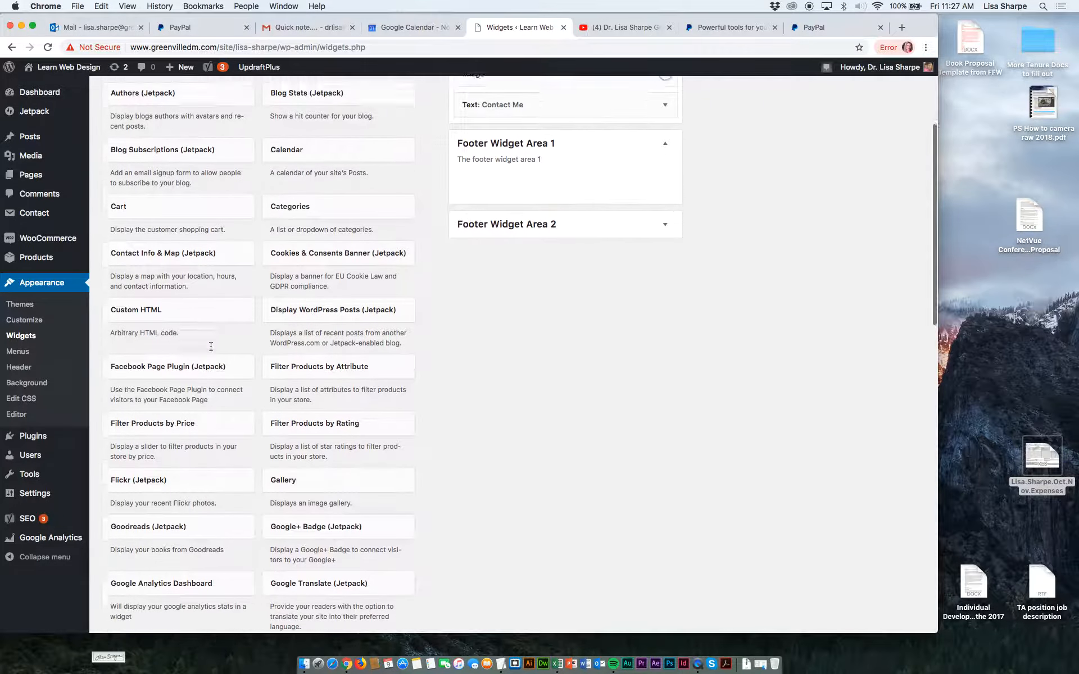
pyautogui.scroll(-15, 211, 346)
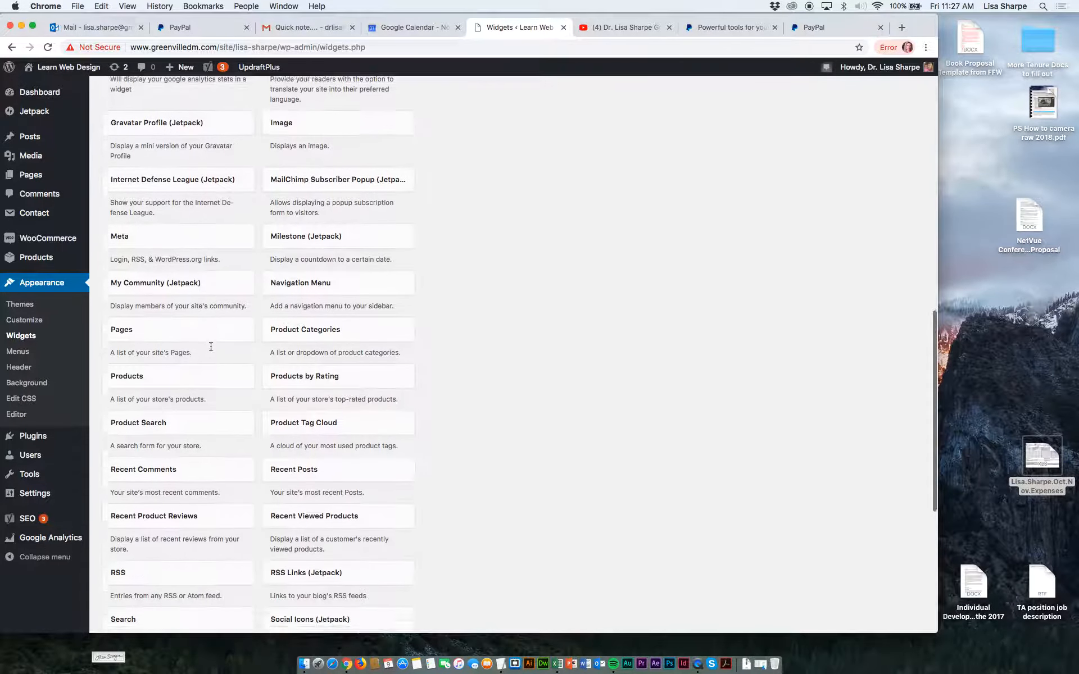
pyautogui.scroll(-7, 211, 346)
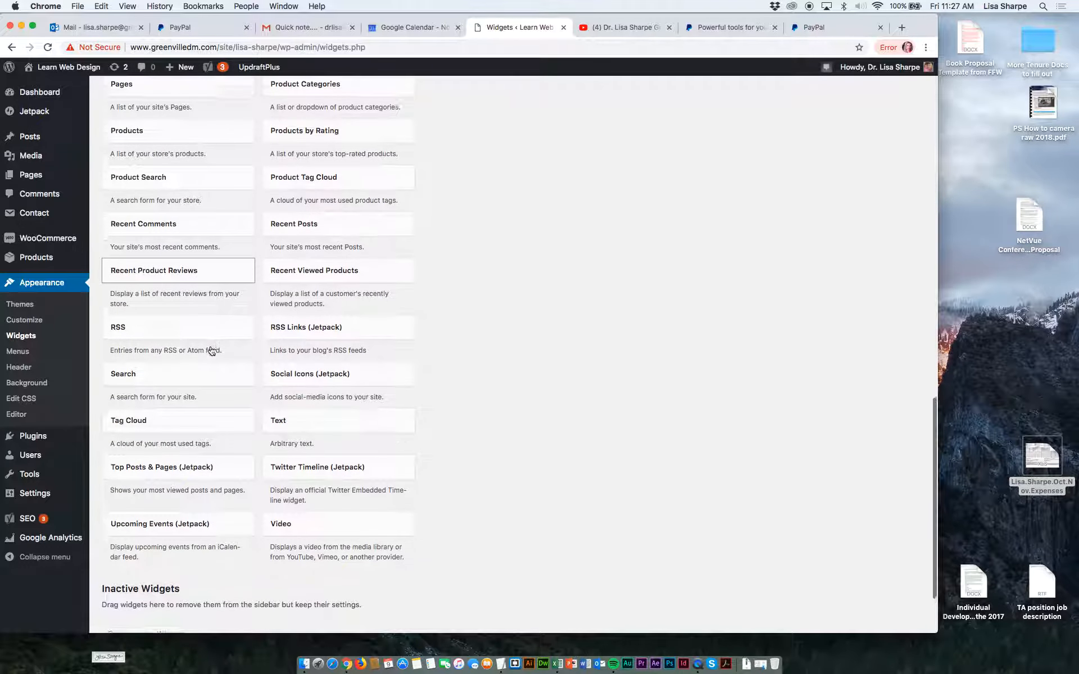
pyautogui.scroll(-3, 211, 347)
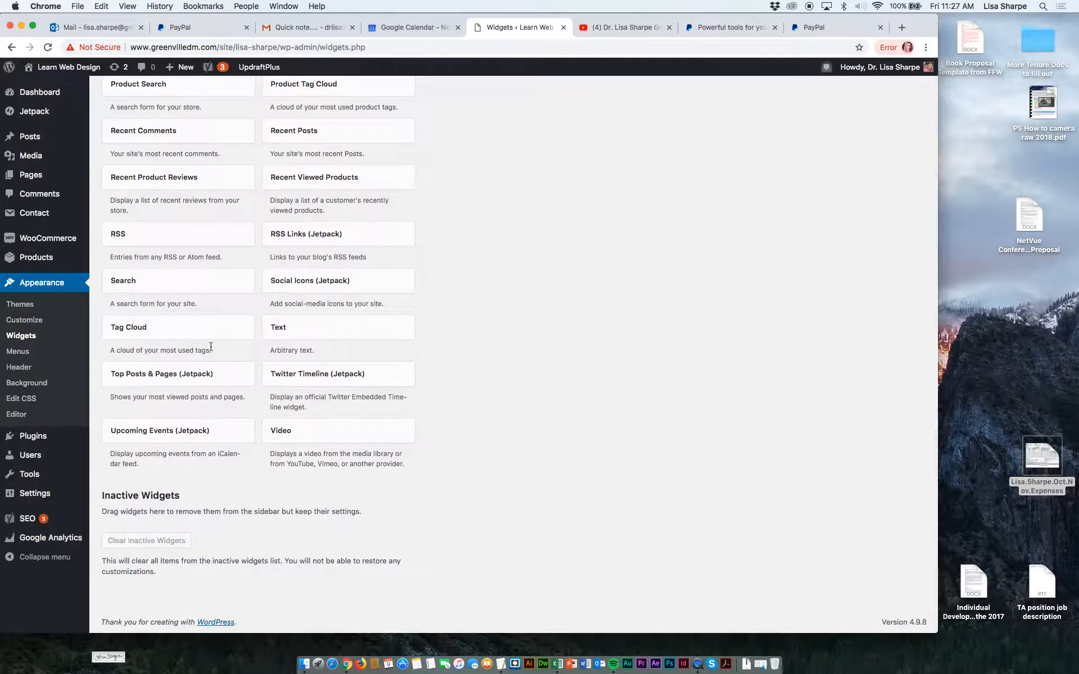
pyautogui.scroll(20, 211, 346)
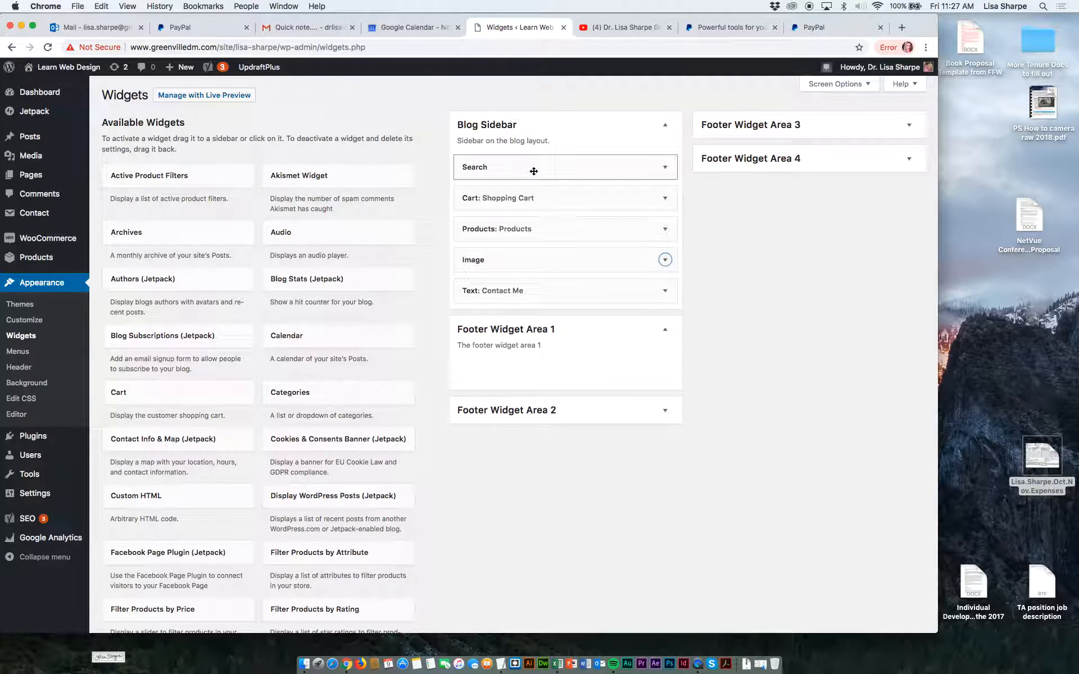
pyautogui.scroll(1, 526, 277)
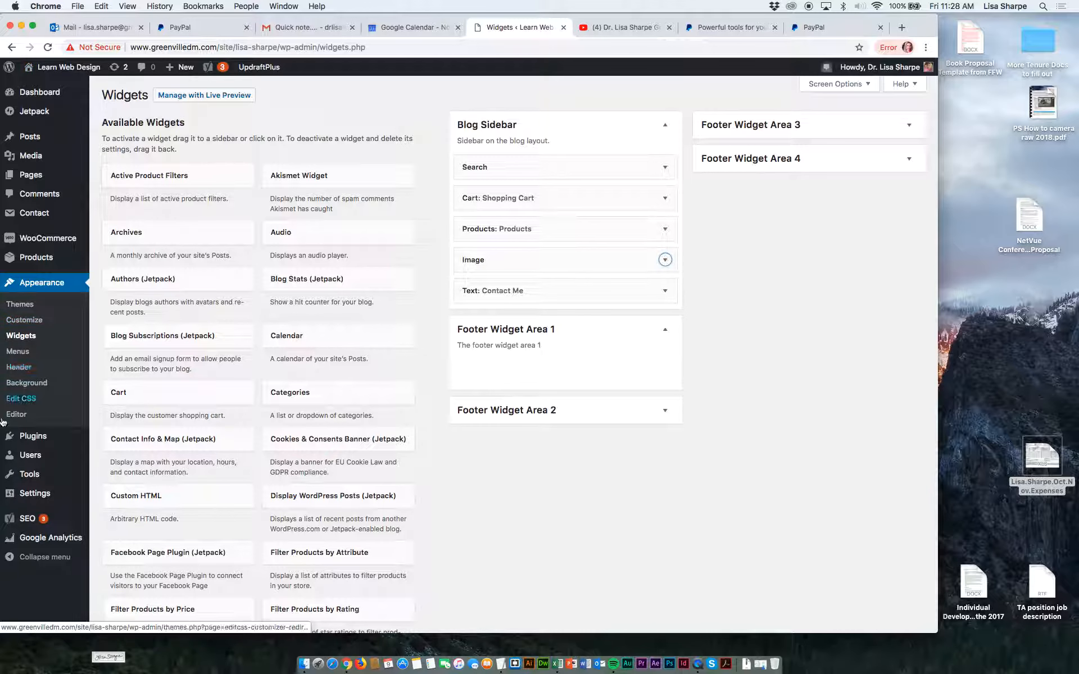
# In the site's Reading settings, set the static homepage to the Shop page and save the changes.
pyautogui.moveTo(25, 492)
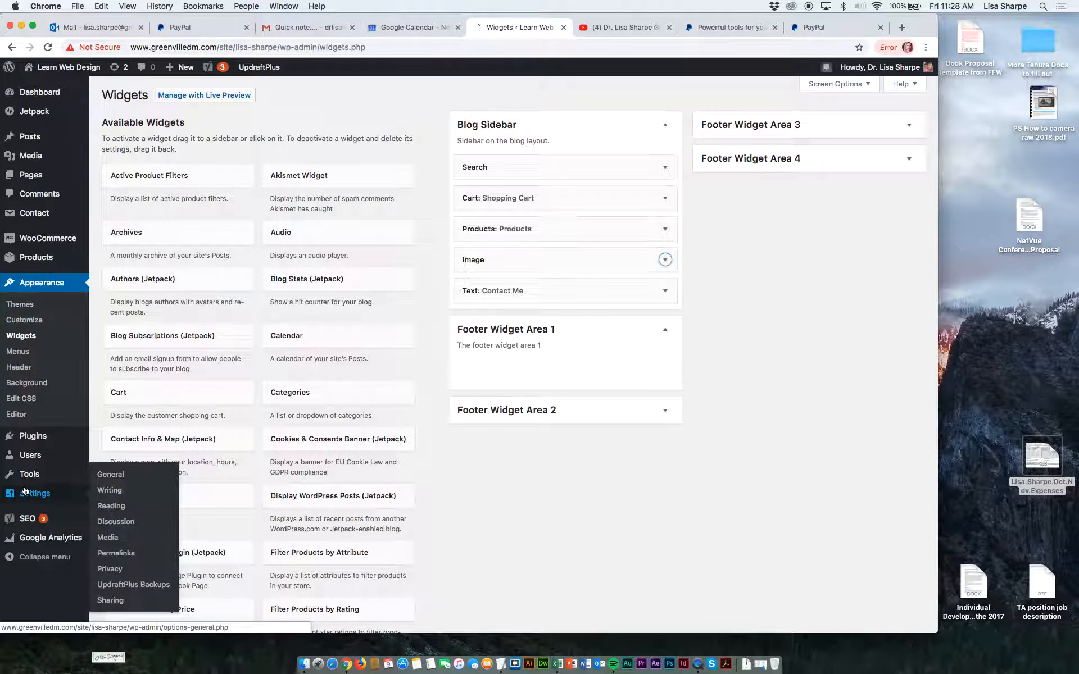
pyautogui.click(113, 479)
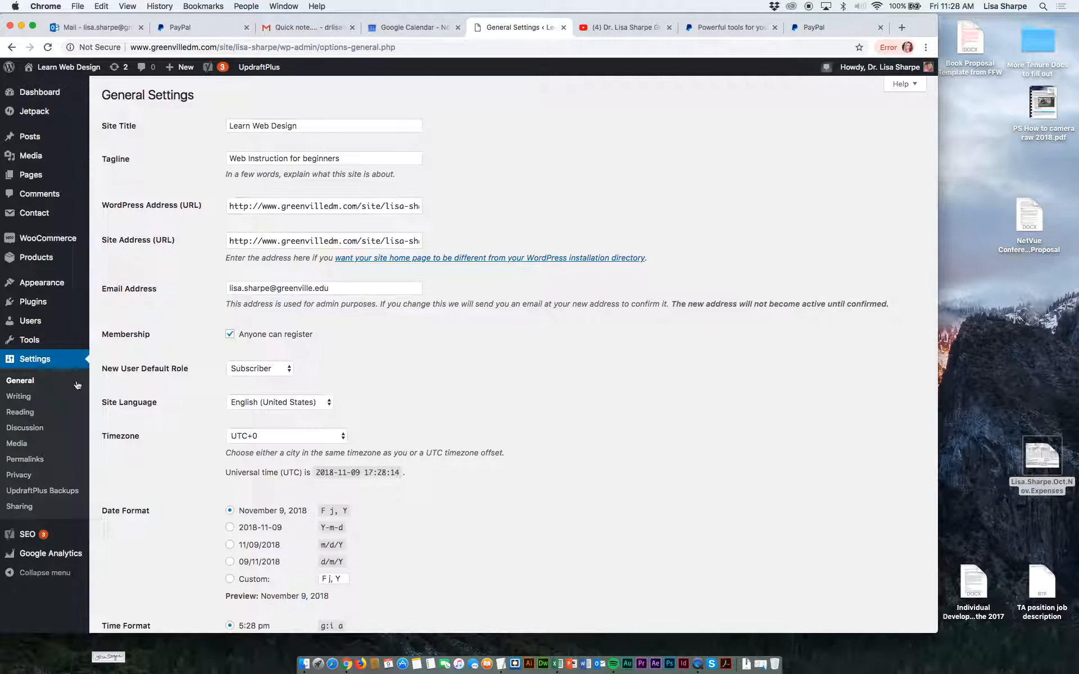
pyautogui.click(30, 415)
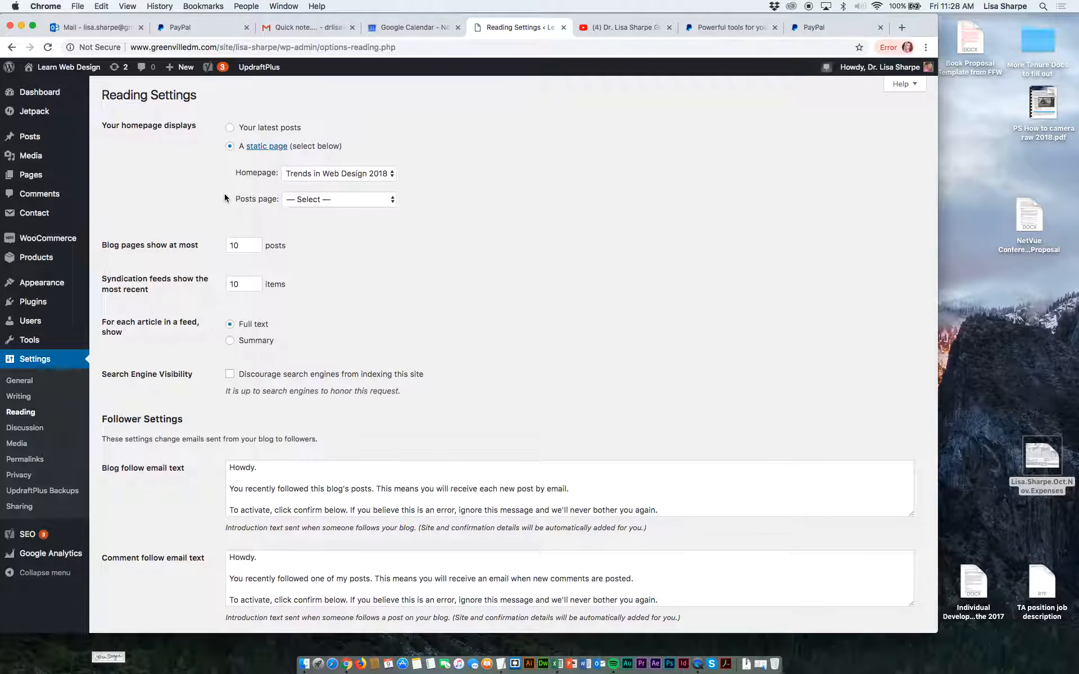
pyautogui.click(327, 177)
pyautogui.click(327, 163)
pyautogui.click(309, 177)
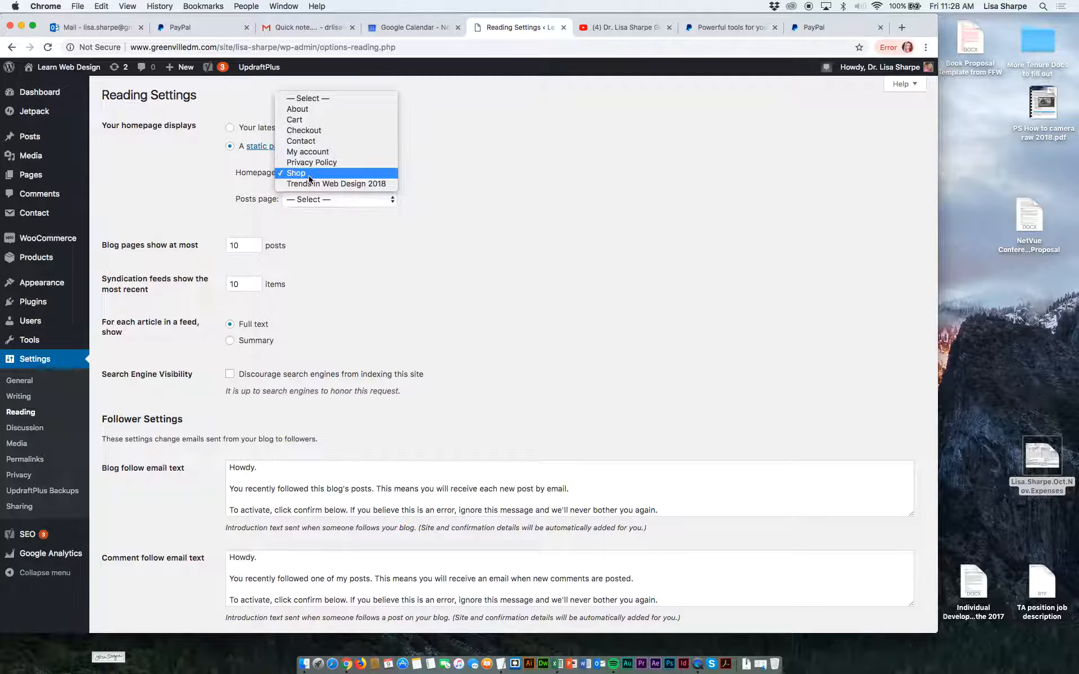
pyautogui.click(309, 178)
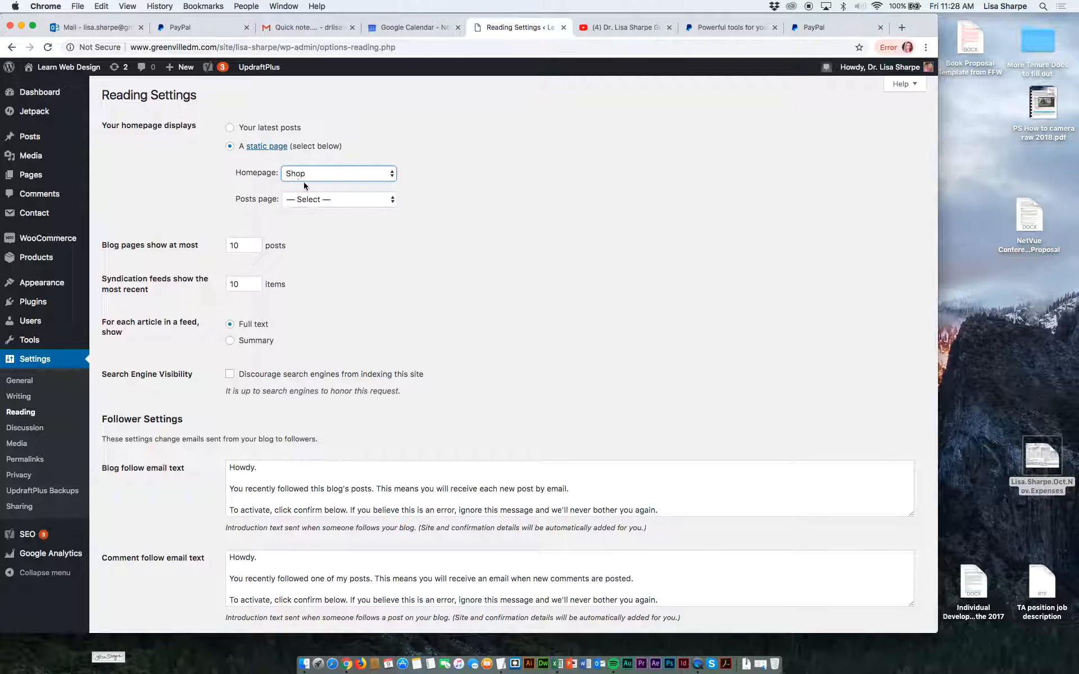
pyautogui.scroll(-3, 299, 270)
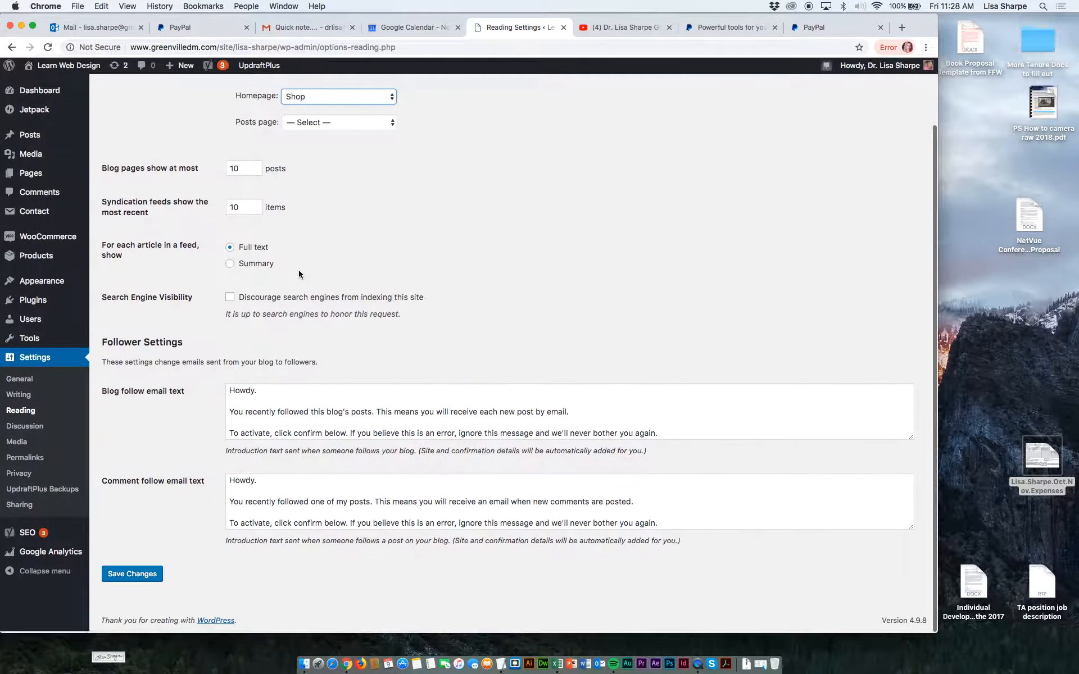
pyautogui.click(126, 580)
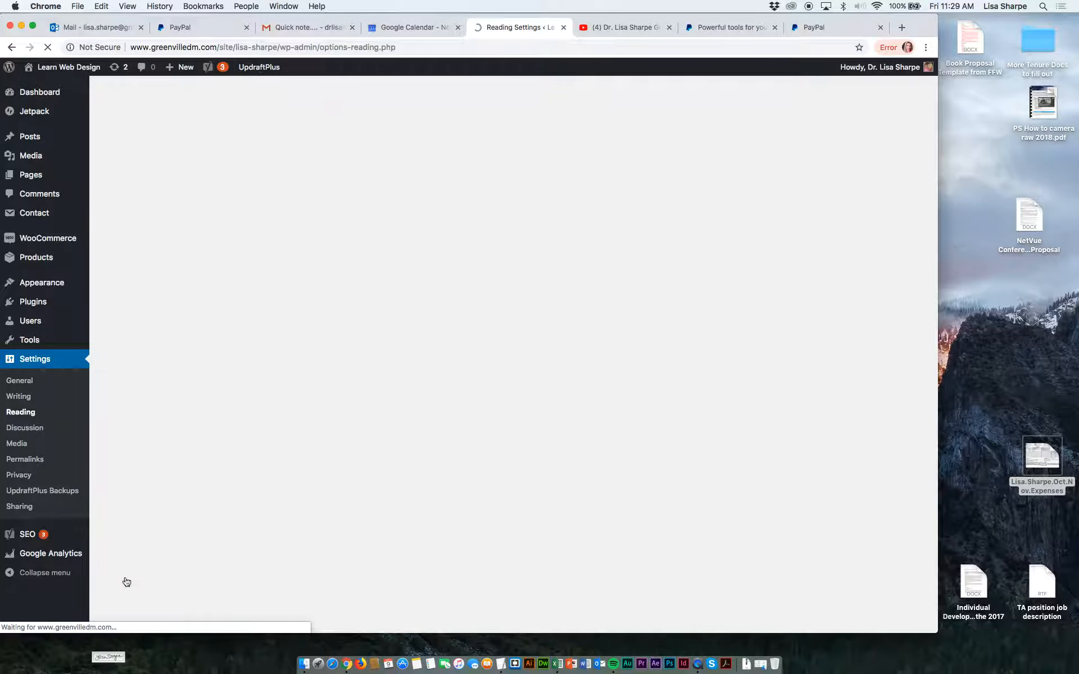
# Visit the live site to check the Shop homepage and its navigation menu.
pyautogui.moveTo(71, 136)
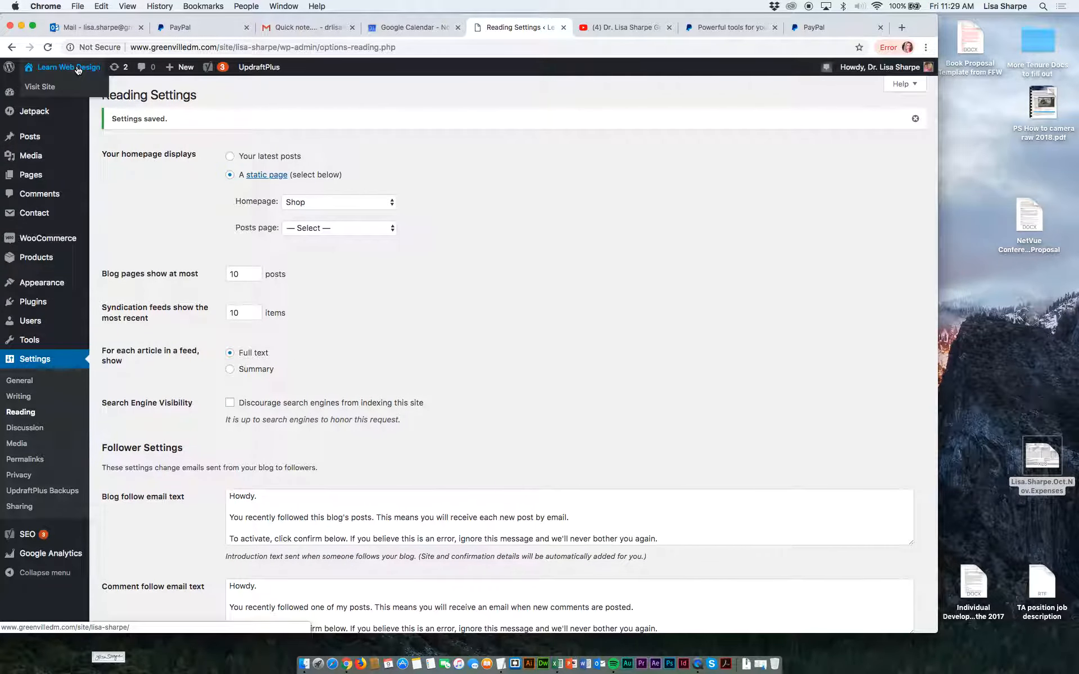
pyautogui.click(45, 88)
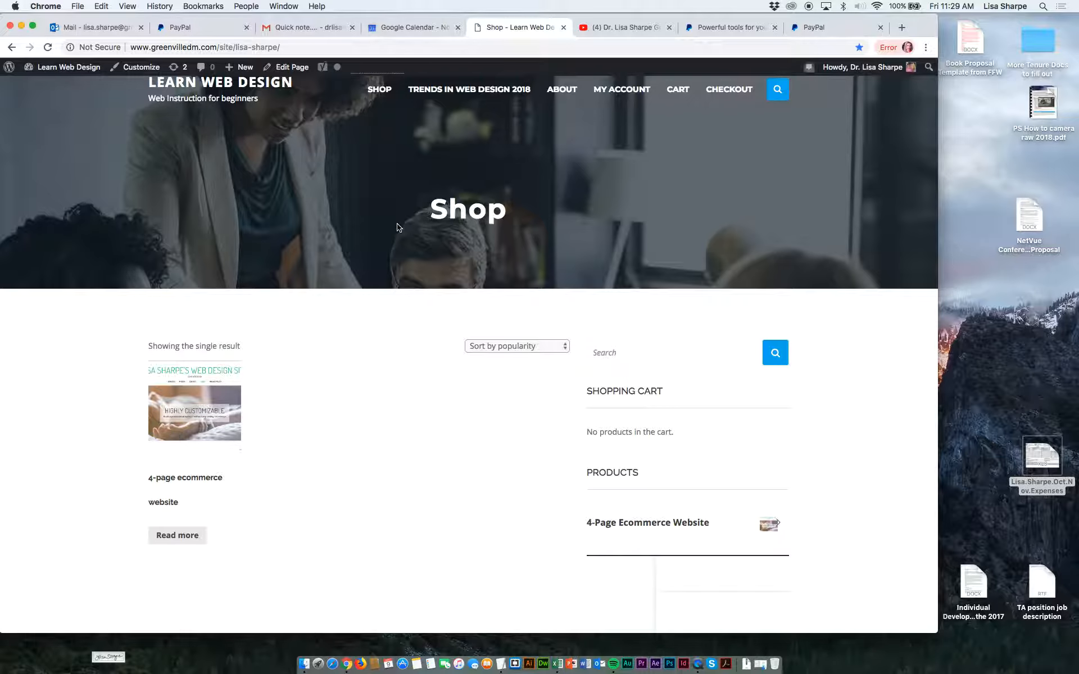
pyautogui.moveTo(615, 91)
# Open the 4-page ecommerce website product from the shop and review its whole page, including the description and sidebar widgets.
pyautogui.click(180, 538)
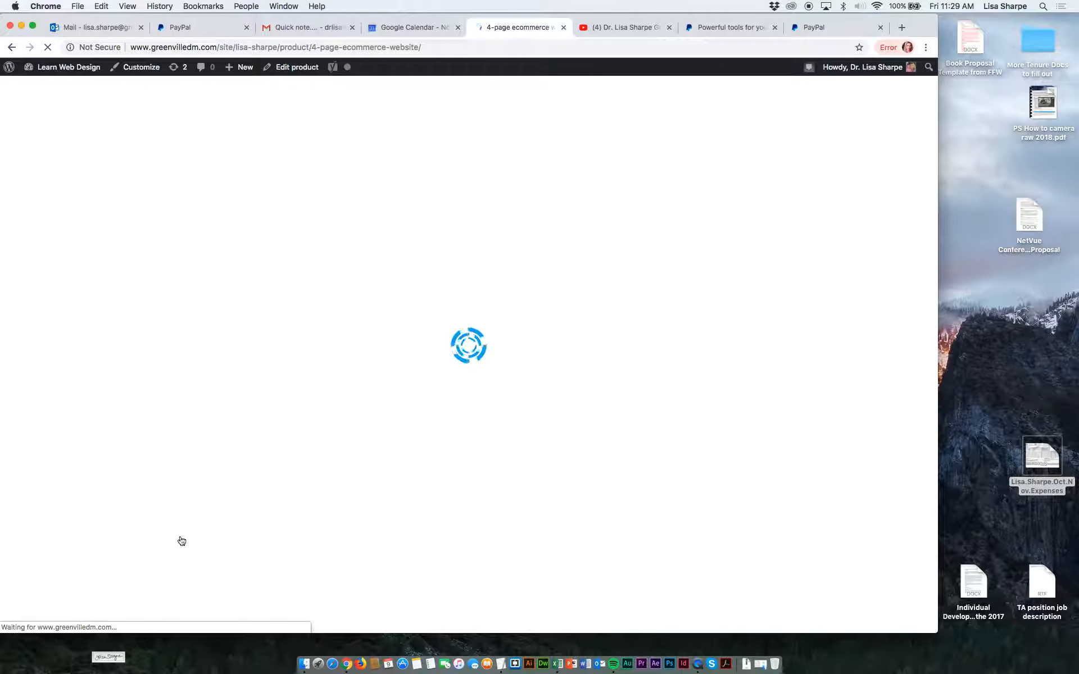
pyautogui.scroll(-5, 352, 574)
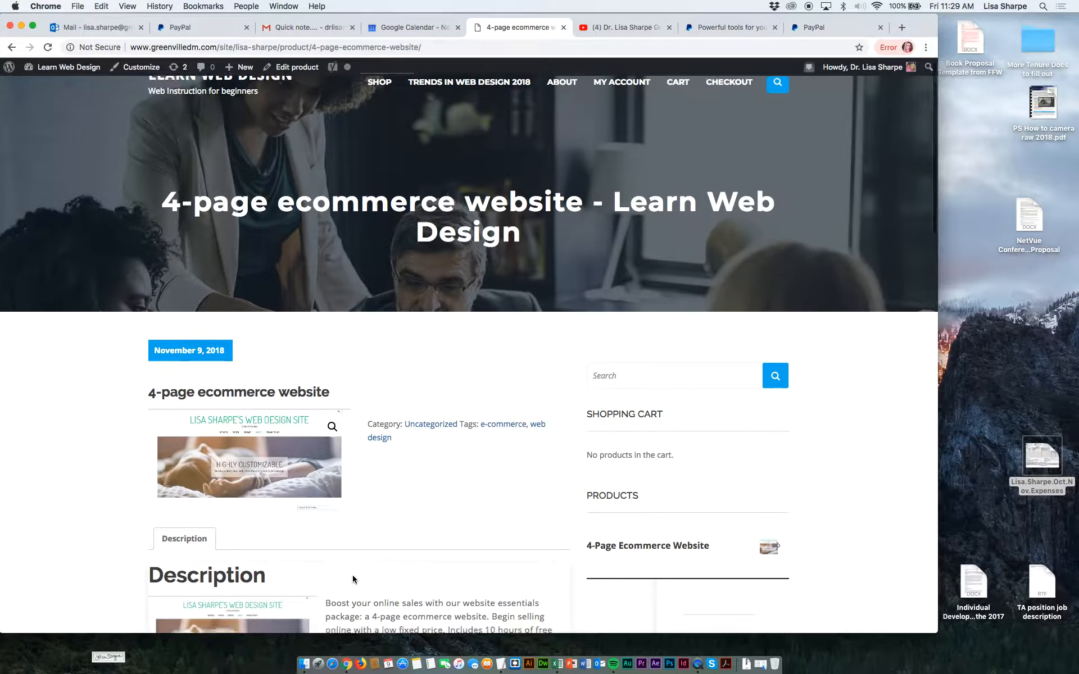
pyautogui.scroll(-10, 352, 574)
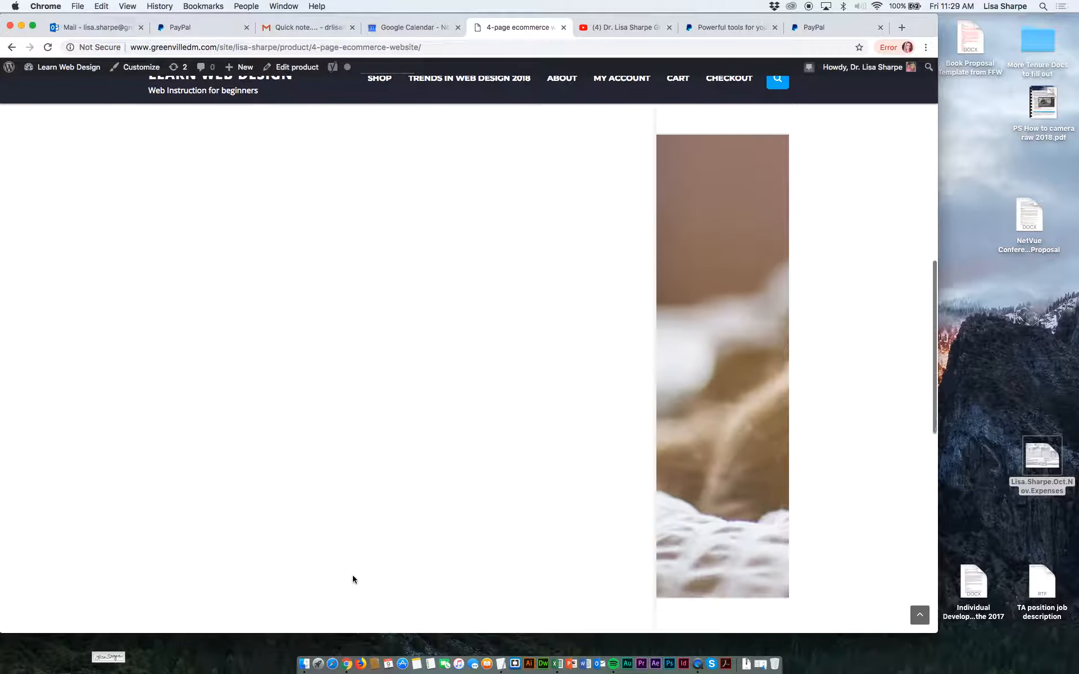
pyautogui.scroll(-10, 353, 575)
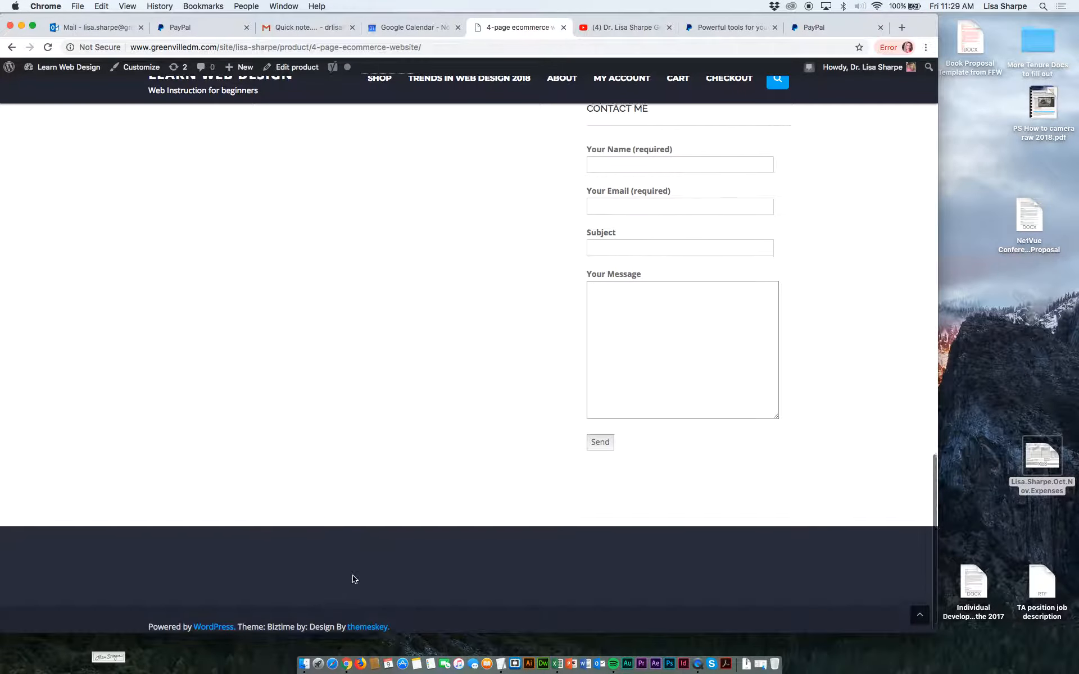
pyautogui.scroll(8, 353, 575)
pyautogui.scroll(15, 352, 574)
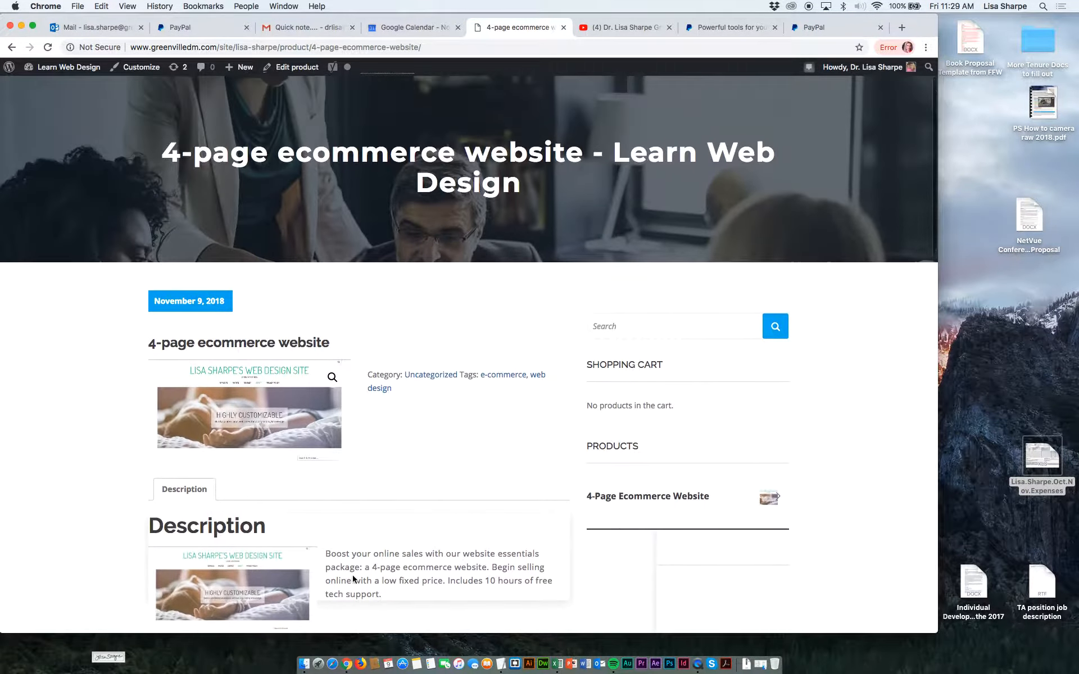
pyautogui.scroll(2, 353, 579)
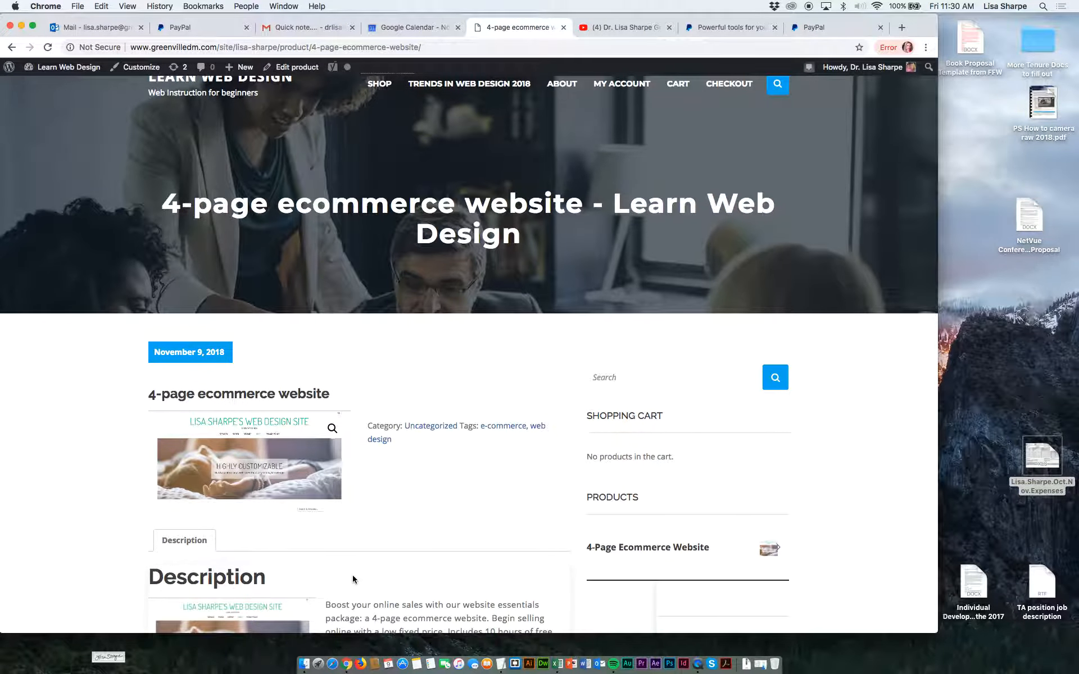
pyautogui.scroll(-1, 352, 575)
pyautogui.scroll(2, 353, 575)
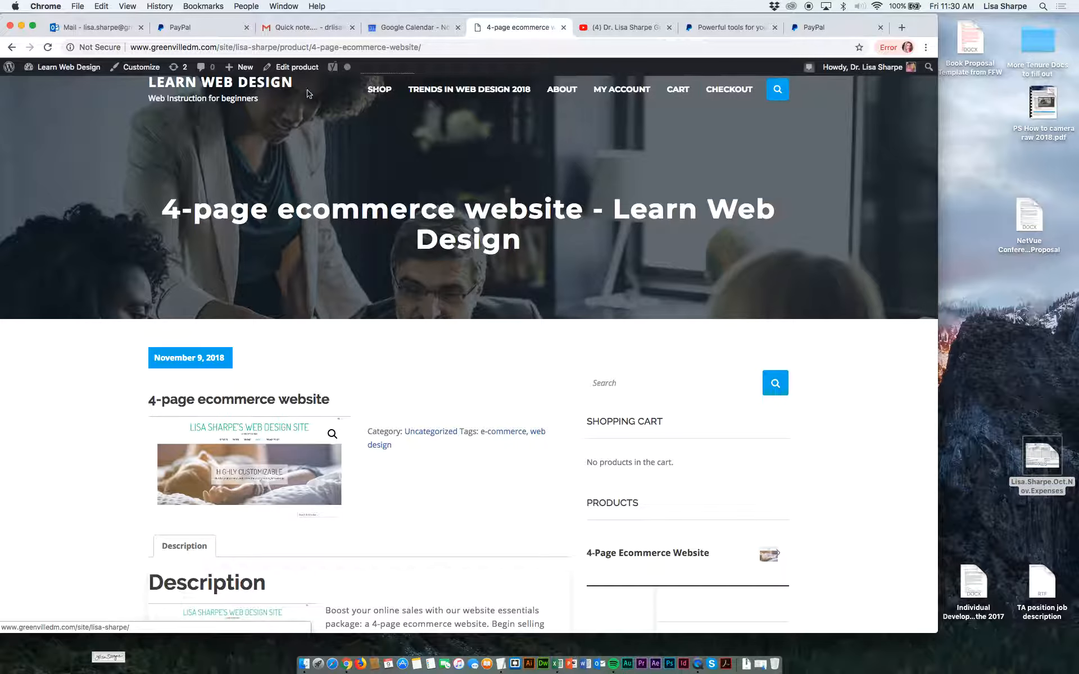
# Return from the live product page to the site's admin dashboard.
pyautogui.moveTo(56, 68)
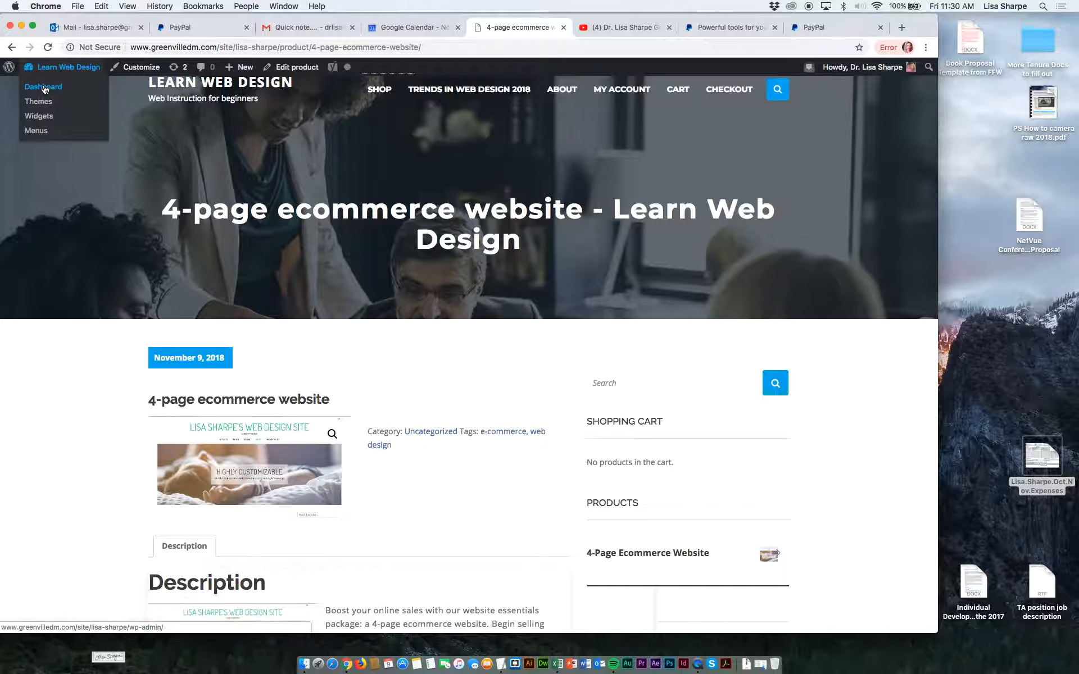
pyautogui.click(45, 90)
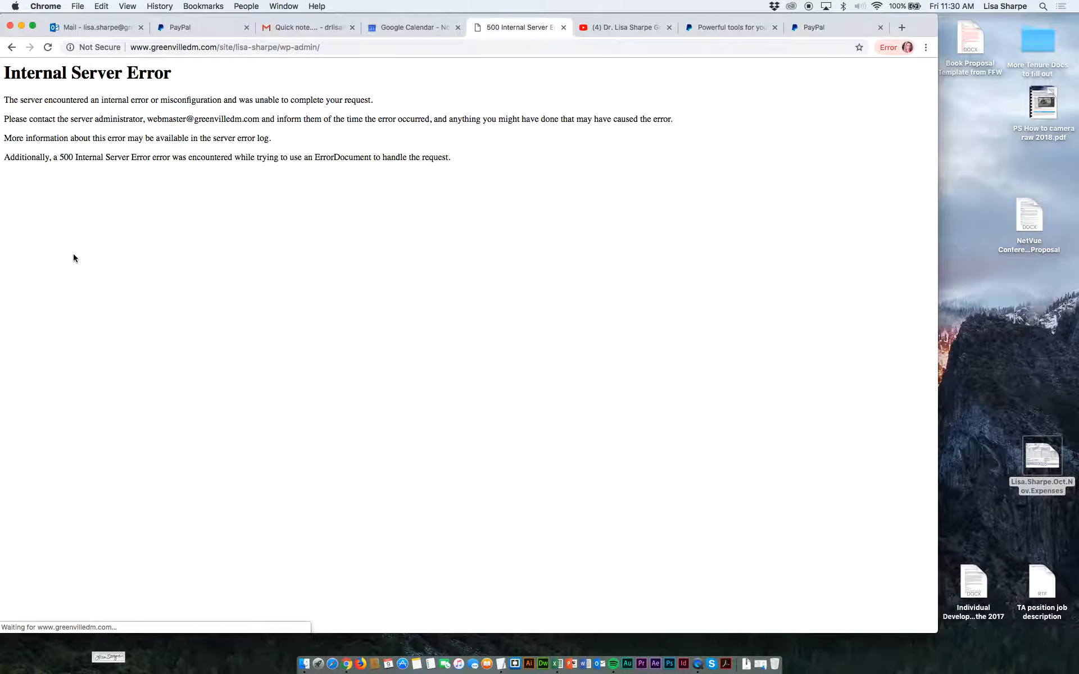
pyautogui.click(11, 47)
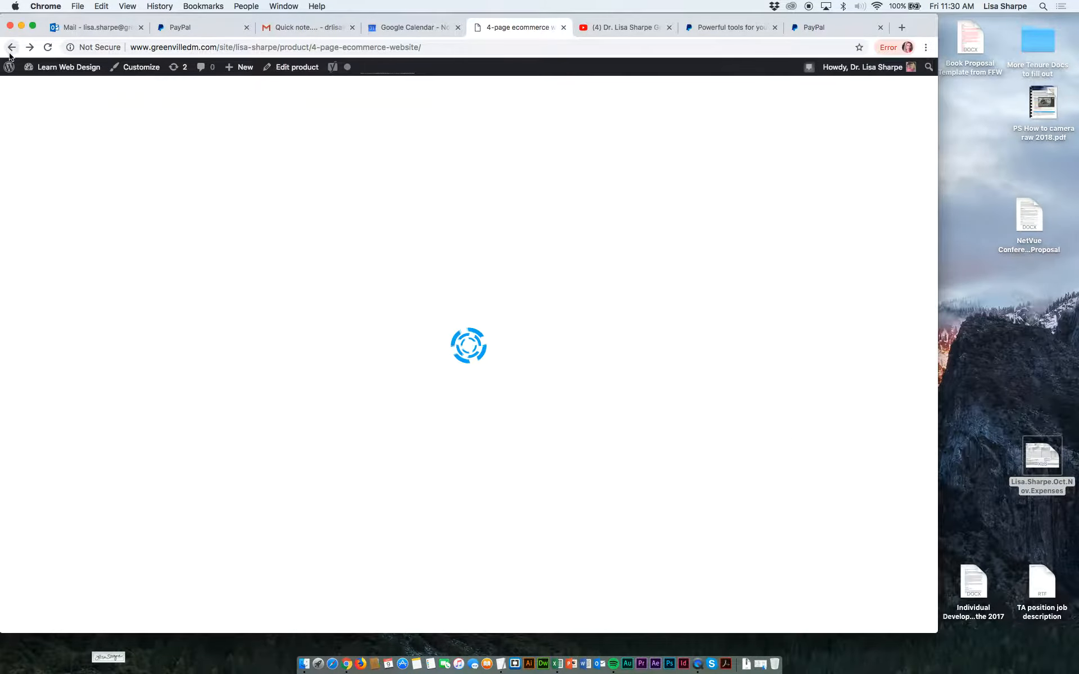
pyautogui.scroll(-1, 180, 447)
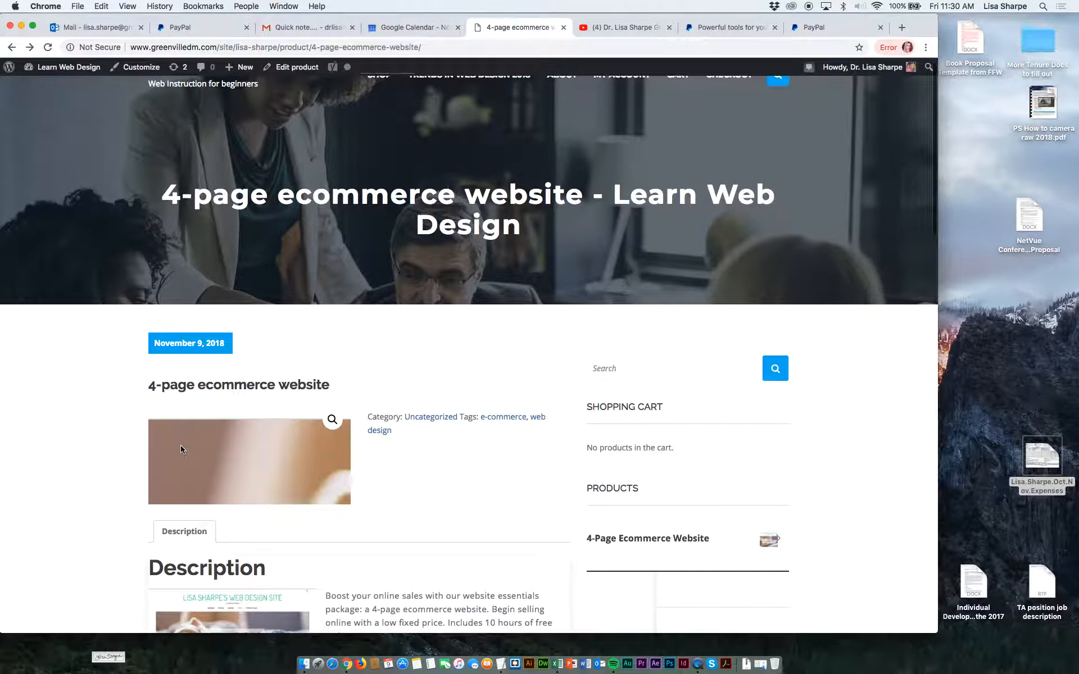
pyautogui.scroll(2, 181, 446)
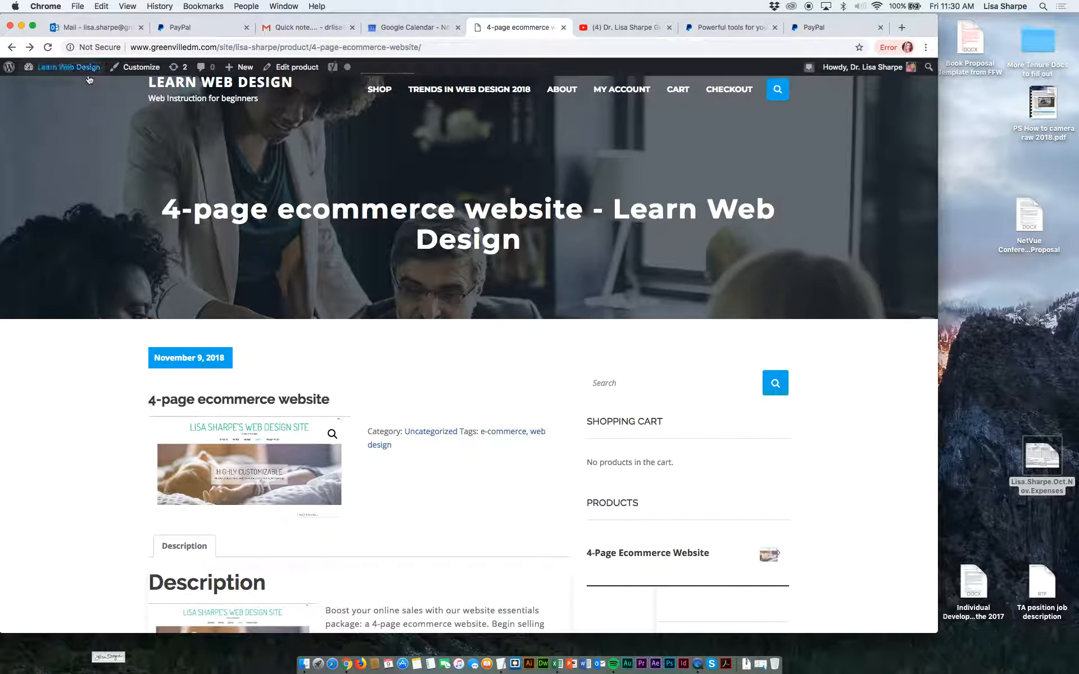
pyautogui.click(71, 90)
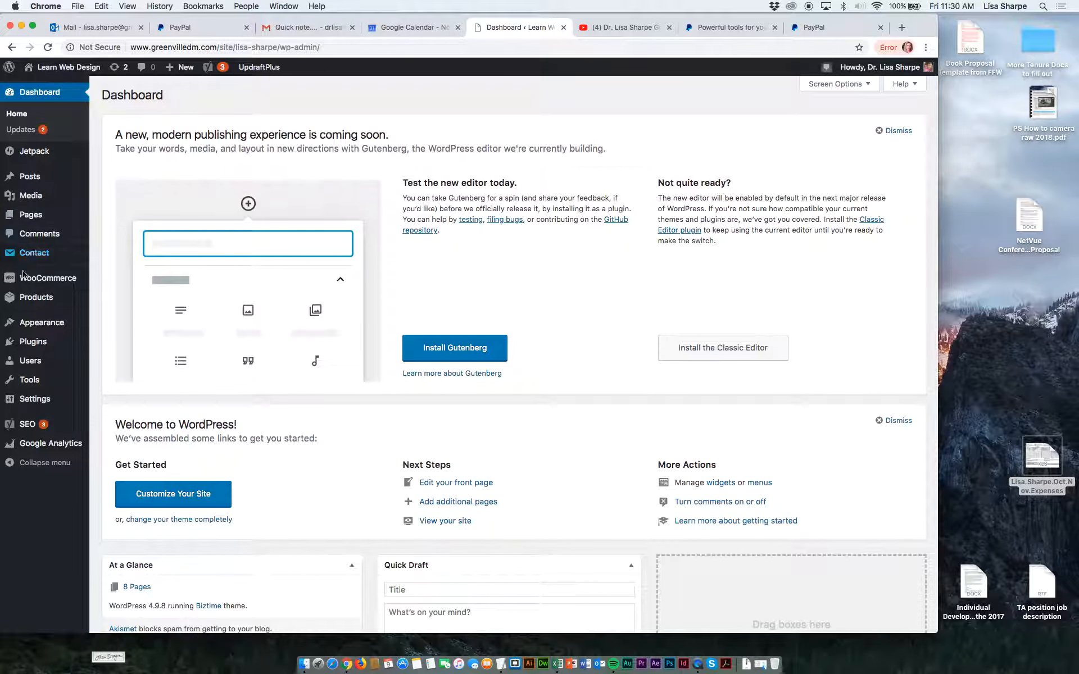
# Start a new product and title it "Physical Back of site".
pyautogui.moveTo(34, 282)
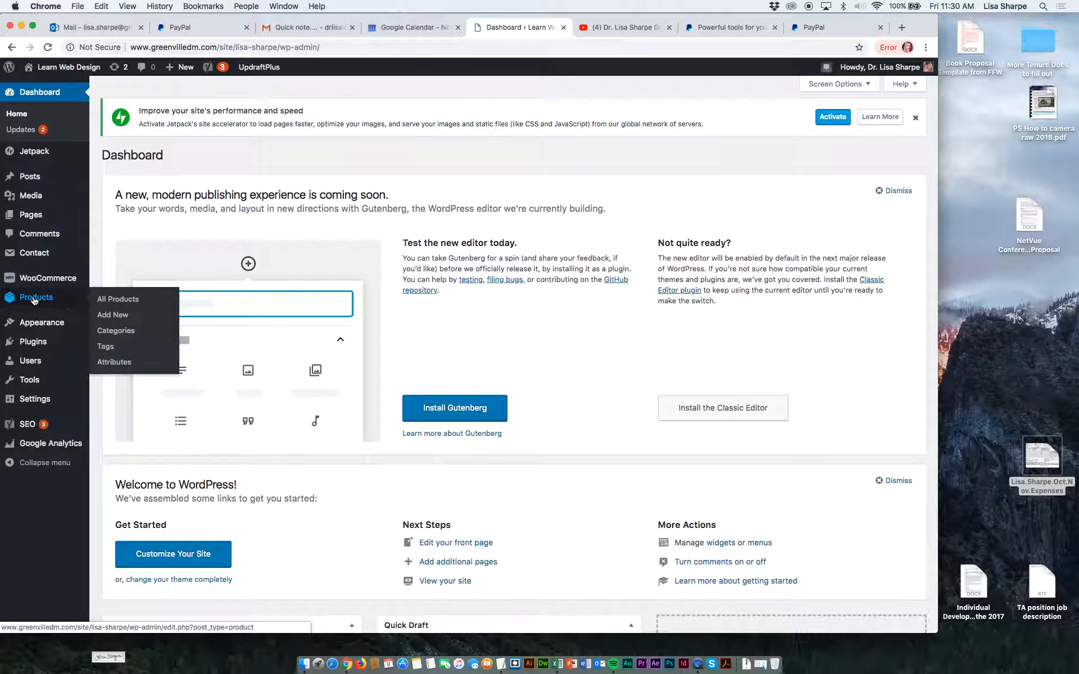
pyautogui.click(124, 319)
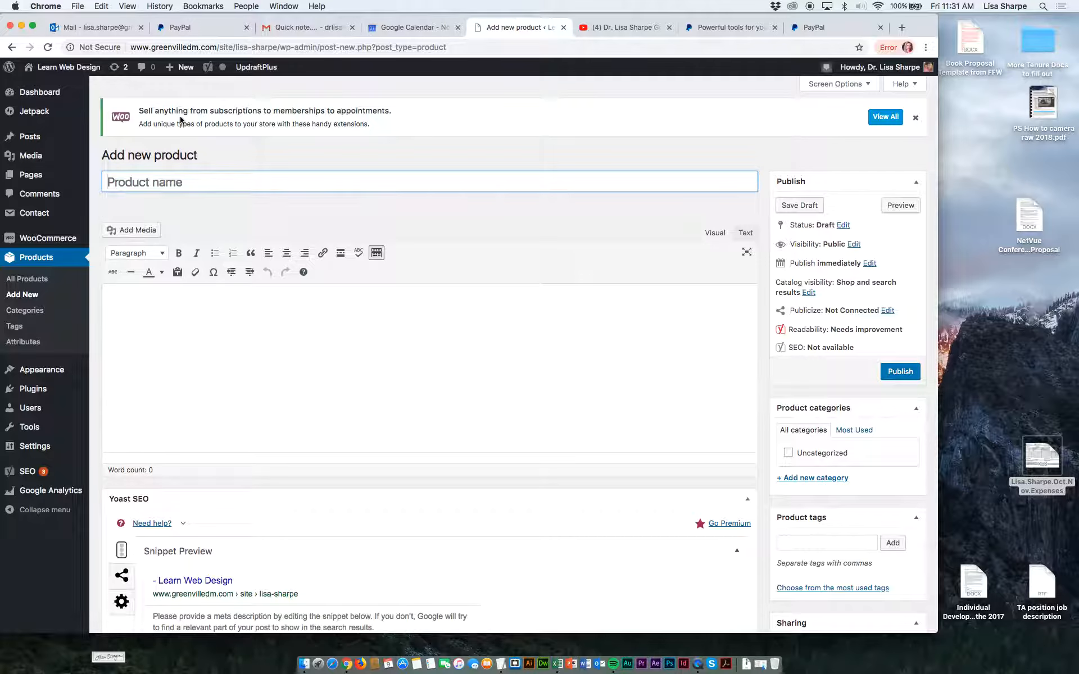
pyautogui.write('Art Print')
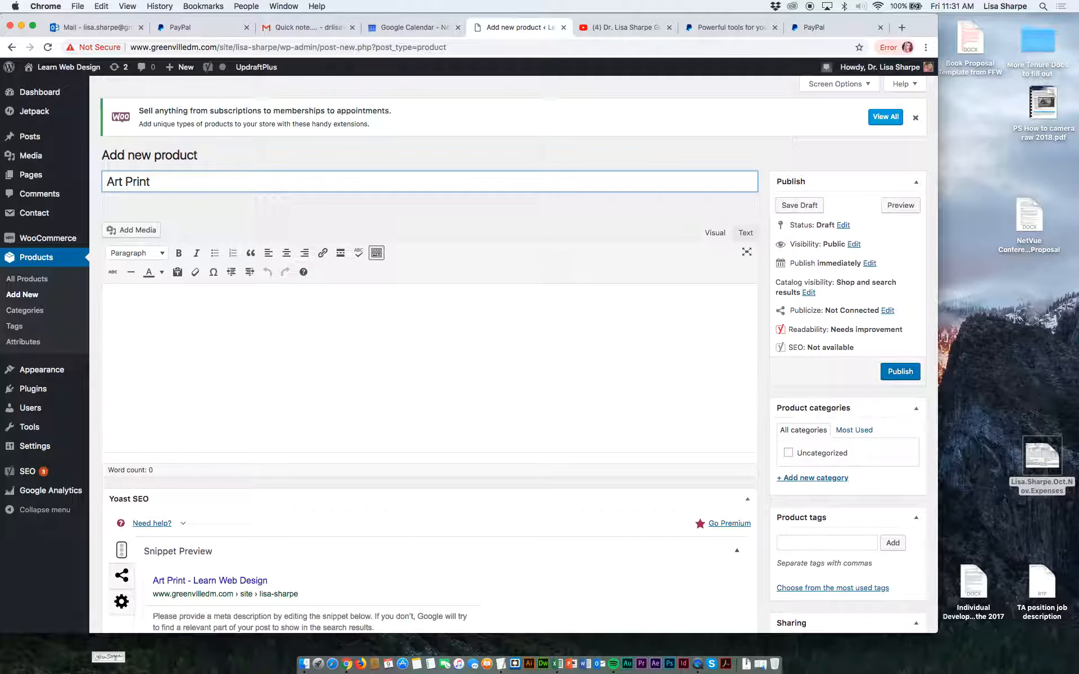
pyautogui.moveTo(152, 181); pyautogui.dragTo(100, 185)
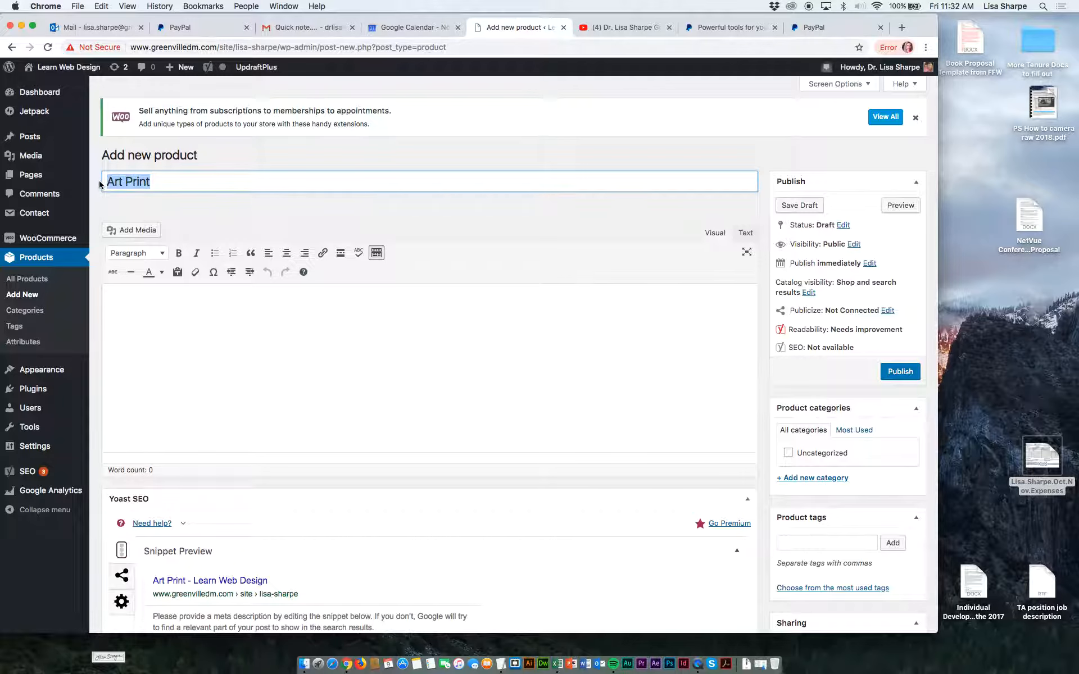
pyautogui.write('Phy')
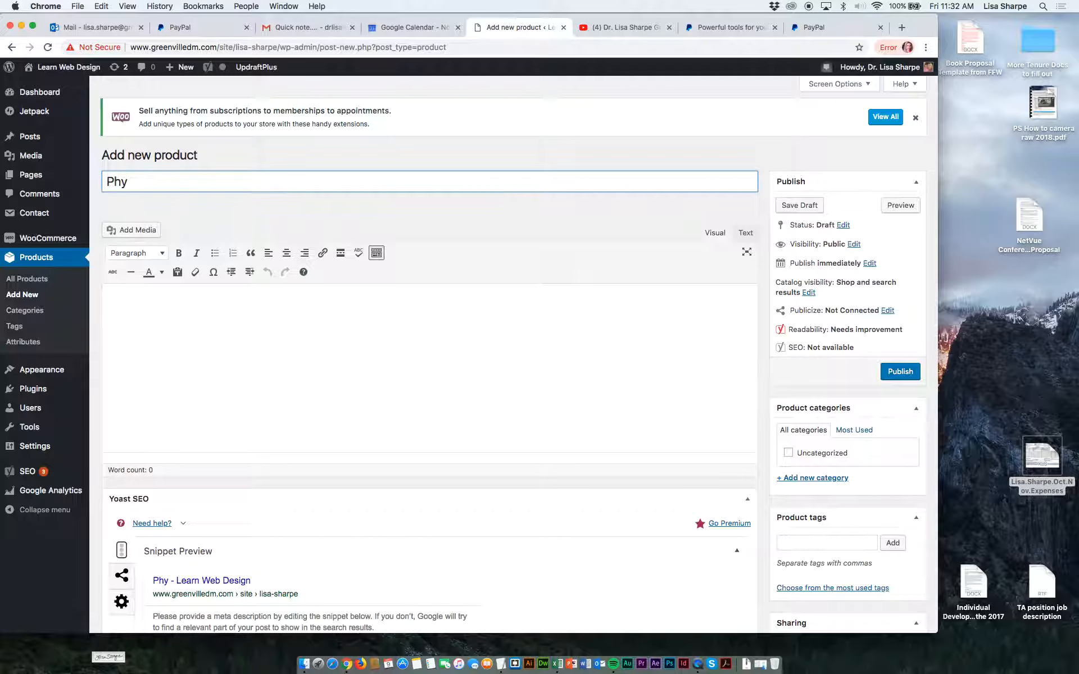
pyautogui.write('ical Back')
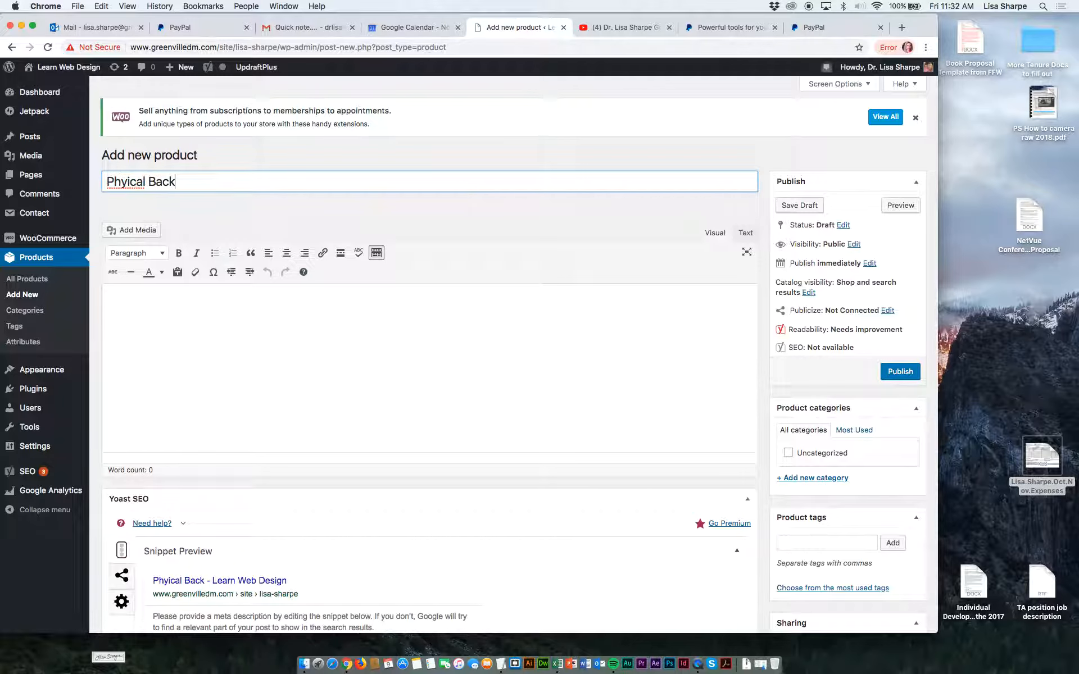
pyautogui.write(' of site')
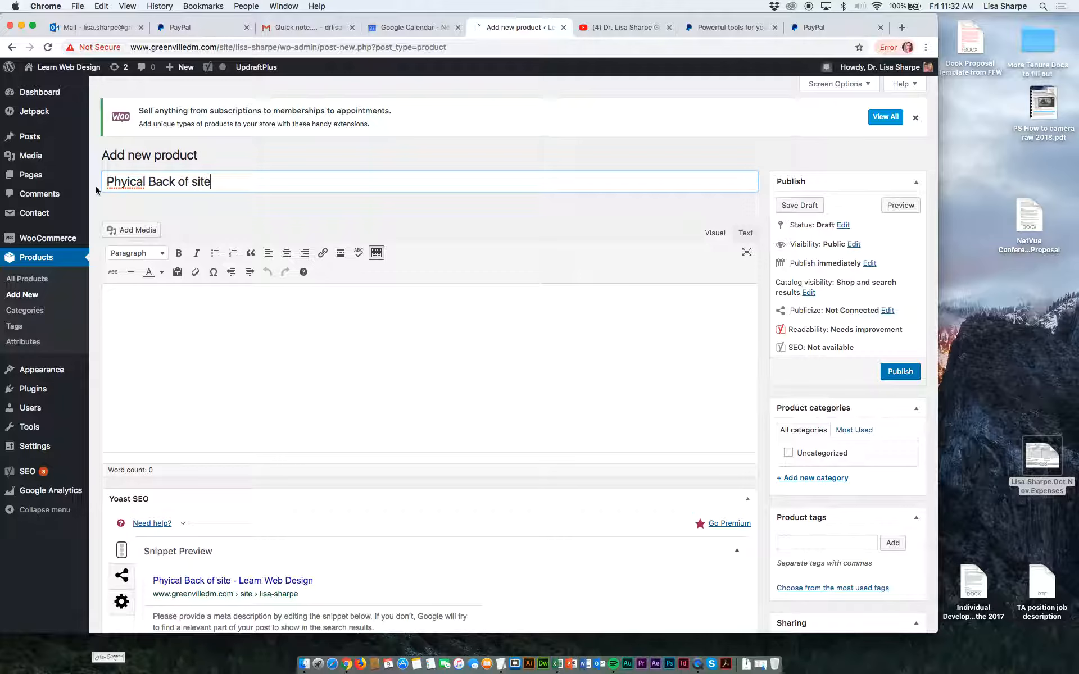
pyautogui.click(129, 183)
pyautogui.write('s')
# Begin the product's main description with "Get an cd or thumb drive with".
pyautogui.click(143, 300)
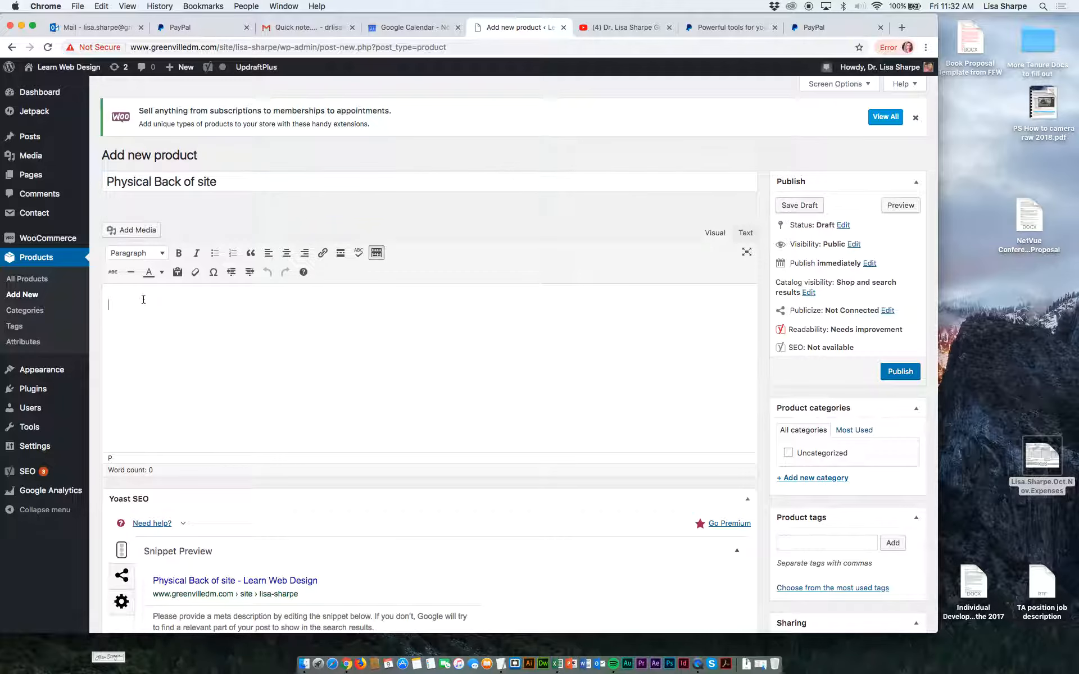
pyautogui.write('Get an cd')
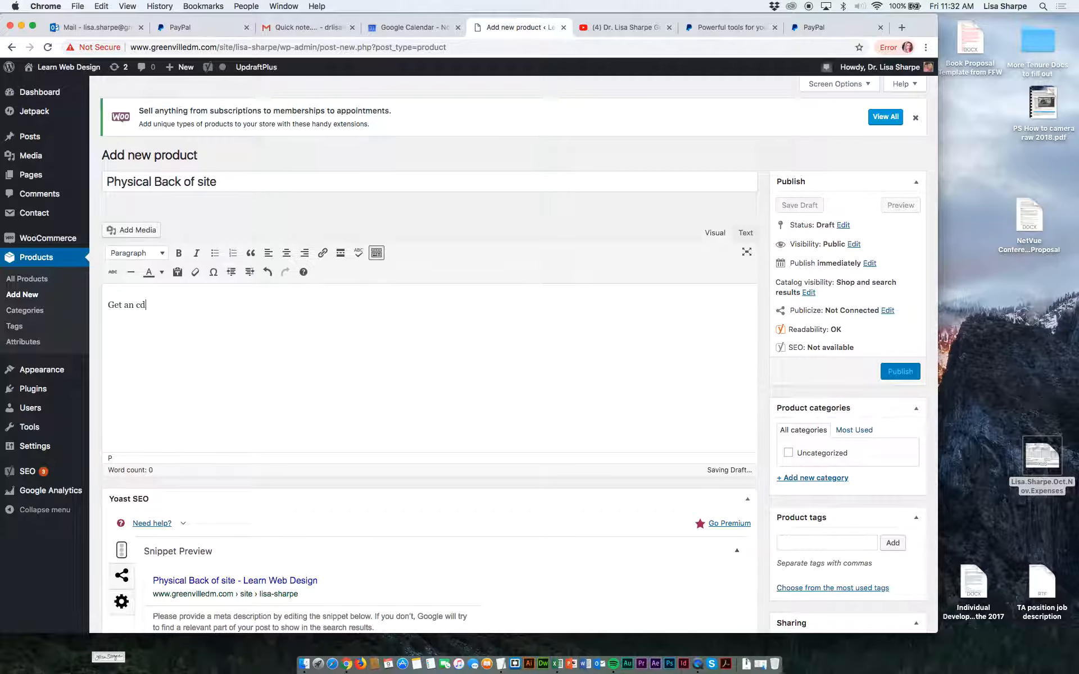
pyautogui.write(' or thumb dr')
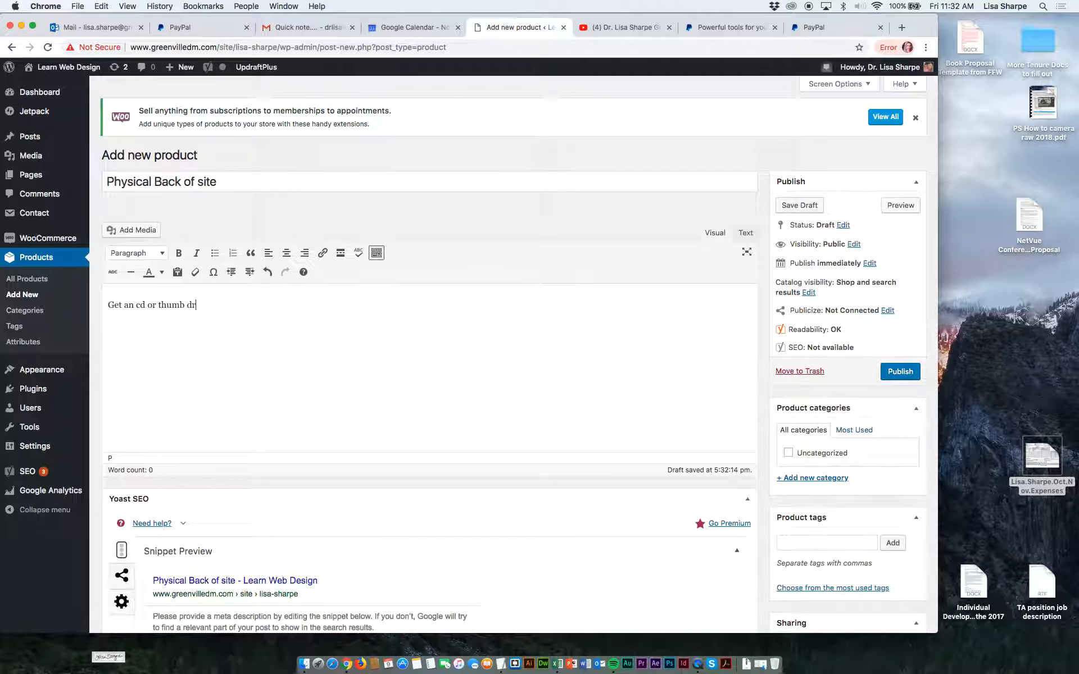
pyautogui.write('ive. with')
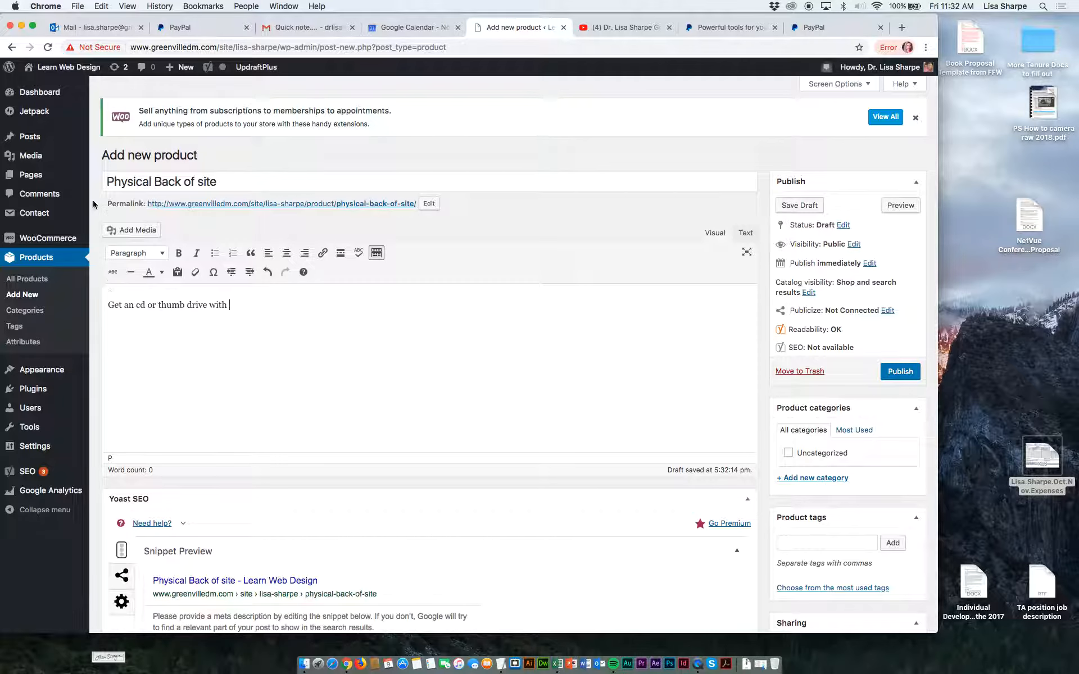
# Correct the title to "Physical Backup of site" and complete the description as "Get a cd or thumb drive with a physical backup of your website for safekeeping.".
pyautogui.click(194, 181)
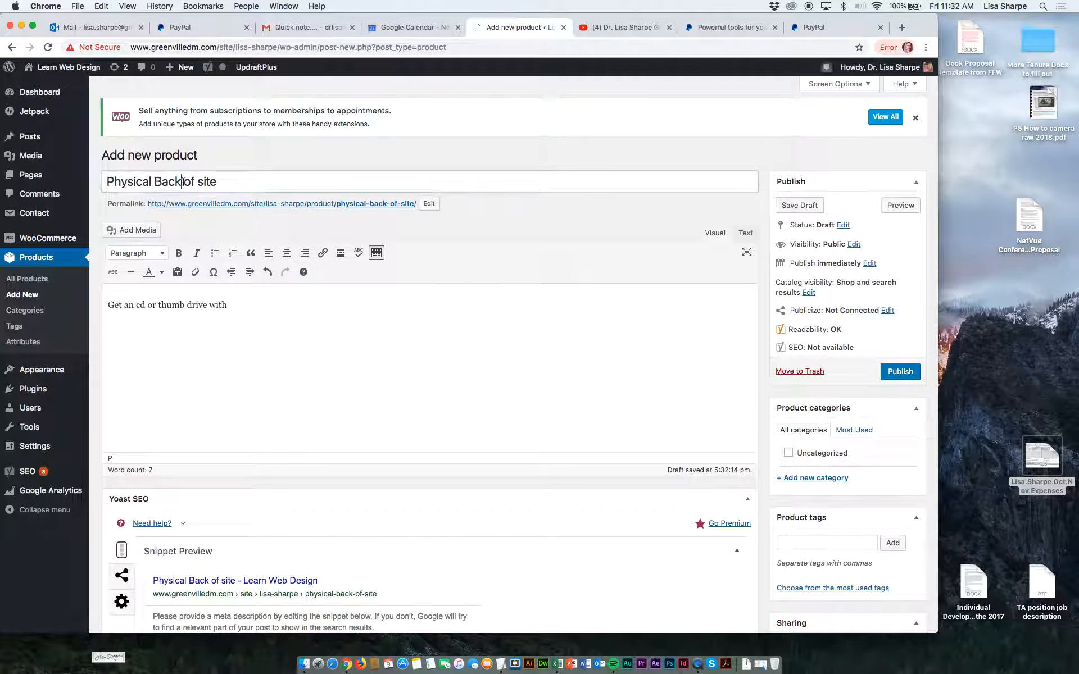
pyautogui.write('up')
pyautogui.click(240, 305)
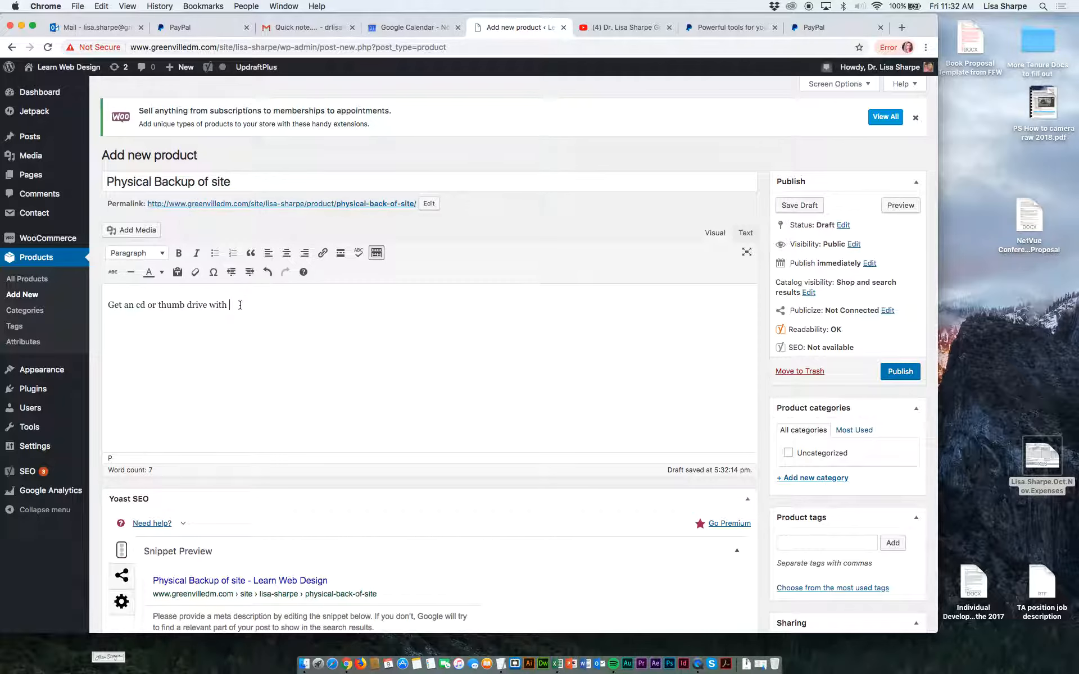
pyautogui.write('a physical backup of your website f')
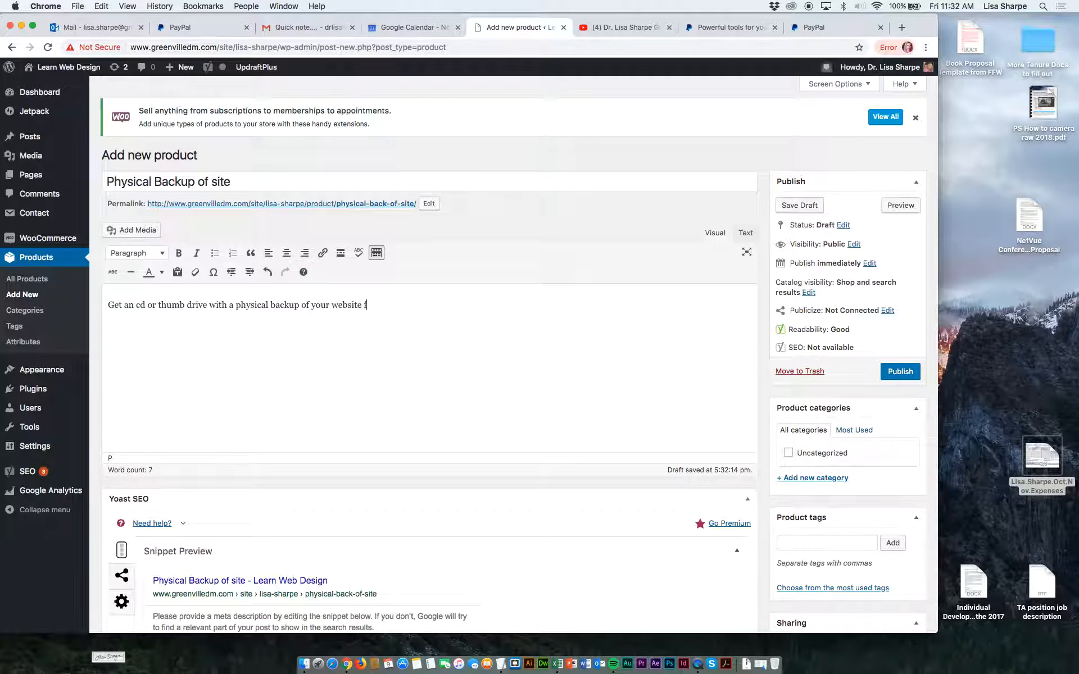
pyautogui.write('or saf')
pyautogui.press('BackSpace')
# Copy the full description sentence into the product short description.
pyautogui.moveTo(432, 307); pyautogui.dragTo(98, 300)
pyautogui.press('super+c')
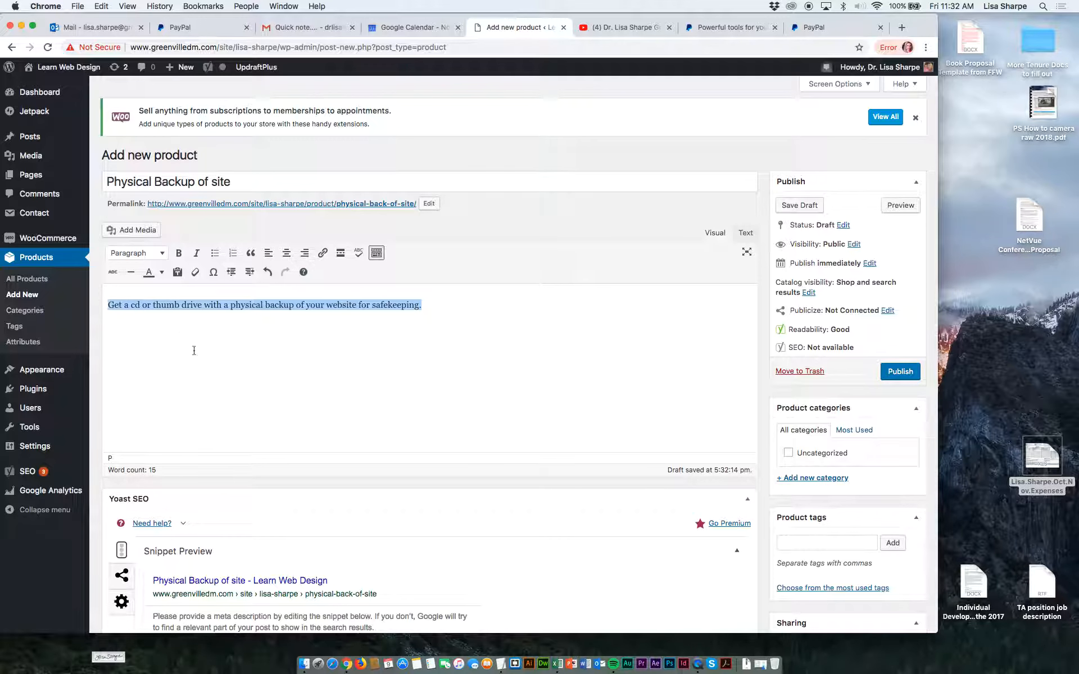
pyautogui.scroll(-10, 193, 351)
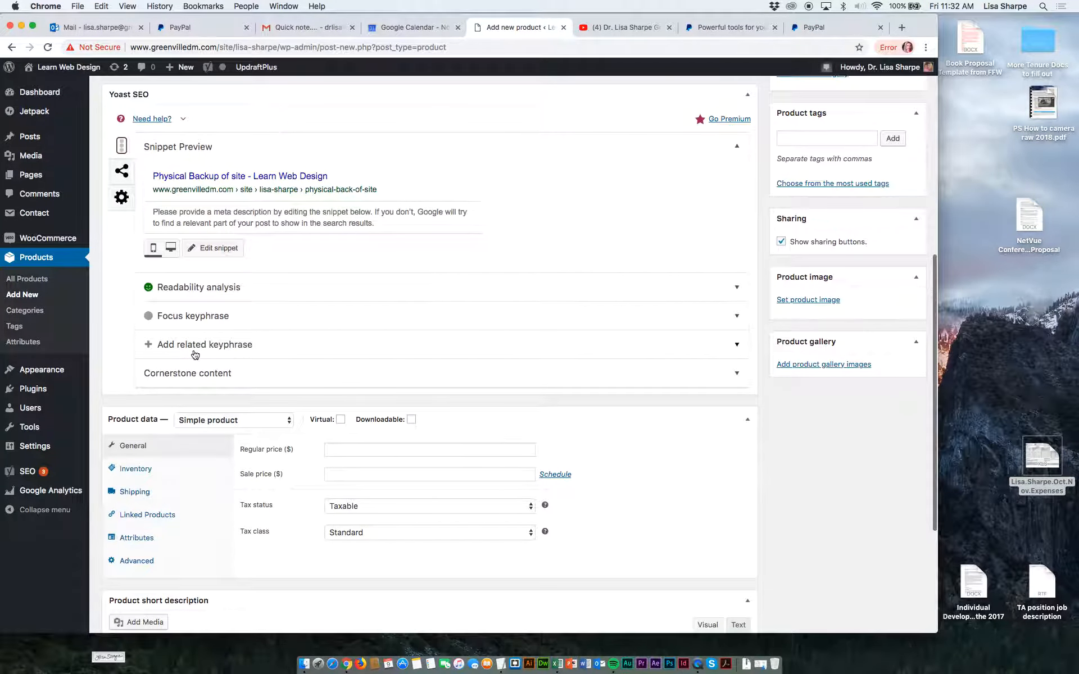
pyautogui.scroll(-4, 243, 401)
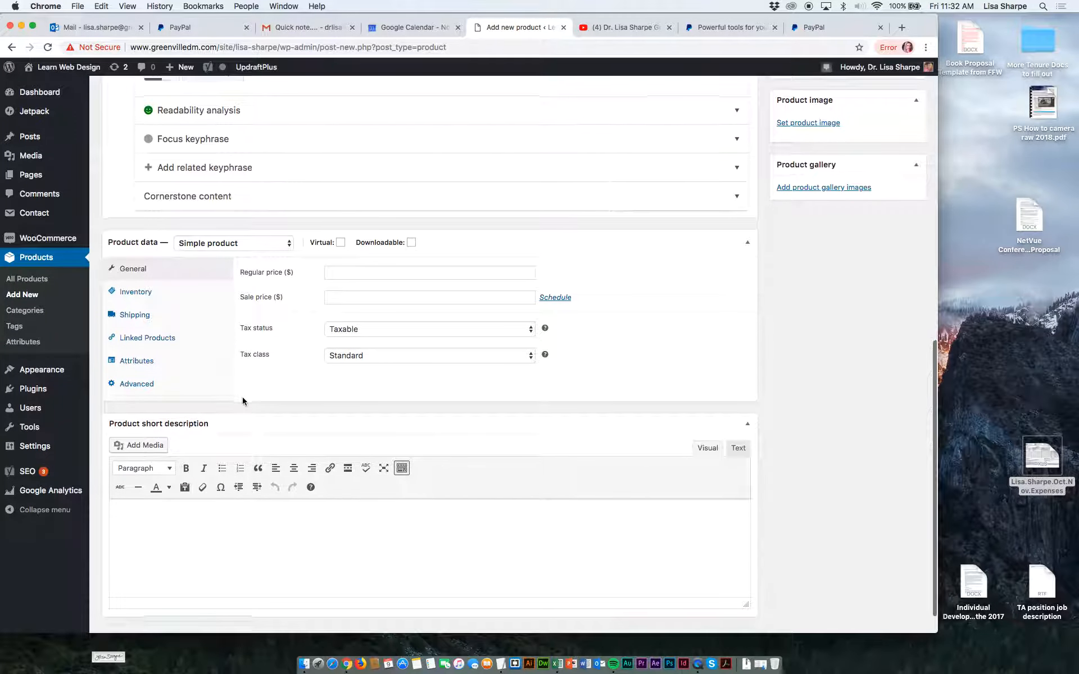
pyautogui.scroll(-1, 243, 401)
pyautogui.press('super+v')
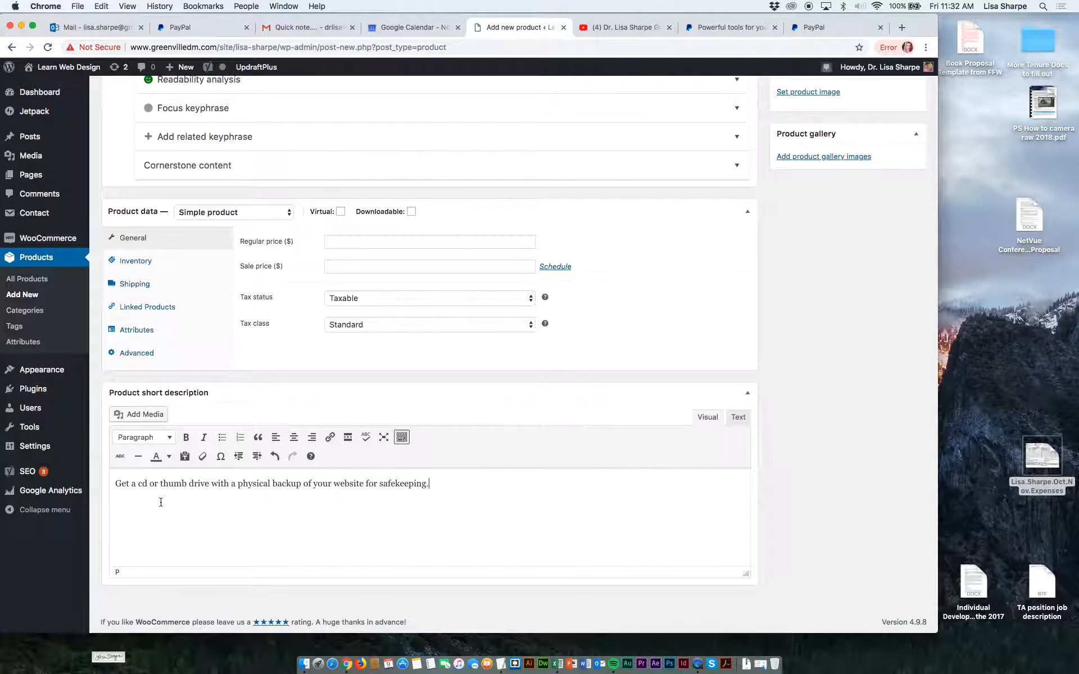
# Save the Physical Backup of site product as a draft.
pyautogui.scroll(2, 248, 466)
pyautogui.scroll(15, 248, 466)
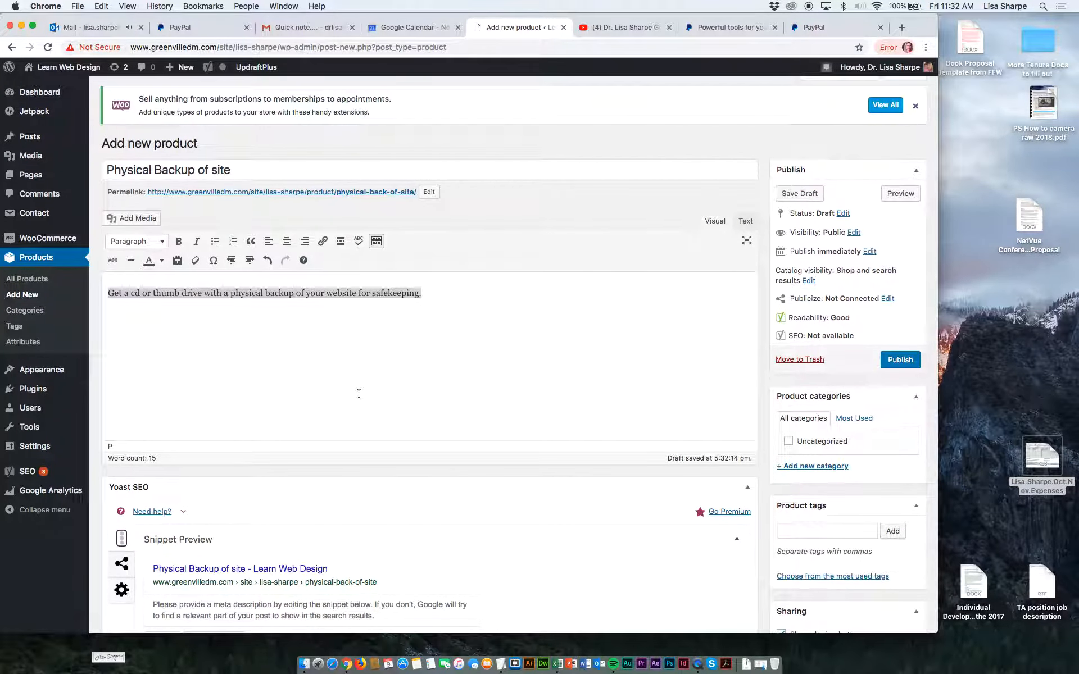
pyautogui.scroll(-3, 642, 420)
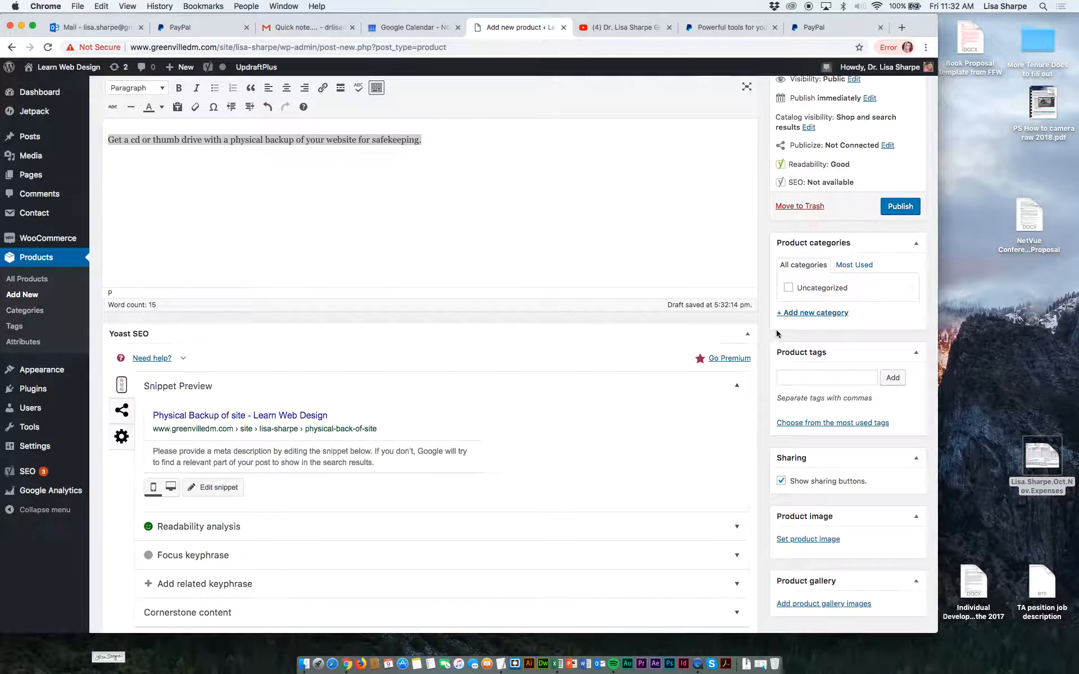
pyautogui.scroll(3, 812, 394)
pyautogui.click(808, 206)
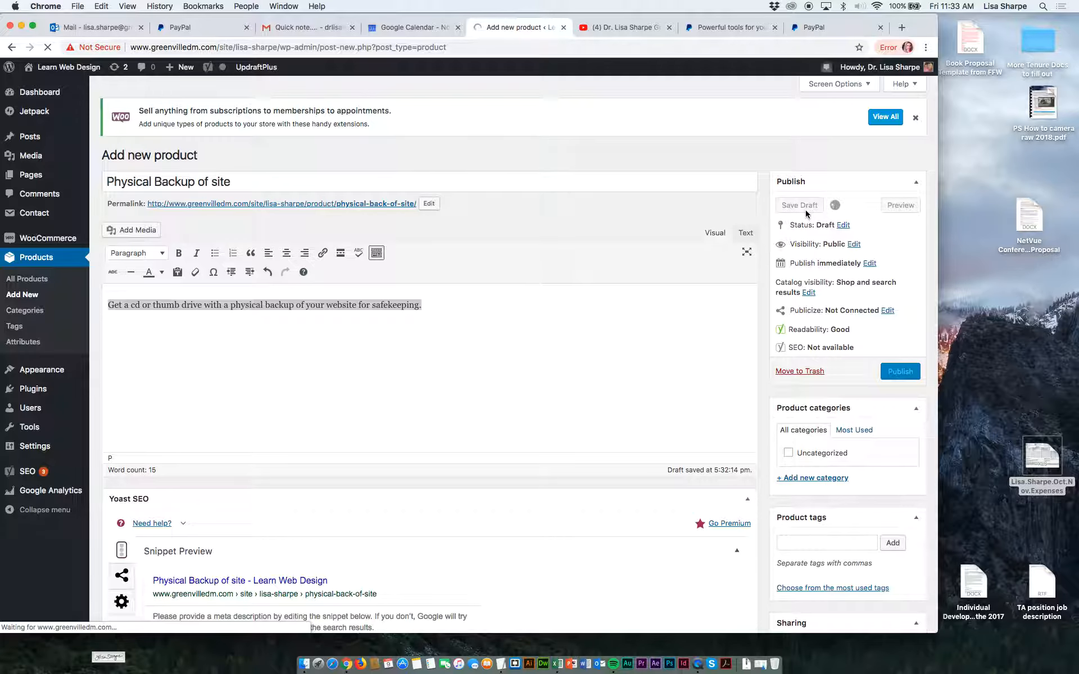
pyautogui.scroll(-6, 809, 208)
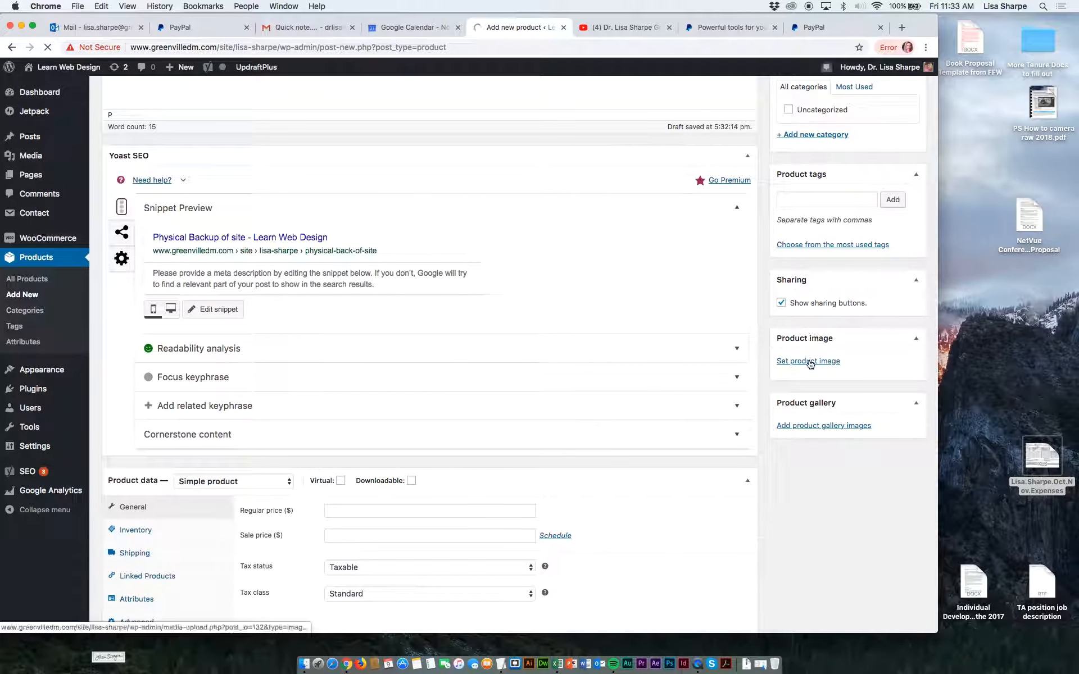
pyautogui.scroll(6, 791, 317)
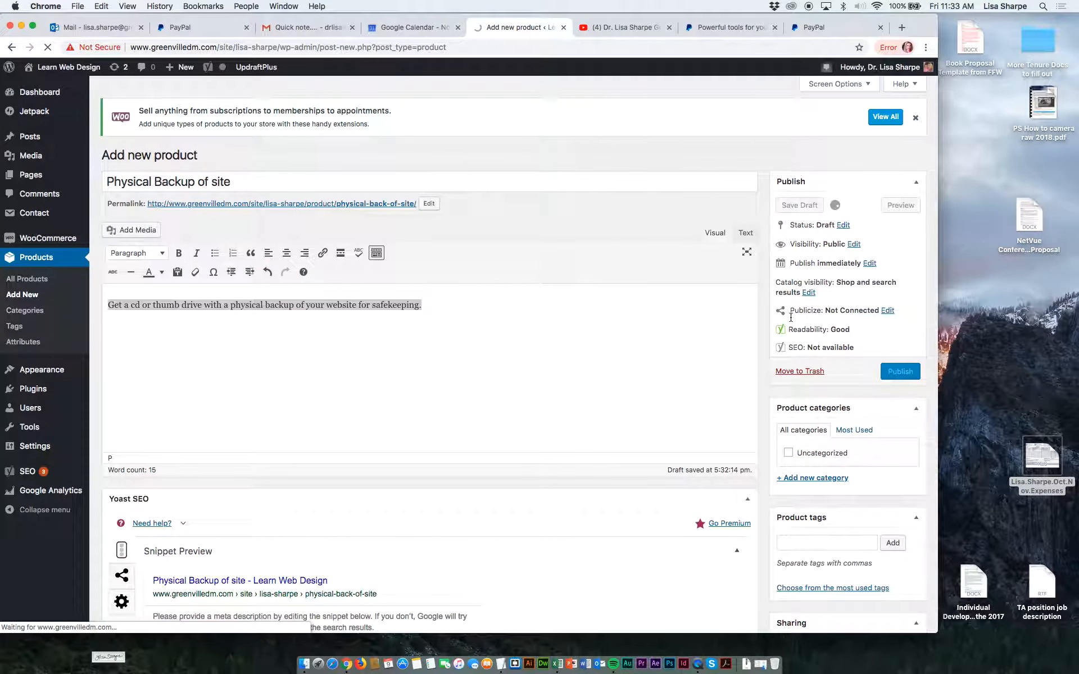
pyautogui.click(534, 287)
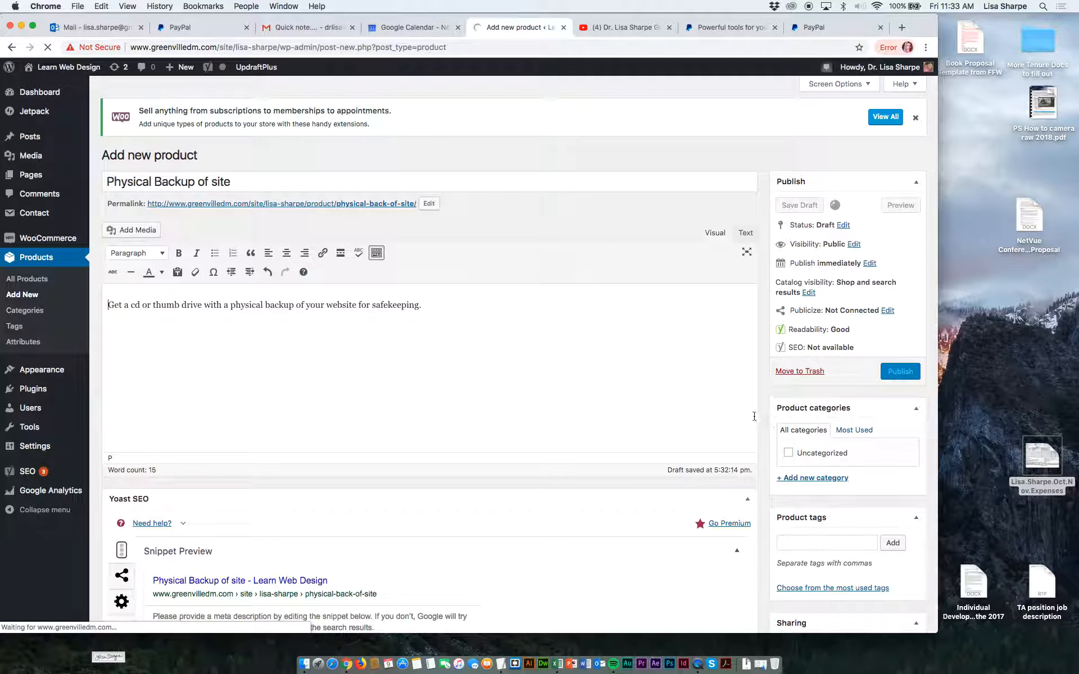
pyautogui.scroll(1, 708, 436)
# Set the product image to the web design site screenshot reading "Highly Customizable" from the media library.
pyautogui.scroll(-10, 708, 436)
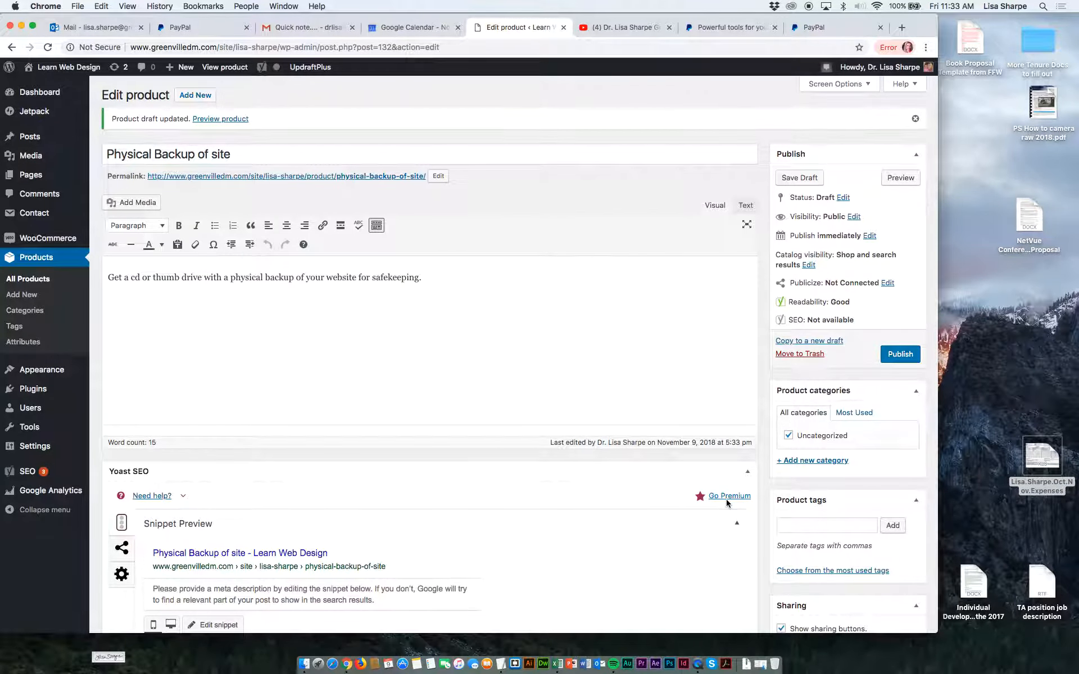
pyautogui.scroll(-5, 726, 499)
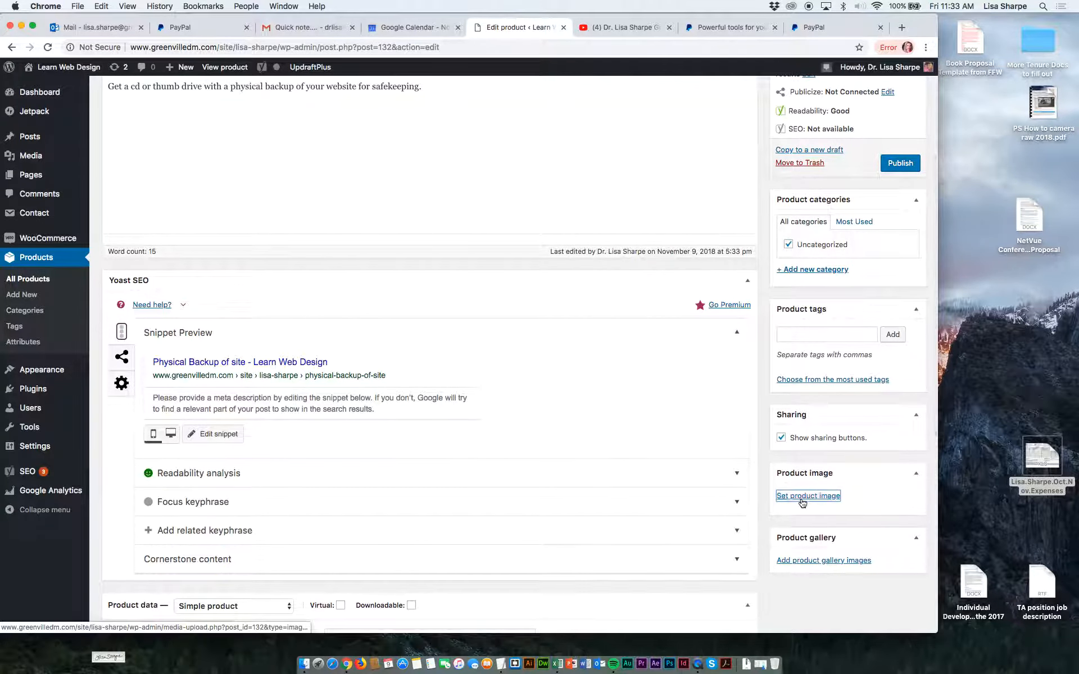
pyautogui.click(804, 497)
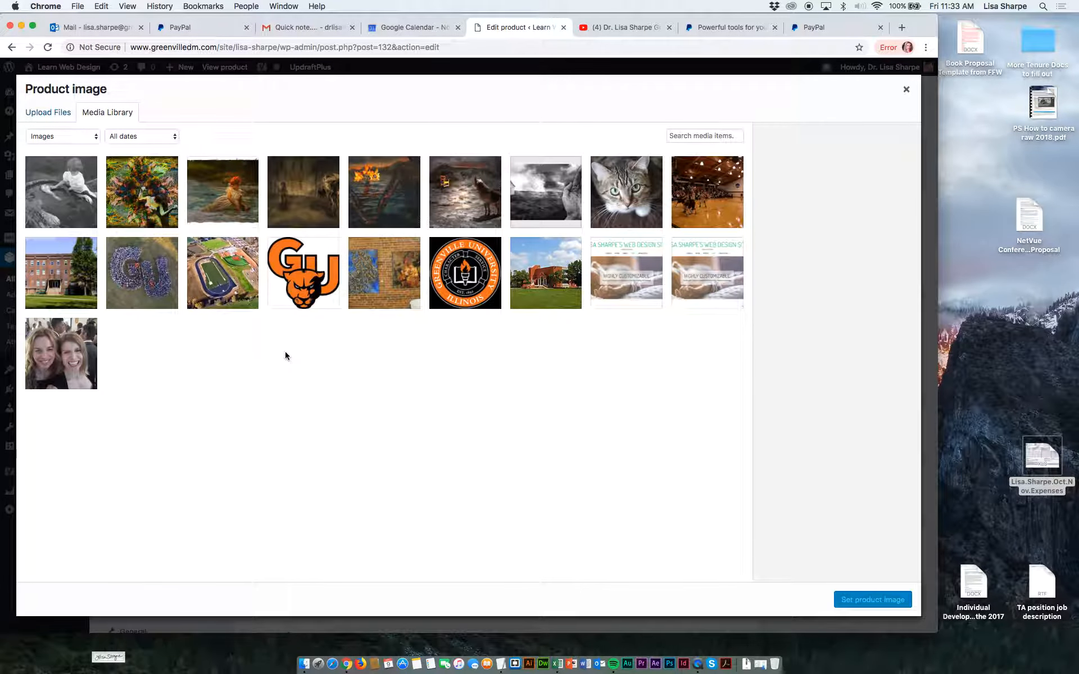
pyautogui.click(627, 286)
pyautogui.click(869, 600)
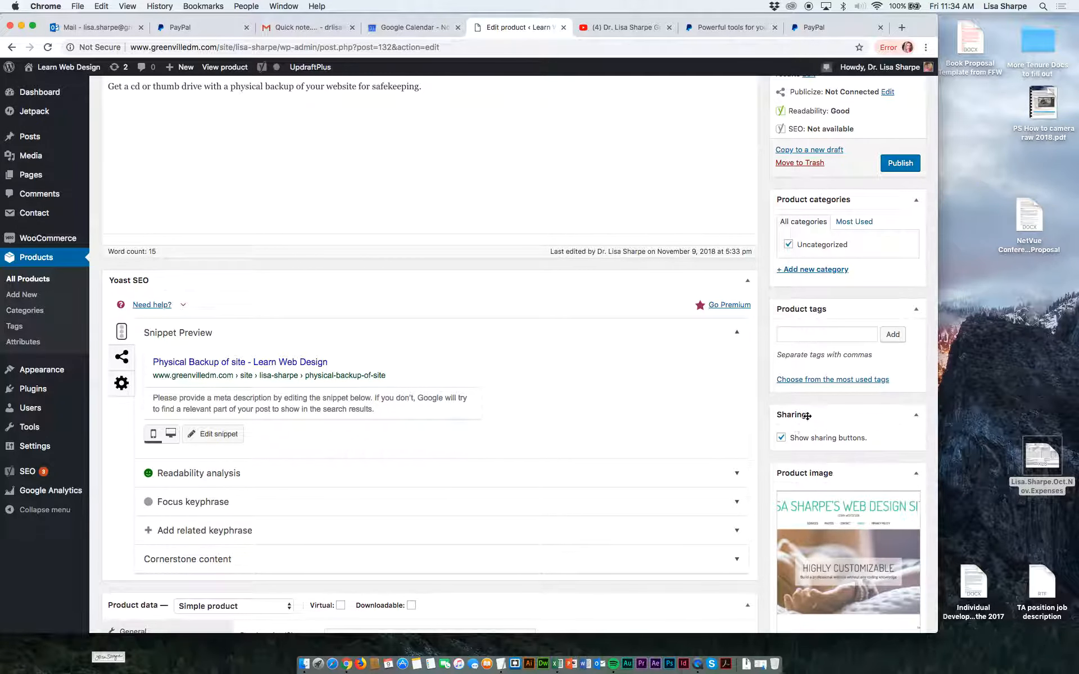
# Add the product tags backup, website and web design.
pyautogui.click(793, 337)
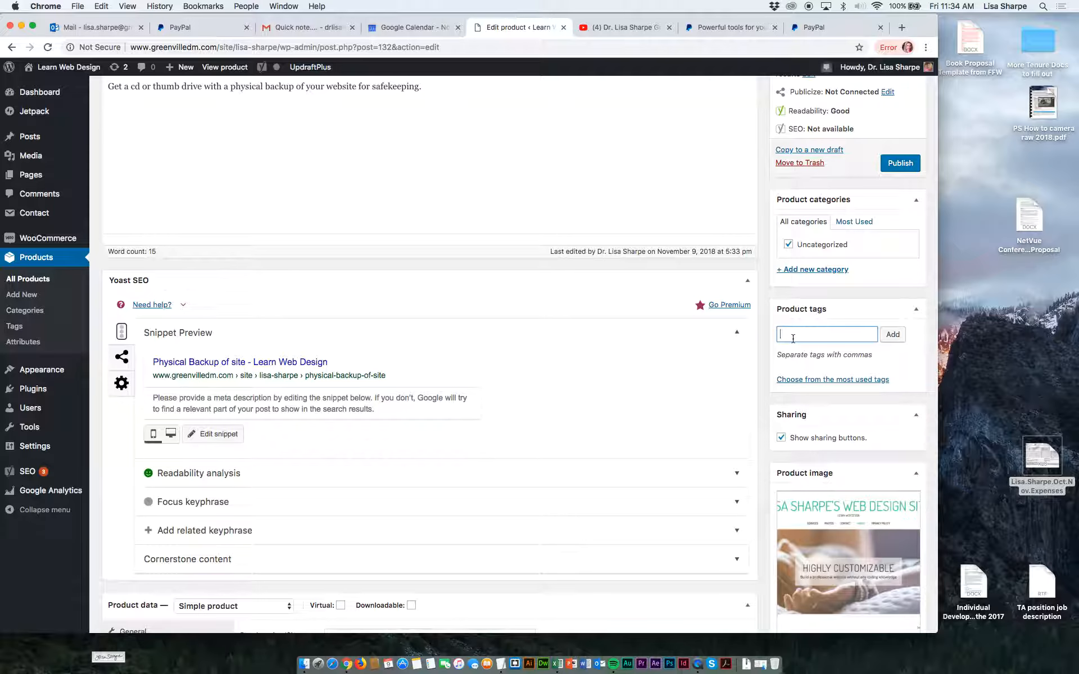
pyautogui.write('backup')
pyautogui.write(', web ')
pyautogui.write('site, ')
pyautogui.write('web design')
pyautogui.click(893, 334)
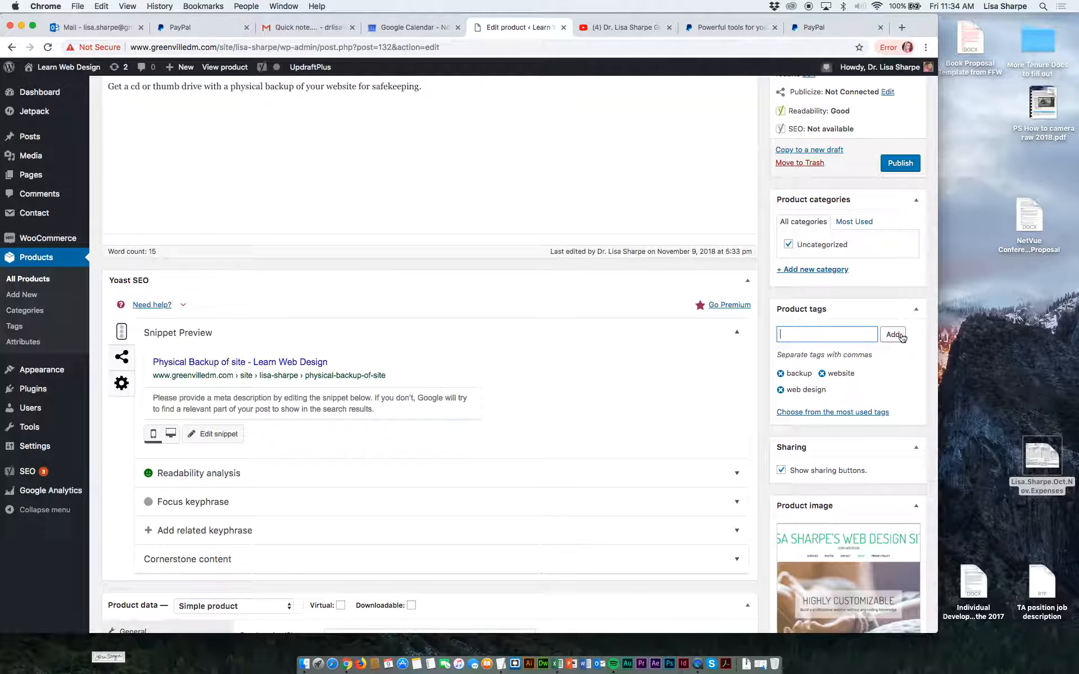
# Keep the product type as Simple product and set the regular price to 199.00.
pyautogui.scroll(-2, 828, 458)
pyautogui.scroll(-3, 829, 458)
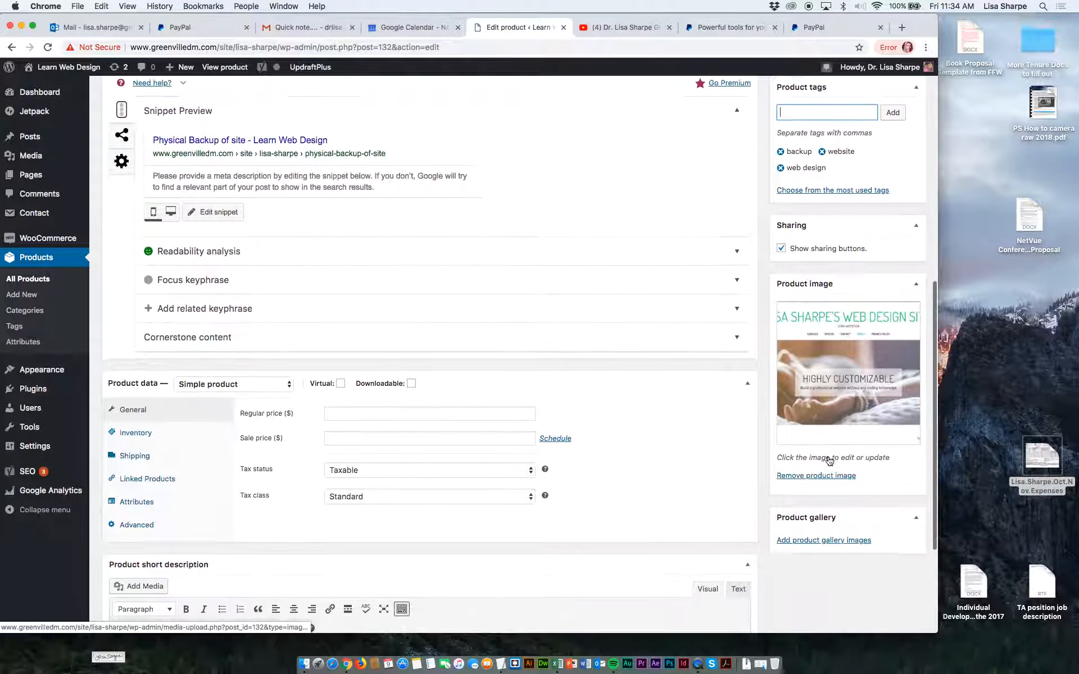
pyautogui.scroll(-3, 828, 459)
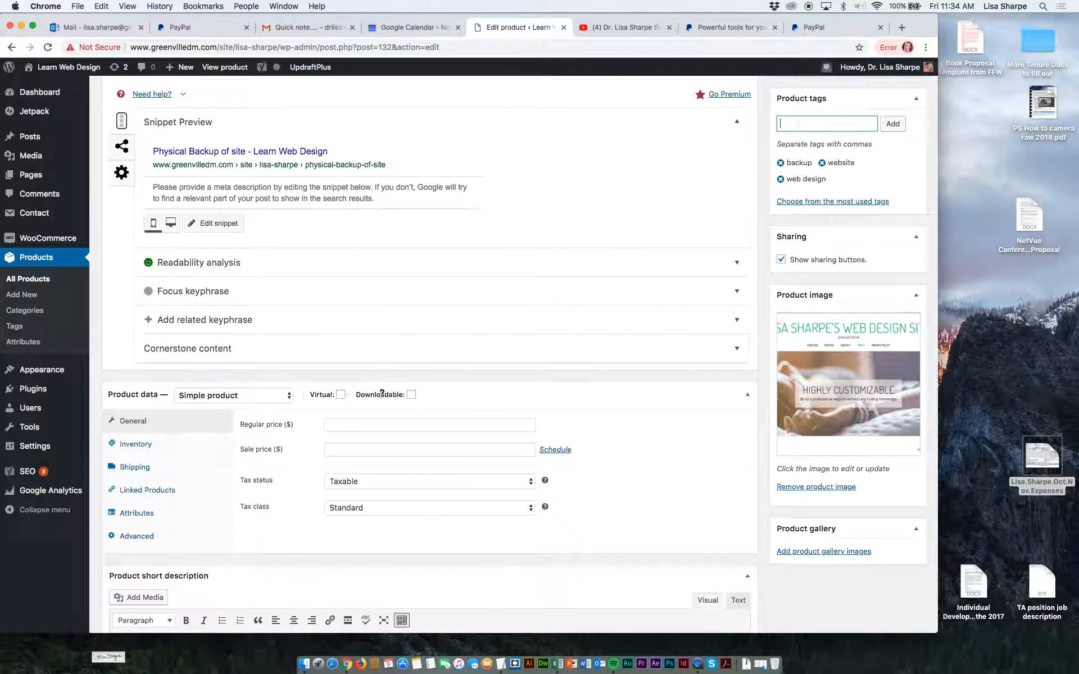
pyautogui.click(221, 397)
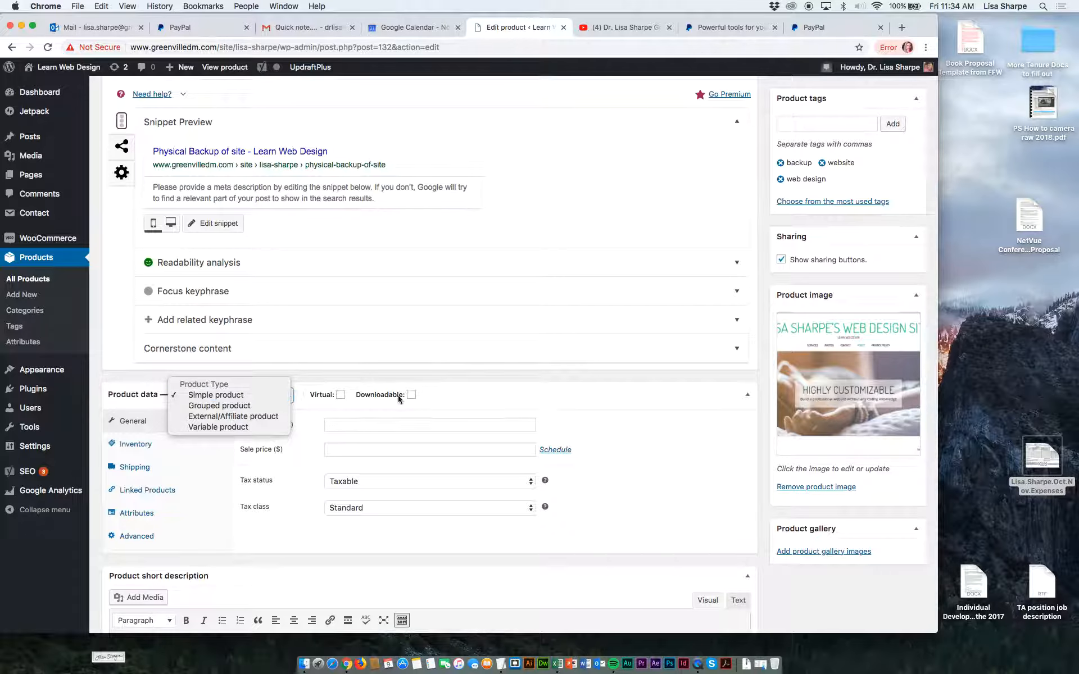
pyautogui.click(250, 398)
pyautogui.click(334, 424)
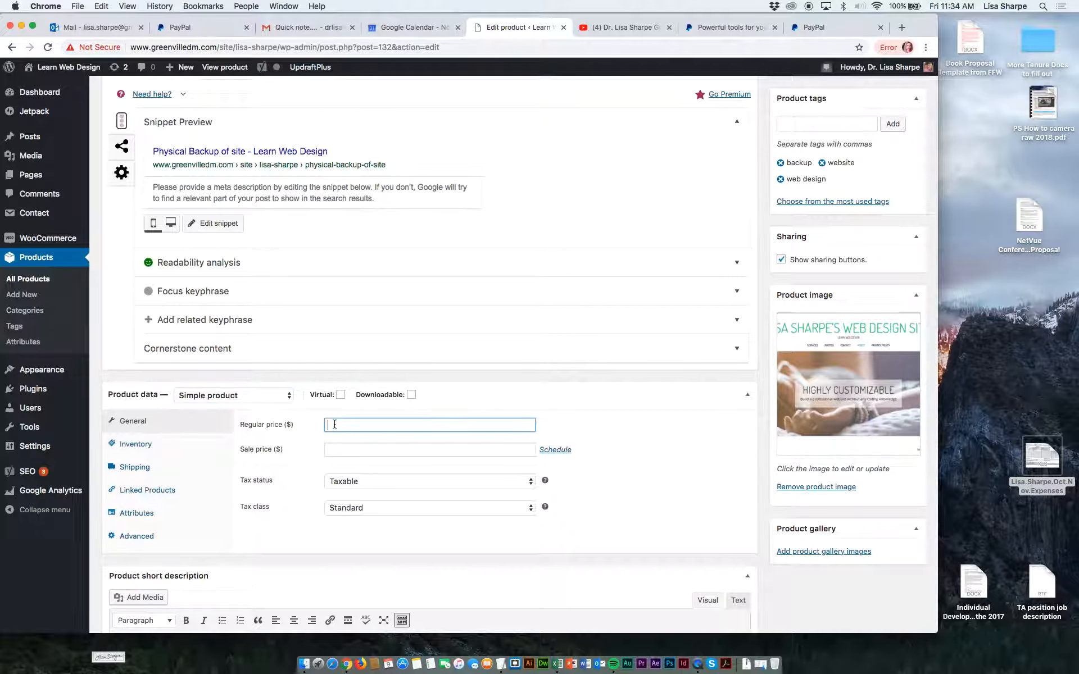
pyautogui.write('$1')
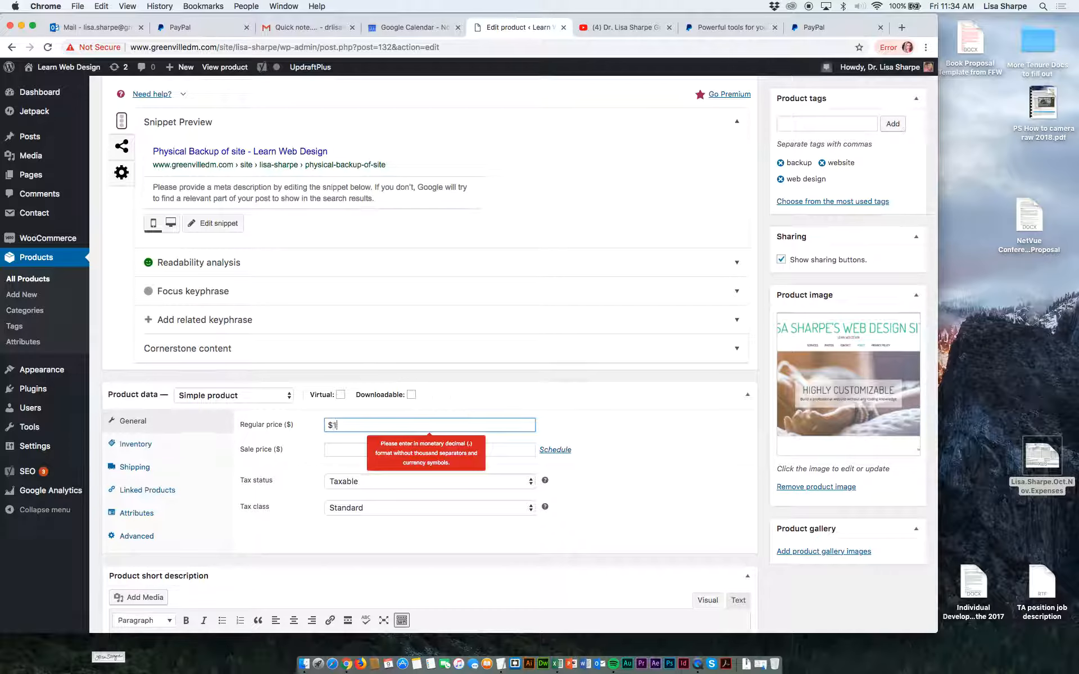
pyautogui.write('99.00')
pyautogui.press('Tab')
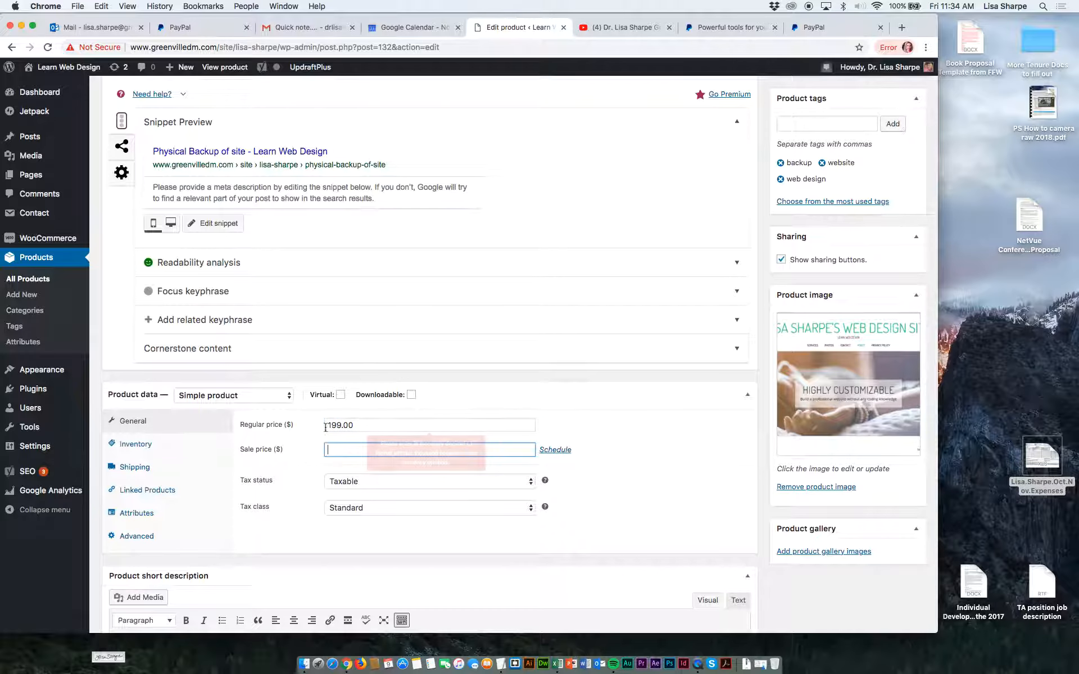
# Choose Taxable as the product's tax status and Standard as its tax class.
pyautogui.click(356, 482)
pyautogui.click(356, 482)
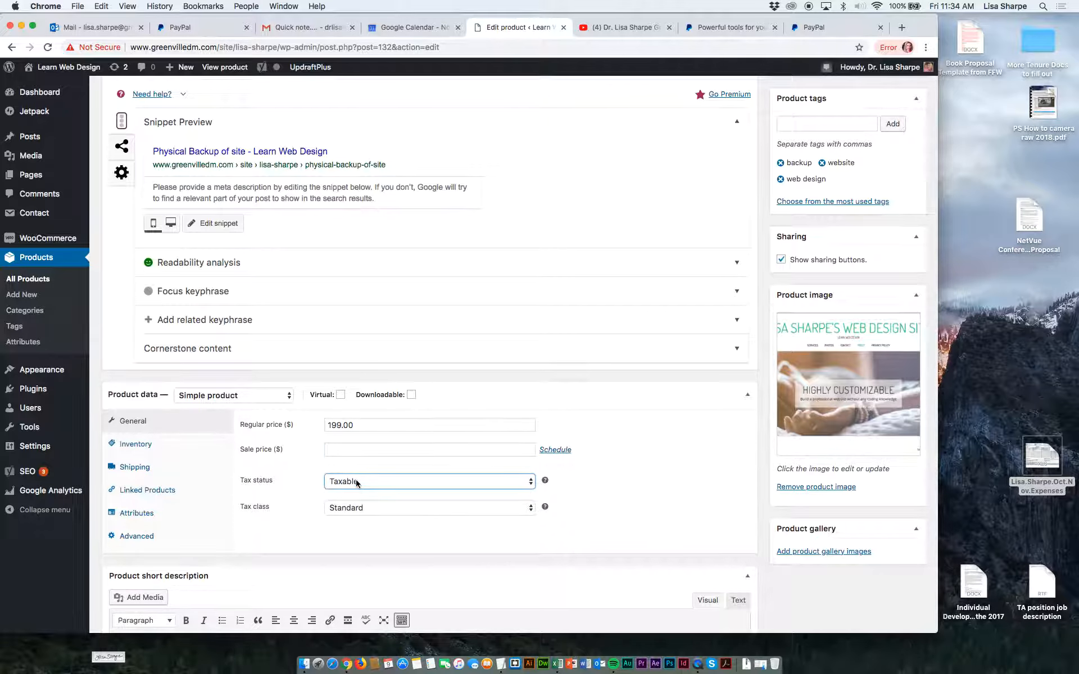
pyautogui.click(355, 508)
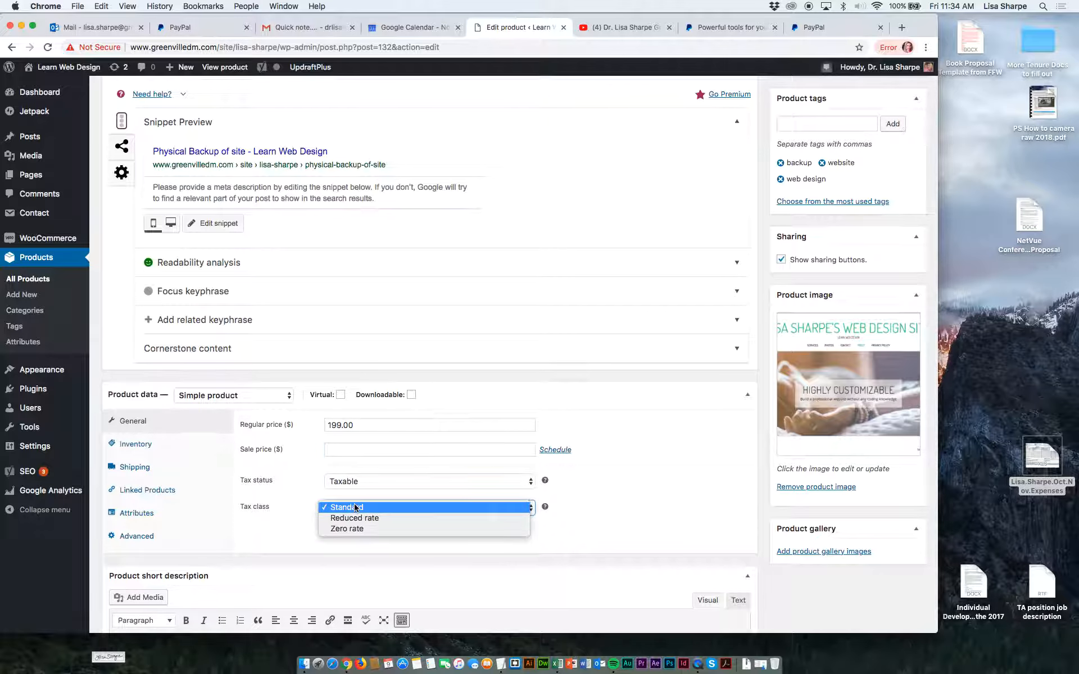
pyautogui.click(354, 508)
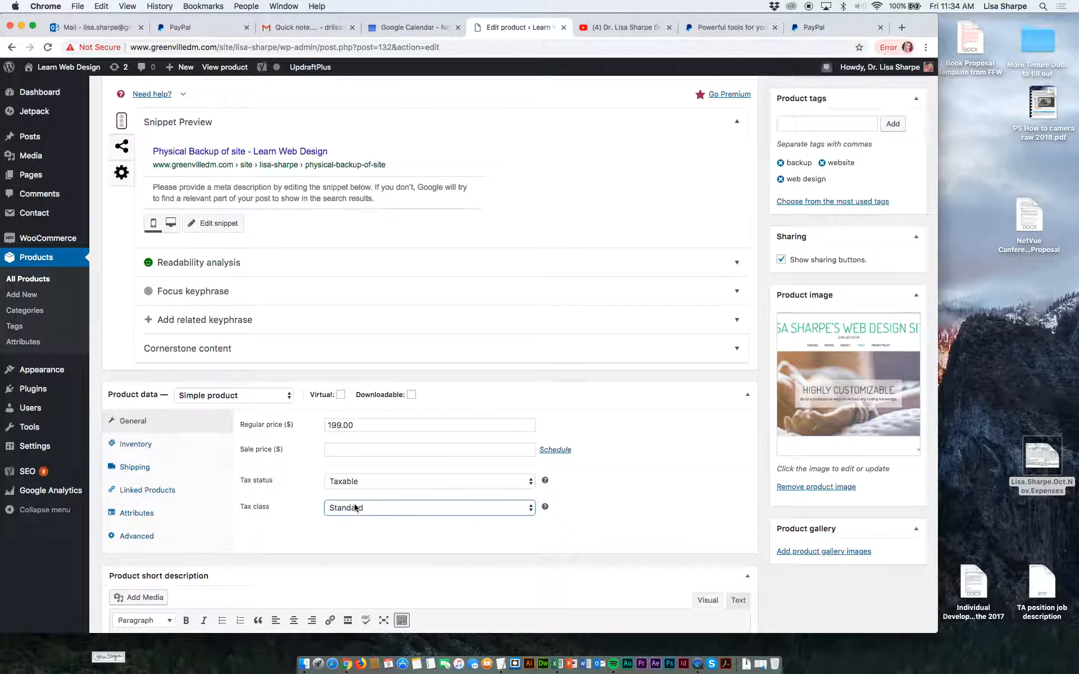
# Enable customer reviews in the advanced product data of Physical Backup of site.
pyautogui.click(153, 520)
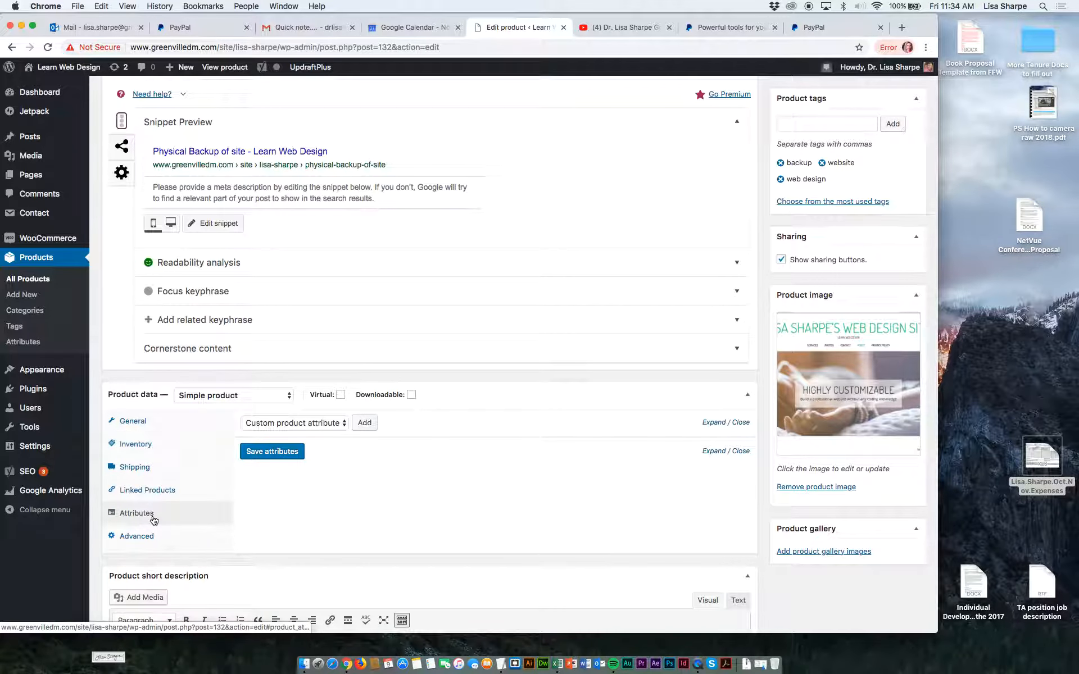
pyautogui.click(147, 537)
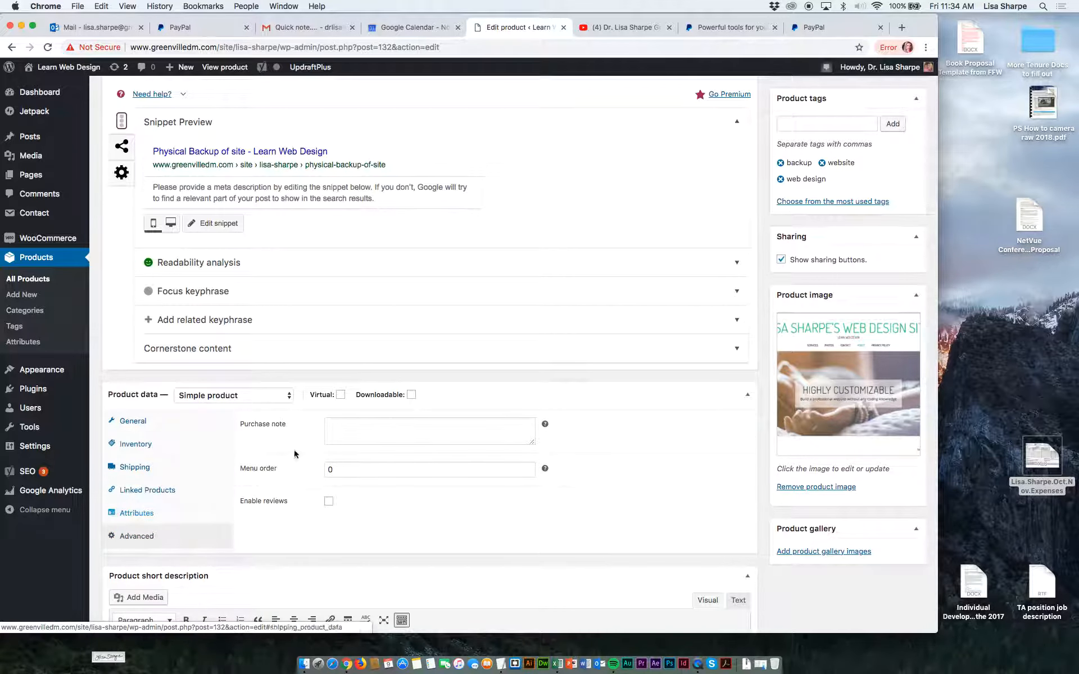
pyautogui.click(329, 501)
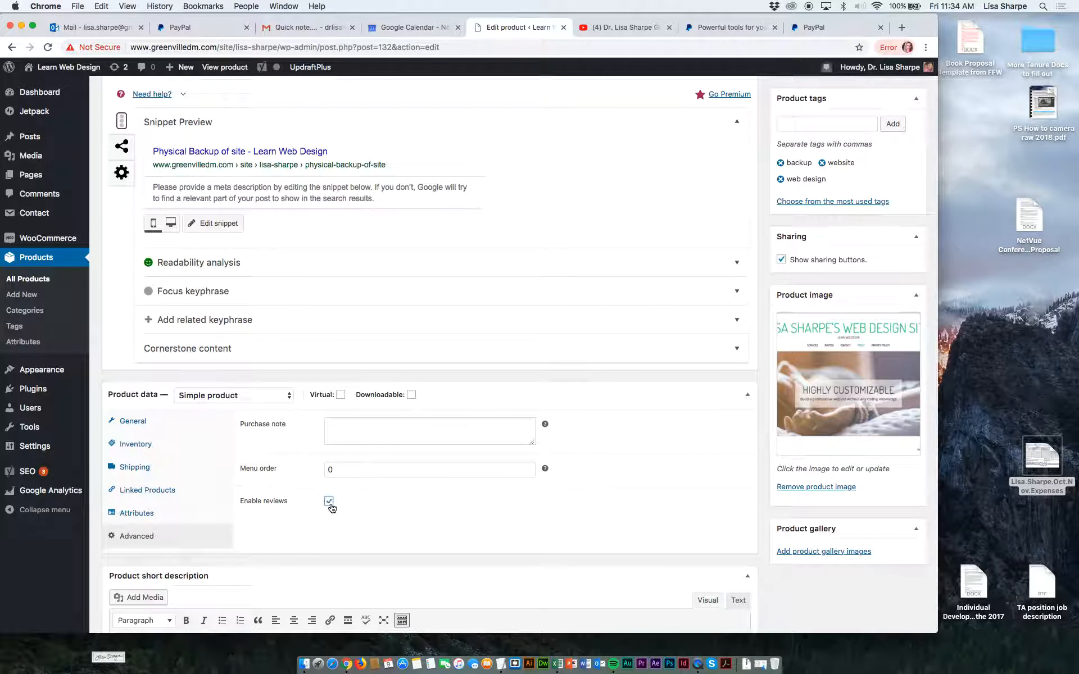
# Publish the Physical Backup of site product.
pyautogui.scroll(-5, 385, 513)
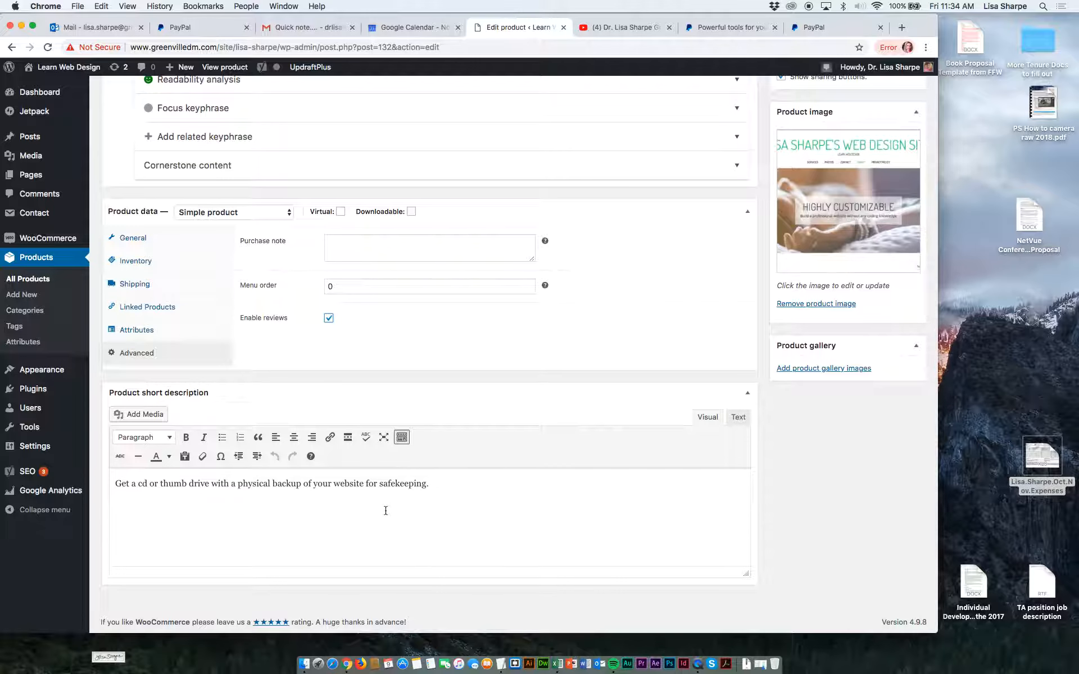
pyautogui.scroll(10, 385, 511)
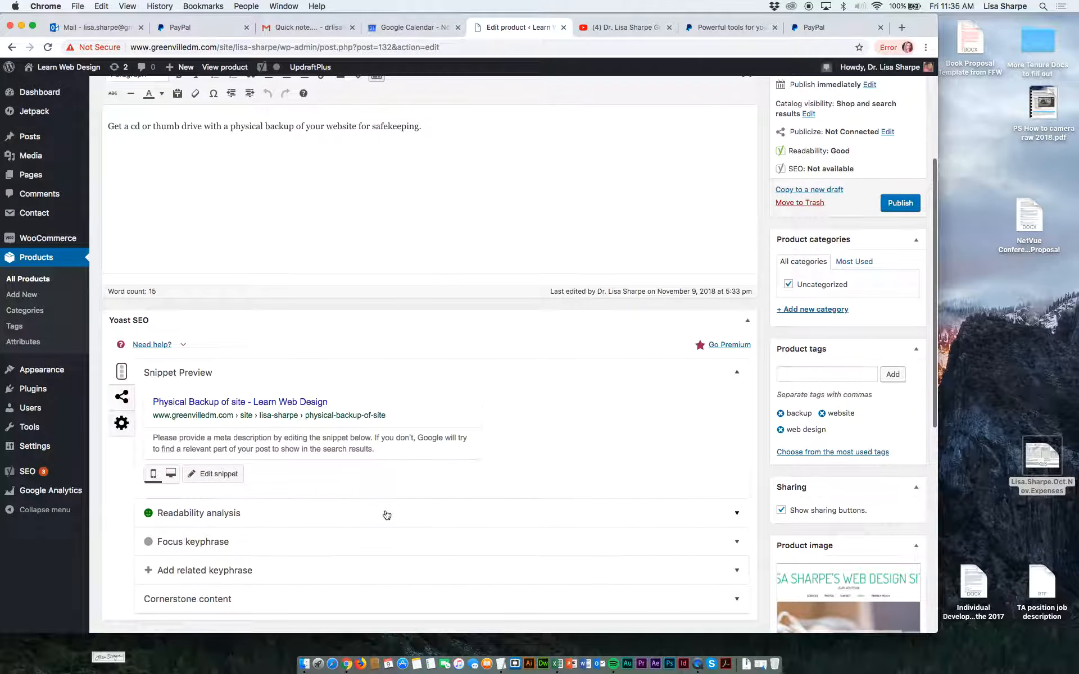
pyautogui.scroll(2, 386, 515)
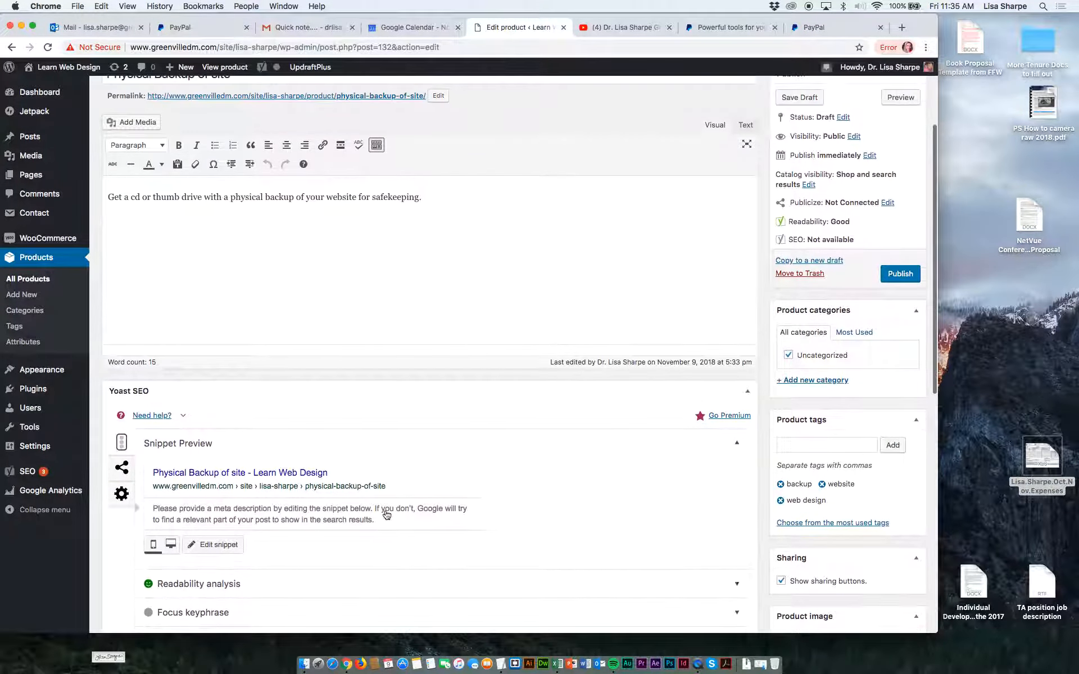
pyautogui.scroll(2, 387, 515)
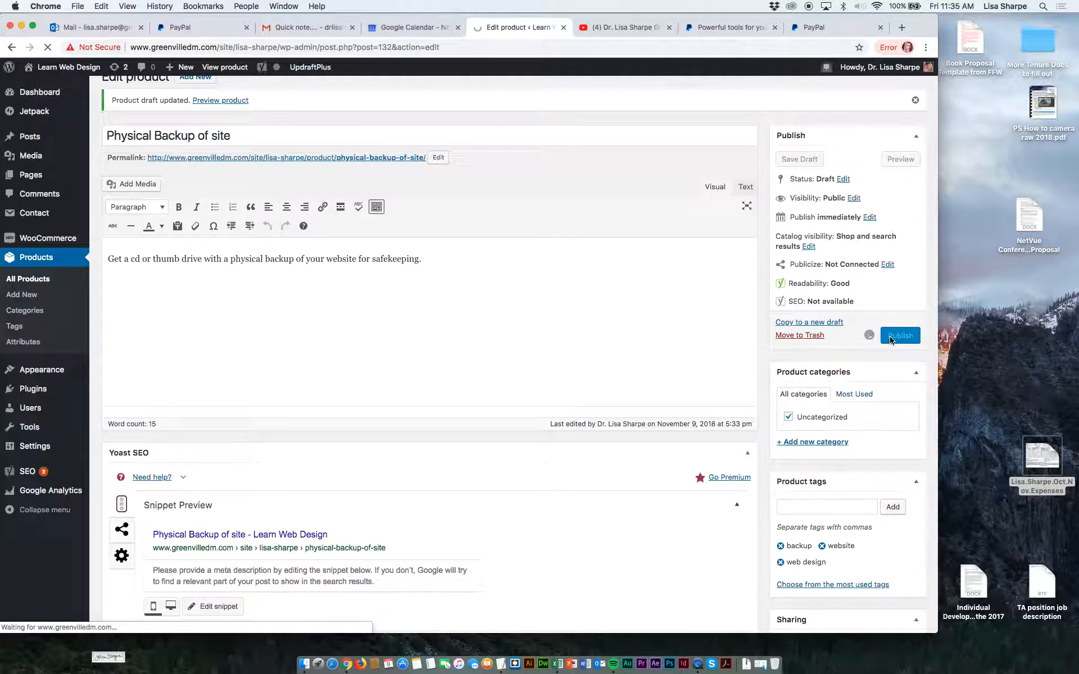
pyautogui.click(891, 339)
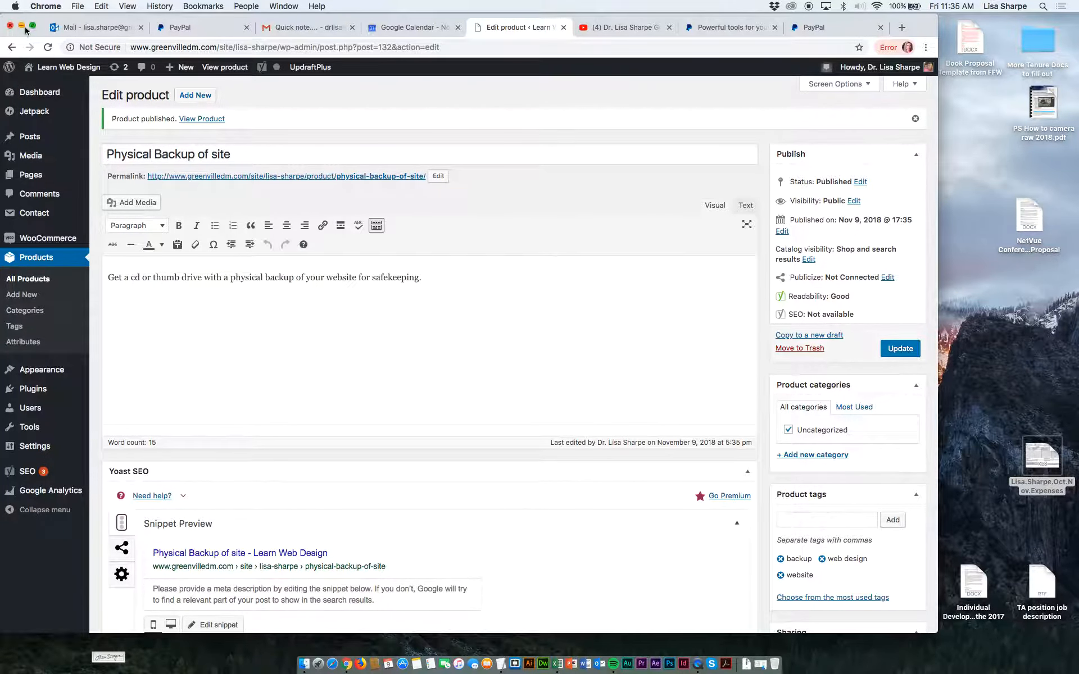
# Visit the live site and examine the product listings on the Shop homepage.
pyautogui.moveTo(34, 67)
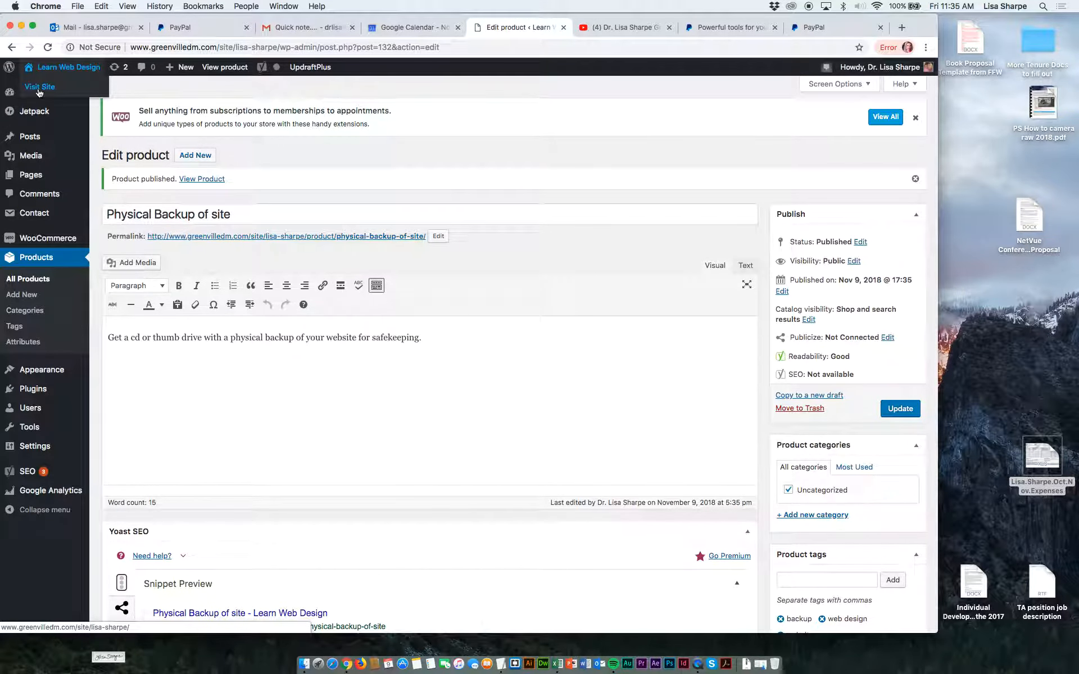
pyautogui.click(40, 87)
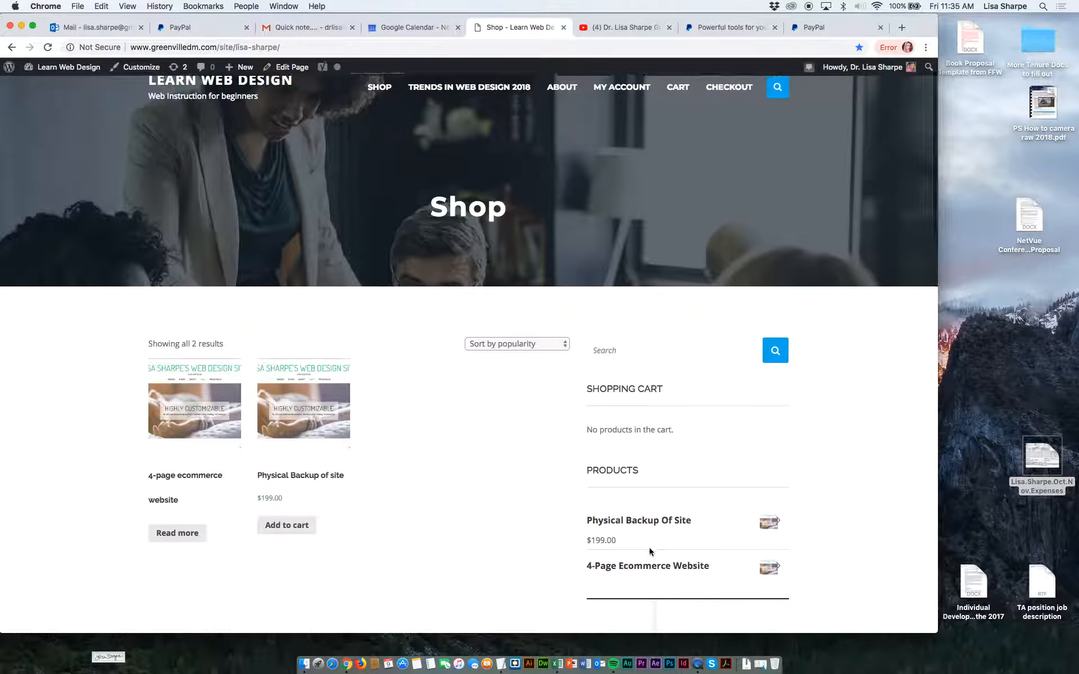
pyautogui.scroll(-3, 649, 547)
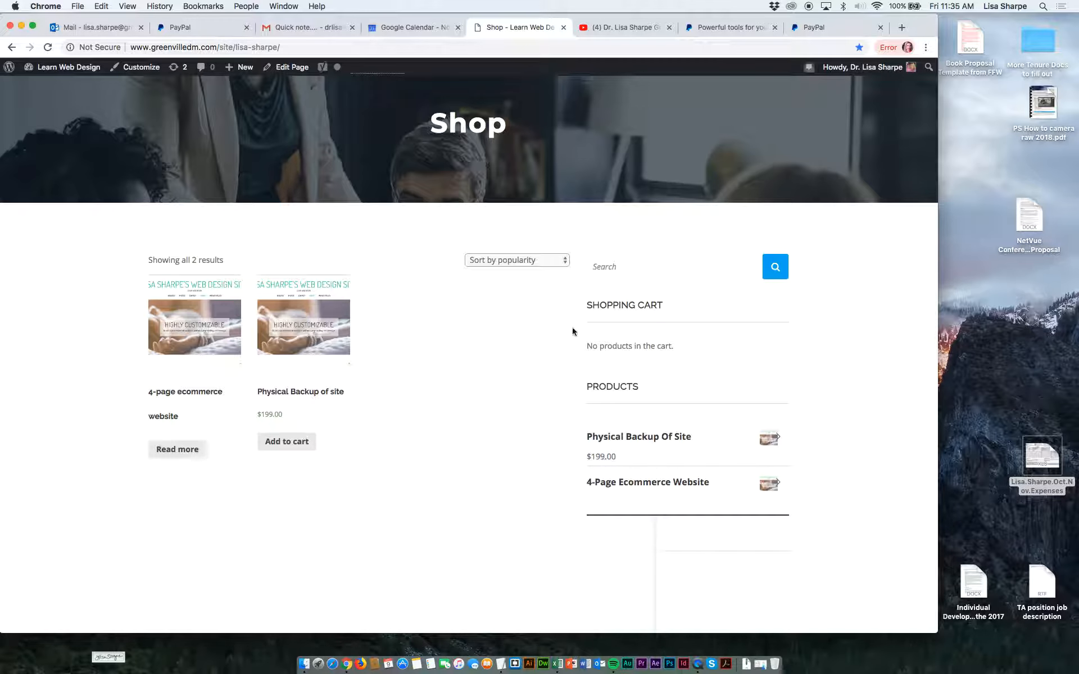
pyautogui.scroll(1, 571, 331)
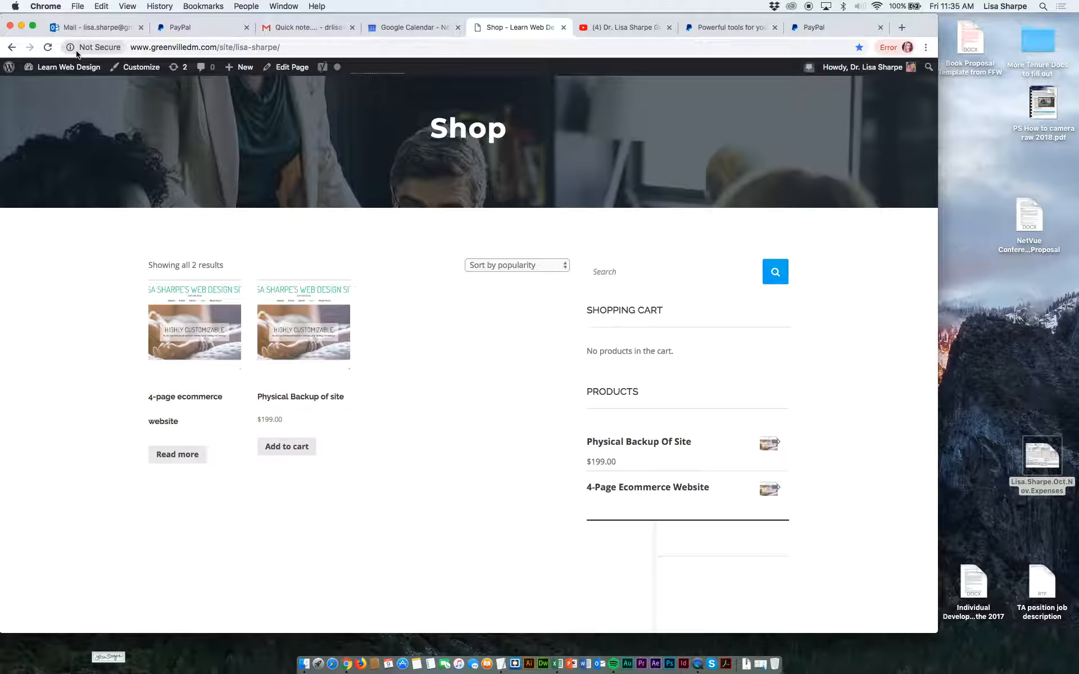
# Return to the site's dashboard and start a new product named "Free download".
pyautogui.moveTo(47, 67)
pyautogui.click(43, 88)
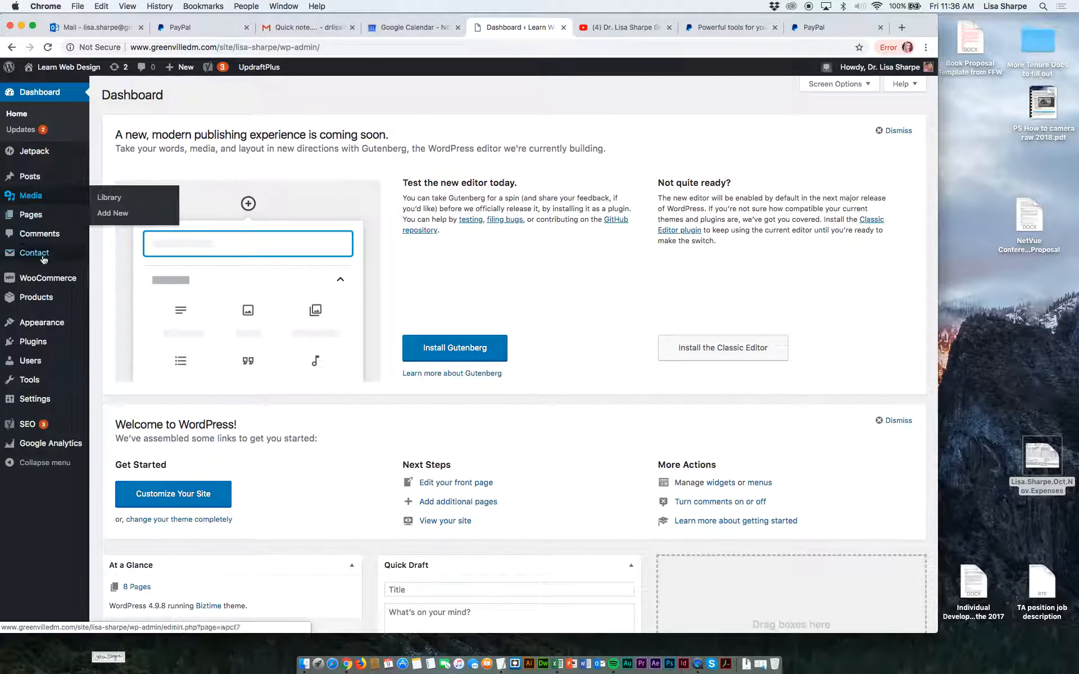
pyautogui.moveTo(39, 290)
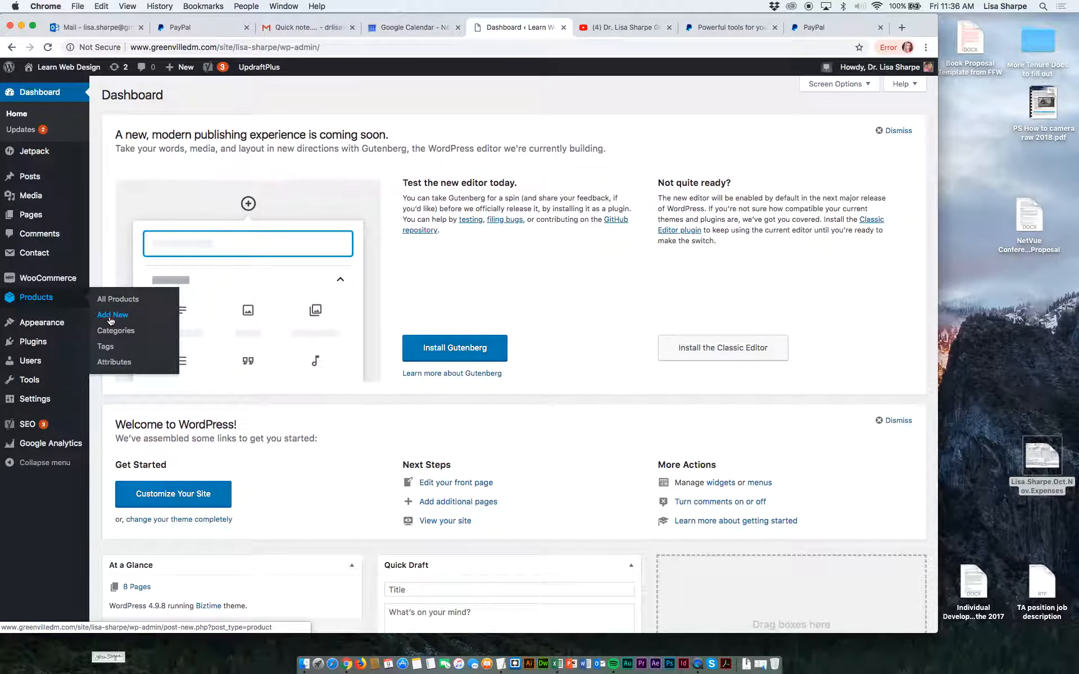
pyautogui.click(110, 316)
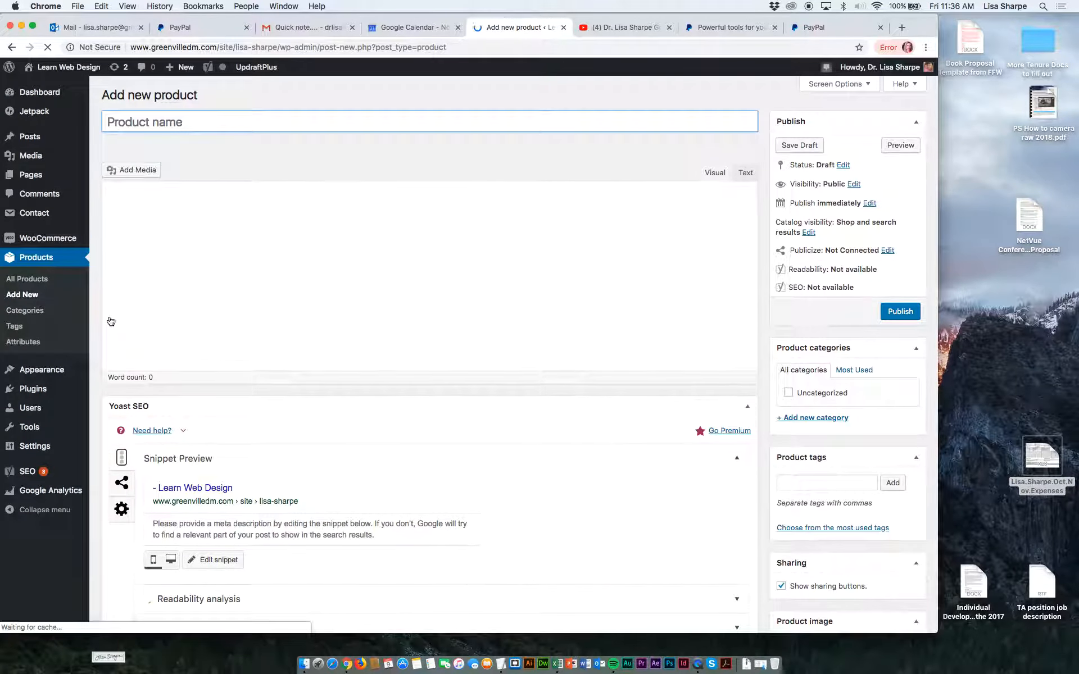
pyautogui.write('Free ')
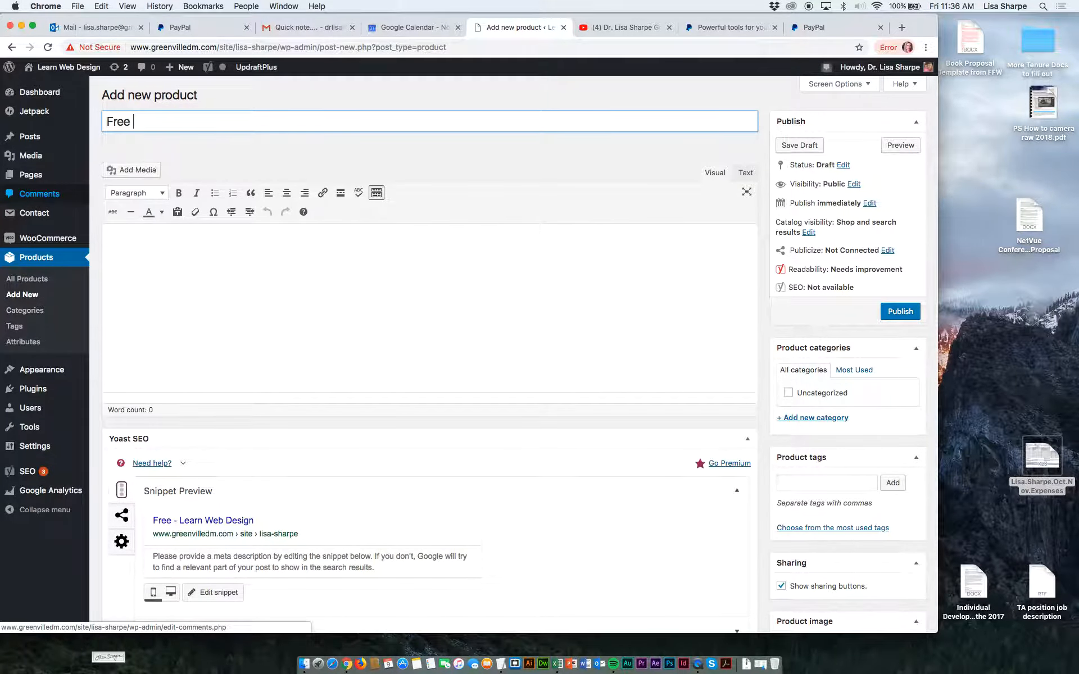
pyautogui.write('download')
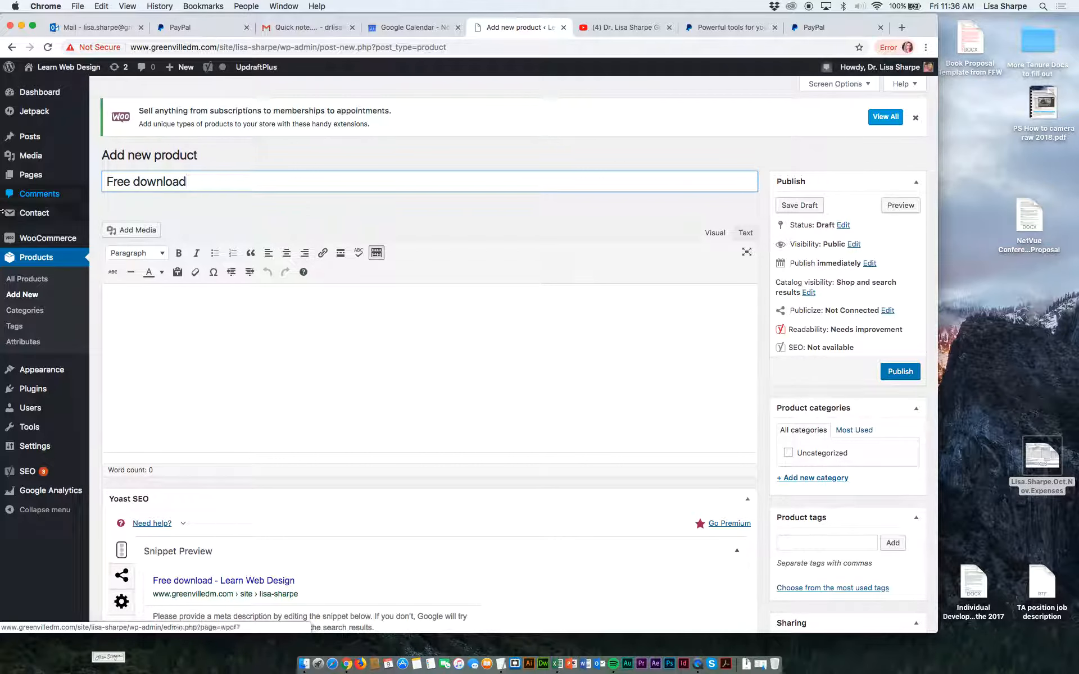
# Enter the description "Get a free downloadable image of [artist's full name]'s artwork. You may also order gorgeous prints later on in life.".
pyautogui.click(149, 297)
pyautogui.write('Get a fr')
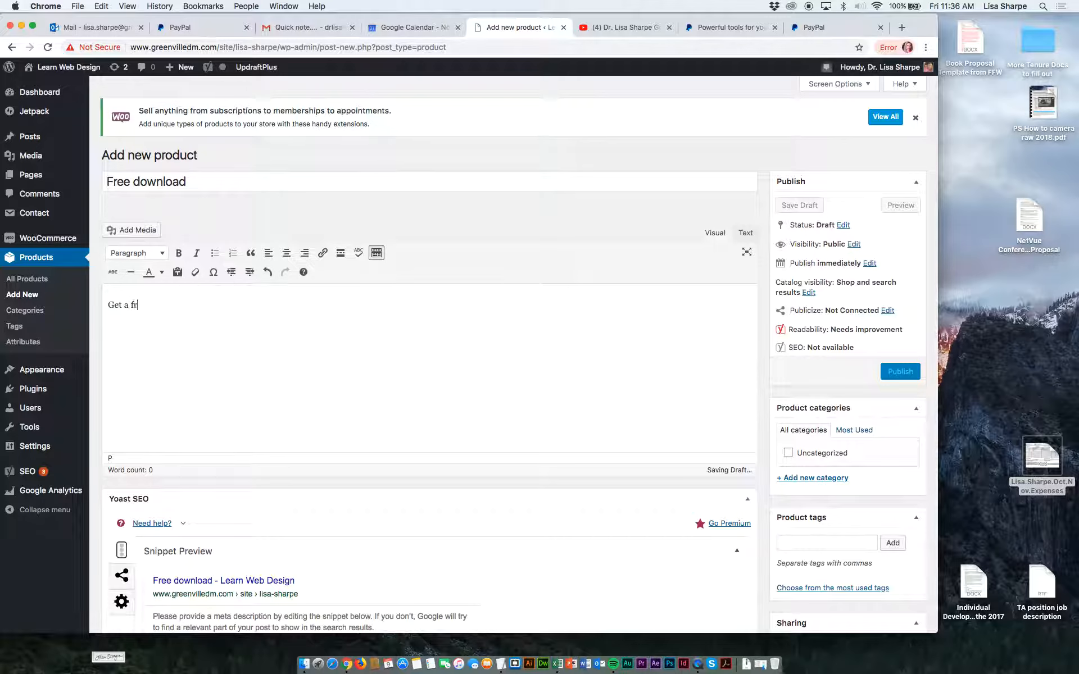
pyautogui.write('ee downloada')
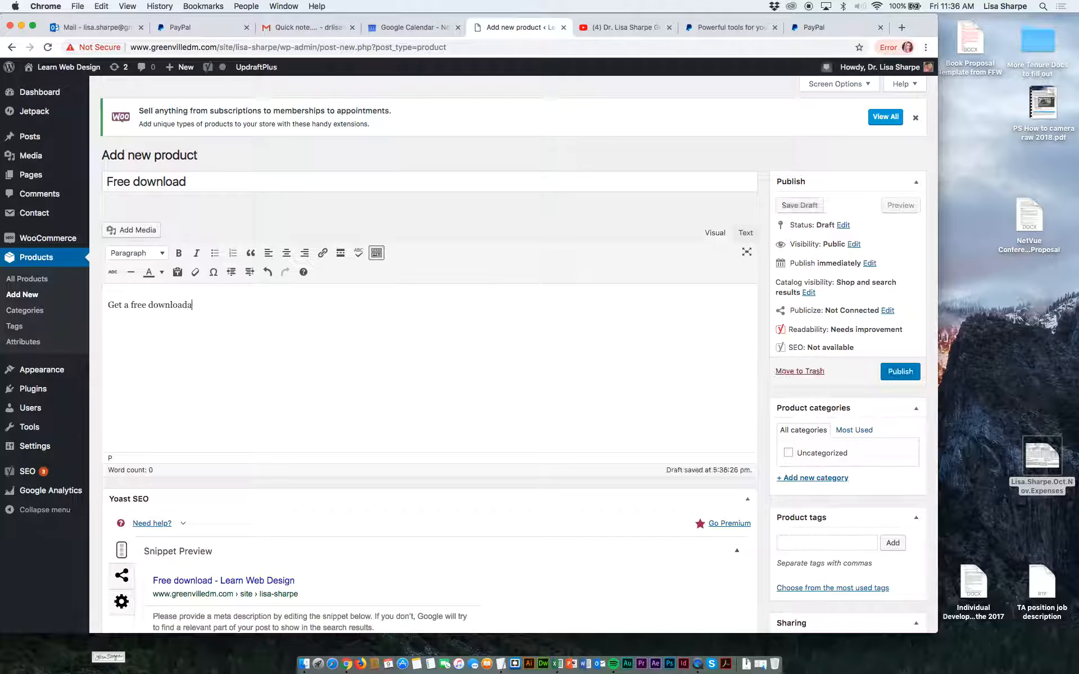
pyautogui.write('ble ')
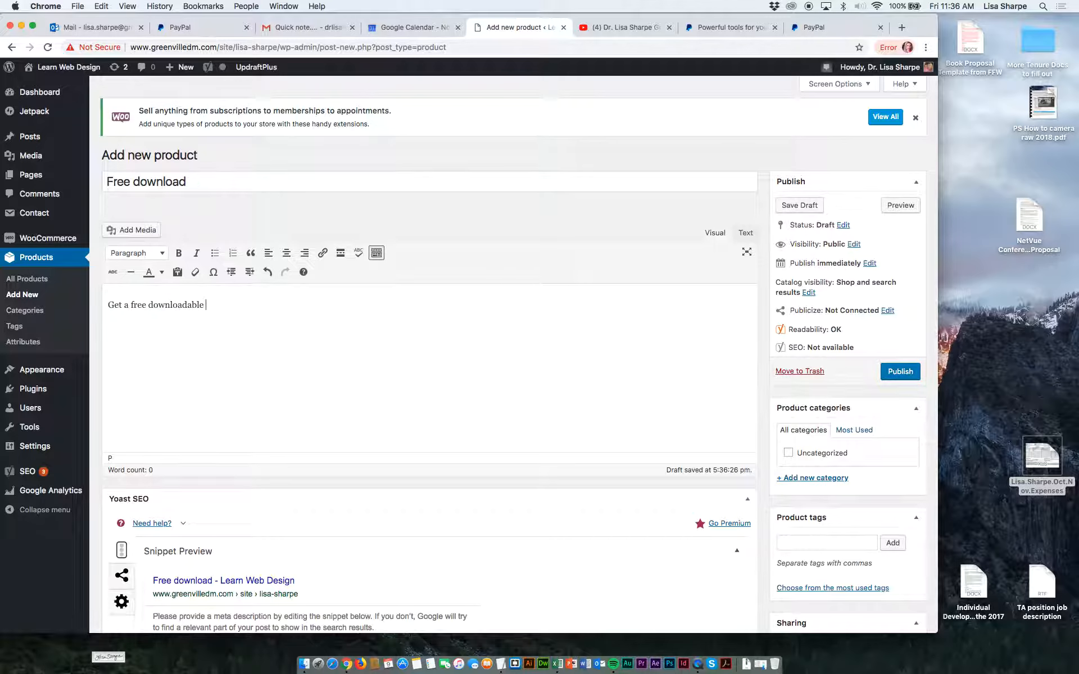
pyautogui.write('image of ')
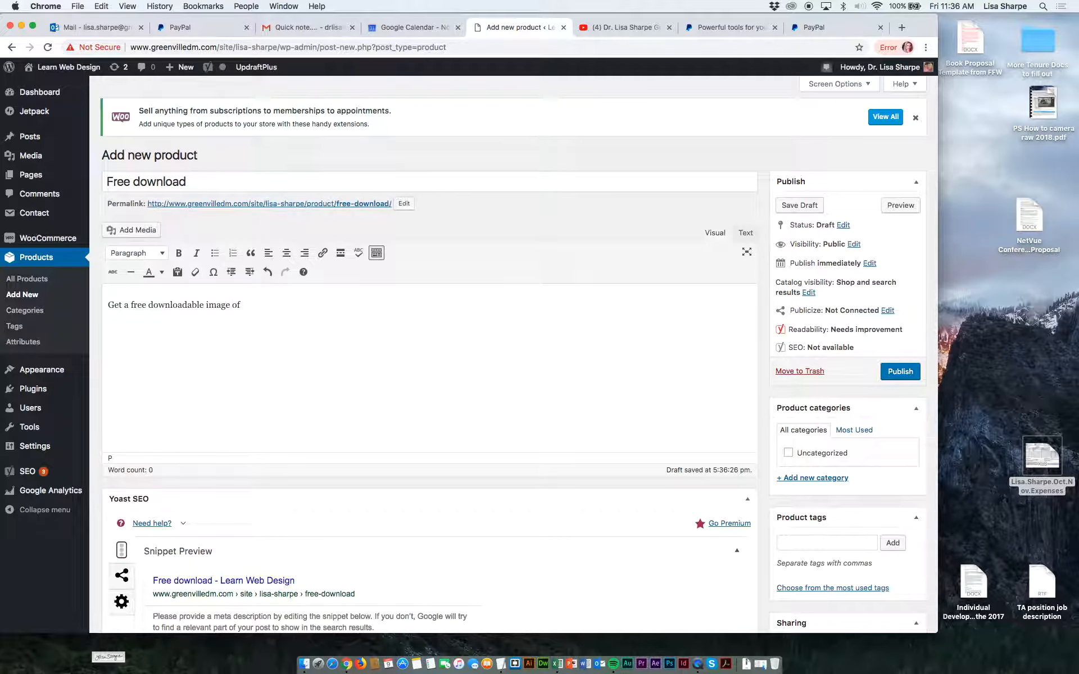
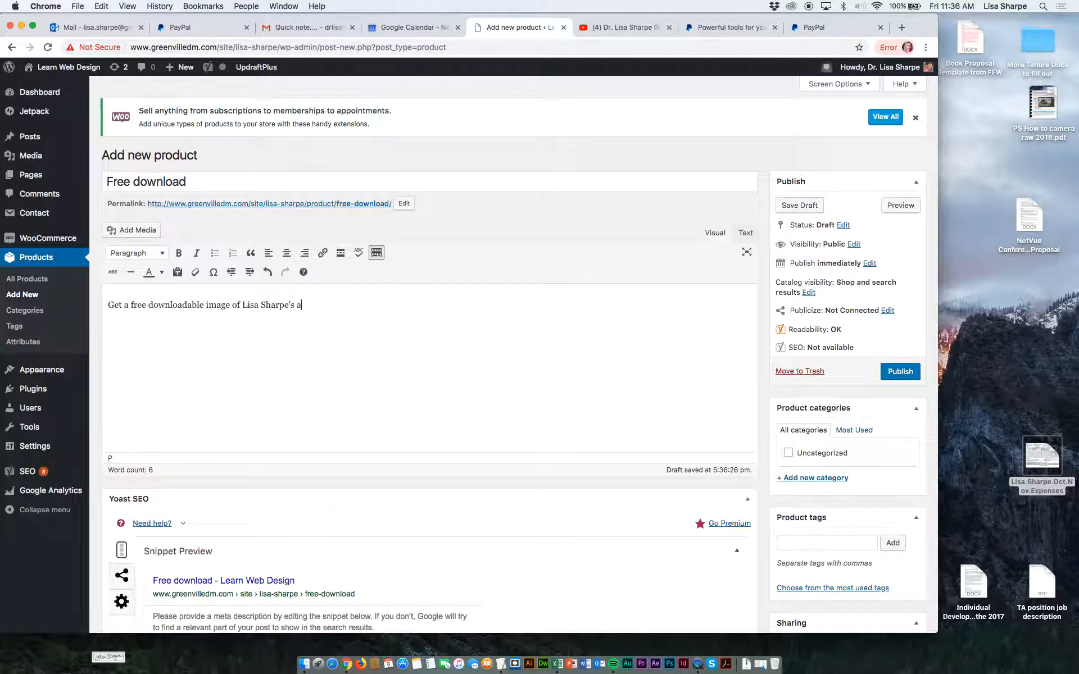
pyautogui.write('rtwork. You may als')
pyautogui.write('o oe')
pyautogui.write('de')
pyautogui.write('r gorg')
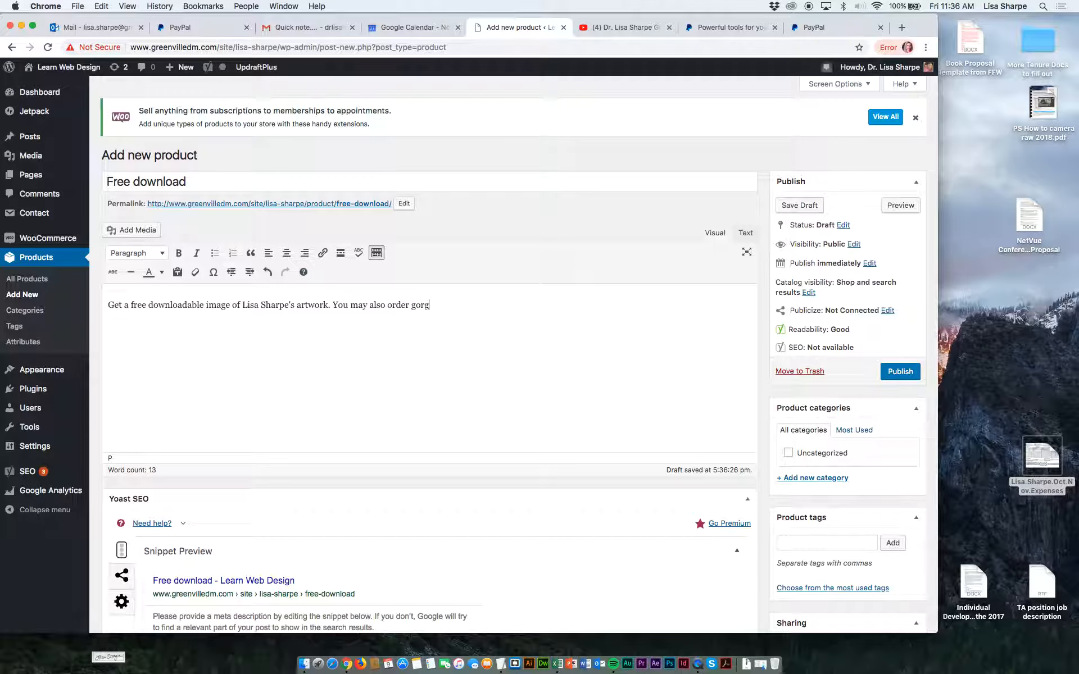
pyautogui.write('eous prints later on in life.')
# Shorten the word "downloadable" to "download" in the first sentence of the product description.
pyautogui.moveTo(591, 303); pyautogui.dragTo(242, 286)
pyautogui.press('super+c')
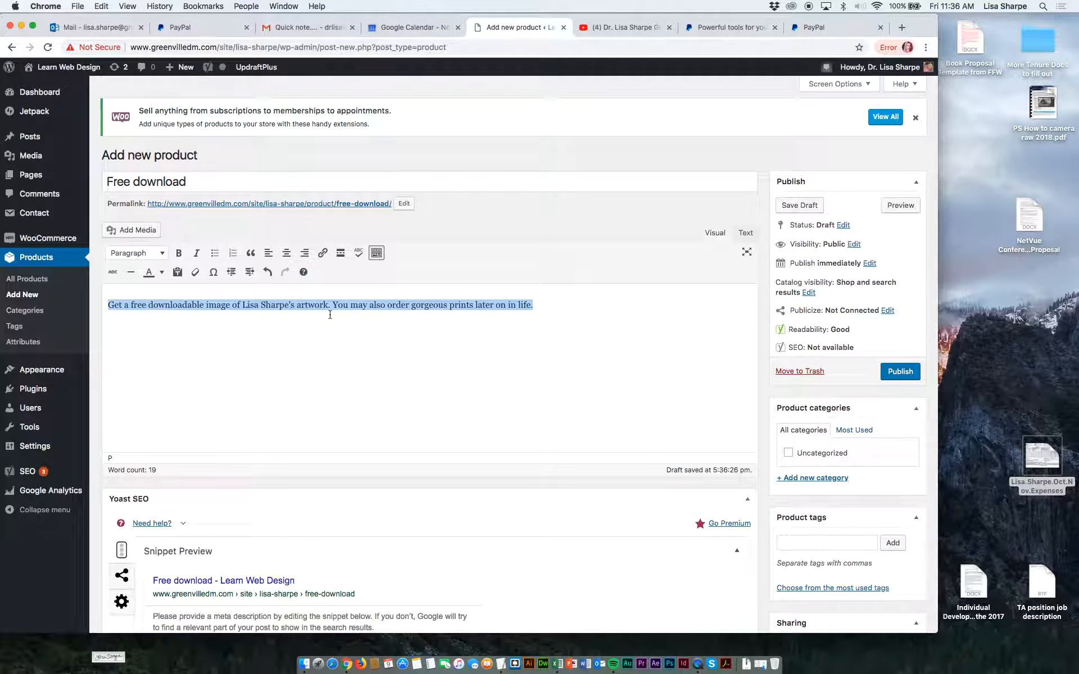
pyautogui.click(223, 308)
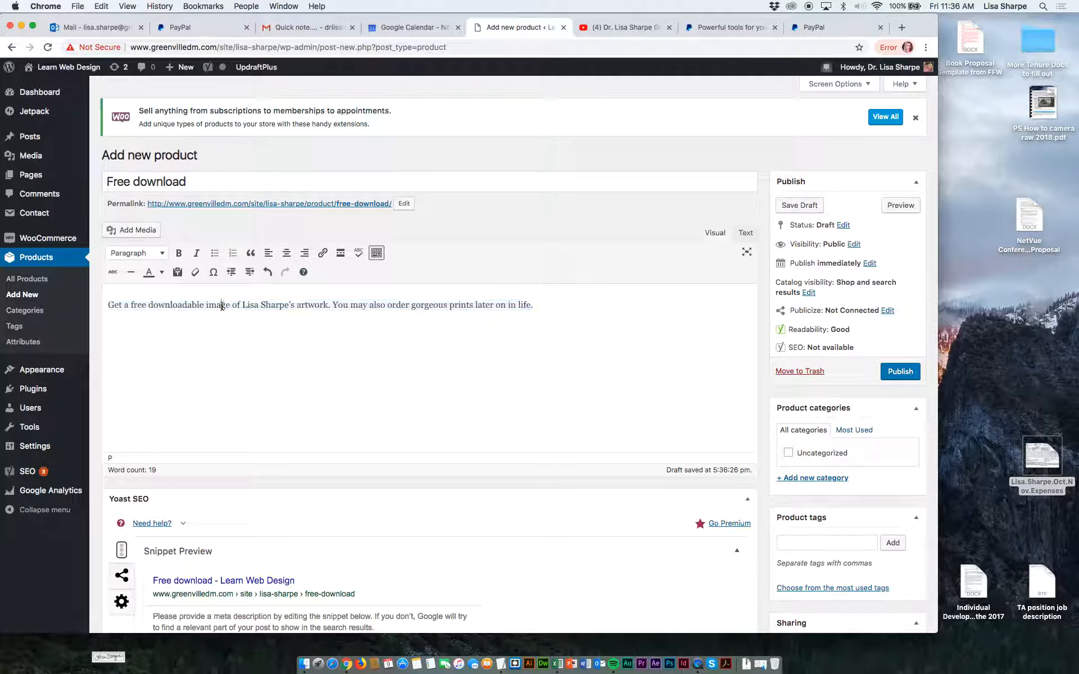
pyautogui.click(203, 307)
pyautogui.press('BackSpace')
pyautogui.press('BackSpace')
pyautogui.press('BackSpace')
pyautogui.press('BackSpace')
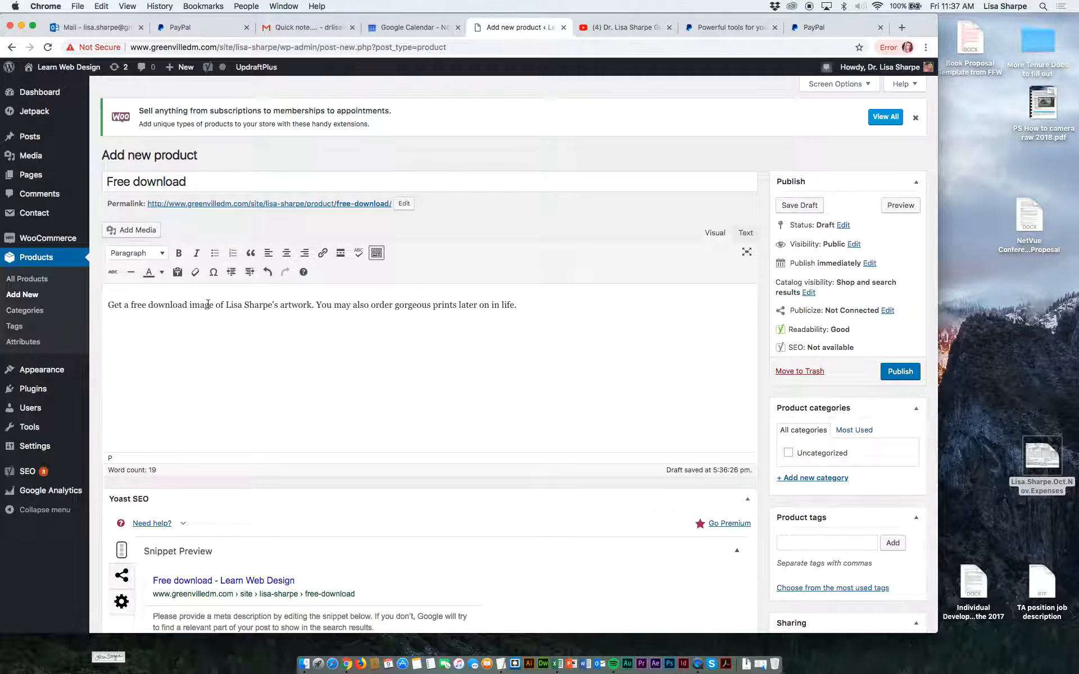
# Reword the description's opening to "Get a free download: an image" and paste the copied original description into the product short description.
pyautogui.write(': an')
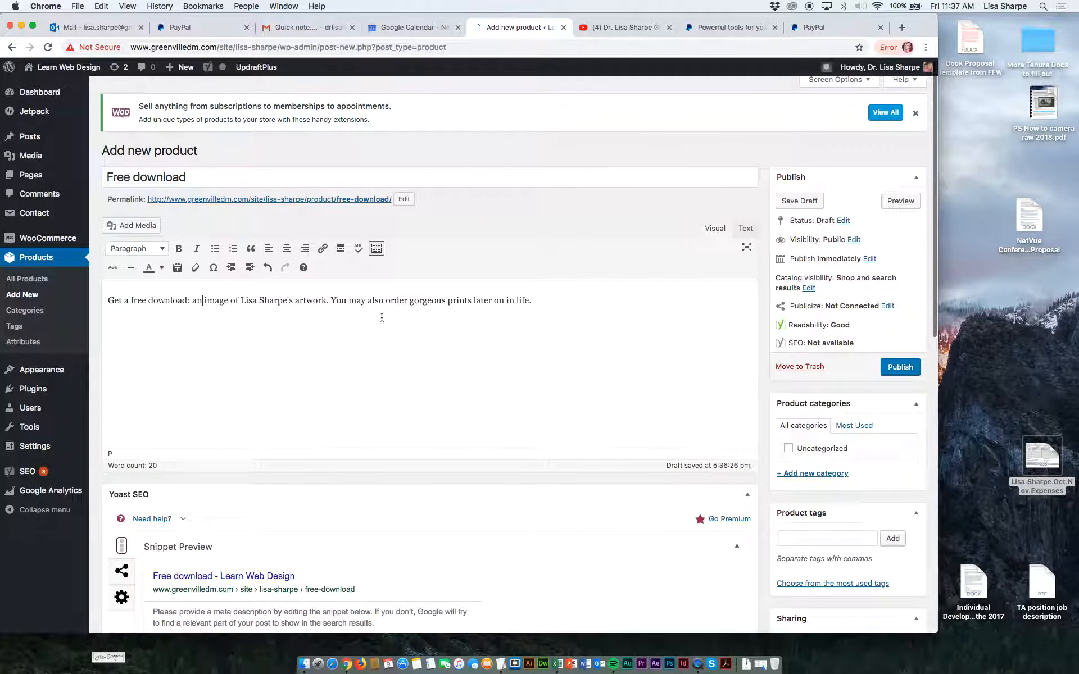
pyautogui.scroll(-4, 398, 348)
pyautogui.scroll(-8, 398, 348)
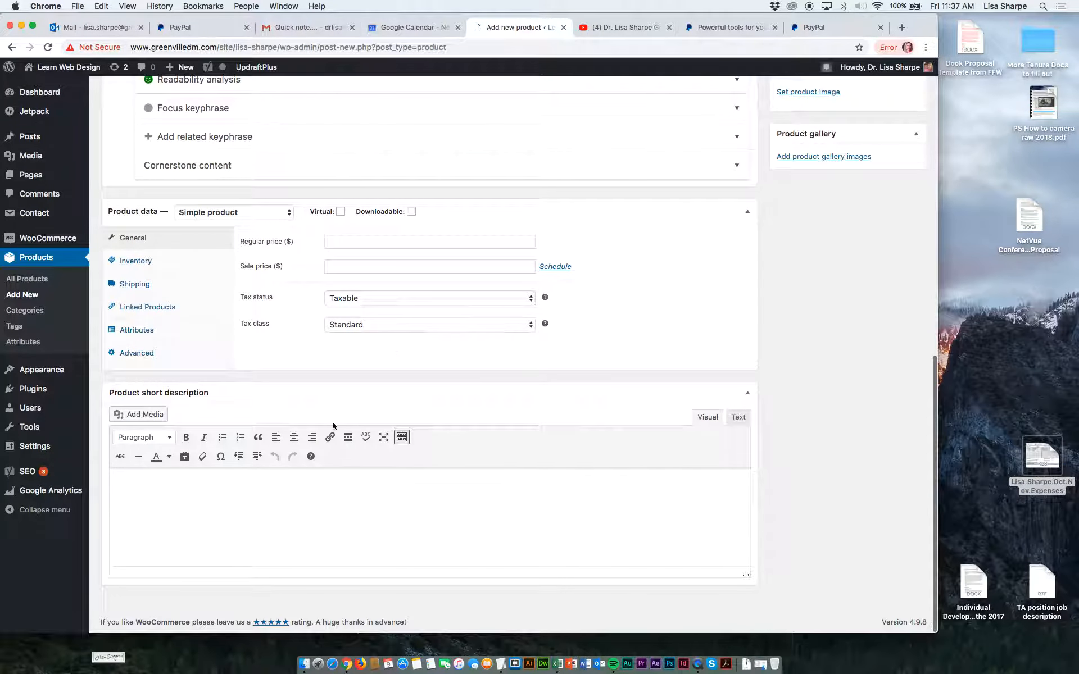
pyautogui.click(229, 512)
pyautogui.press('super+v')
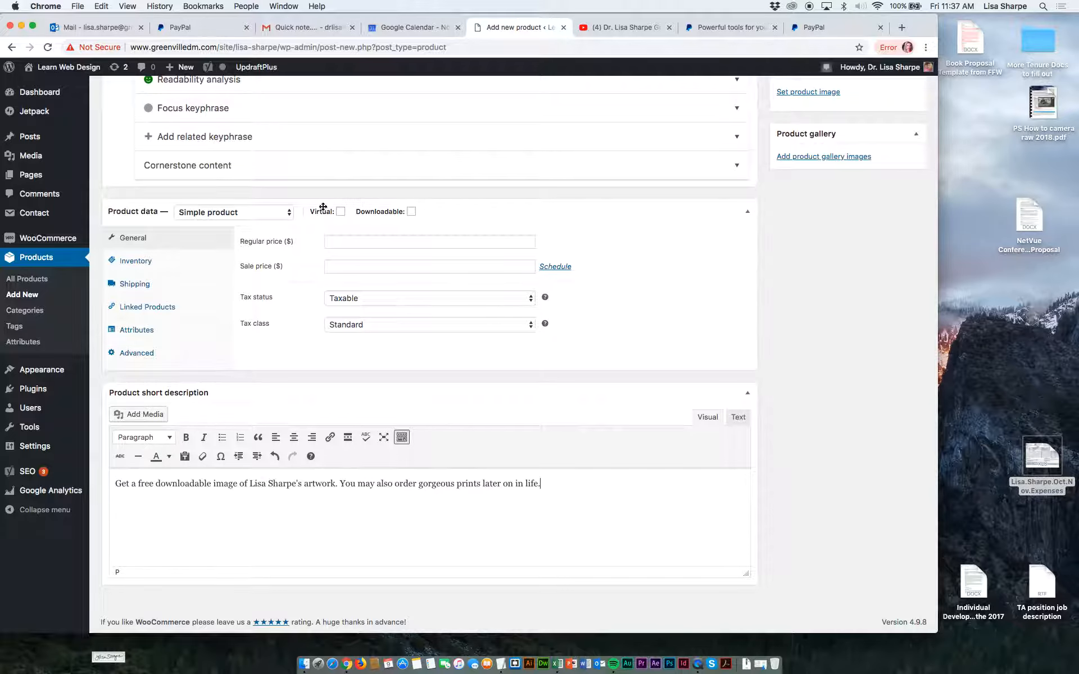
# Mark the simple product as downloadable and set its regular price to 0.
pyautogui.click(275, 215)
pyautogui.click(275, 214)
pyautogui.click(401, 215)
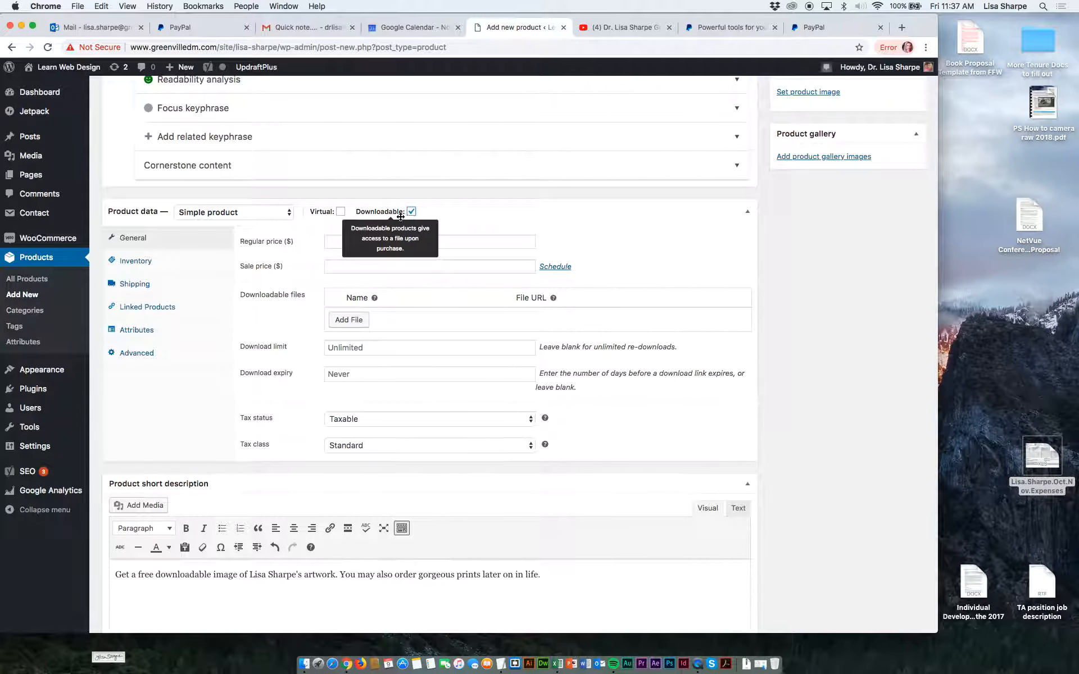
pyautogui.click(336, 240)
pyautogui.write('0')
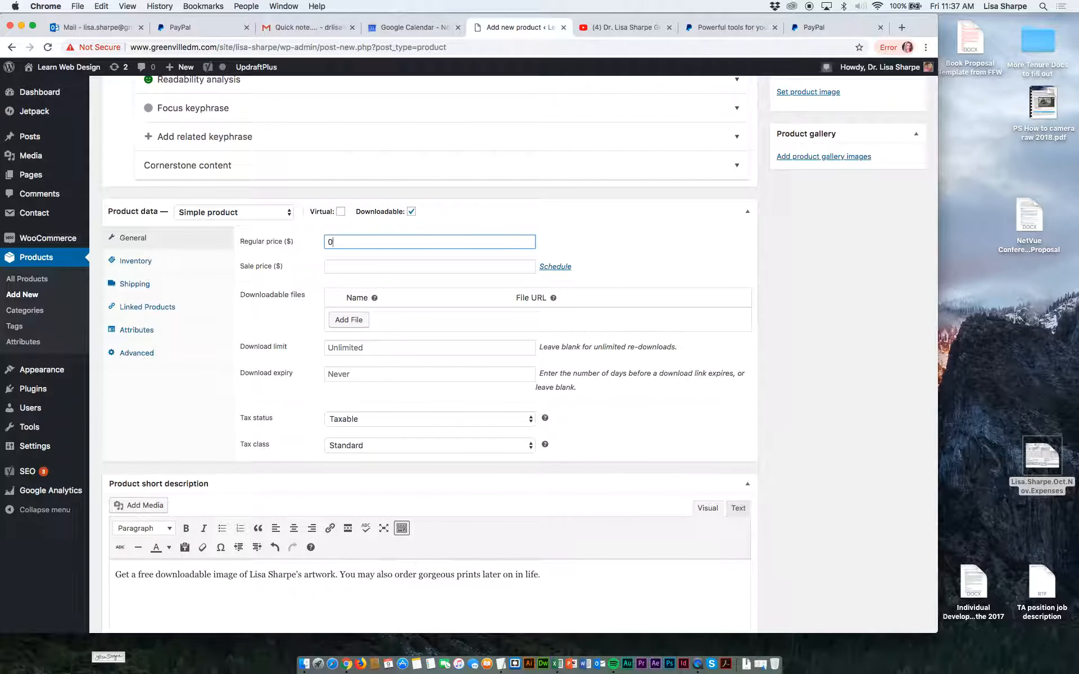
# Add a single downloadable file entry and select mother-of-all-the-living.jpg for it from the media library.
pyautogui.click(349, 321)
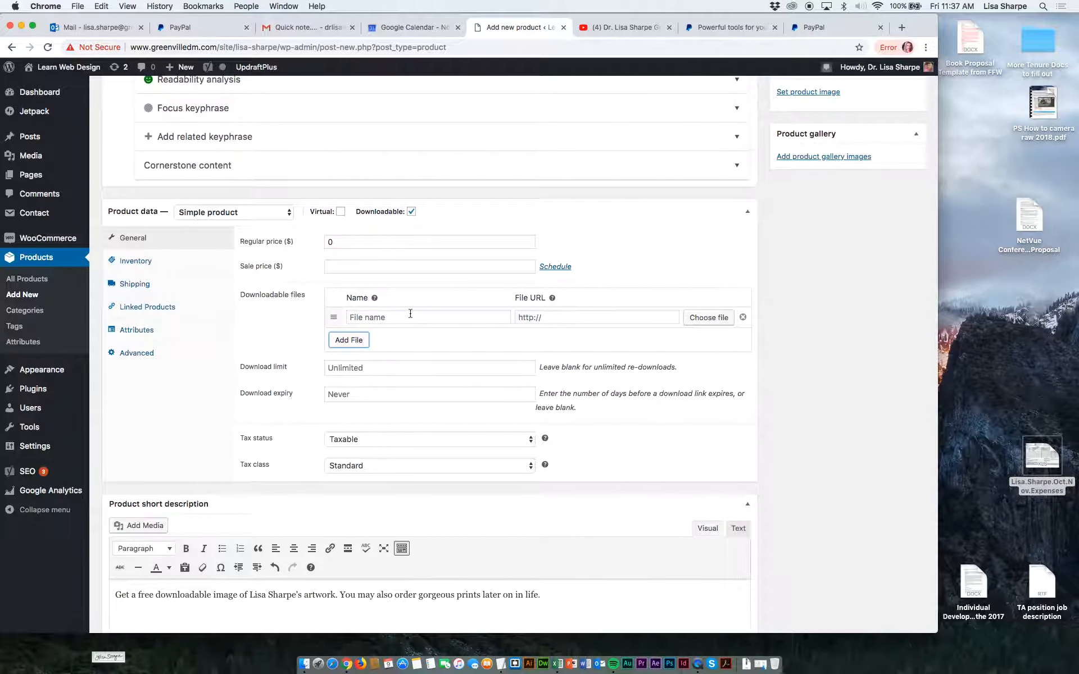
pyautogui.click(359, 341)
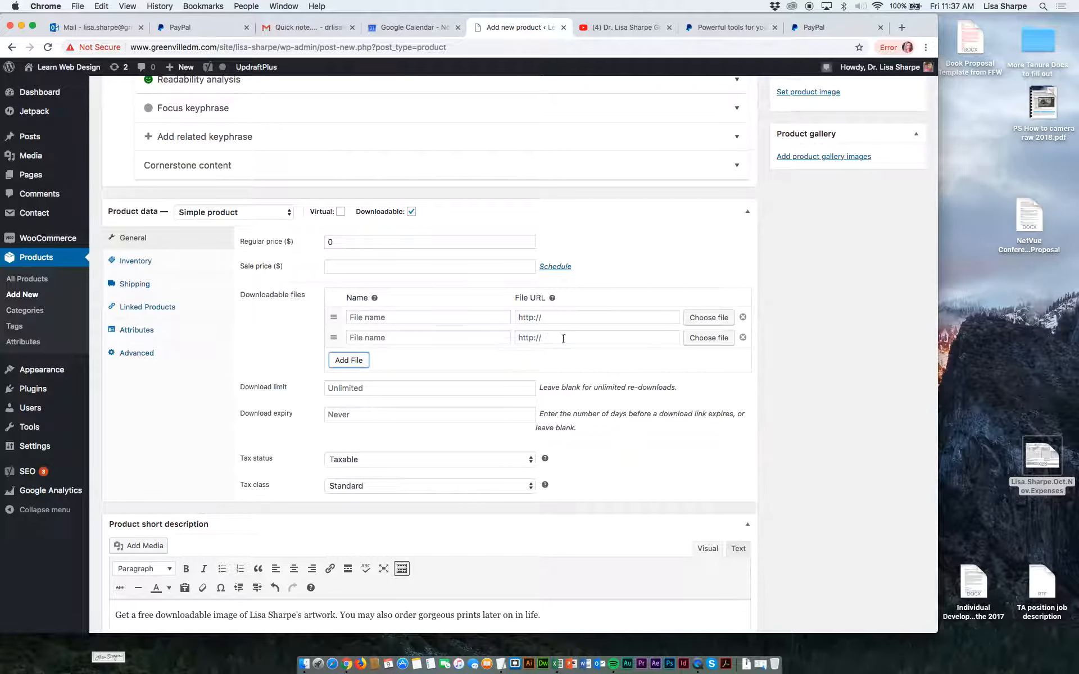
pyautogui.click(743, 337)
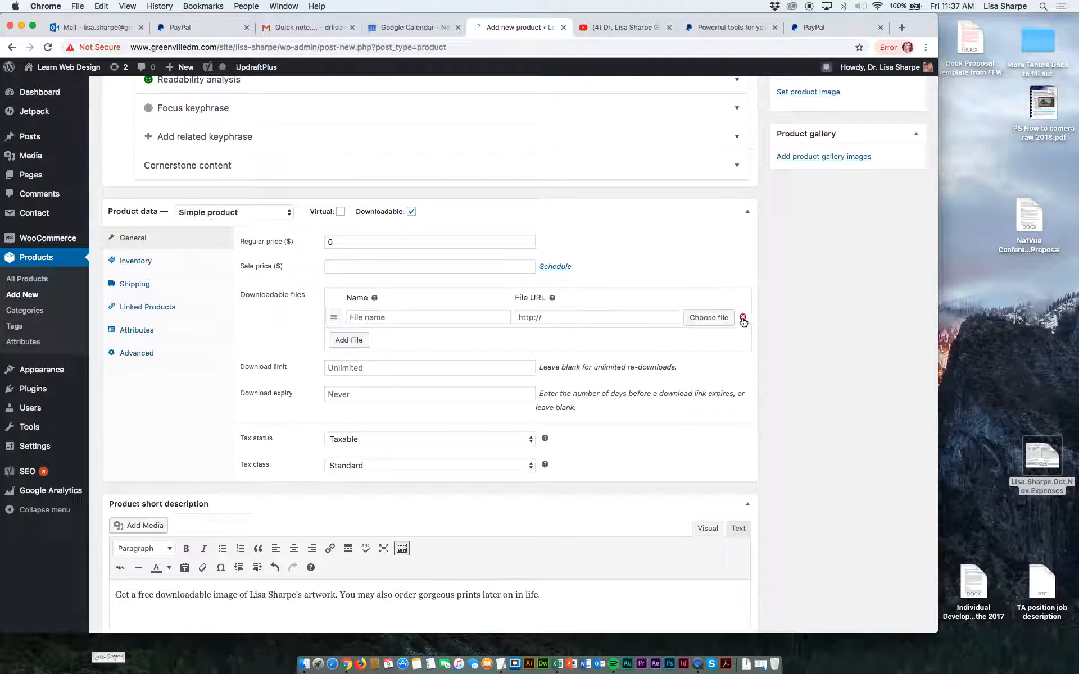
pyautogui.click(709, 317)
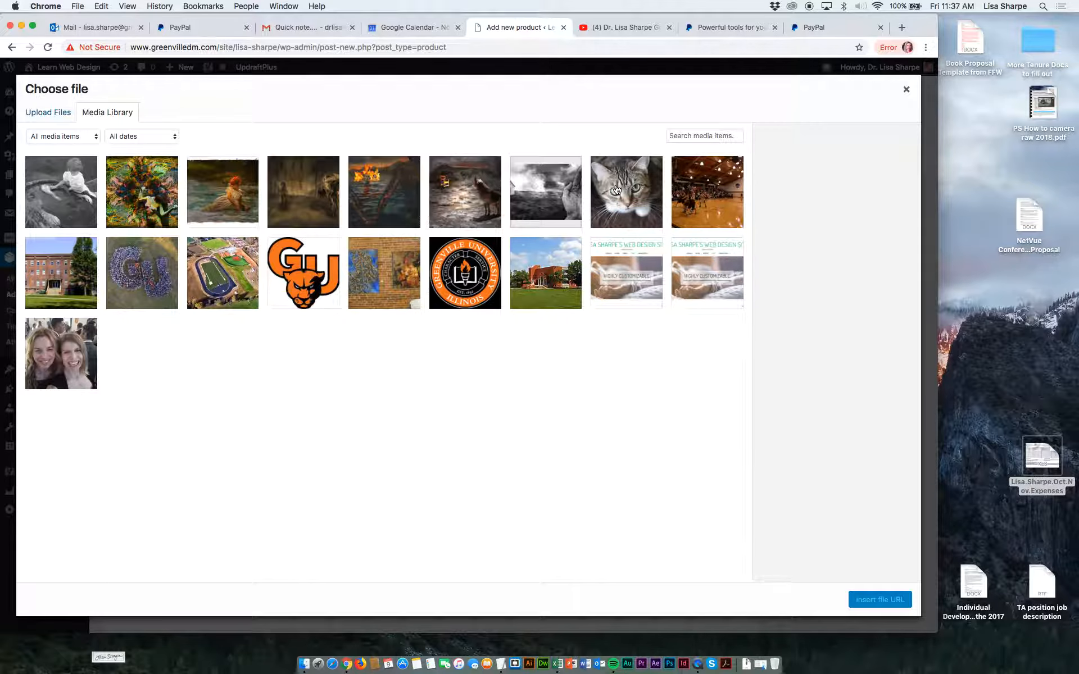
pyautogui.click(205, 207)
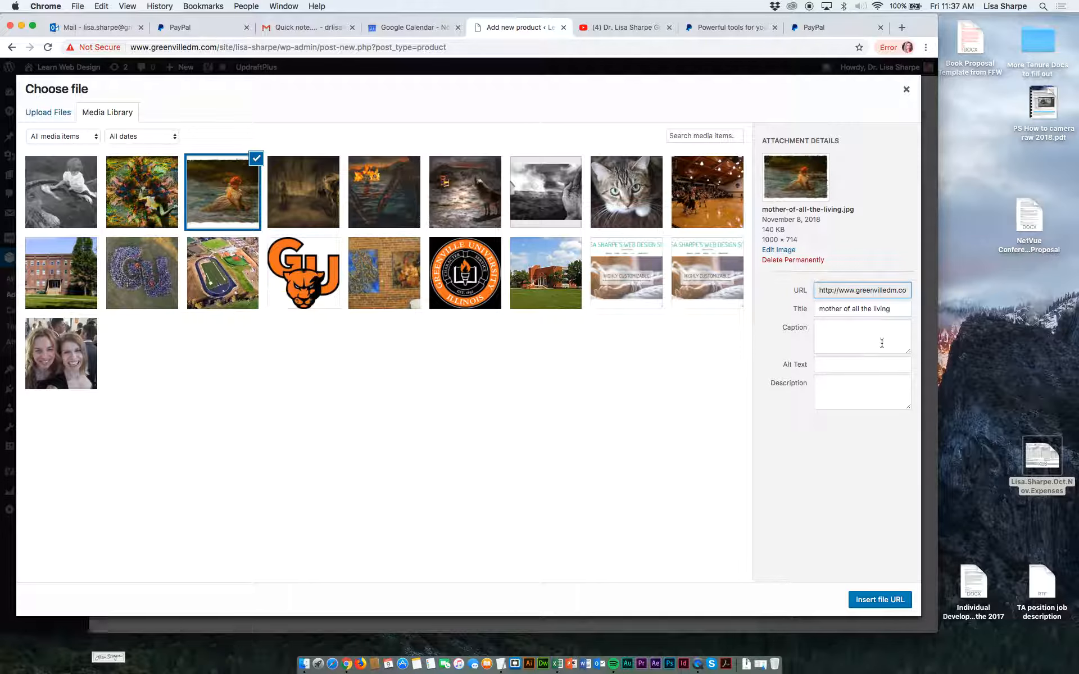
# Capitalize the image title to "Mother of all the living" and enter the caption "Digital Painting by [artist's full name]".
pyautogui.moveTo(824, 309); pyautogui.dragTo(817, 309)
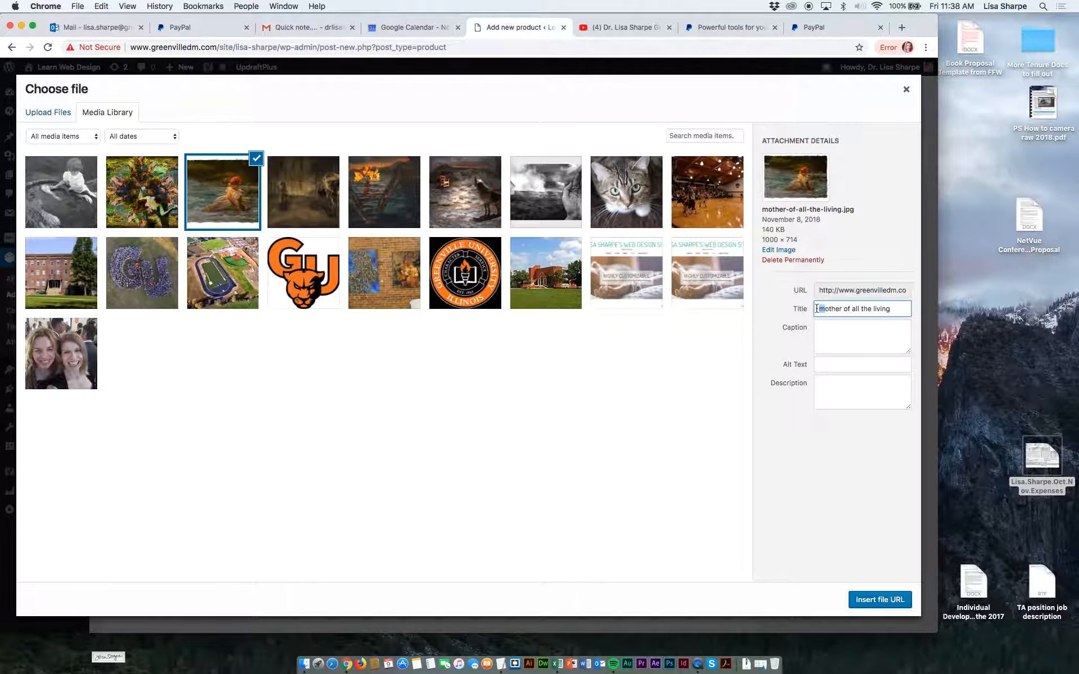
pyautogui.write('M')
pyautogui.click(876, 333)
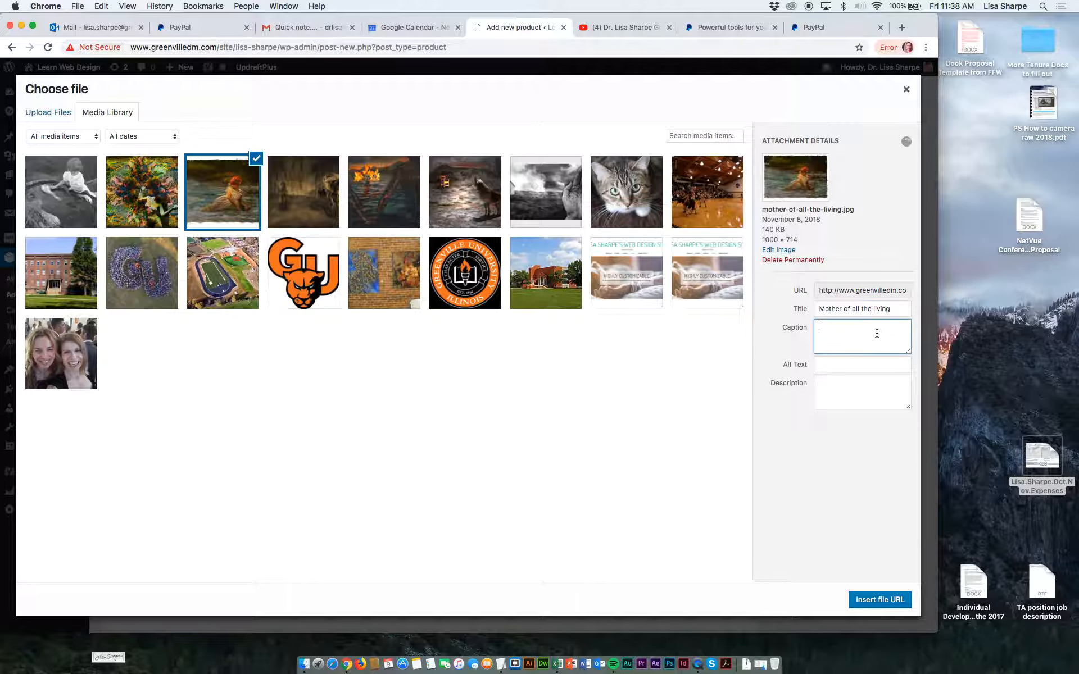
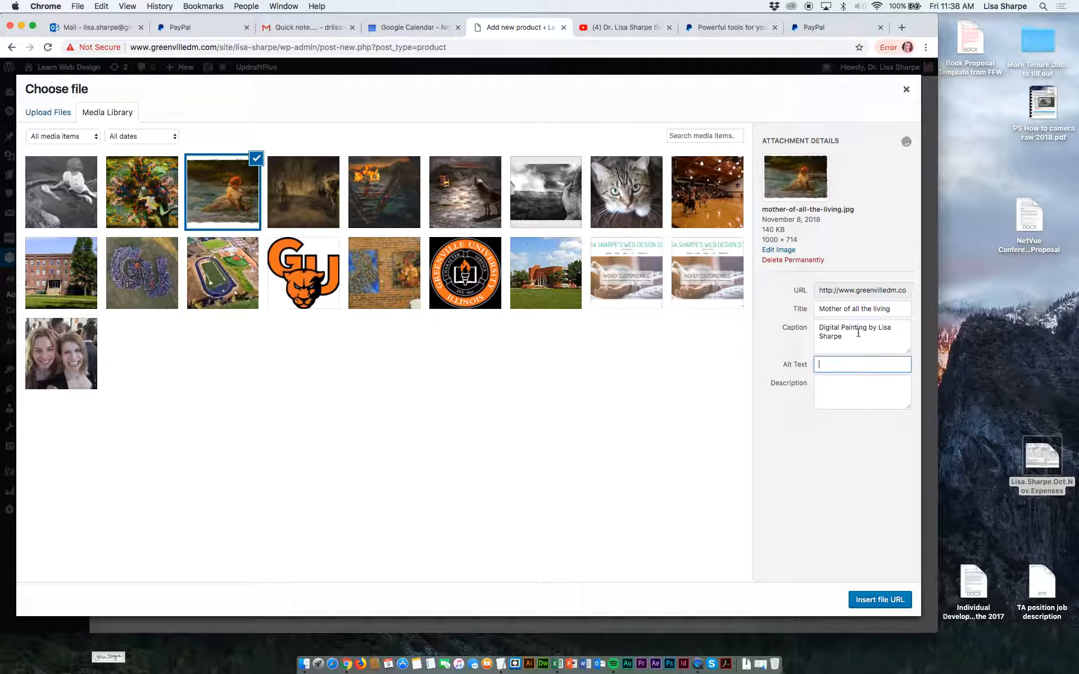
# Copy the caption into the image's alt text and description, and insert its file URL into the download entry.
pyautogui.moveTo(842, 337); pyautogui.dragTo(814, 327)
pyautogui.hotkey('ctrl', 'c')
pyautogui.click(830, 370)
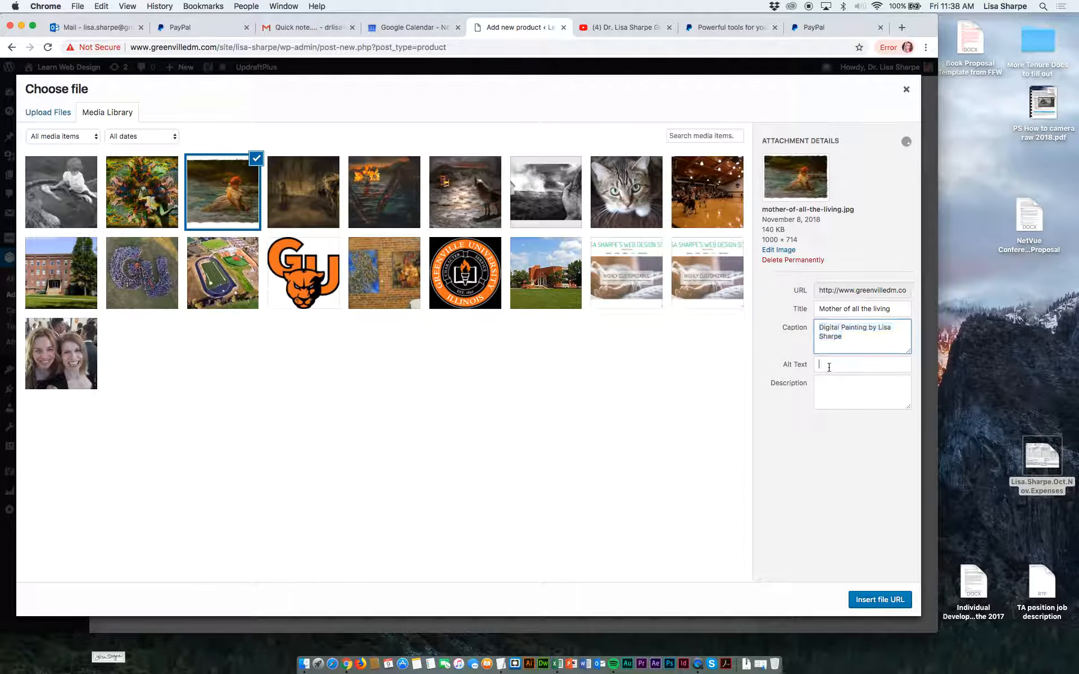
pyautogui.hotkey('ctrl', 'v')
pyautogui.click(830, 404)
pyautogui.hotkey('ctrl', 'v')
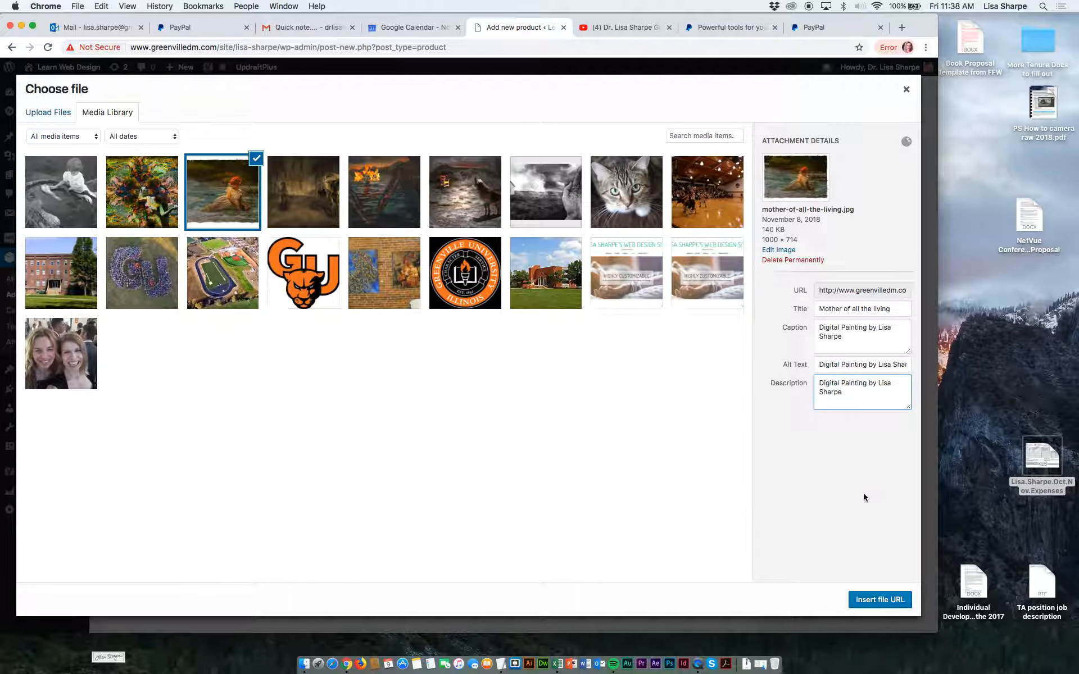
pyautogui.click(875, 601)
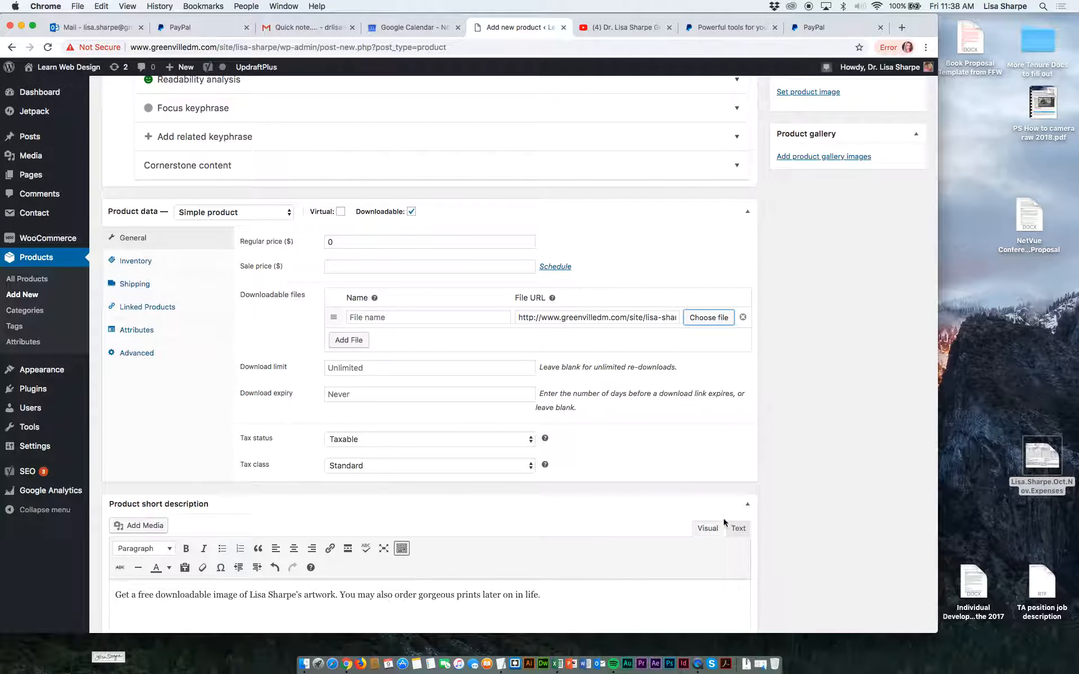
# Name the downloadable file "Mother of the living", including the quotation marks.
pyautogui.click(547, 318)
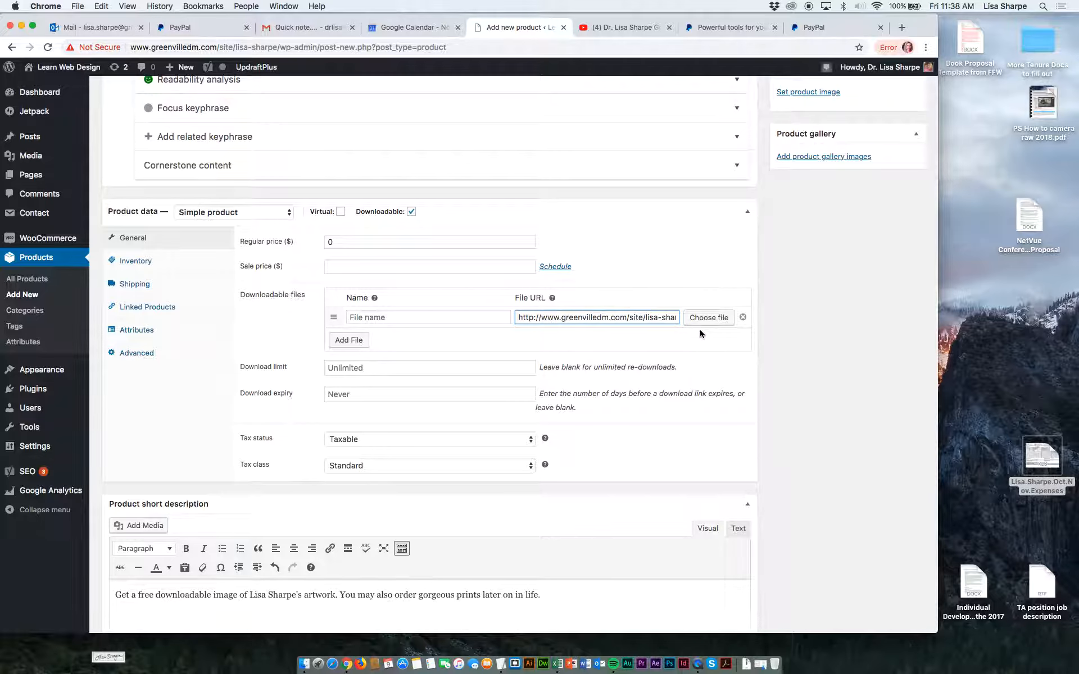
pyautogui.click(491, 316)
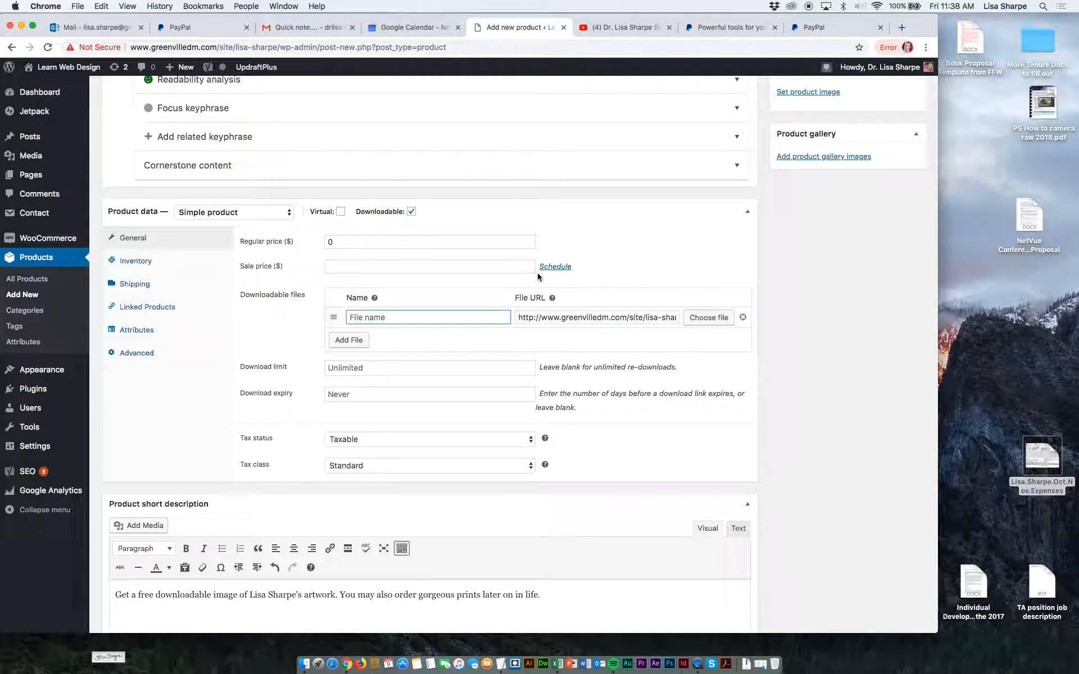
pyautogui.write('"mother of ')
pyautogui.write('the living')
pyautogui.write('M')
# Set the product's download limit to 2.
pyautogui.click(445, 373)
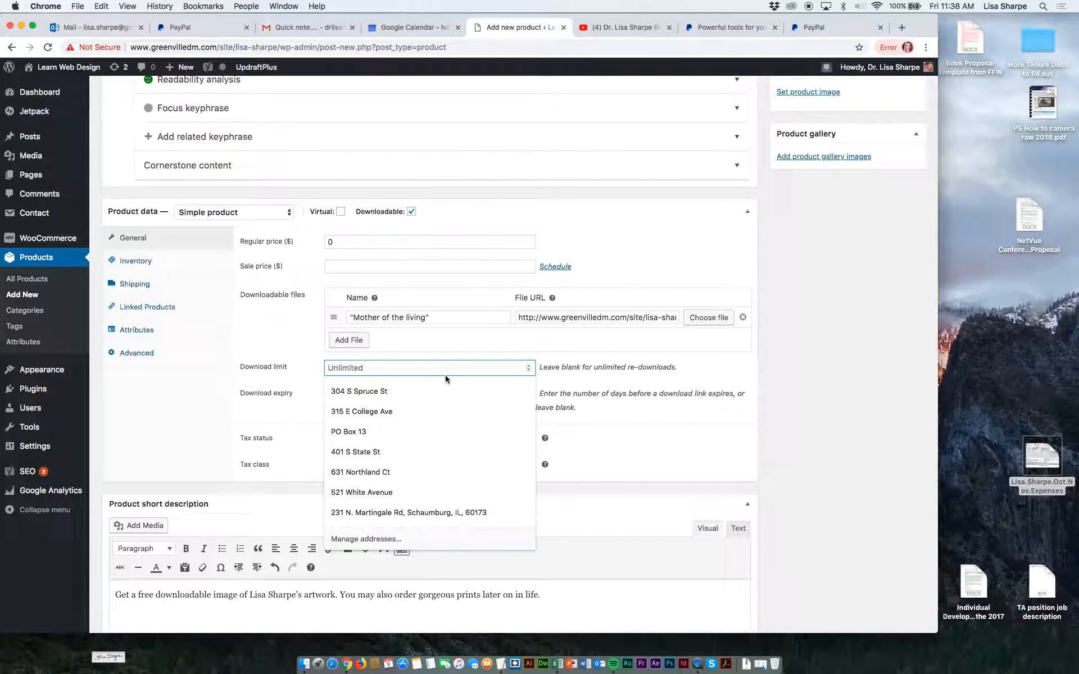
pyautogui.click(484, 349)
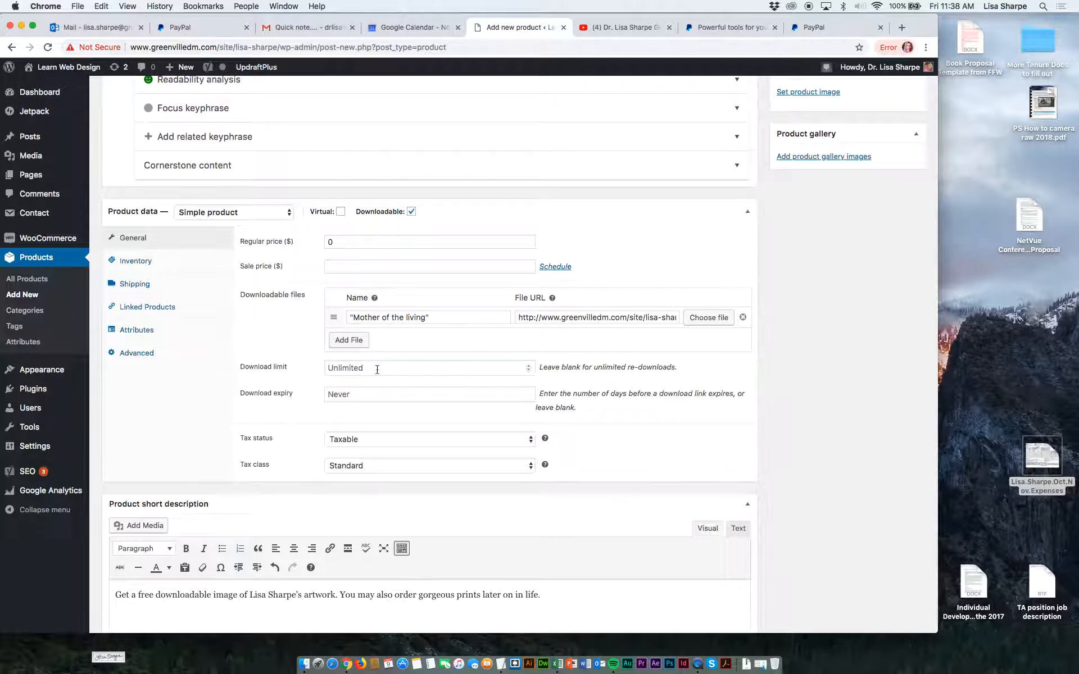
pyautogui.click(530, 370)
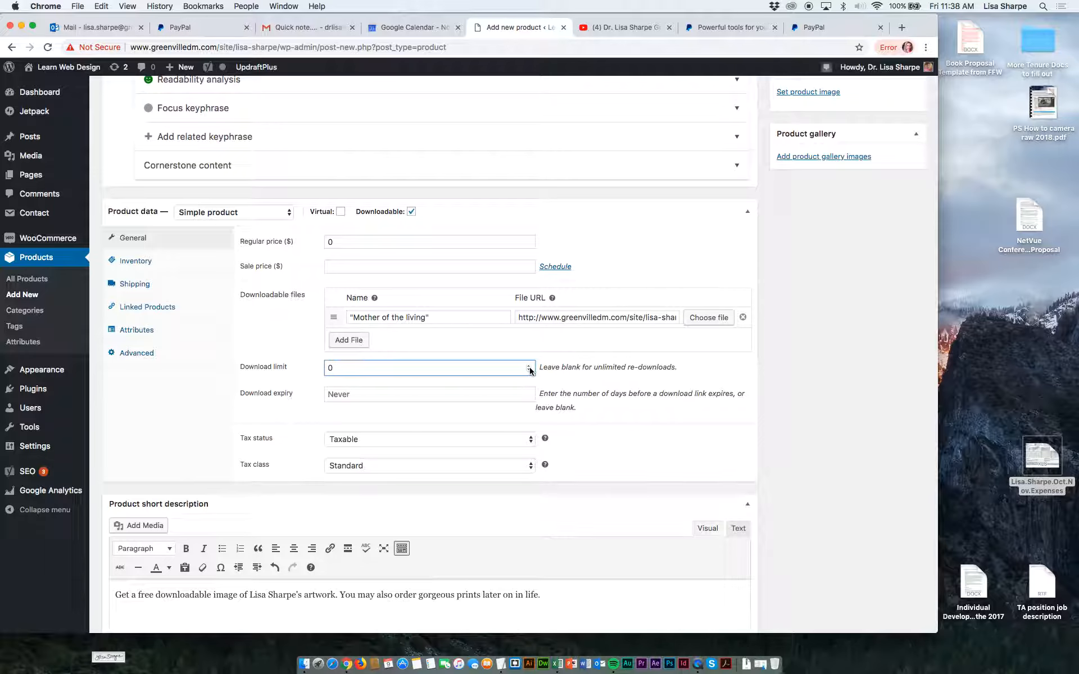
pyautogui.press('BackSpace')
pyautogui.write('1')
pyautogui.press('BackSpace')
pyautogui.write('2')
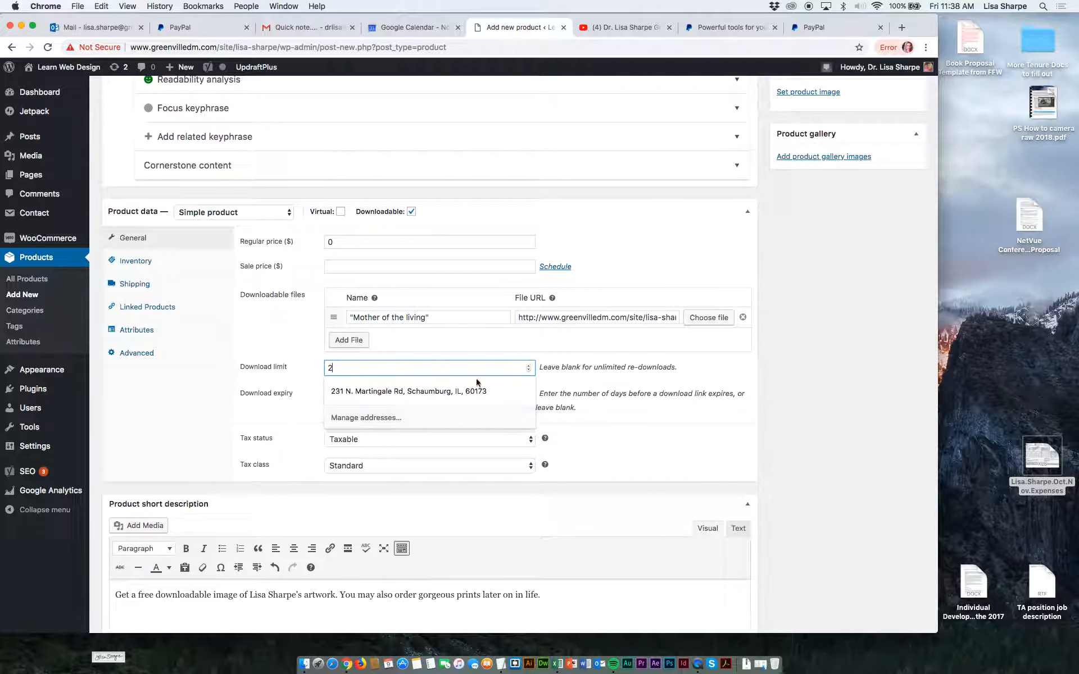
pyautogui.click(464, 346)
# Set the download expiry to 30 days and the tax status to None.
pyautogui.click(411, 396)
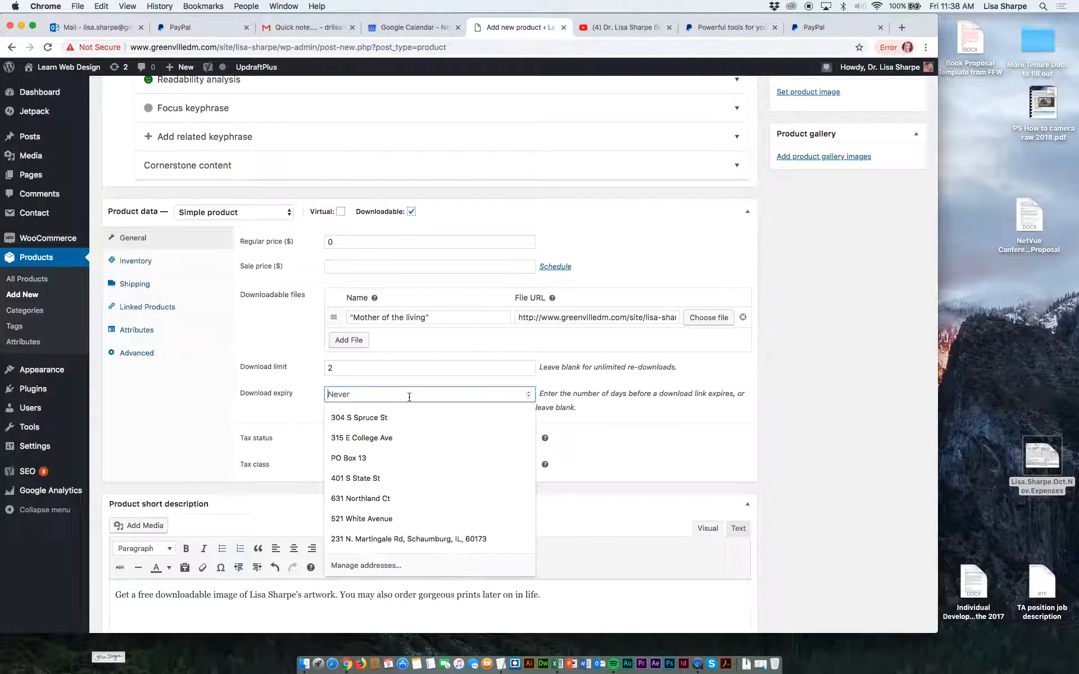
pyautogui.write('30')
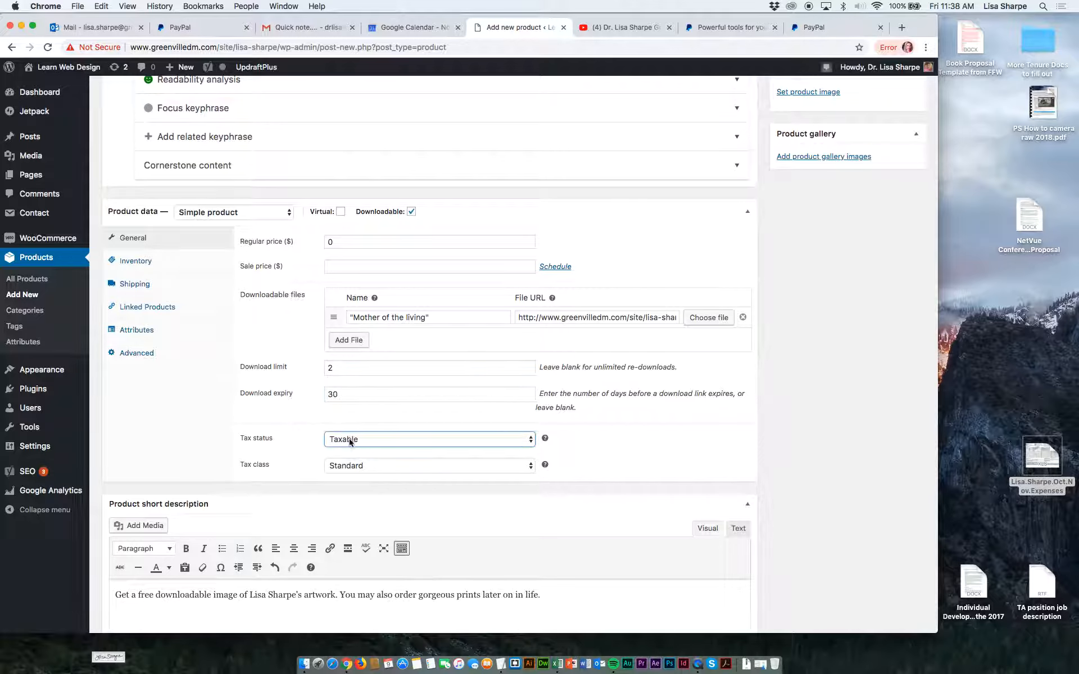
pyautogui.click(352, 441)
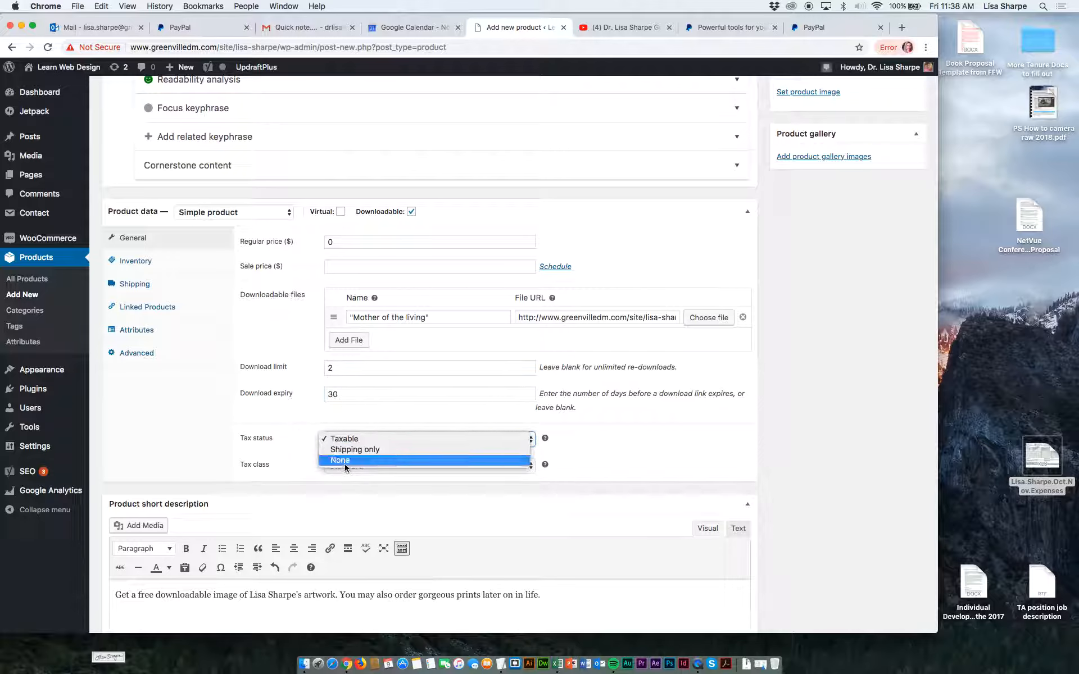
pyautogui.click(343, 461)
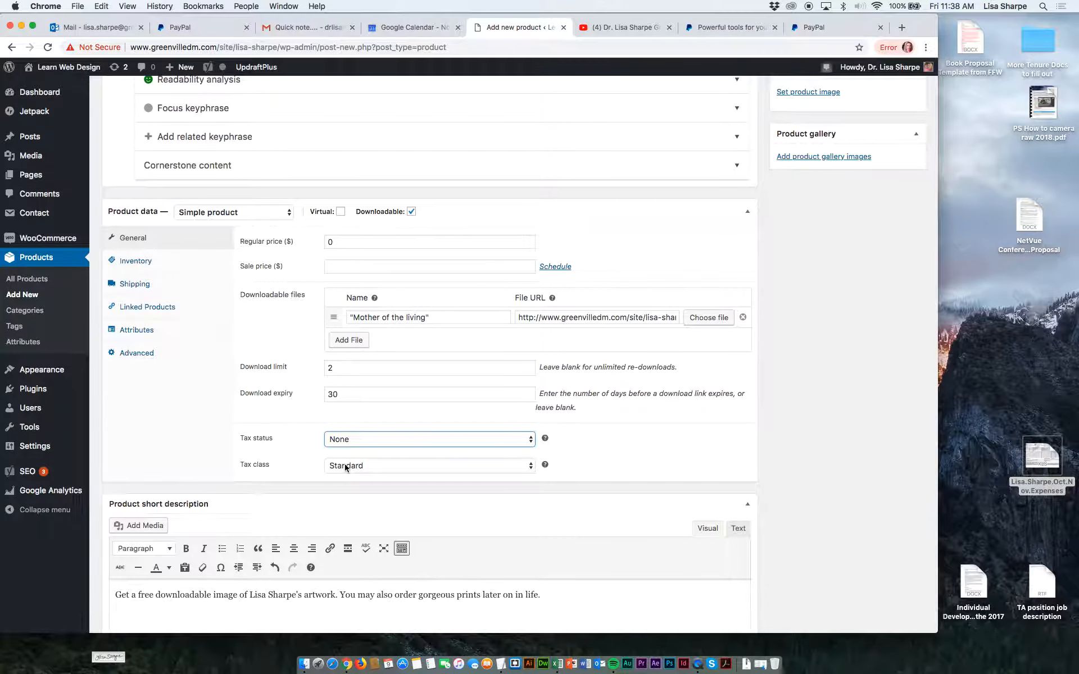
# Set mother-of-all-the-living.jpg as the product image and publish the Free download product.
pyautogui.scroll(-2, 346, 468)
pyautogui.scroll(3, 344, 474)
pyautogui.scroll(5, 344, 474)
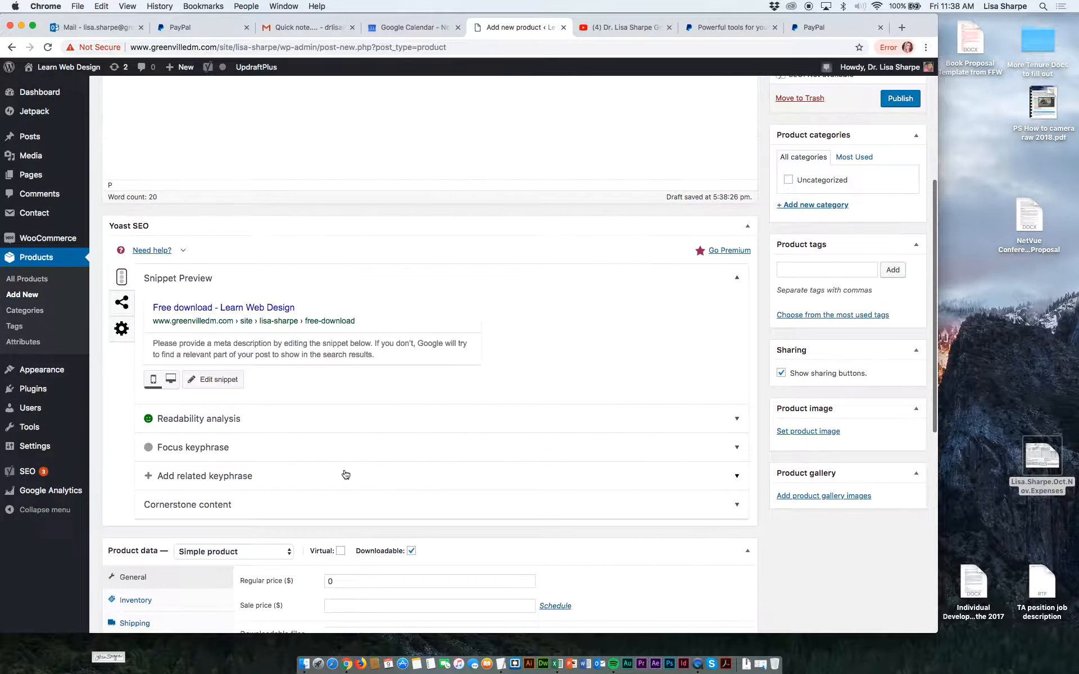
pyautogui.click(797, 431)
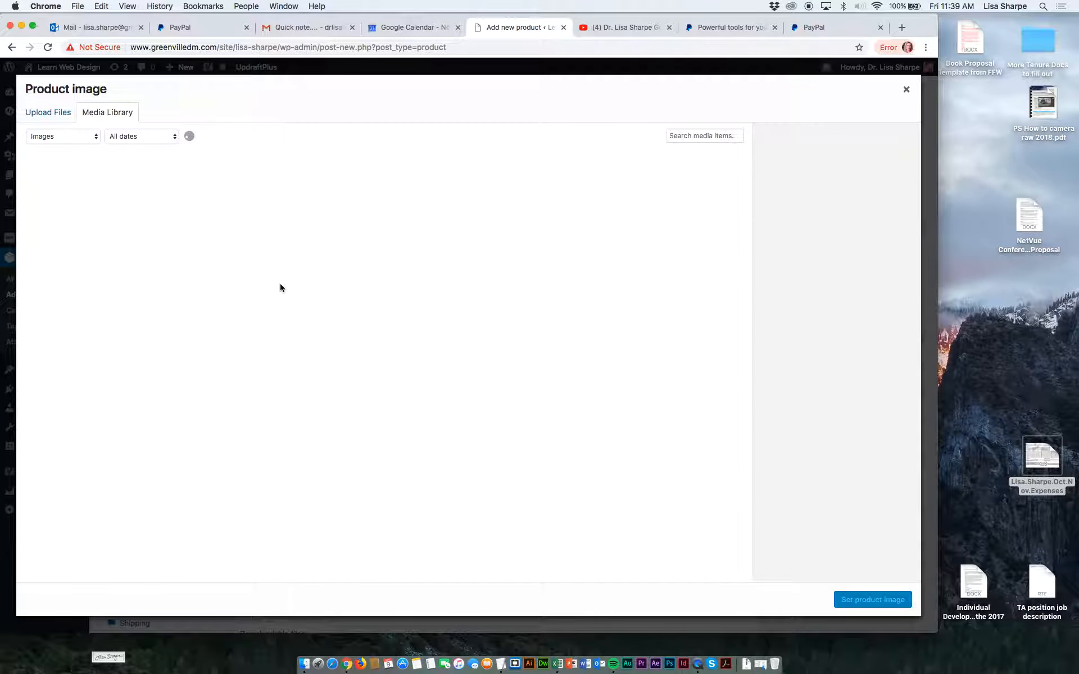
pyautogui.click(235, 198)
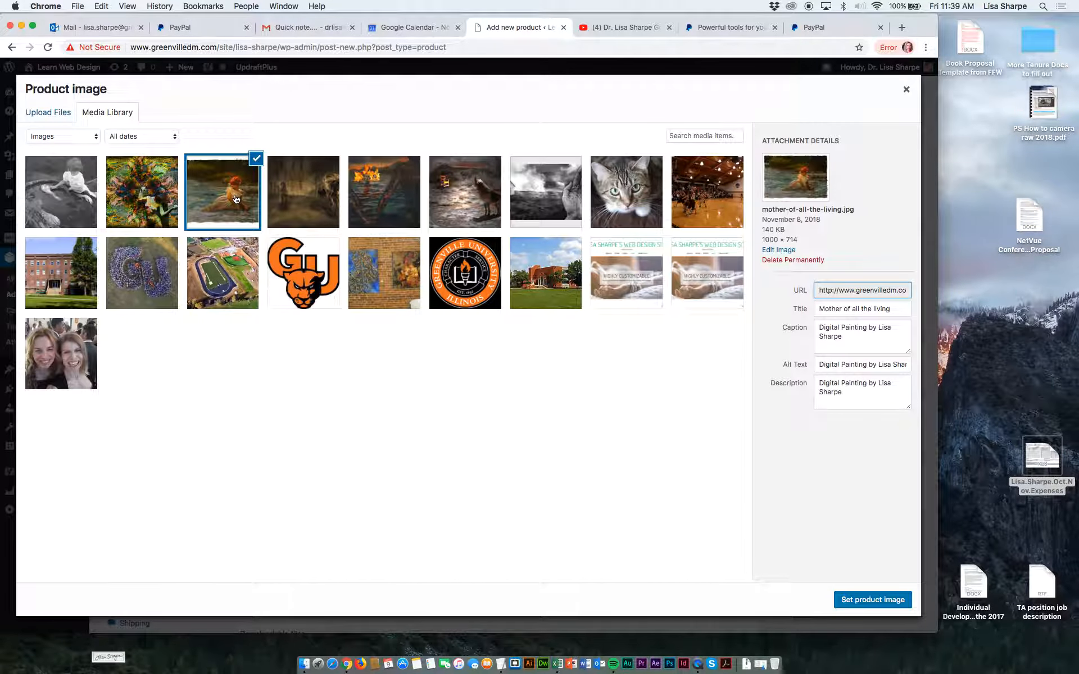
pyautogui.click(873, 599)
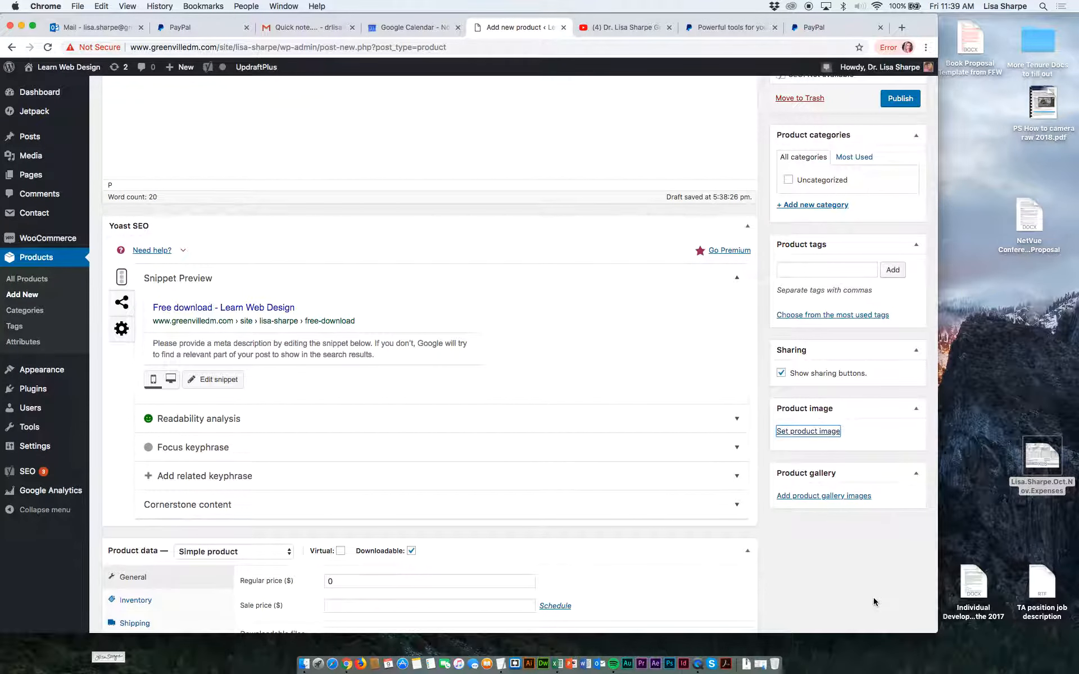
pyautogui.click(900, 99)
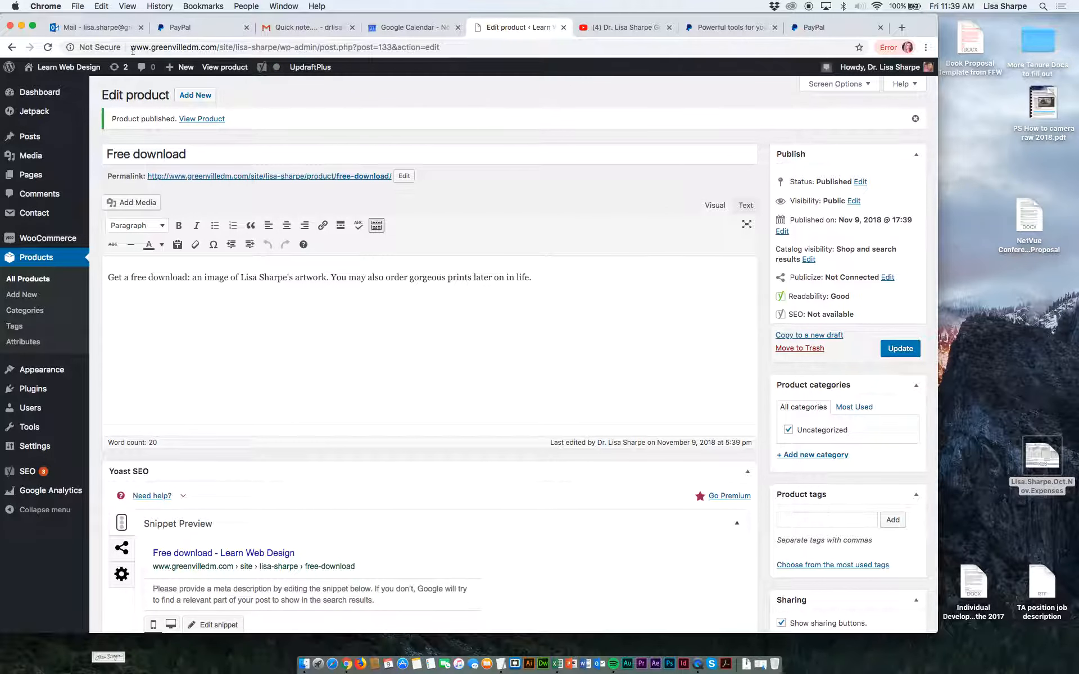
# Visit the live shop, add the Free download product to the cart and proceed to checkout.
pyautogui.click(47, 90)
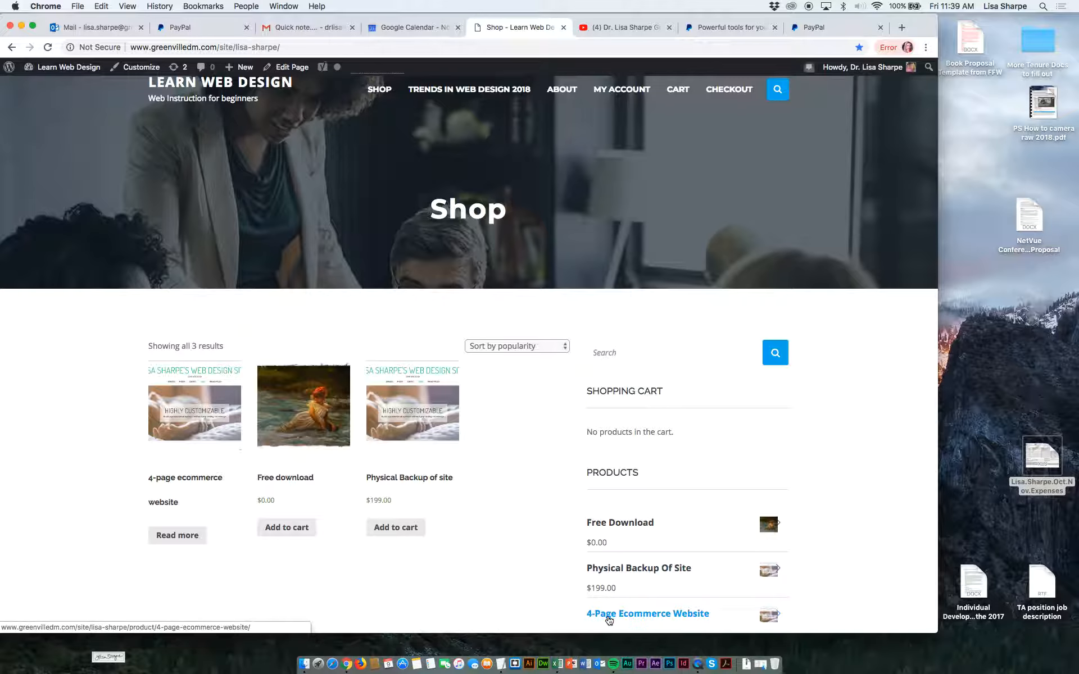
pyautogui.click(280, 530)
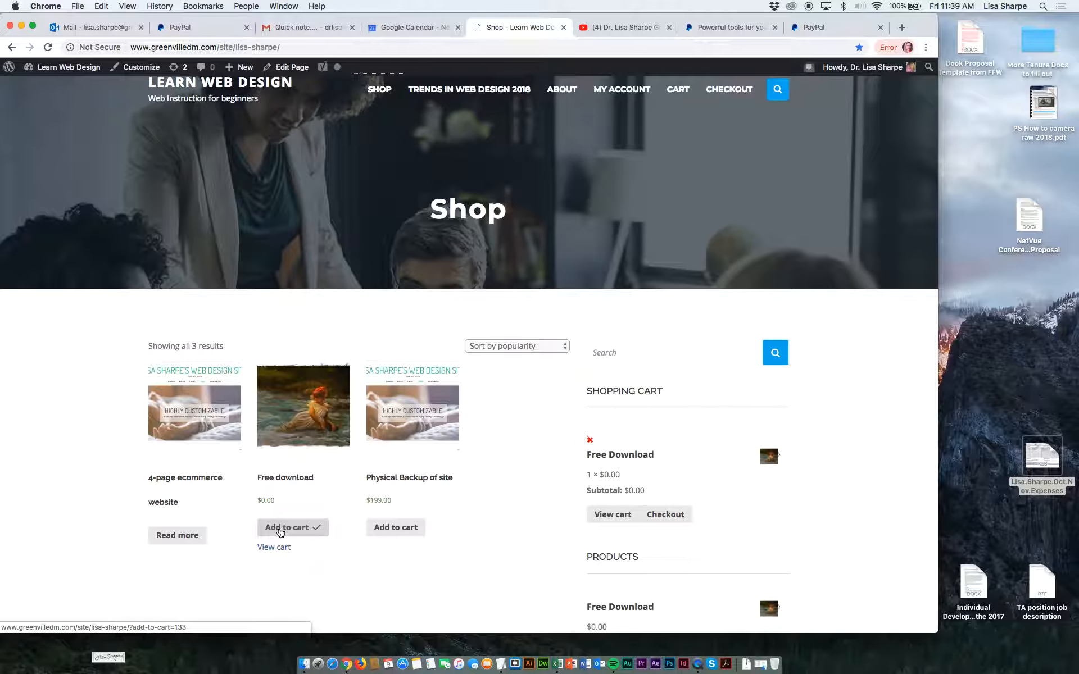
pyautogui.click(661, 518)
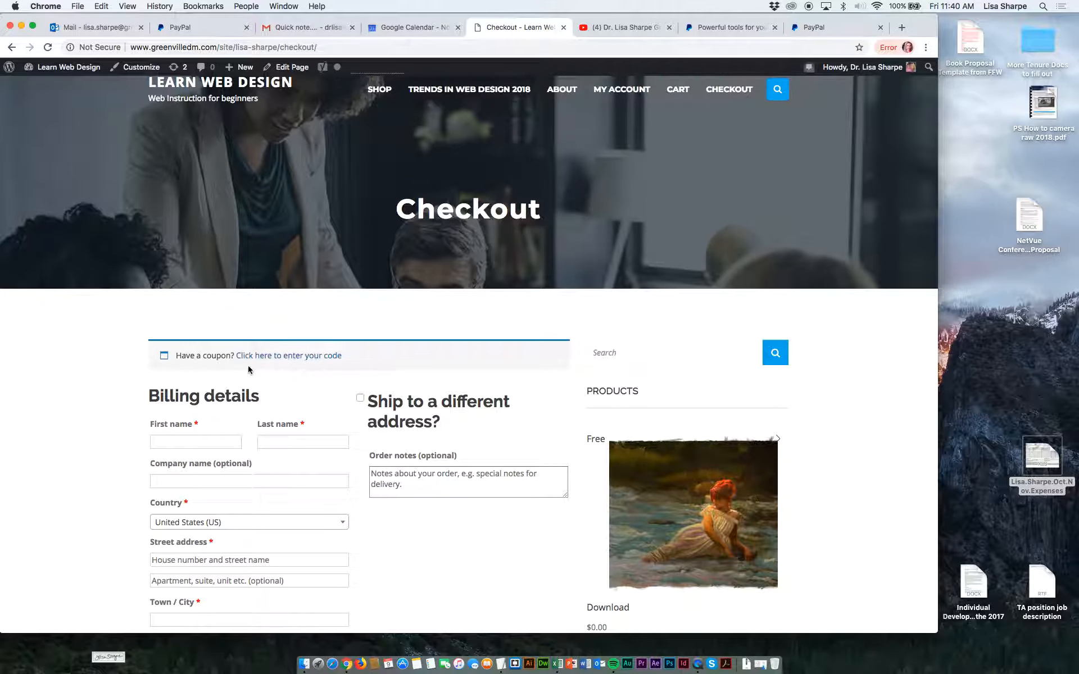
# Fill in the checkout billing details with the customer's saved name, street address and contact information.
pyautogui.click(202, 442)
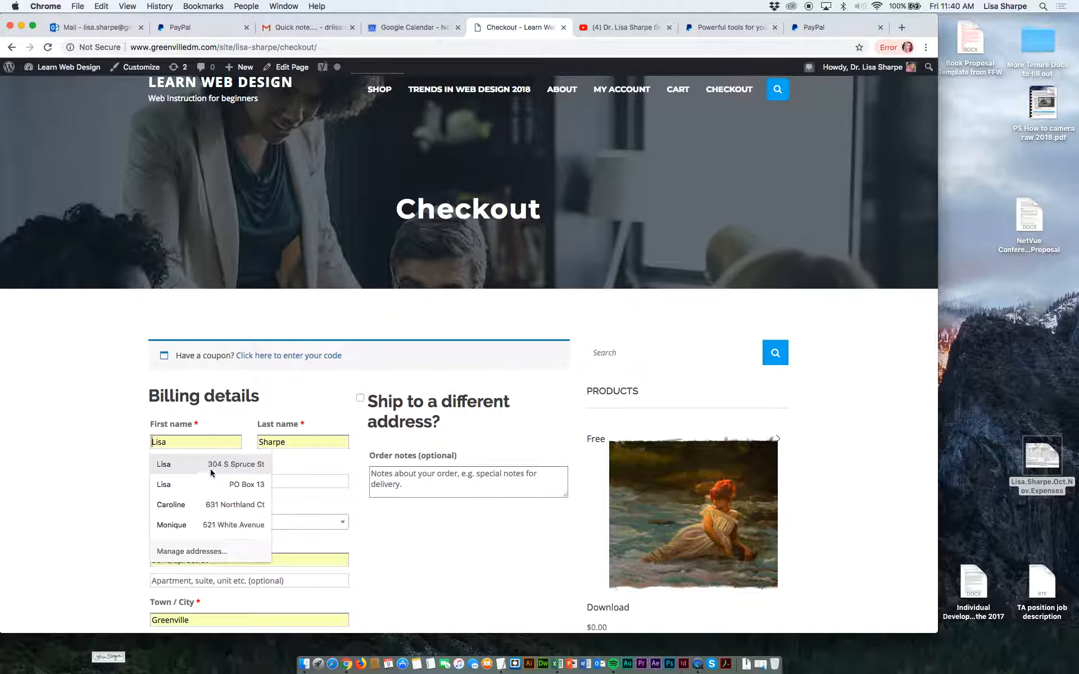
pyautogui.click(210, 464)
pyautogui.scroll(-5, 348, 419)
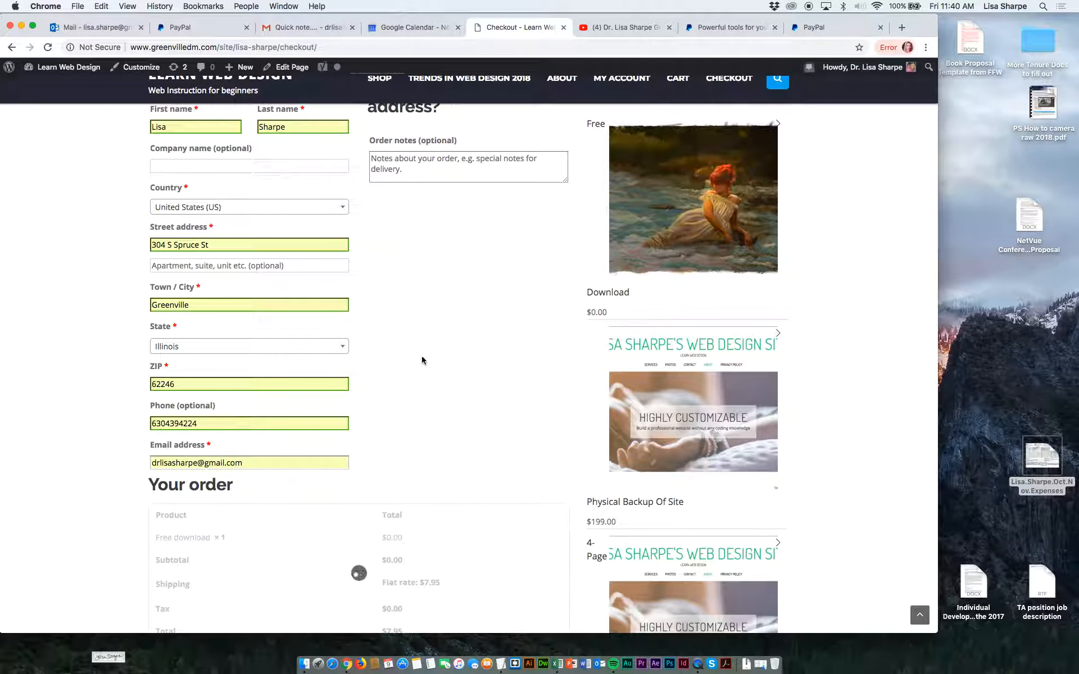
# Enter the order note "Please don't rip it in pieces because that's not funny".
pyautogui.scroll(2, 422, 360)
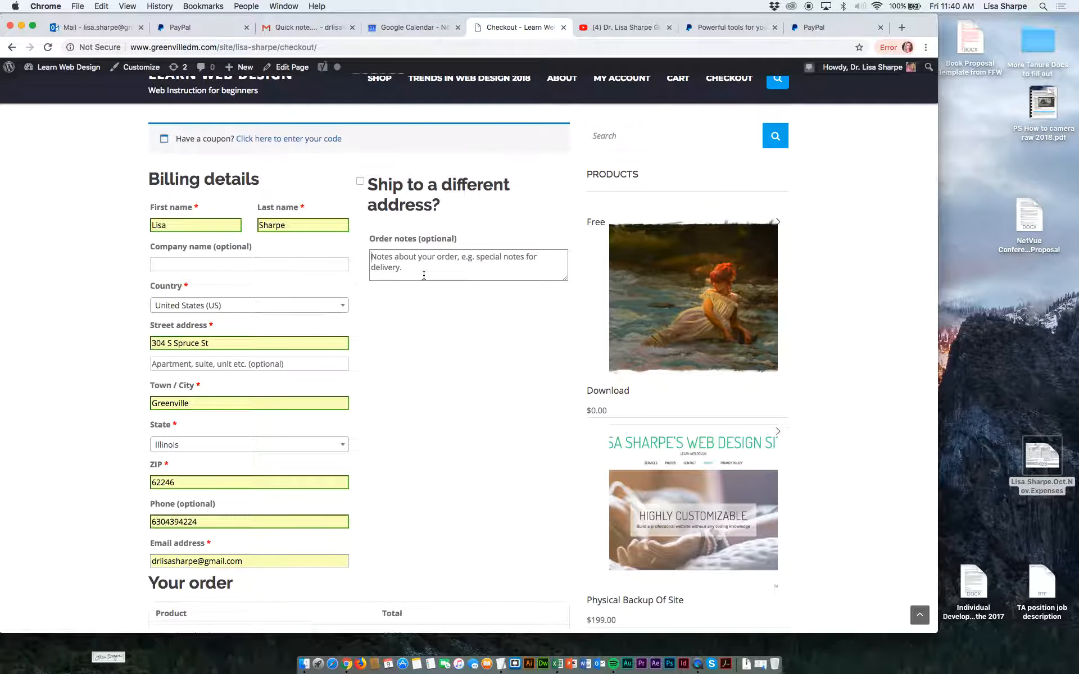
pyautogui.click(424, 275)
pyautogui.write('PLease')
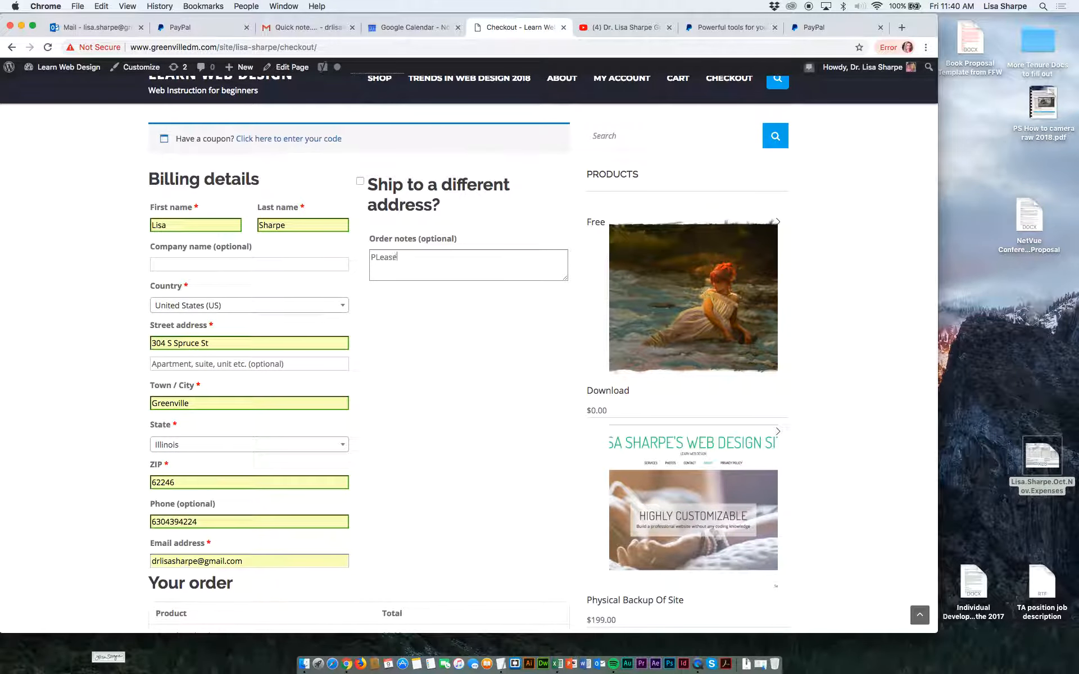
pyautogui.write('ease do')
pyautogui.press('BackSpace')
pyautogui.write('rip it in pieces because')
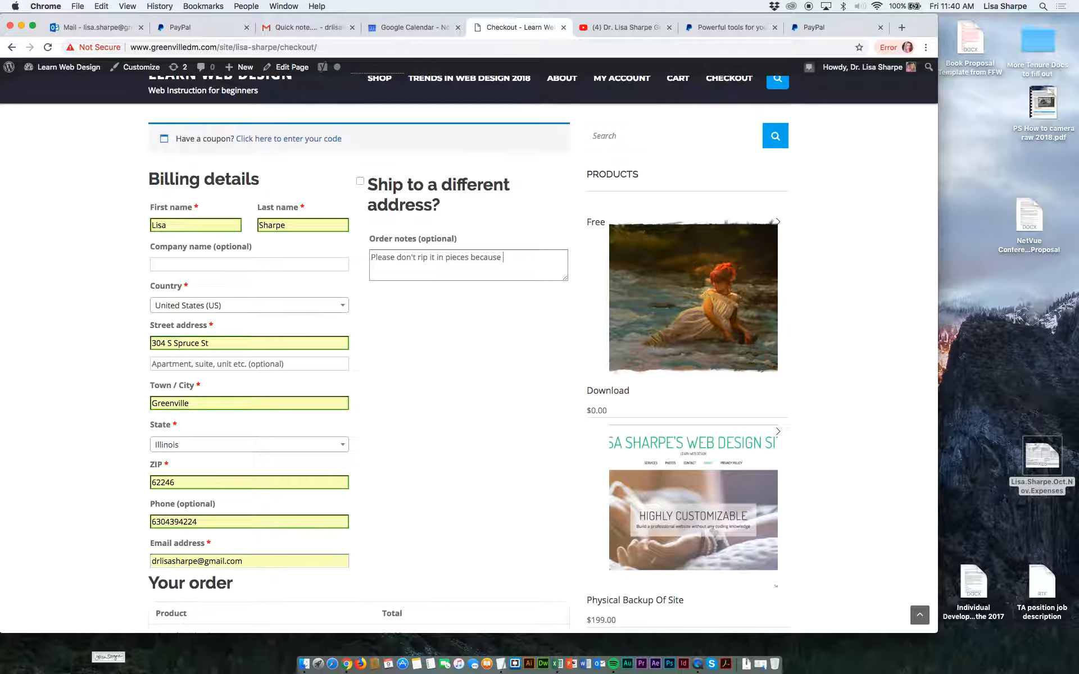
pyautogui.write(" that's not dunnyfunn")
# Review the order's shipping, tax and total, the billing form and the PayPal payment options on the checkout page.
pyautogui.scroll(-8, 409, 366)
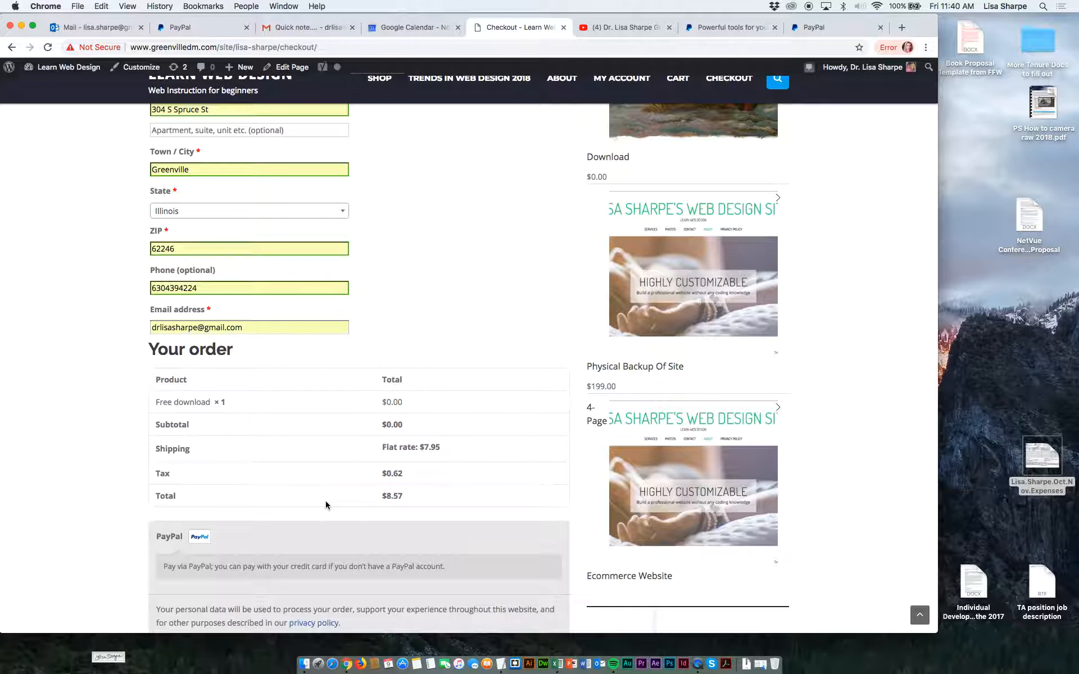
pyautogui.scroll(-3, 281, 538)
pyautogui.scroll(-3, 281, 536)
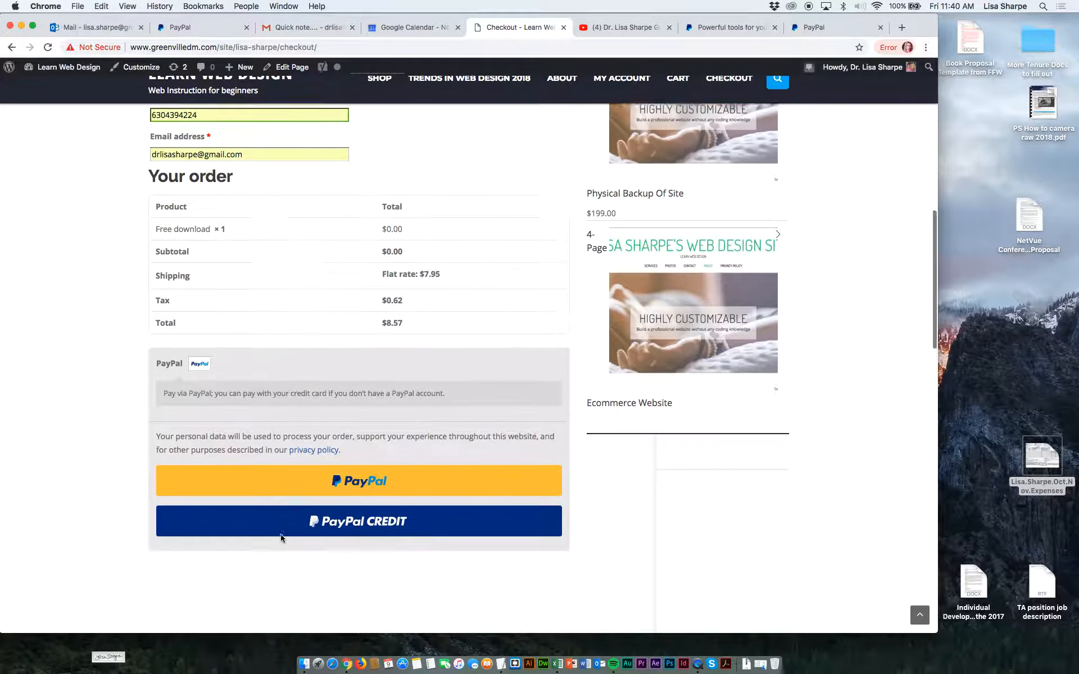
pyautogui.scroll(5, 282, 534)
pyautogui.scroll(15, 281, 538)
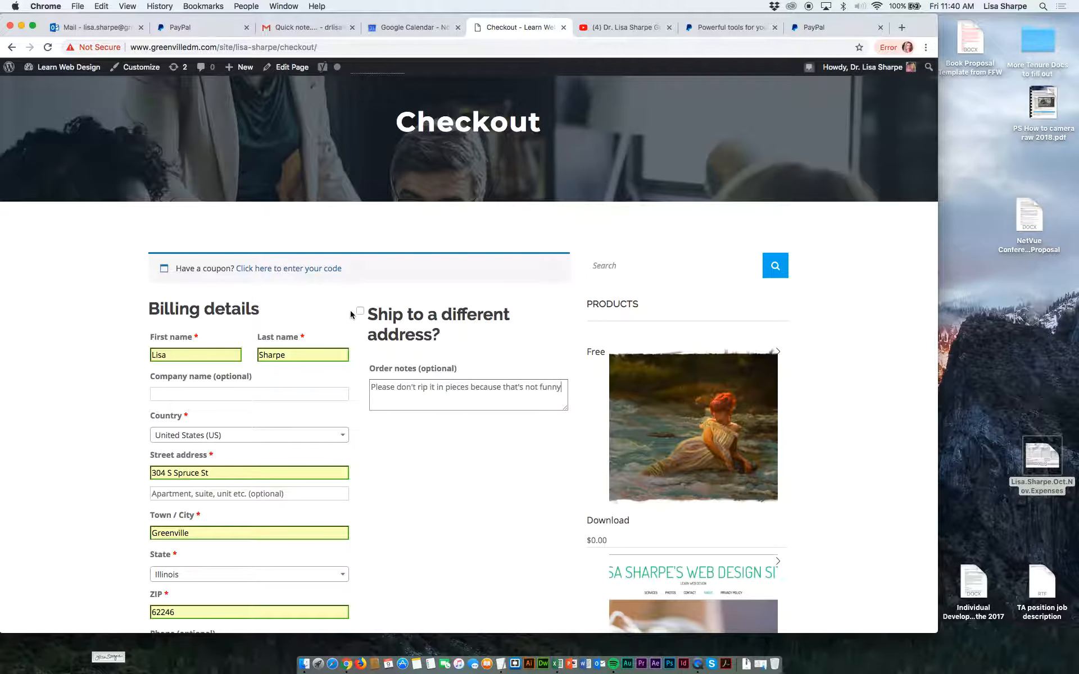
pyautogui.scroll(-10, 349, 310)
pyautogui.scroll(-3, 349, 310)
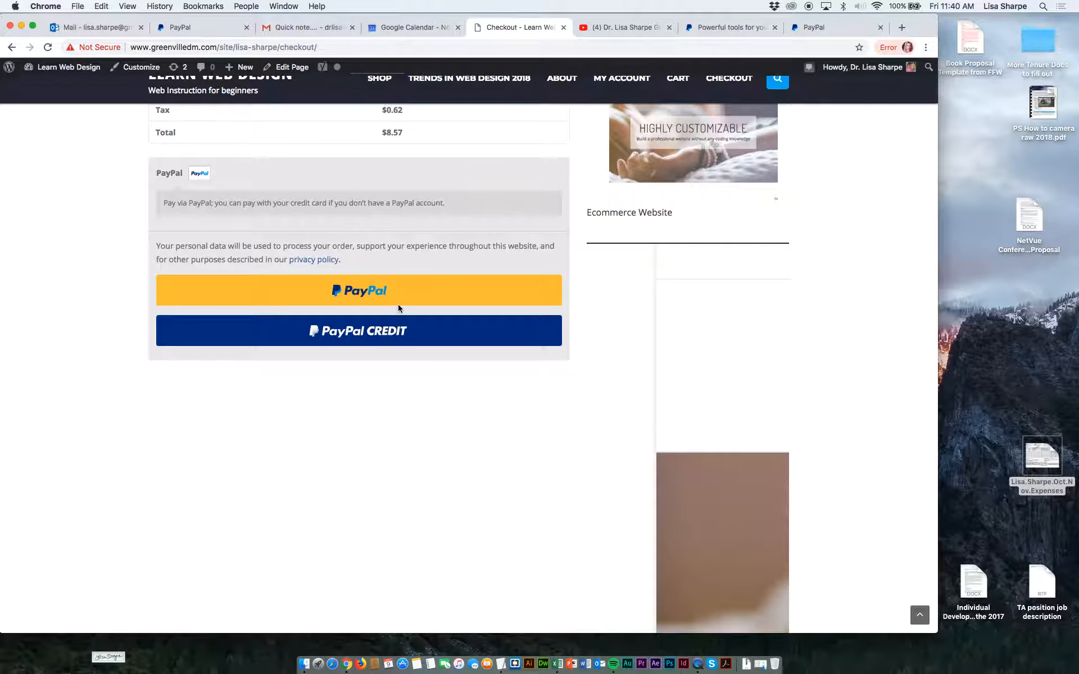
pyautogui.scroll(3, 397, 297)
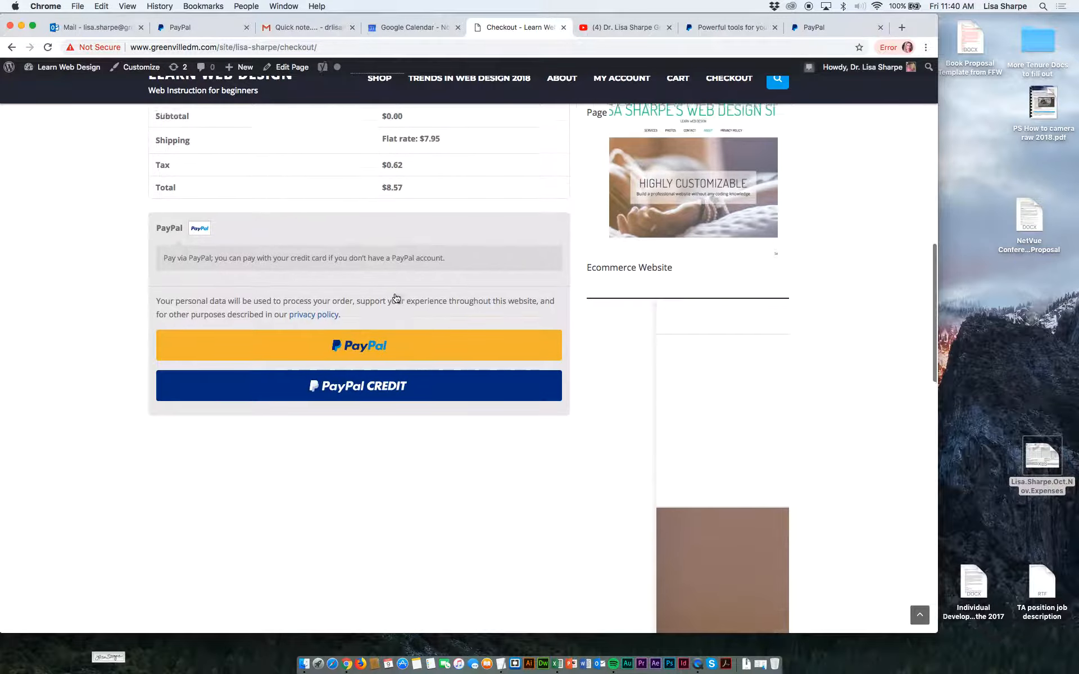
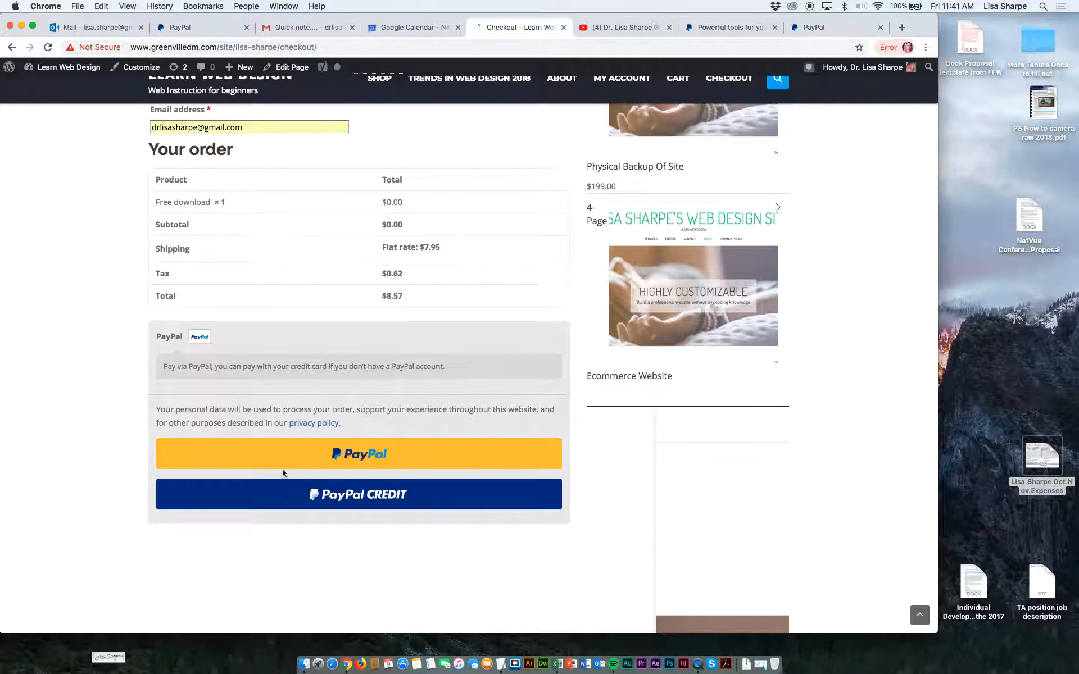
# Try to pay for the order through PayPal by entering the account password, and close the payment window.
pyautogui.click(357, 462)
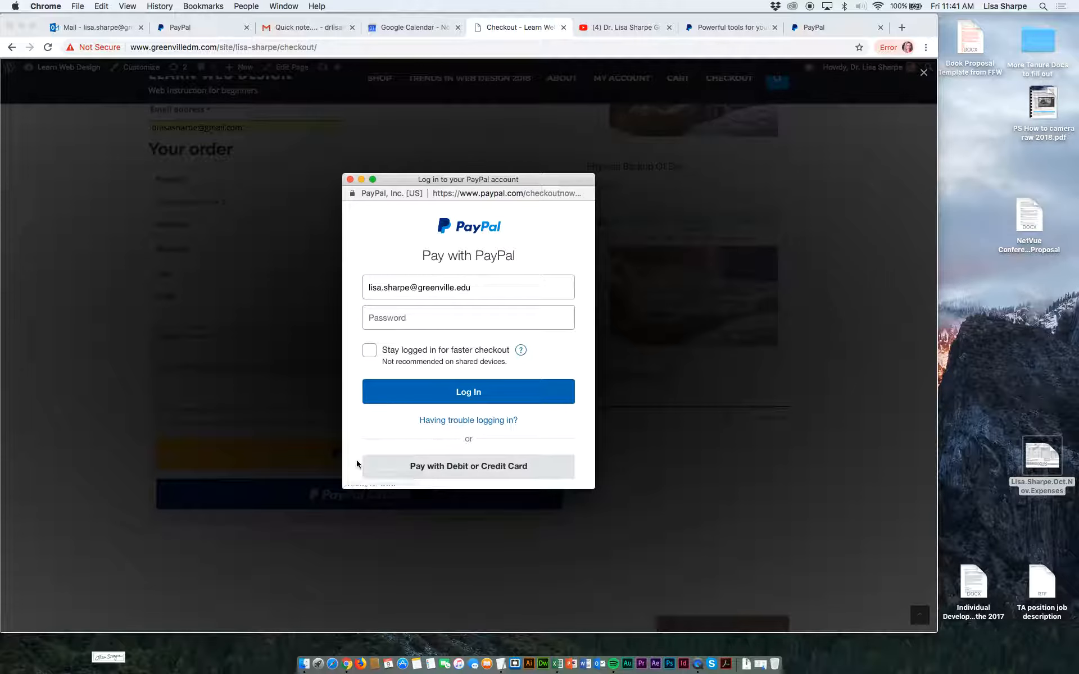
pyautogui.click(419, 315)
pyautogui.write('•')
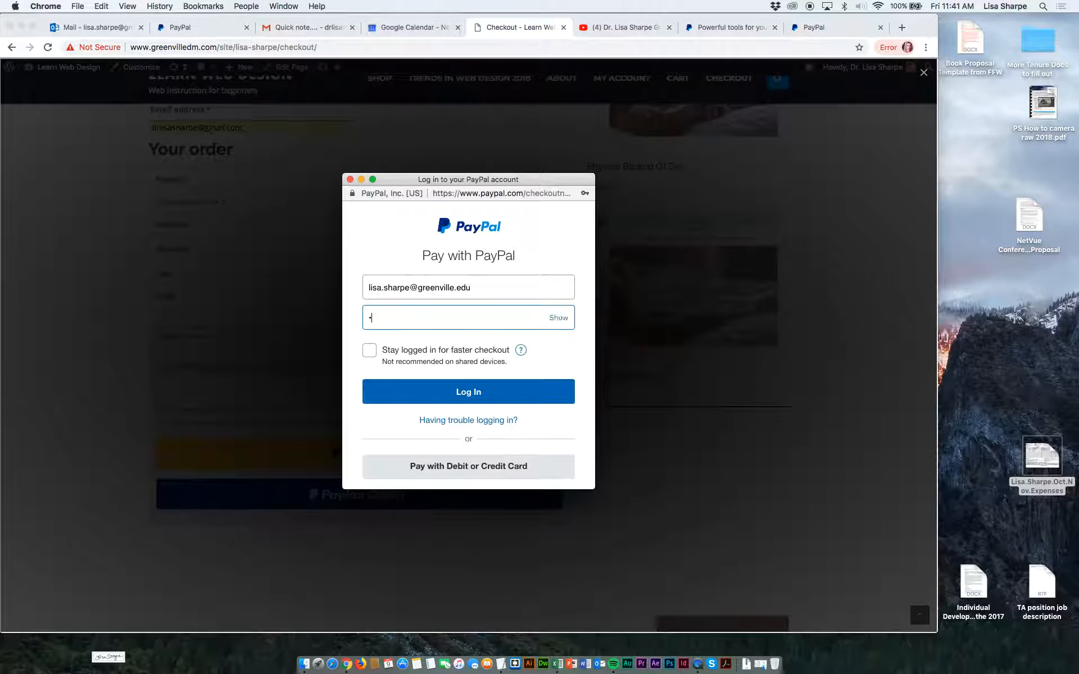
pyautogui.write('••')
pyautogui.click(403, 383)
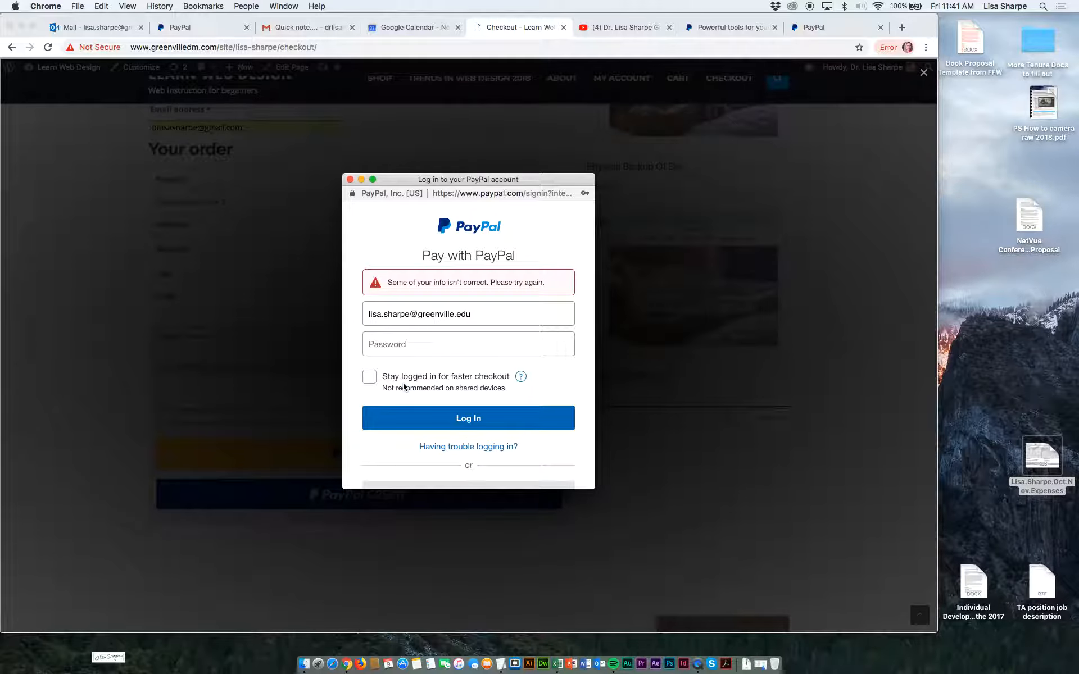
pyautogui.click(373, 340)
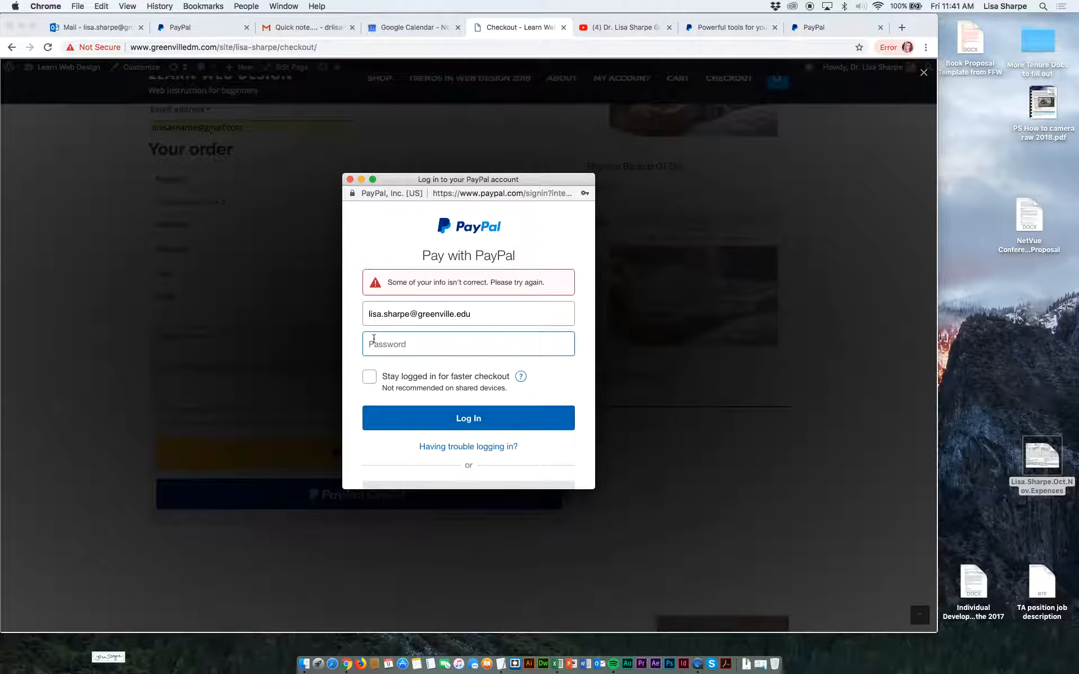
pyautogui.write('•••')
pyautogui.click(418, 419)
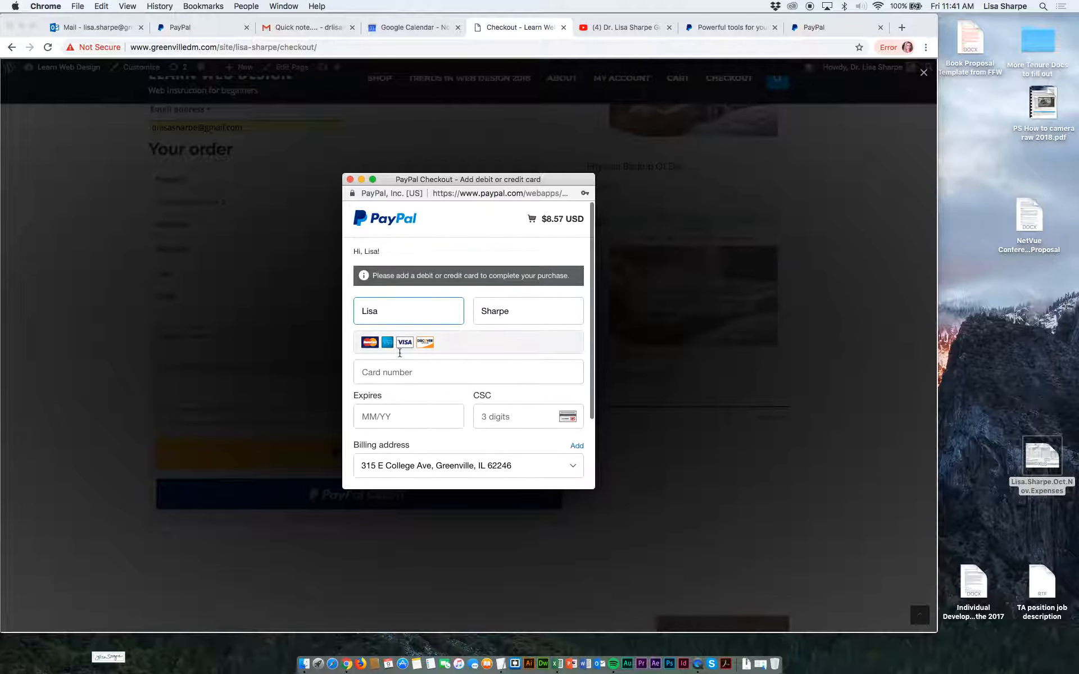
pyautogui.click(349, 180)
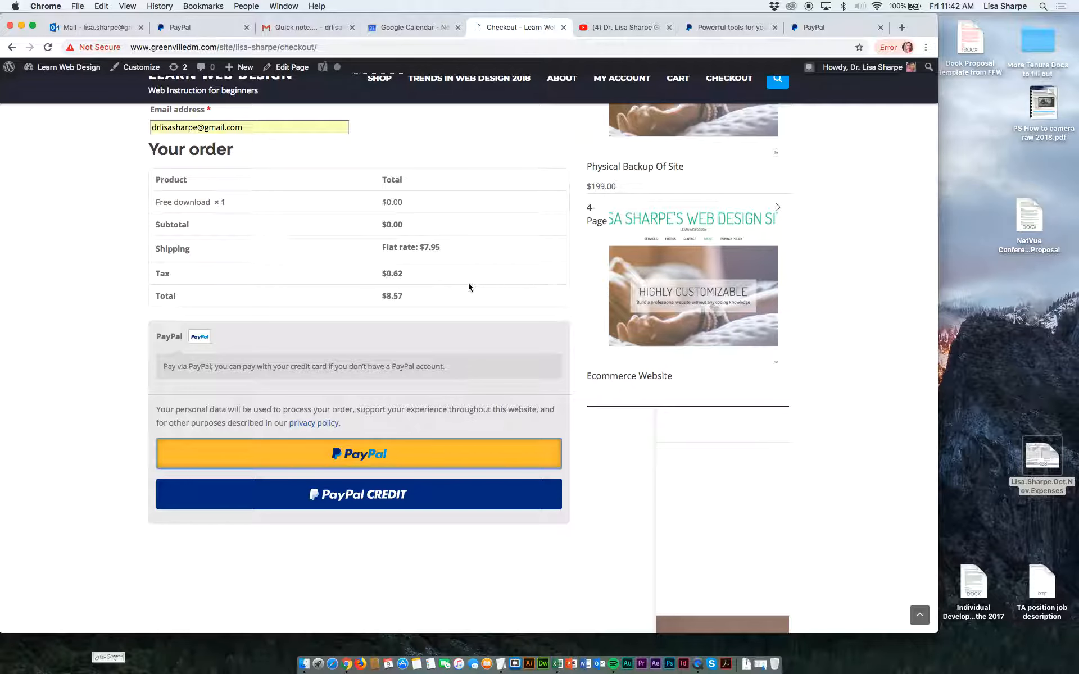
# Go to the WooCommerce shipping settings in the site's admin and open the United States (US) shipping zone for editing.
pyautogui.scroll(15, 468, 283)
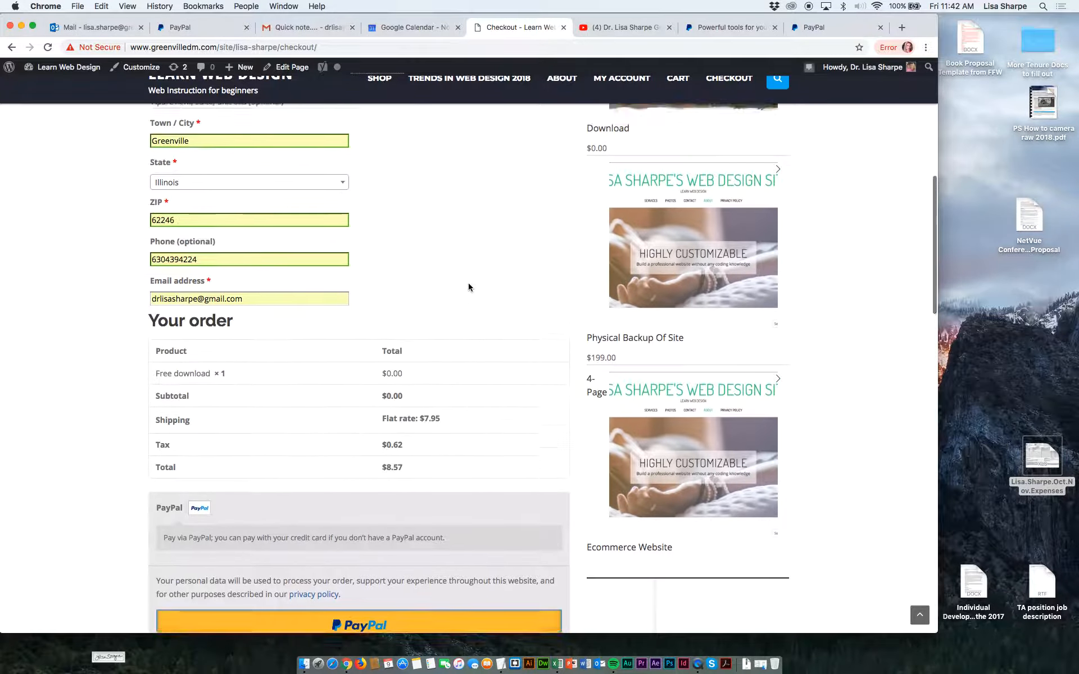
pyautogui.scroll(1, 469, 287)
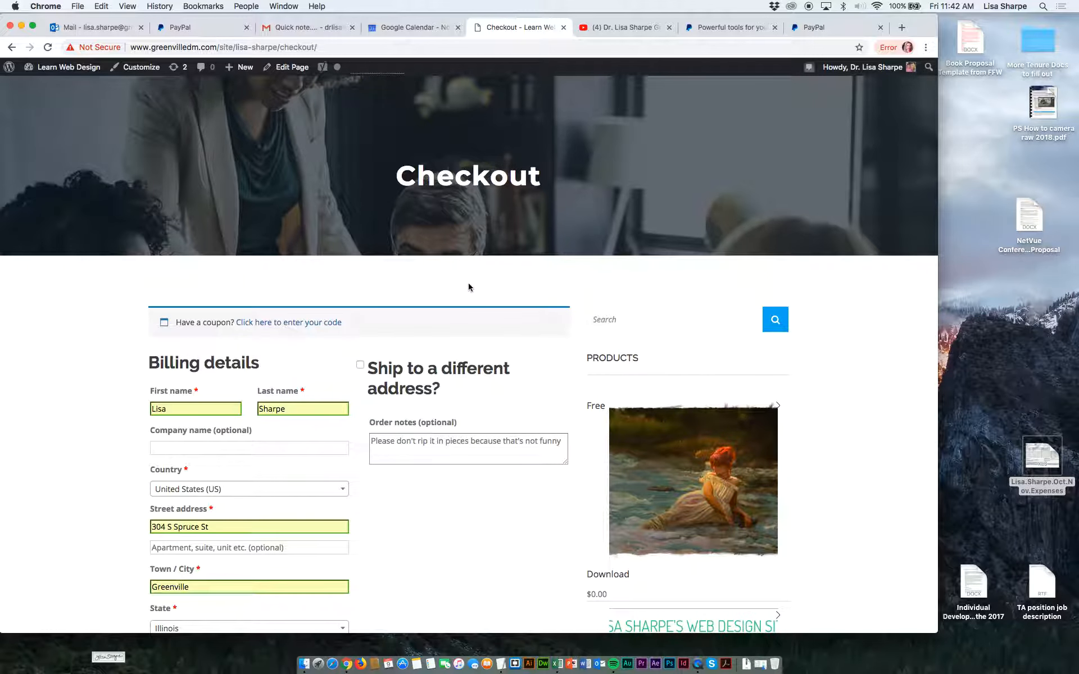
pyautogui.scroll(2, 468, 288)
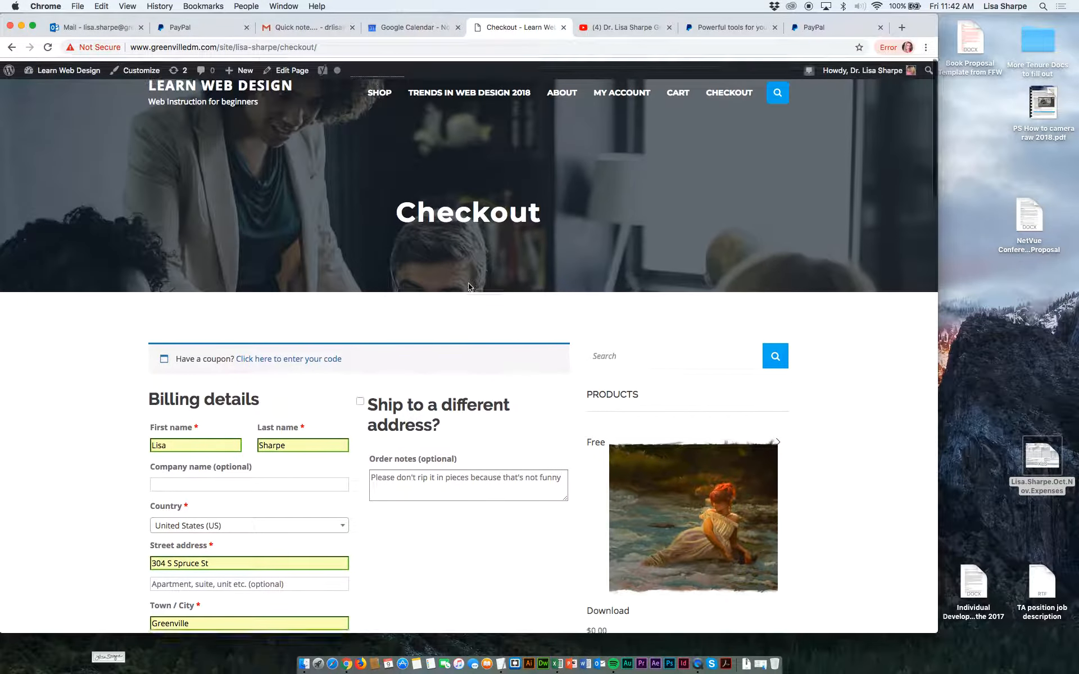
pyautogui.moveTo(77, 77)
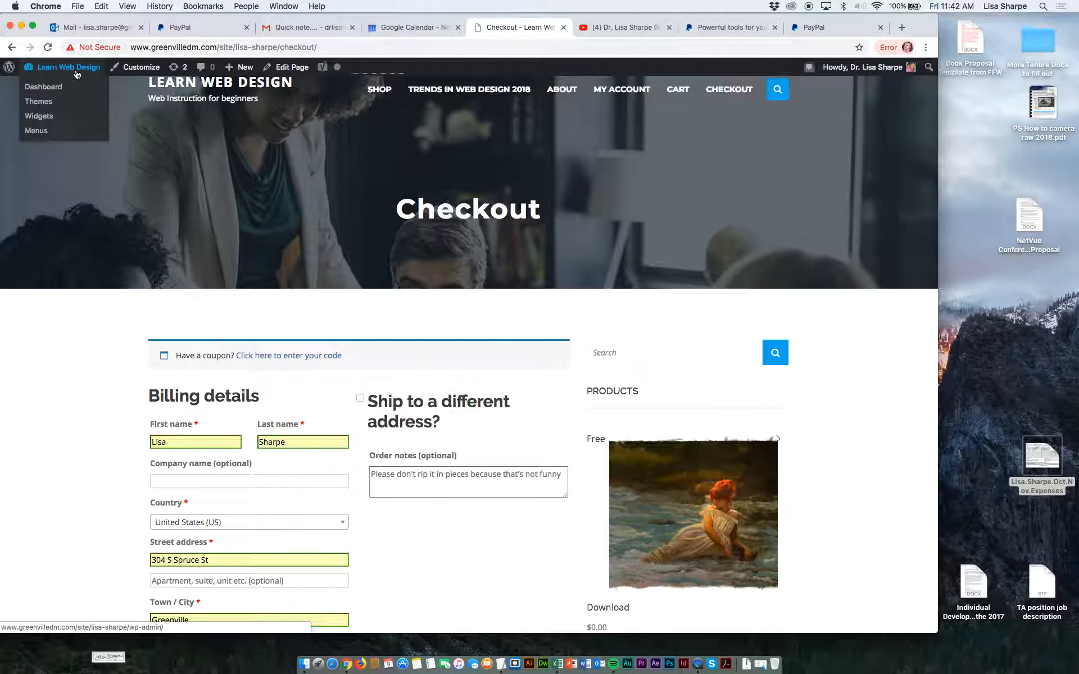
pyautogui.click(51, 93)
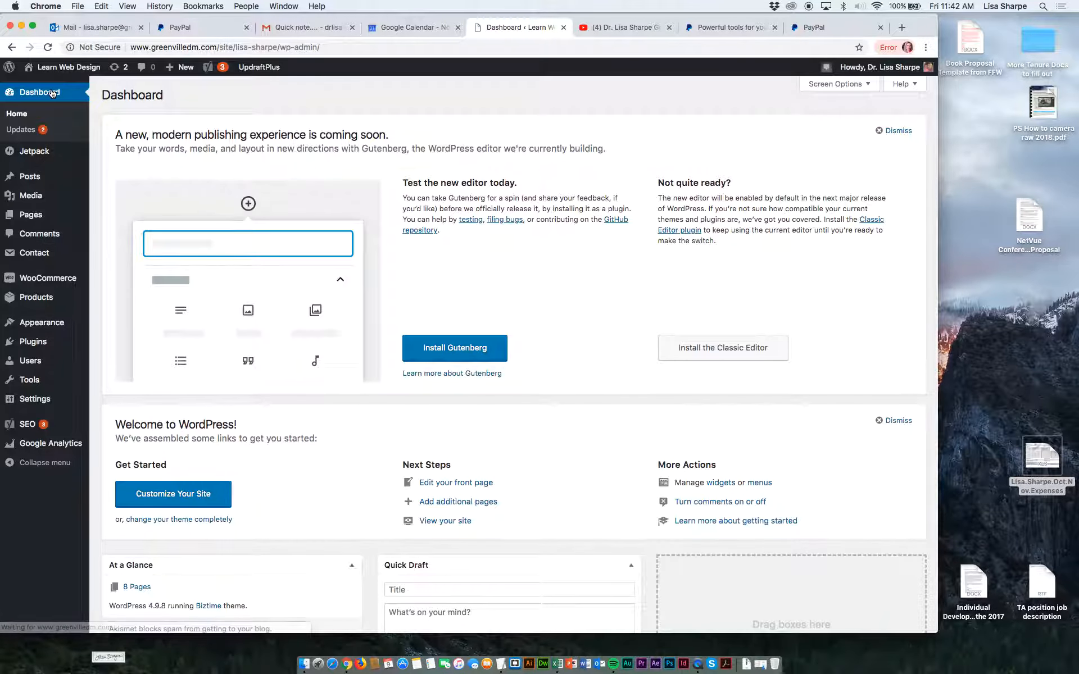
pyautogui.moveTo(62, 278)
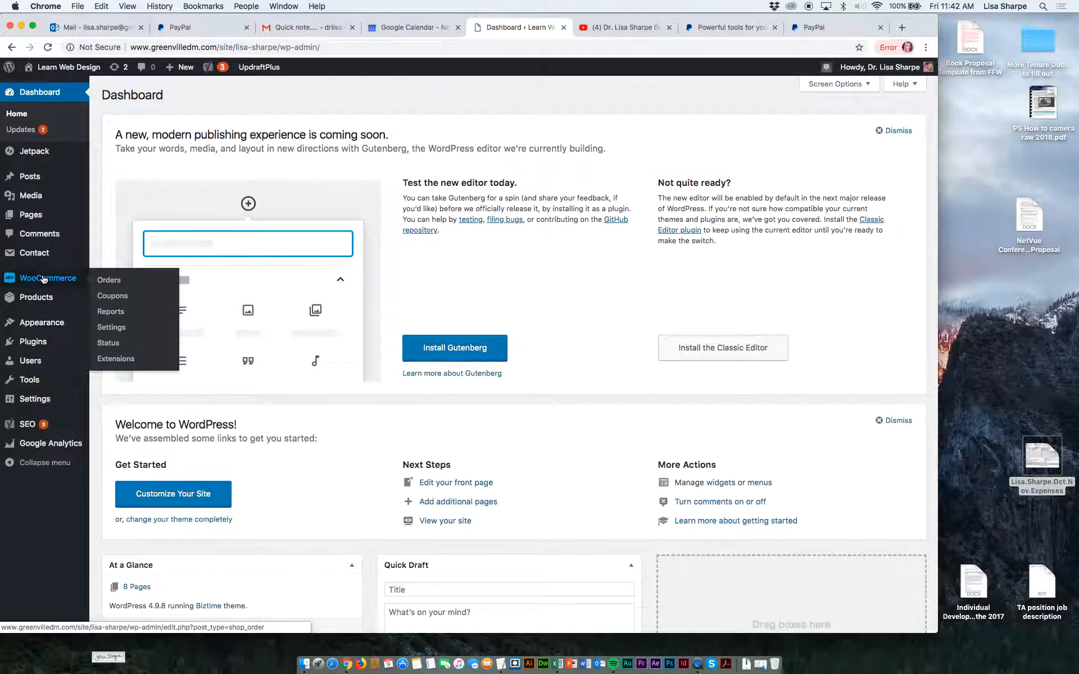
pyautogui.click(112, 328)
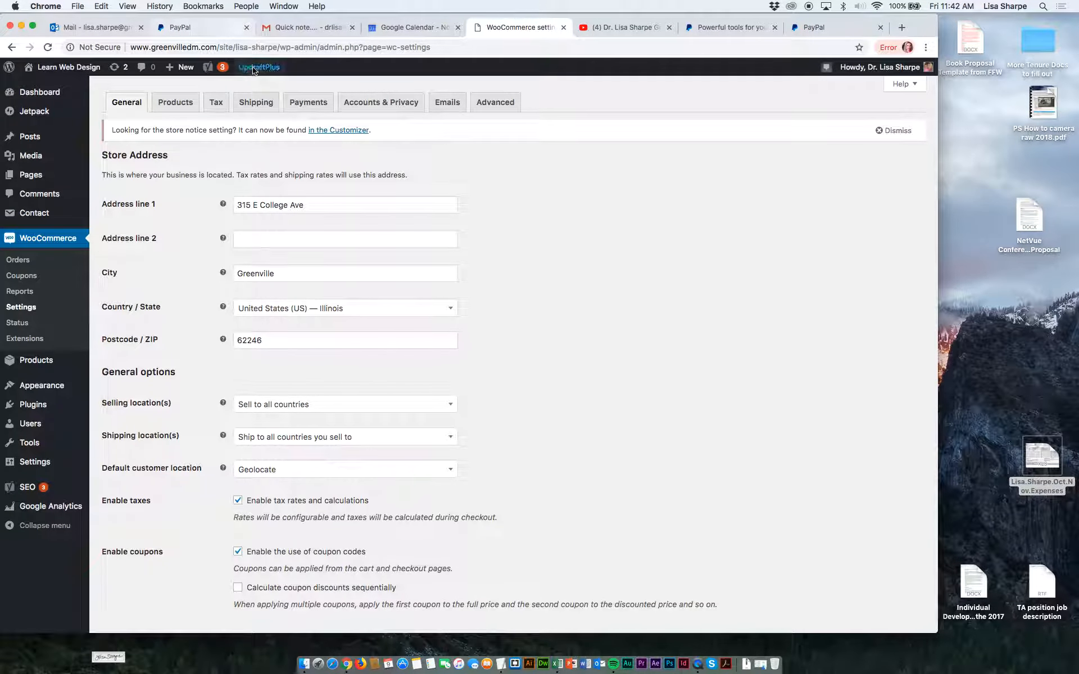
pyautogui.click(254, 100)
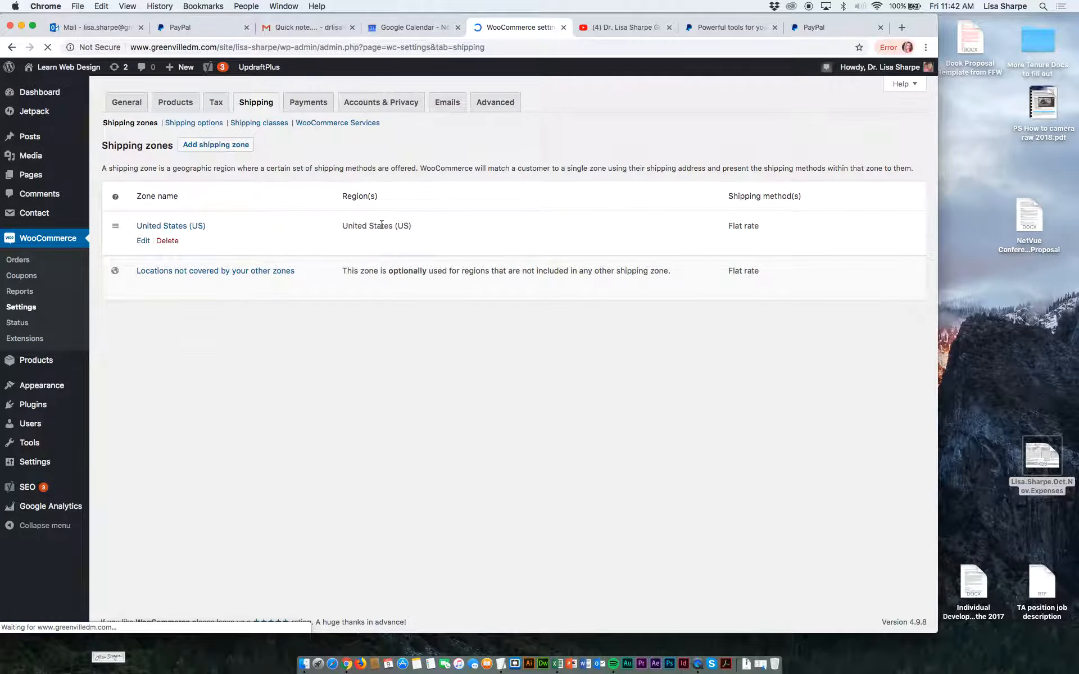
pyautogui.click(144, 241)
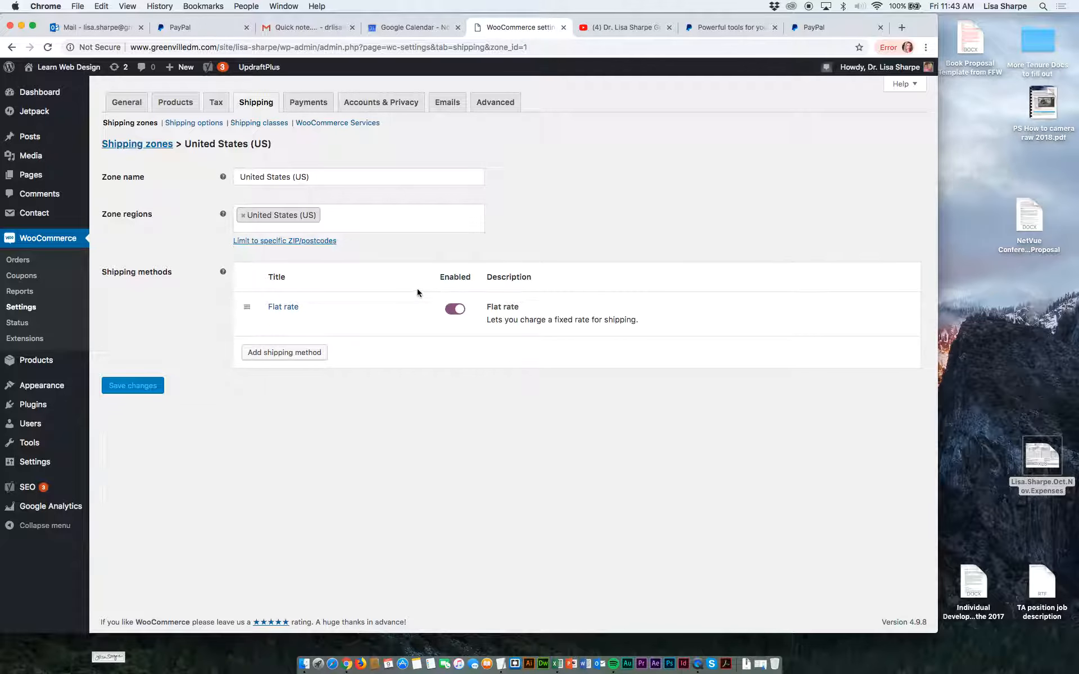
# Set the zone's flat rate shipping cost to 0, retitle the method "Free in Continental USA" and save the changes.
pyautogui.click(275, 321)
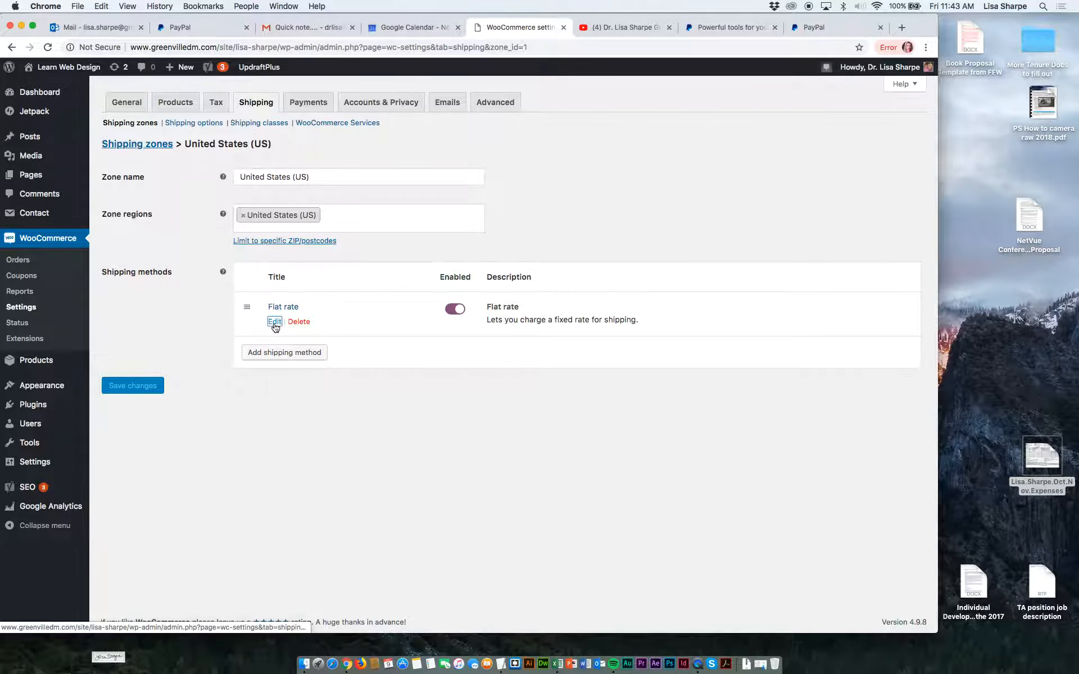
pyautogui.click(350, 313)
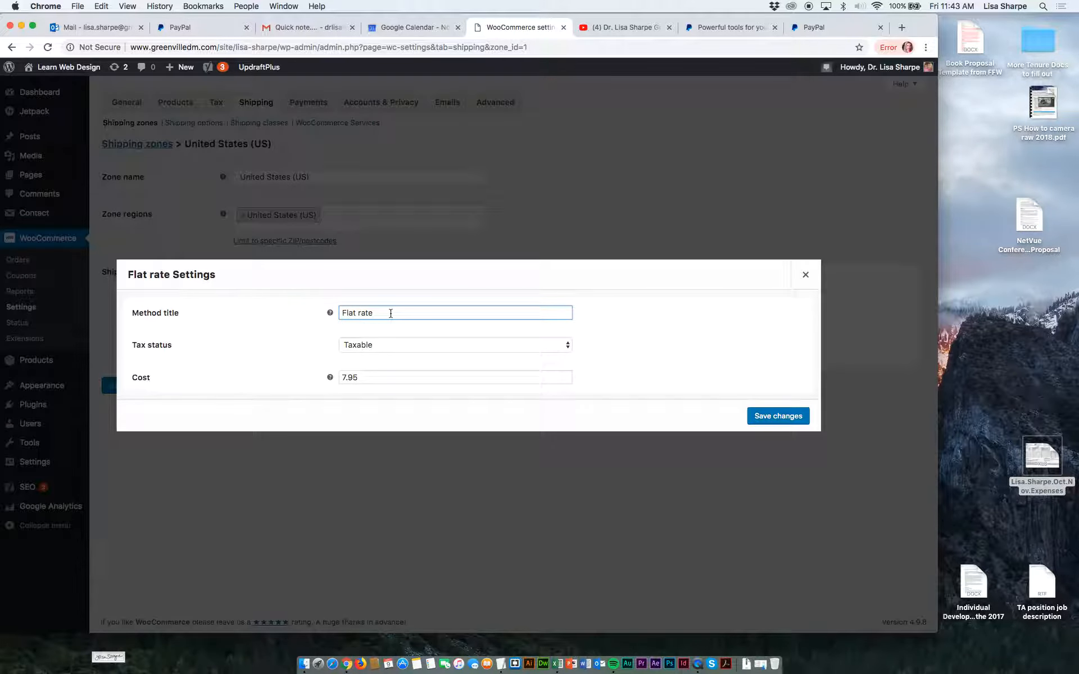
pyautogui.moveTo(393, 313); pyautogui.dragTo(323, 316)
pyautogui.moveTo(374, 378); pyautogui.dragTo(249, 373)
pyautogui.write('0')
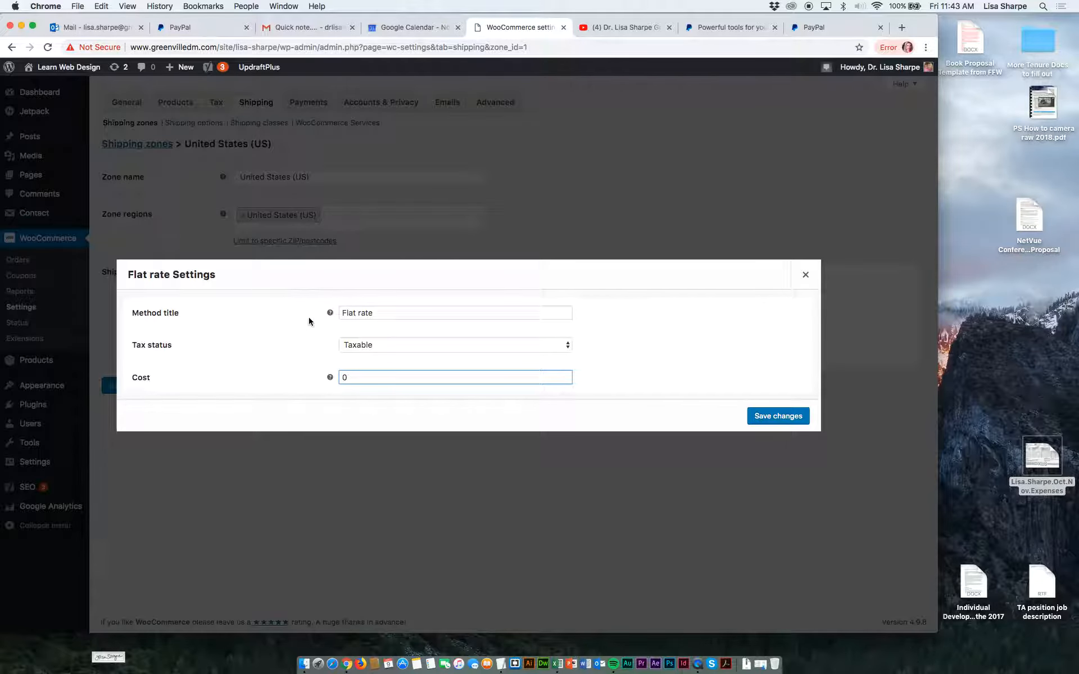
pyautogui.moveTo(383, 315); pyautogui.dragTo(317, 313)
pyautogui.write('Free in Continental USA')
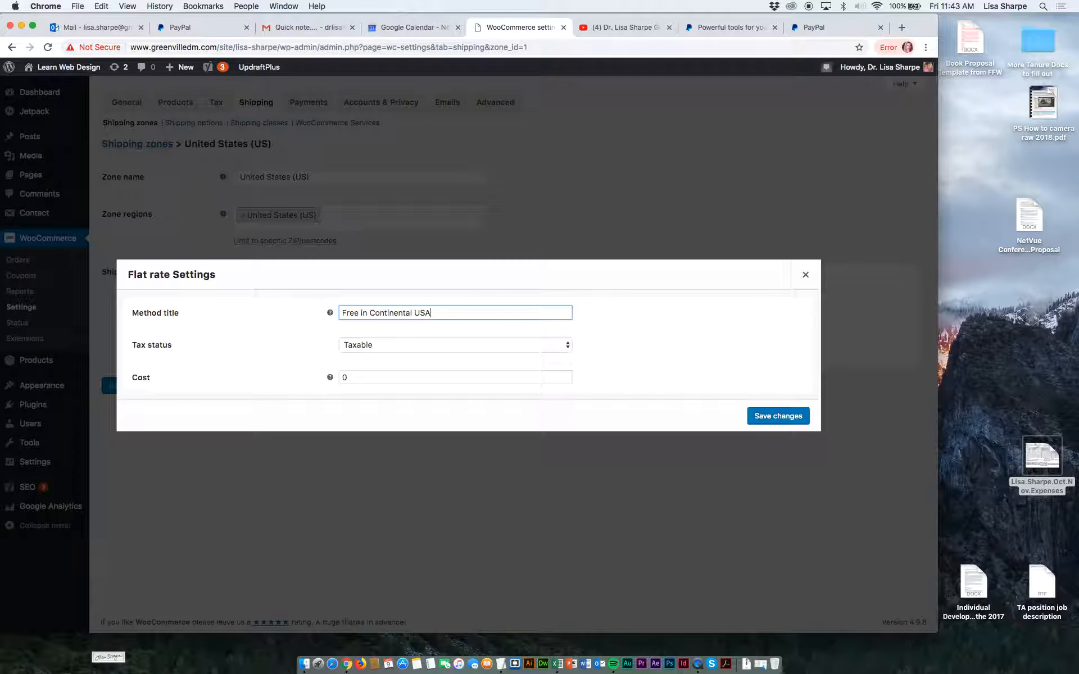
pyautogui.click(772, 421)
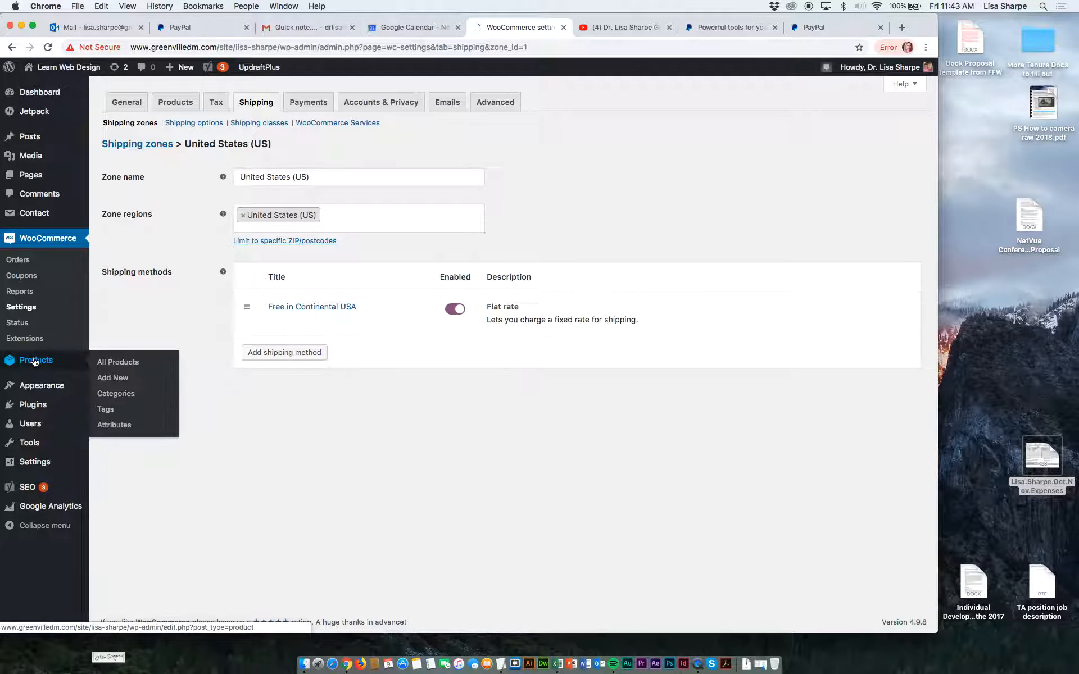
# Visit the live shop, proceed to checkout with the Free download in the cart and place the order.
pyautogui.moveTo(85, 70)
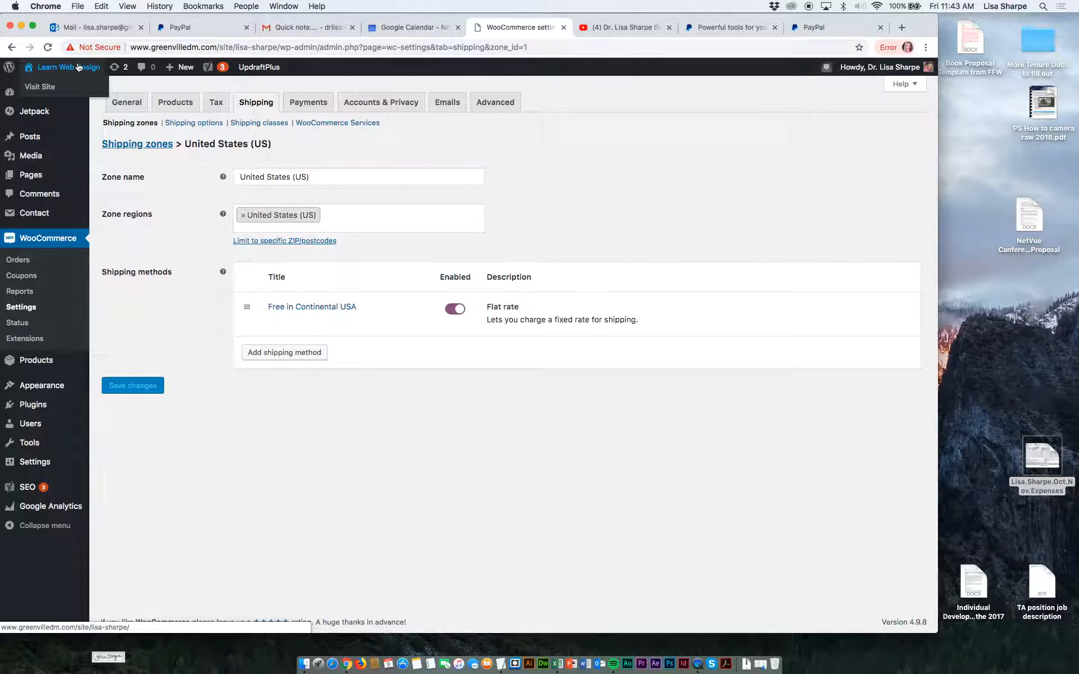
pyautogui.click(43, 88)
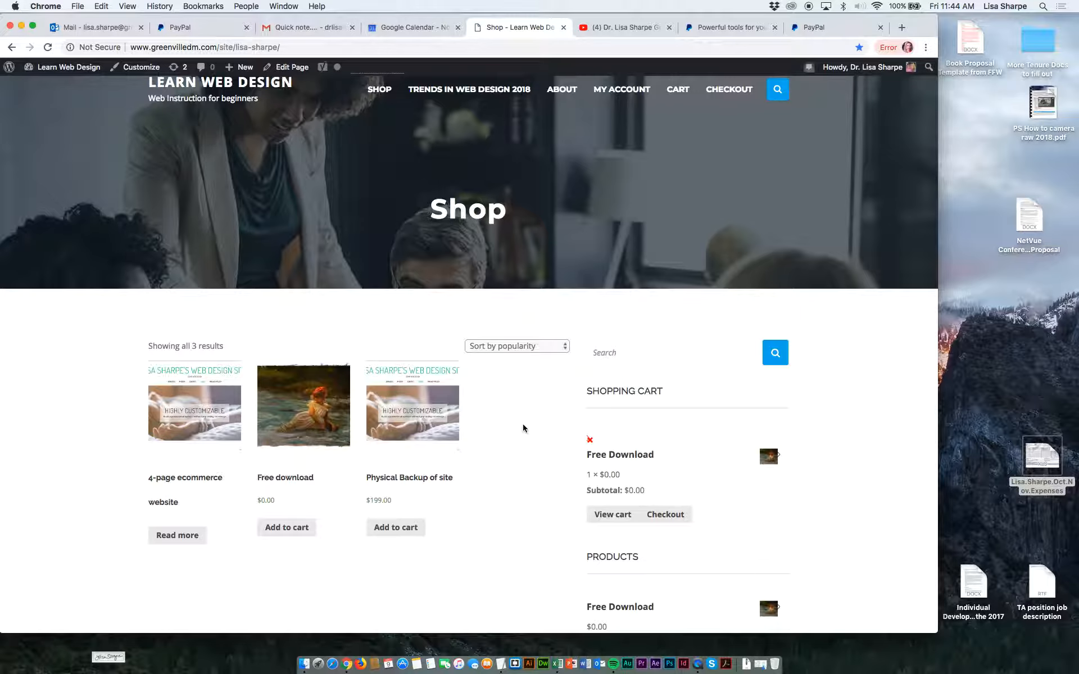
pyautogui.click(664, 521)
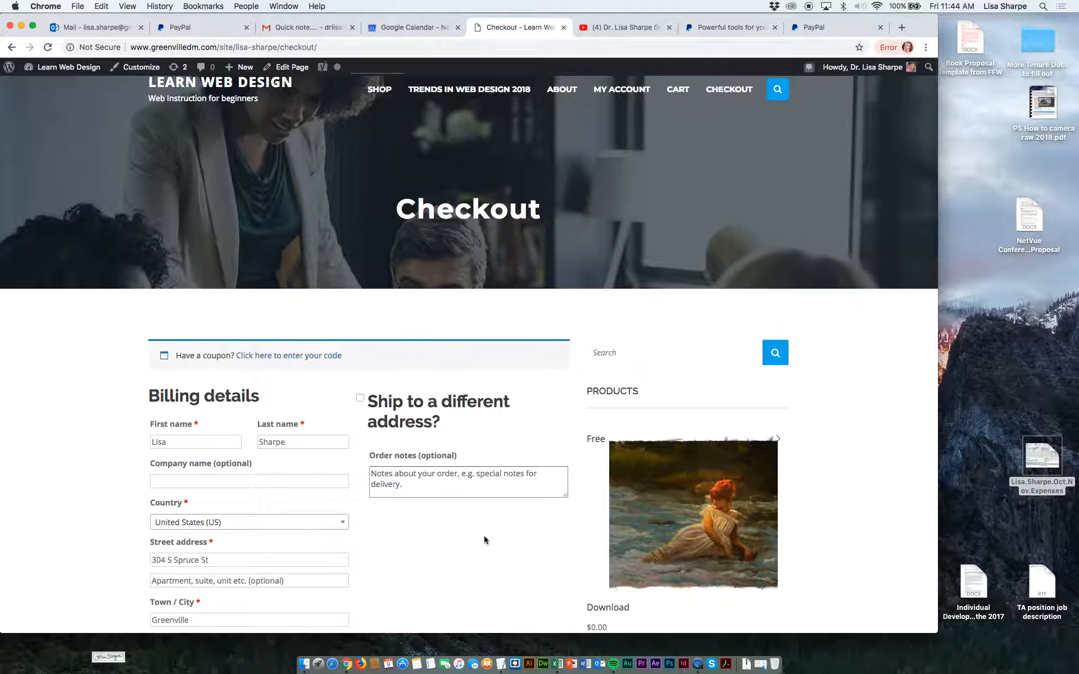
pyautogui.scroll(-10, 484, 535)
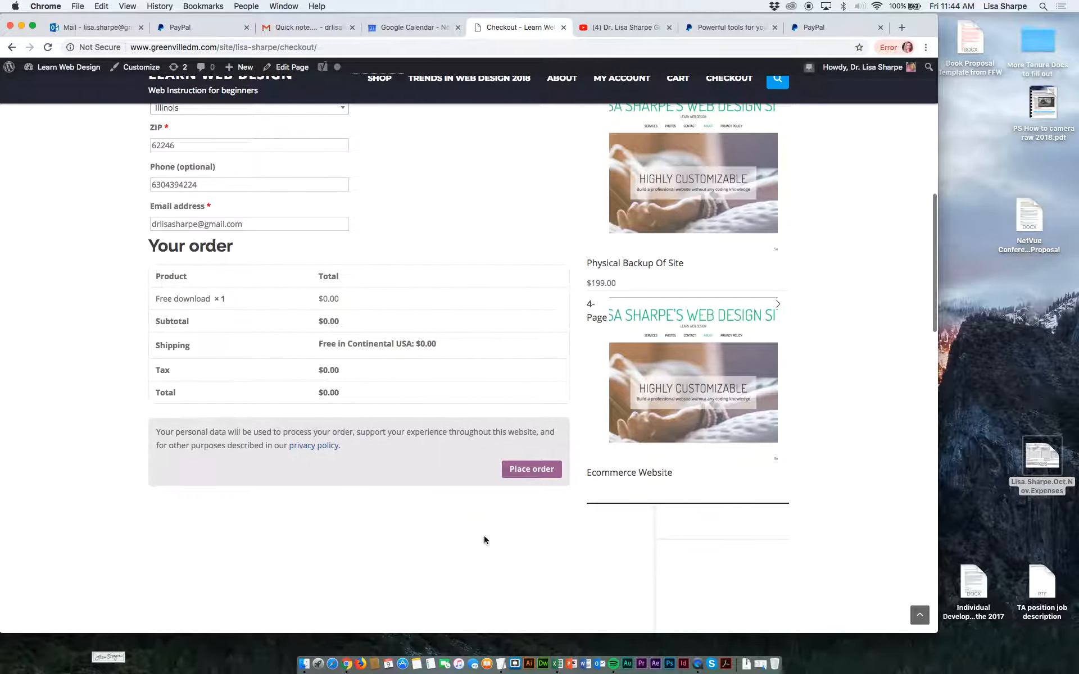
pyautogui.scroll(-5, 486, 525)
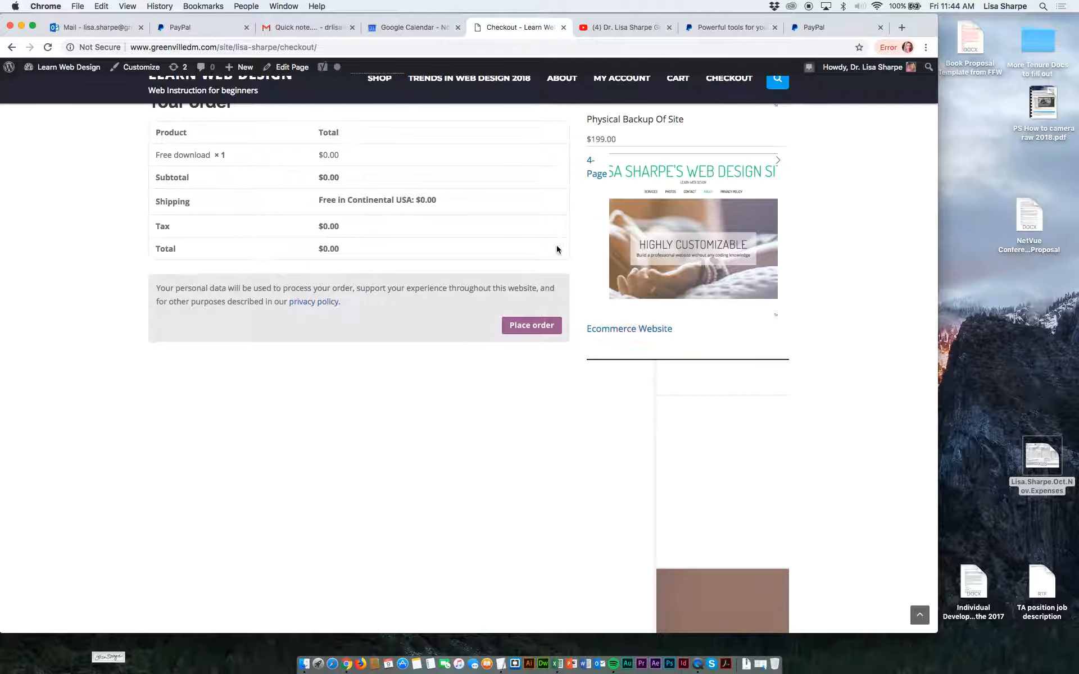
pyautogui.click(524, 327)
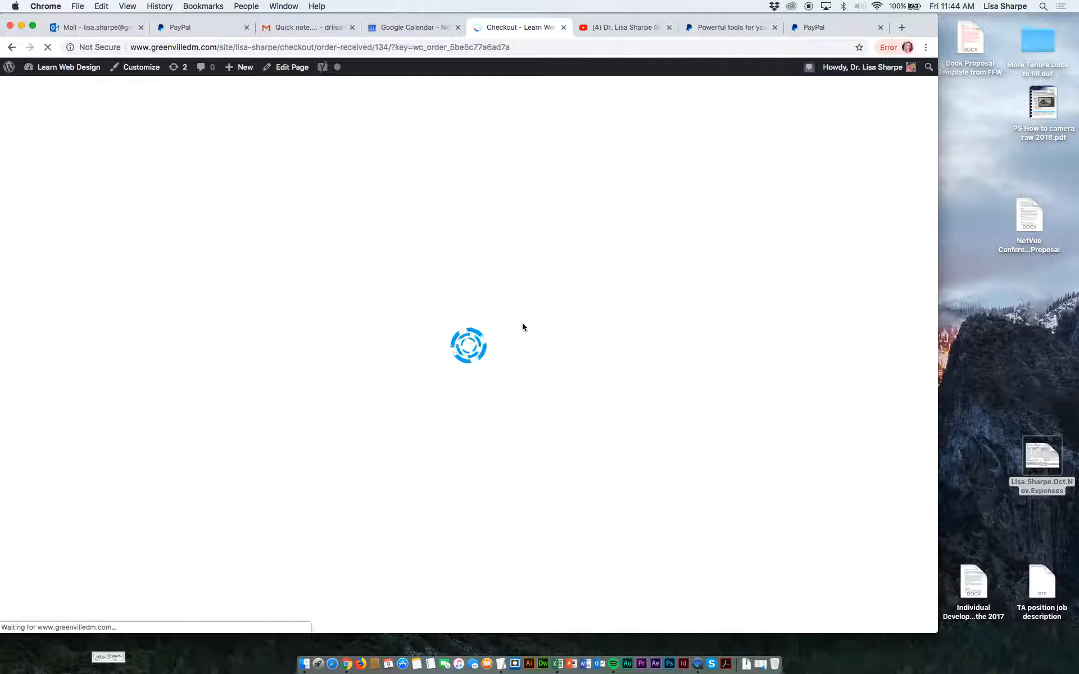
# Review the received order's details and download the "Mother of the living" artwork file from it.
pyautogui.scroll(-5, 503, 312)
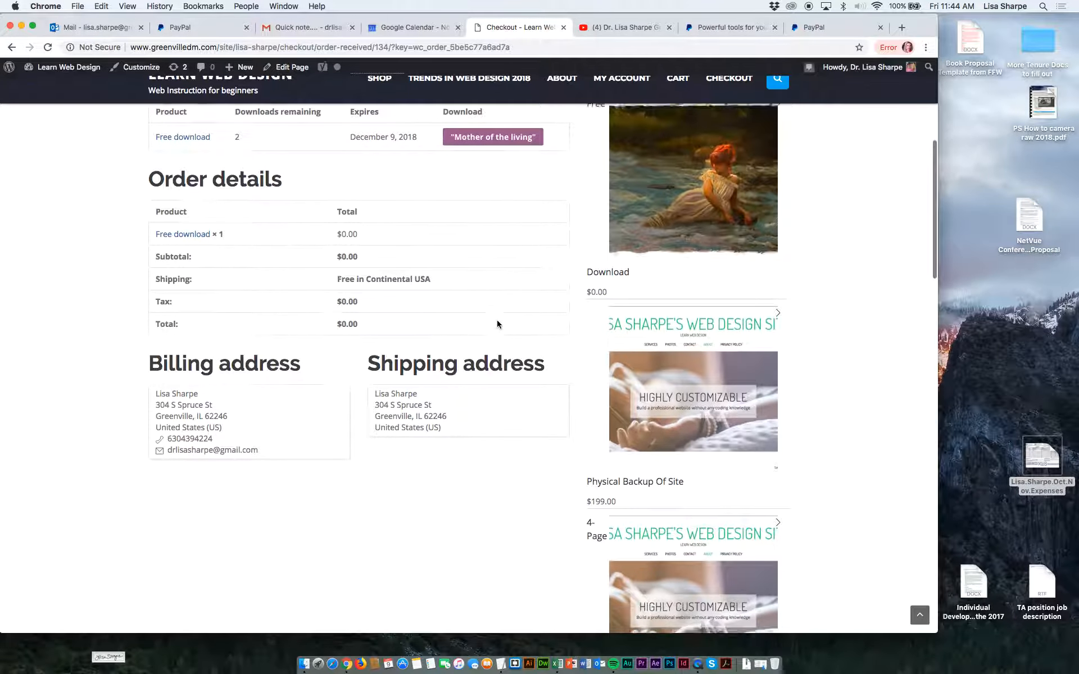
pyautogui.scroll(4, 496, 321)
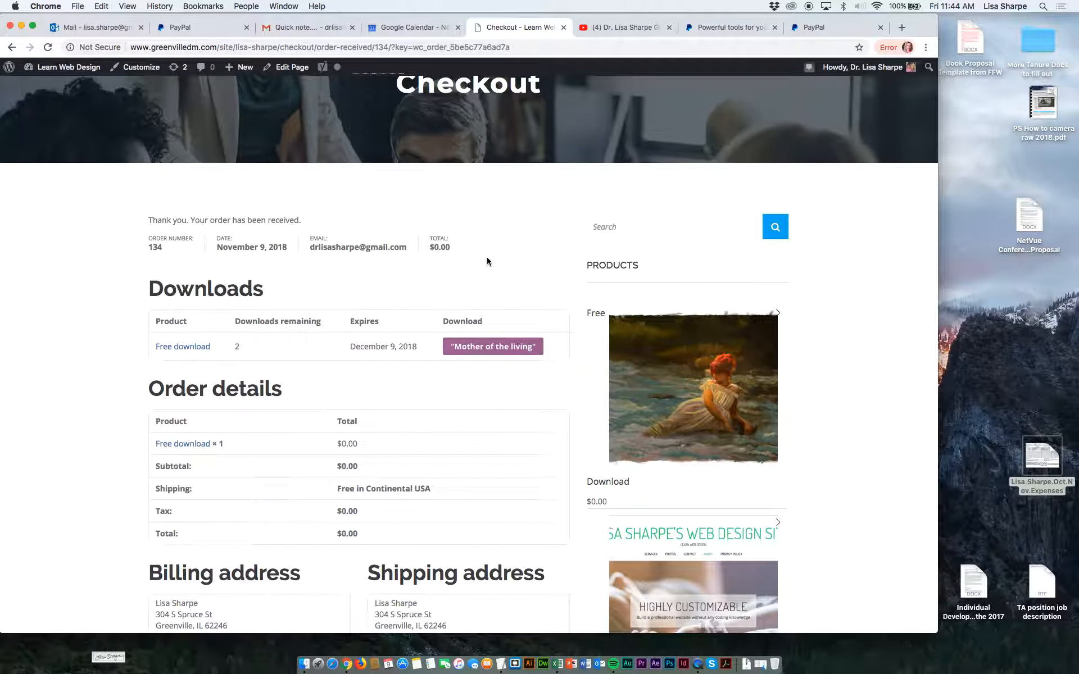
pyautogui.click(487, 349)
pyautogui.click(489, 353)
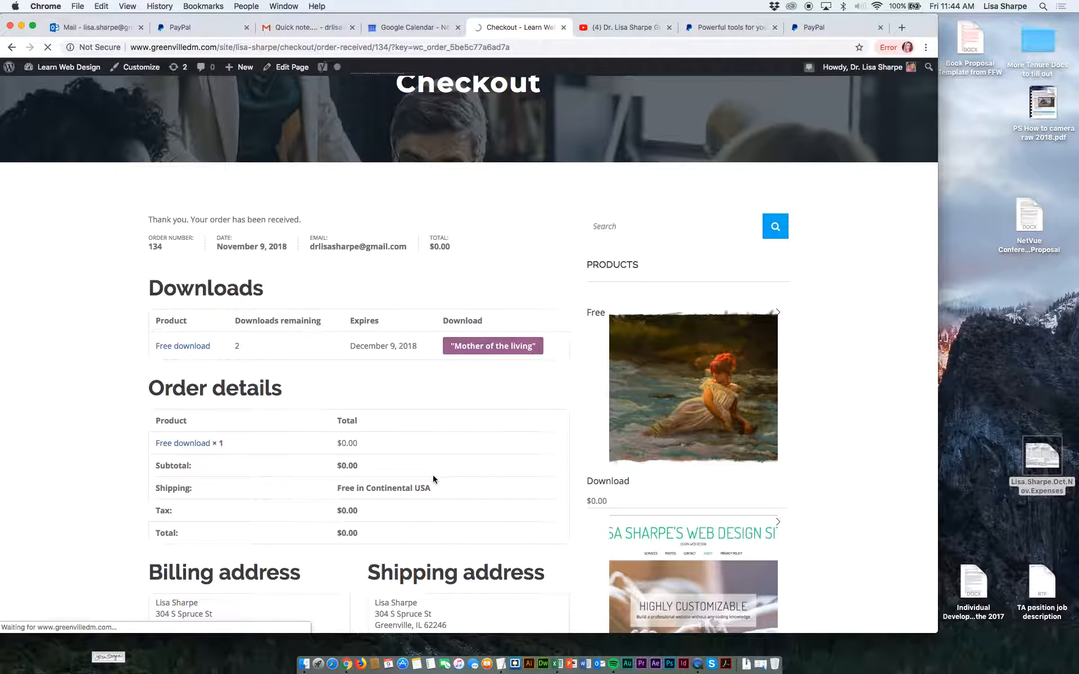
pyautogui.scroll(-7, 433, 479)
pyautogui.scroll(6, 432, 480)
pyautogui.scroll(2, 432, 480)
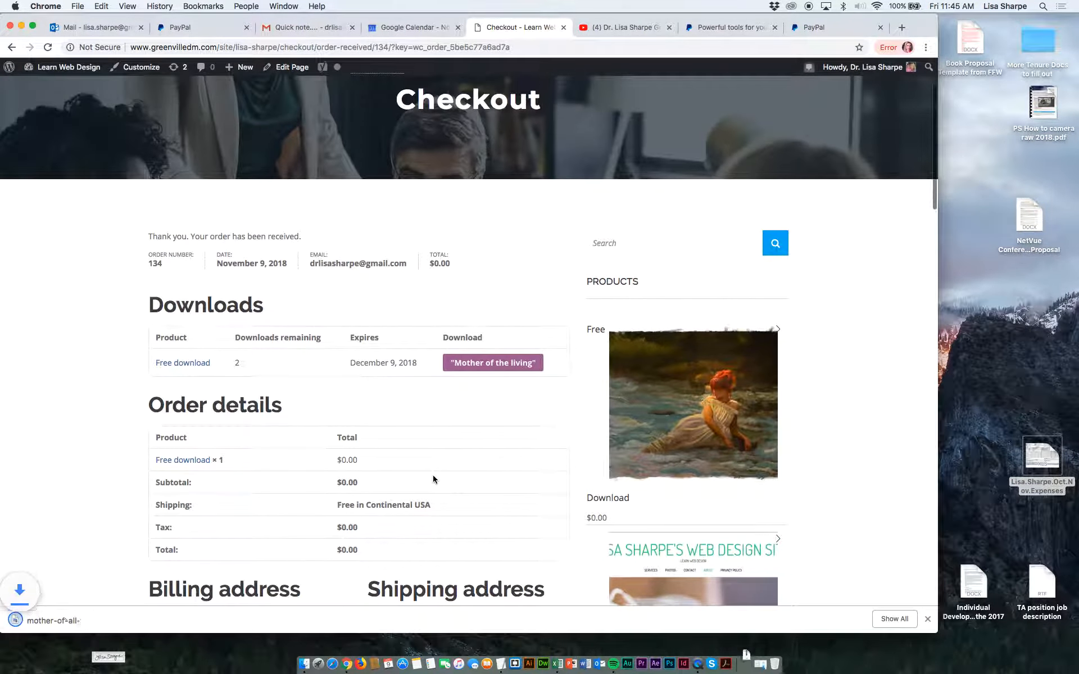
# Switch to the Outlook mailbox, reload the inbox to check for new mail, and return to the order confirmation page.
pyautogui.click(126, 33)
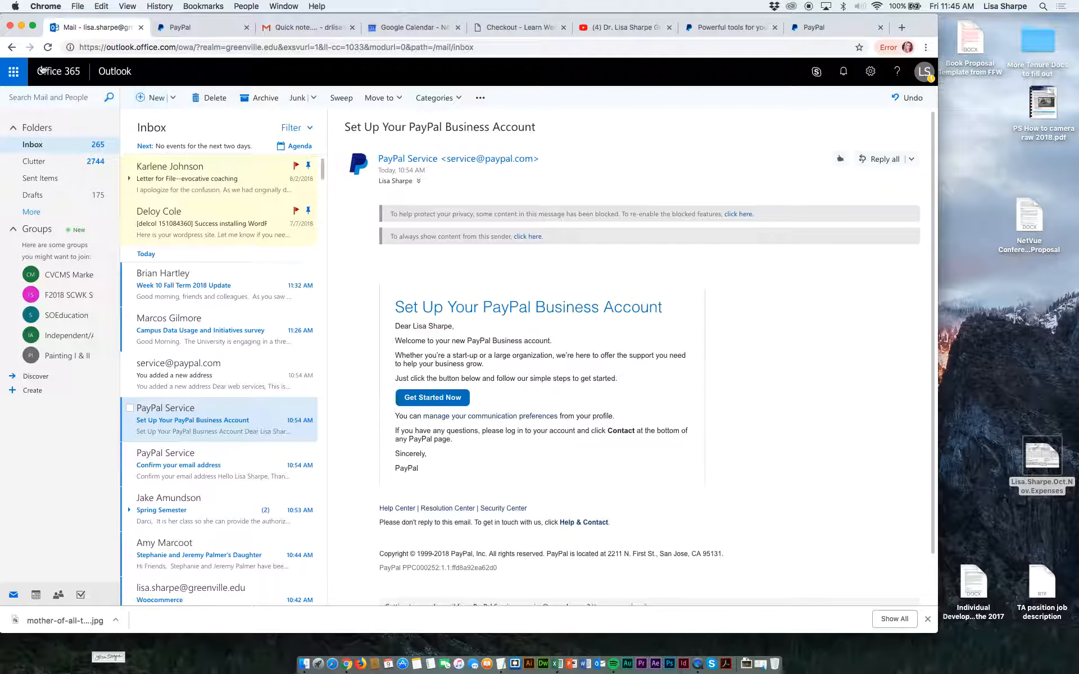
pyautogui.click(26, 94)
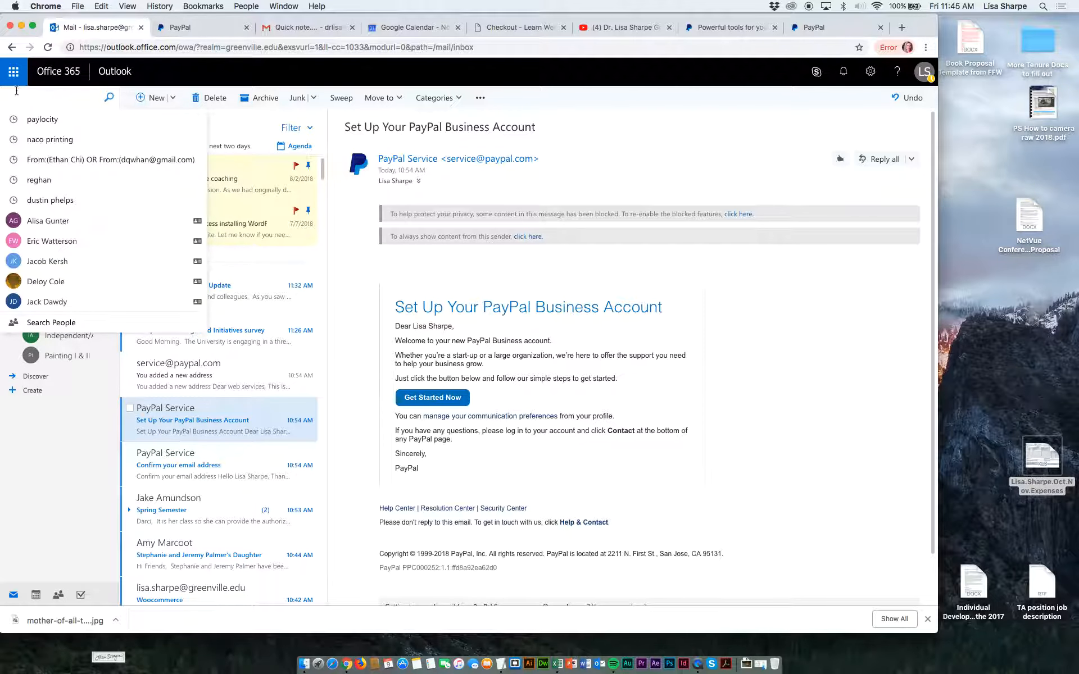
pyautogui.click(13, 71)
pyautogui.click(48, 48)
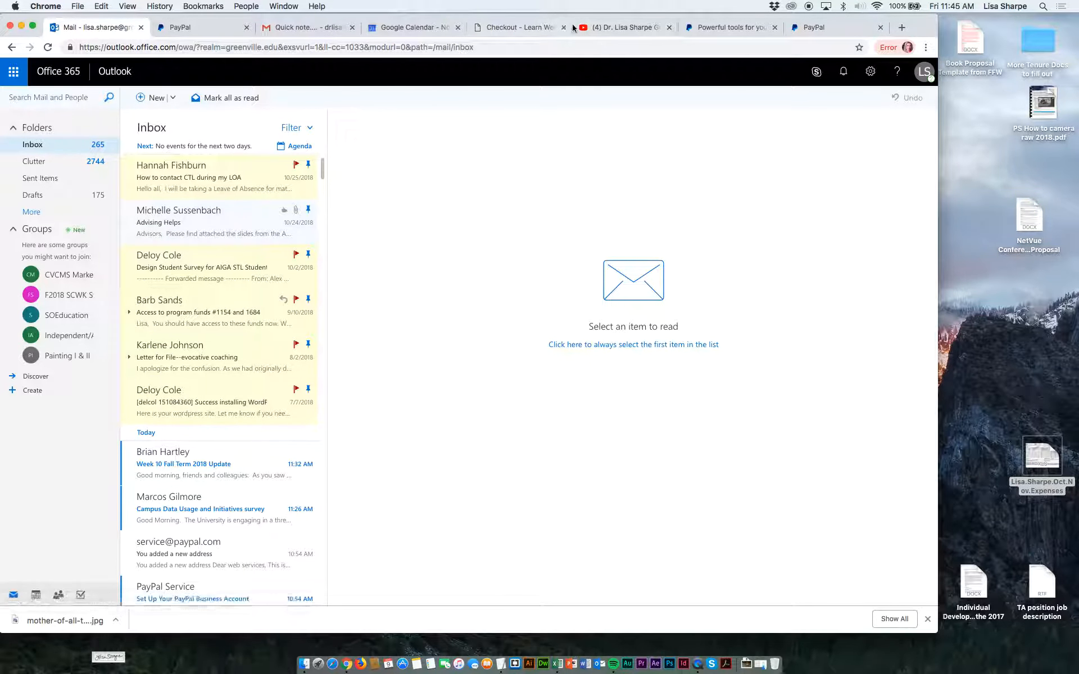
pyautogui.click(520, 27)
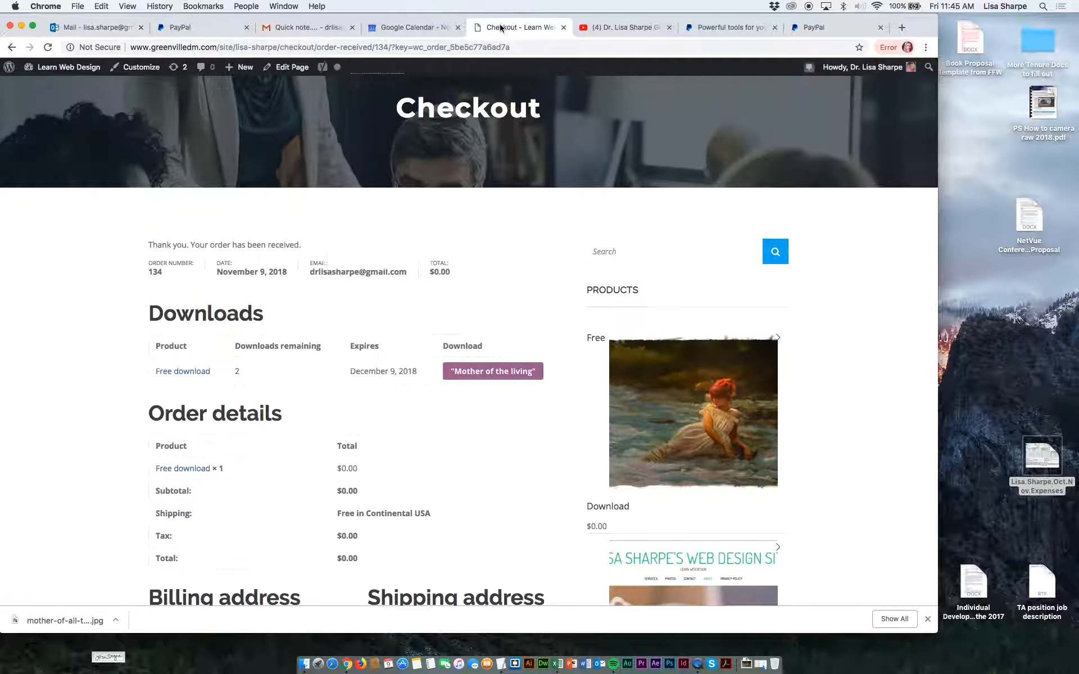
# Download the "Mother of the living" artwork again from the received order and reveal the downloaded JPG in Finder.
pyautogui.click(472, 375)
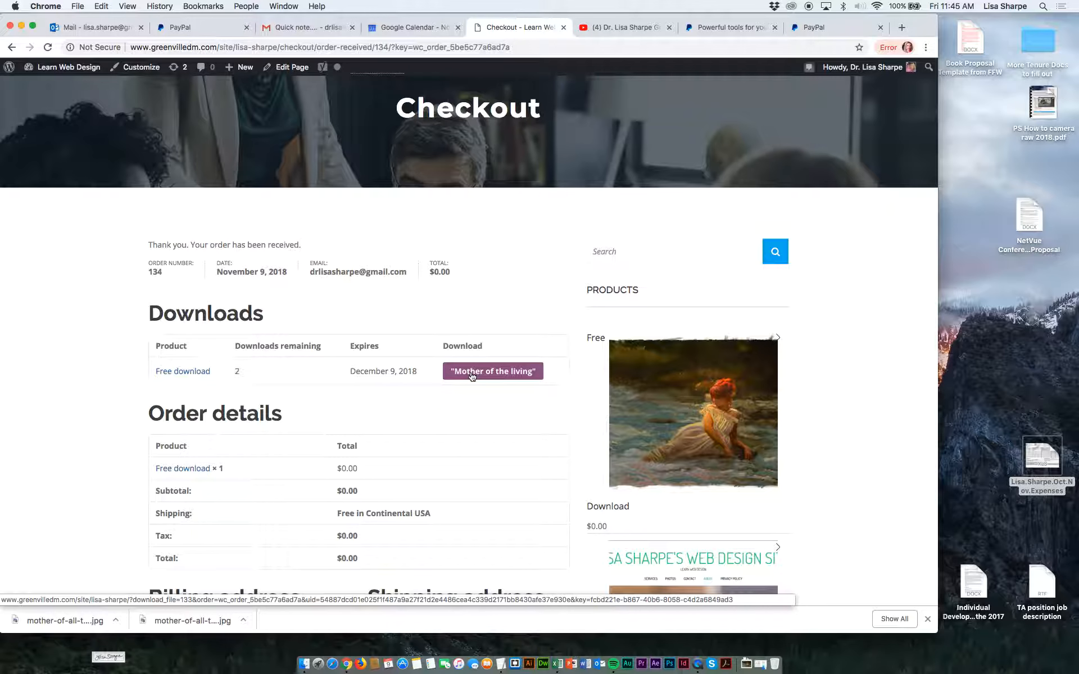
pyautogui.scroll(-8, 472, 376)
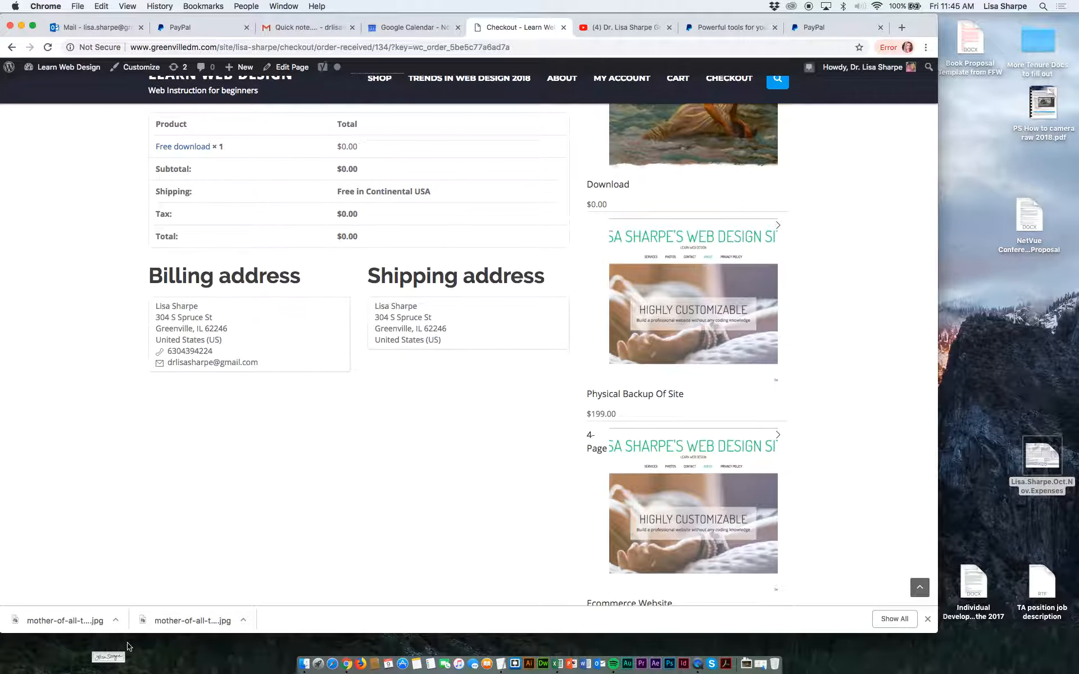
pyautogui.click(119, 621)
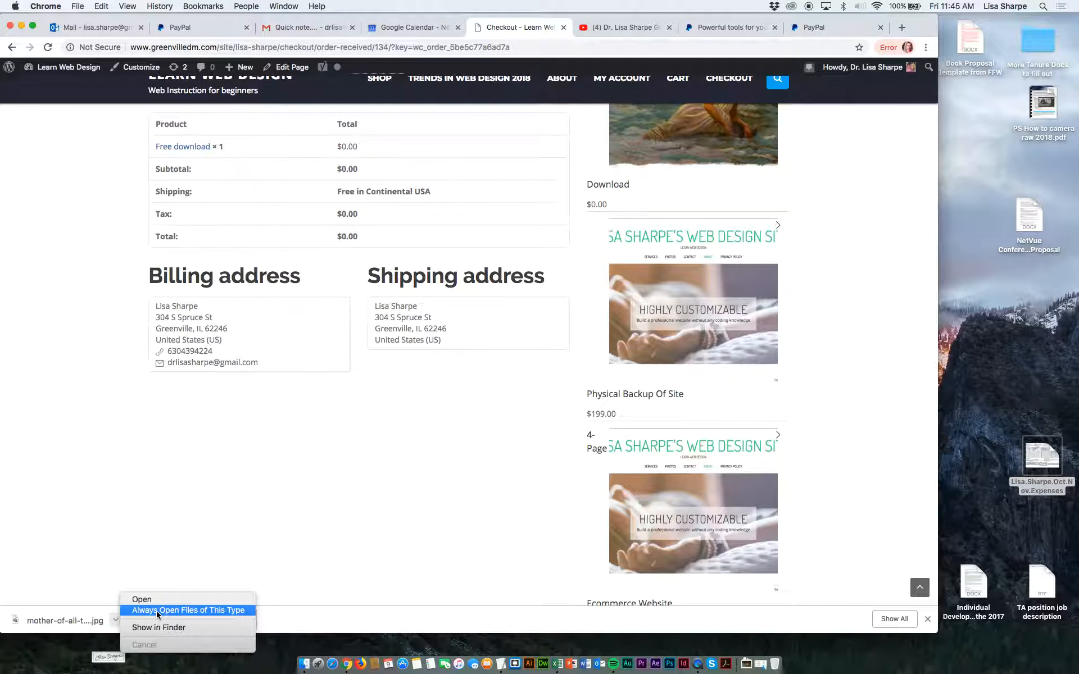
pyautogui.click(135, 627)
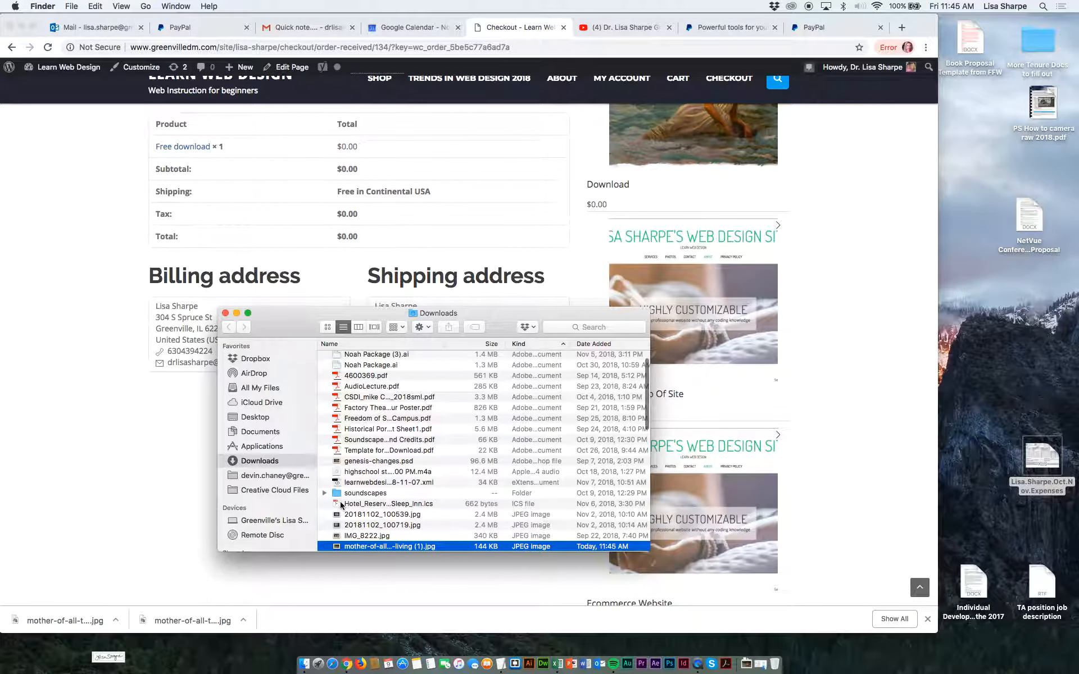
# Preview the downloaded mother-of-all-the-living (1).jpg image, close the preview and return to the order confirmation page in Chrome.
pyautogui.press('space')
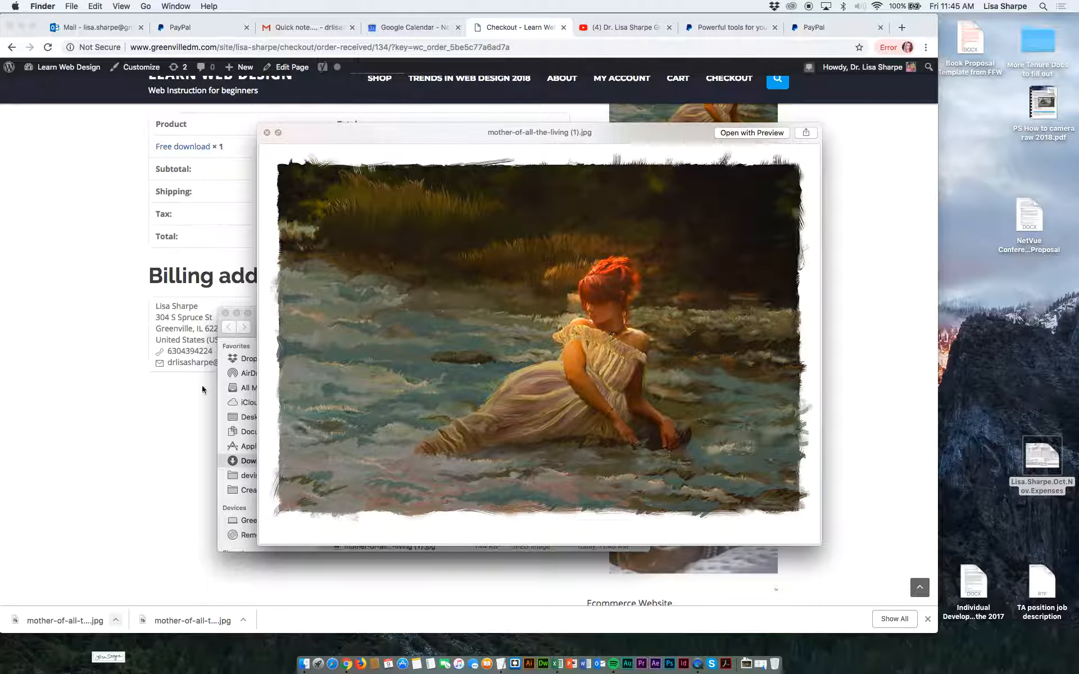
pyautogui.click(267, 132)
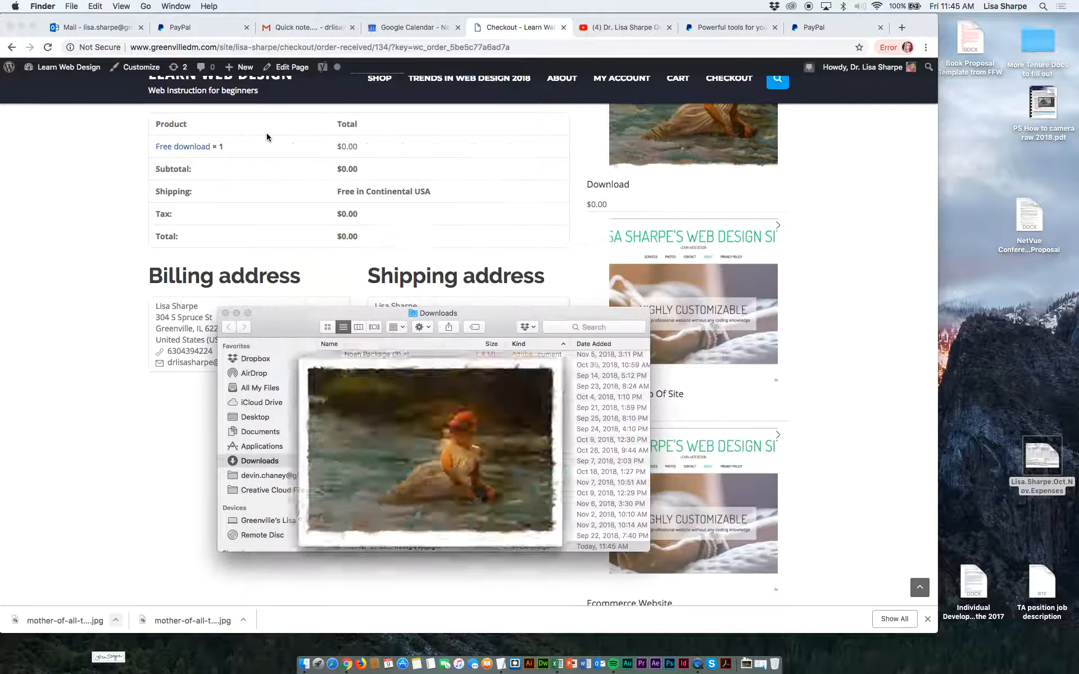
pyautogui.click(641, 17)
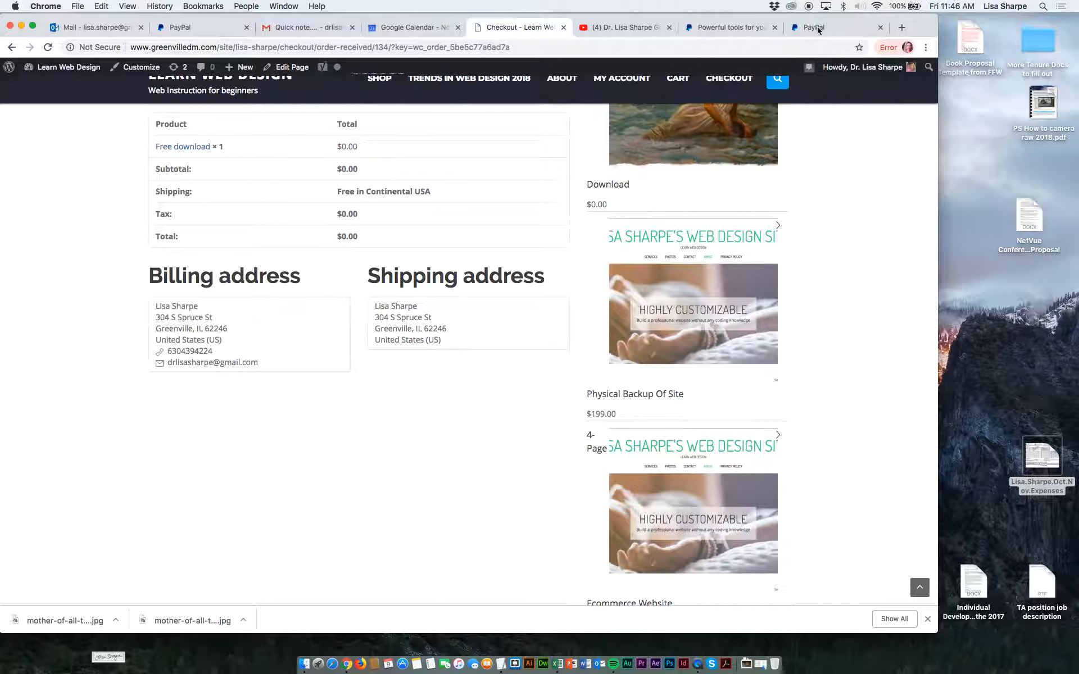
pyautogui.scroll(10, 763, 85)
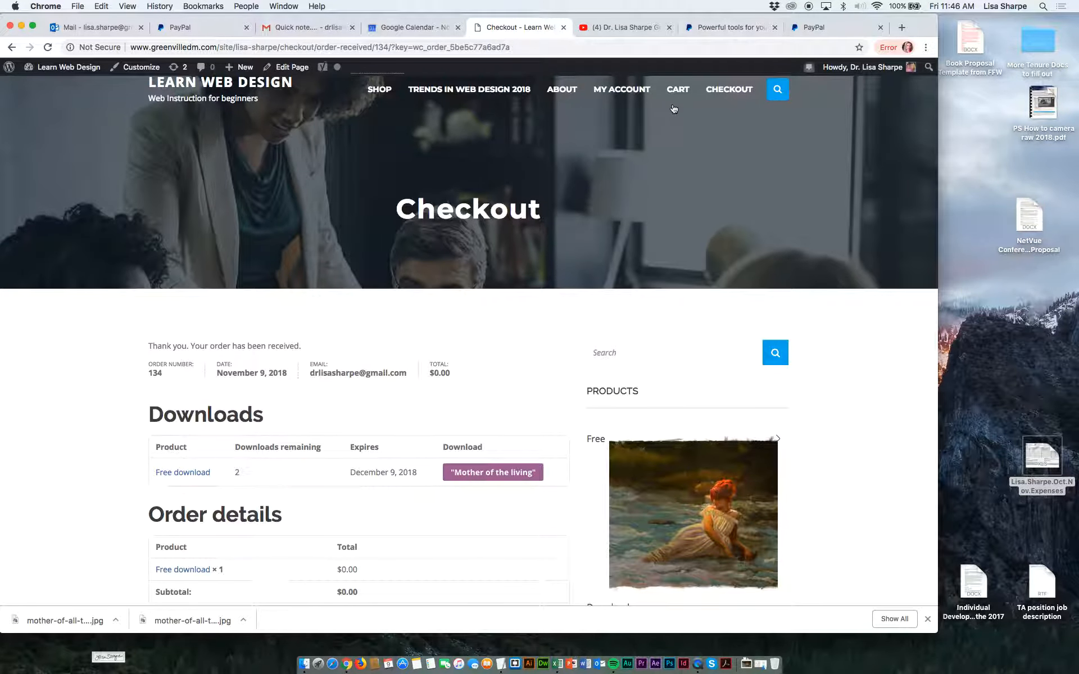
pyautogui.scroll(2, 675, 109)
pyautogui.scroll(-3, 675, 109)
pyautogui.scroll(3, 675, 109)
pyautogui.moveTo(830, 93)
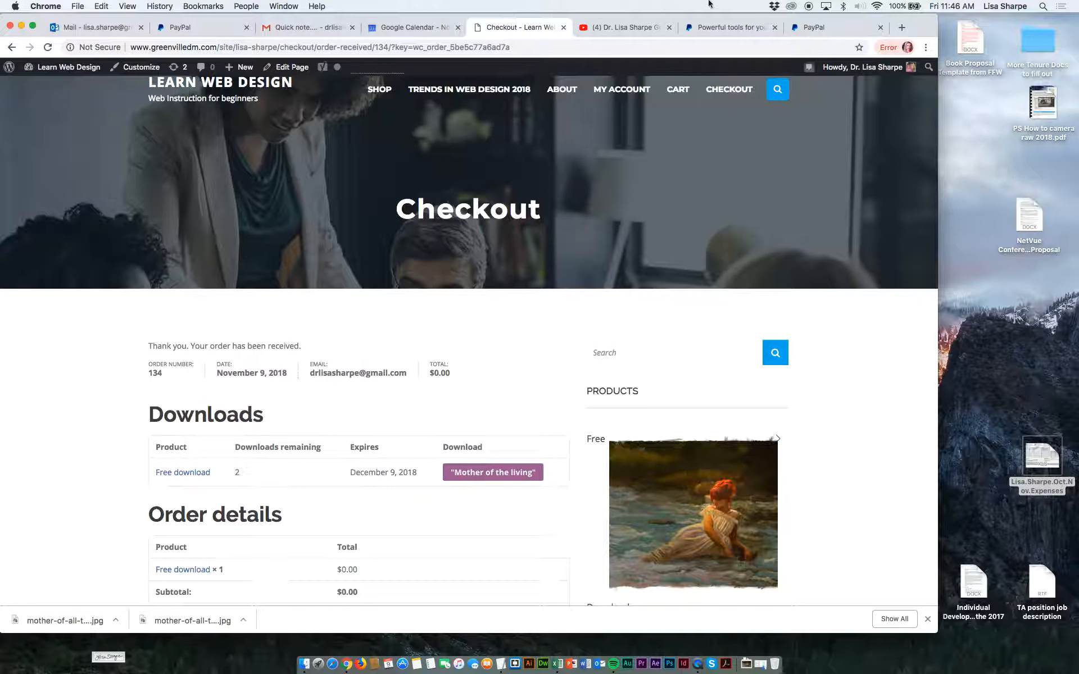